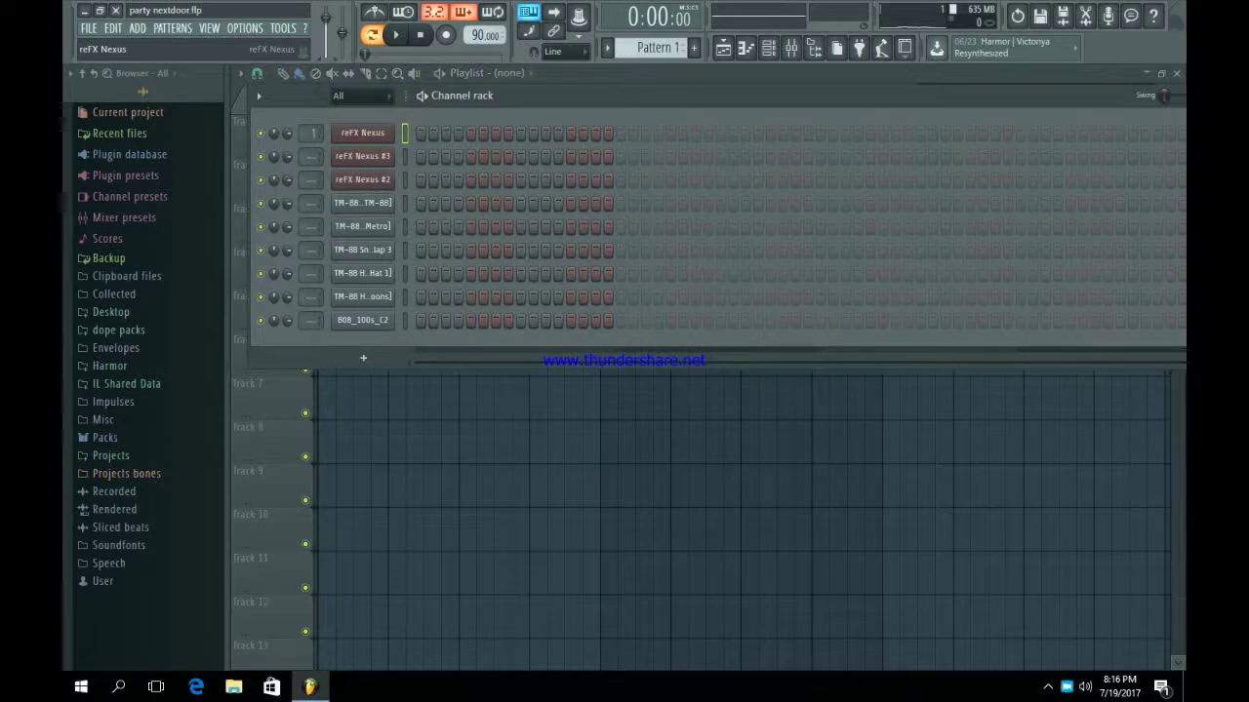
# Audition the PD Ganymed preset on the first reFX Nexus channel with a couple of test notes.
pyautogui.click(362, 133)
pyautogui.press('n')
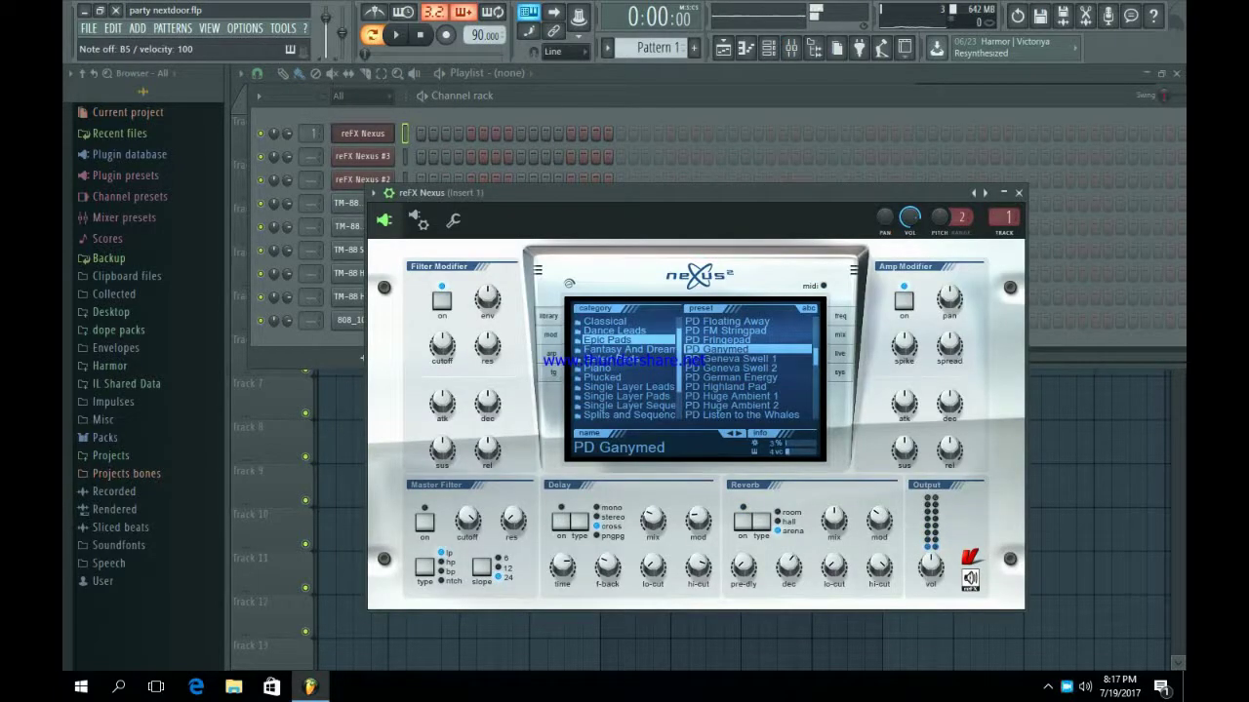
pyautogui.press('v')
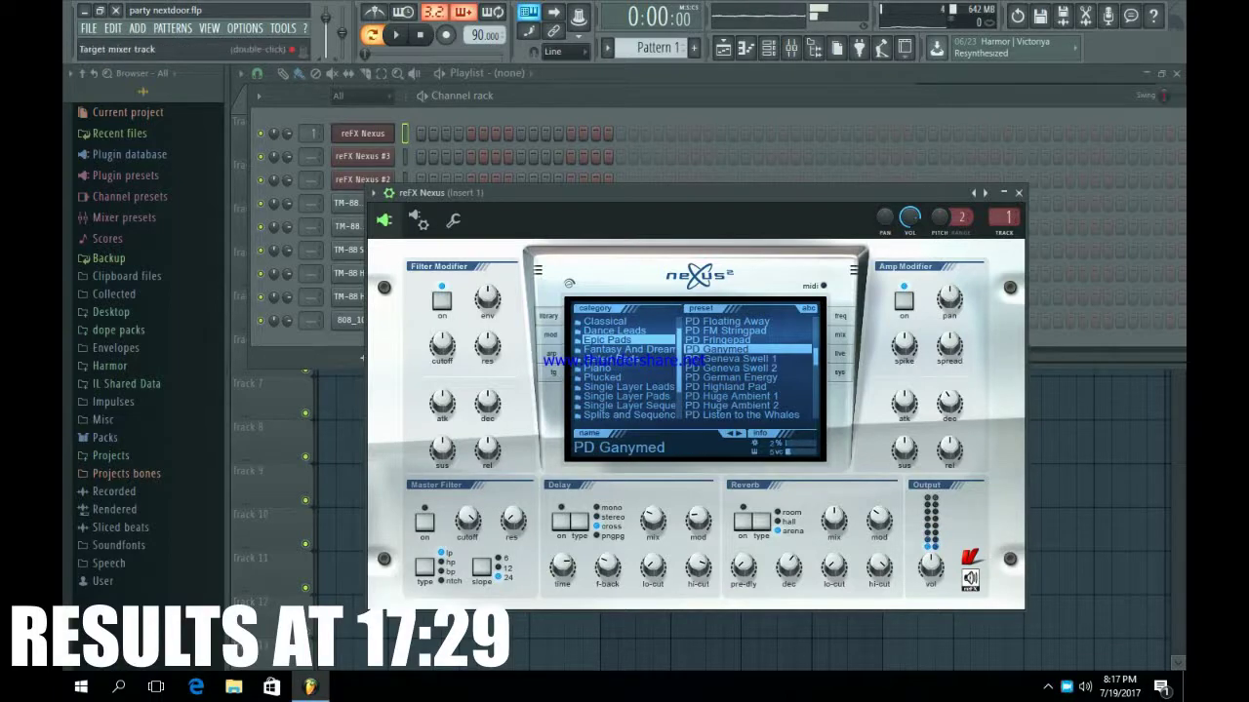
pyautogui.click(1019, 193)
# Open the first reFX Nexus channel in the piano roll and place one-bar G4 and D#5 notes in bar 1.
pyautogui.rightClick(406, 133)
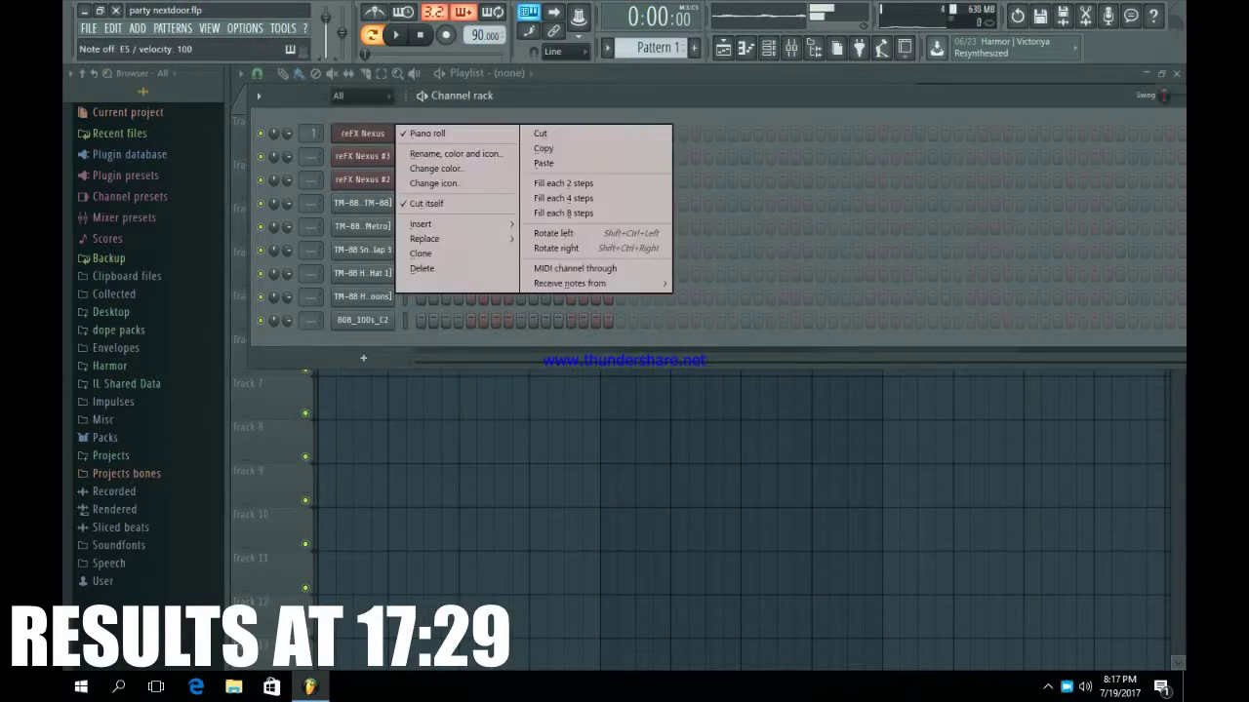
pyautogui.rightClick(406, 133)
pyautogui.click(429, 133)
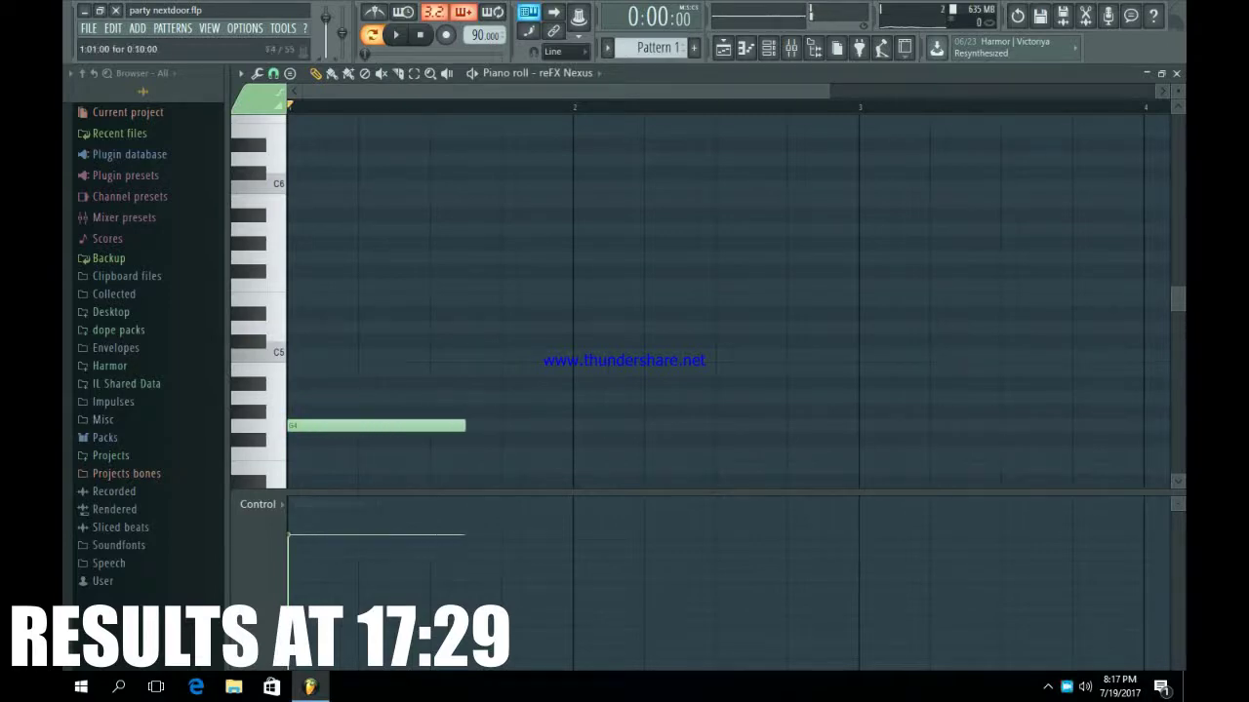
pyautogui.moveTo(465, 426); pyautogui.dragTo(562, 449)
pyautogui.click(303, 299)
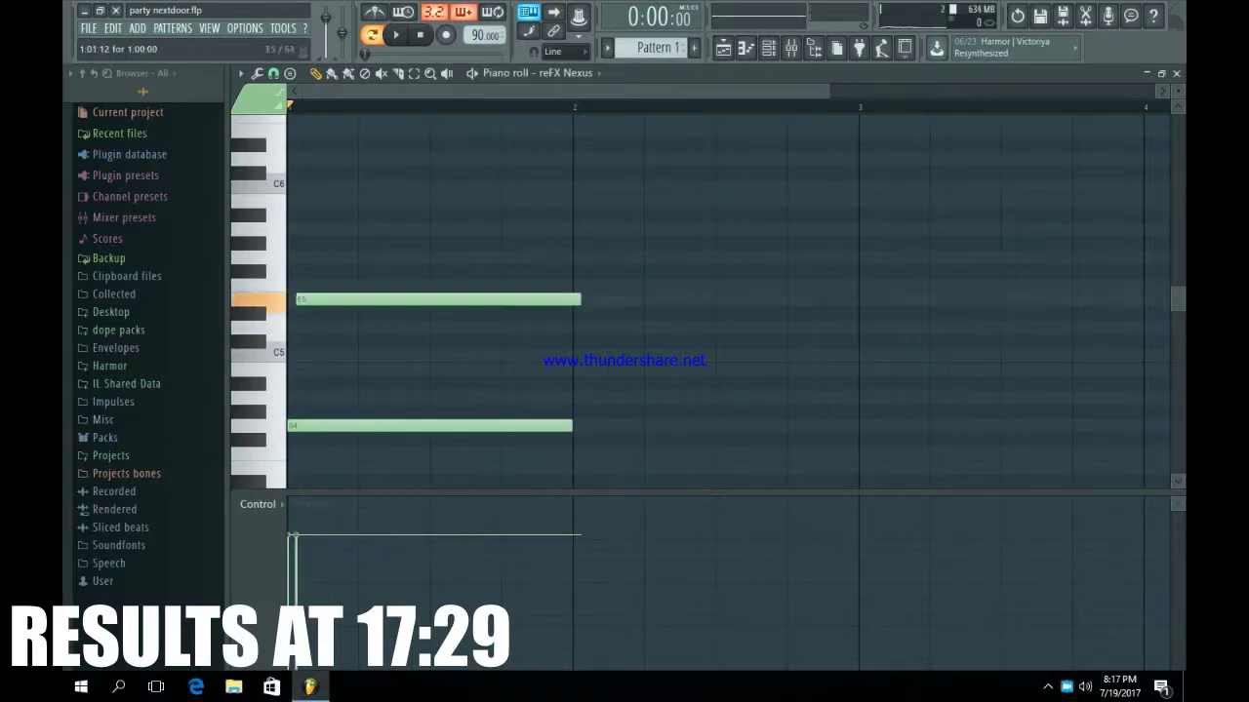
pyautogui.moveTo(302, 299); pyautogui.dragTo(294, 314)
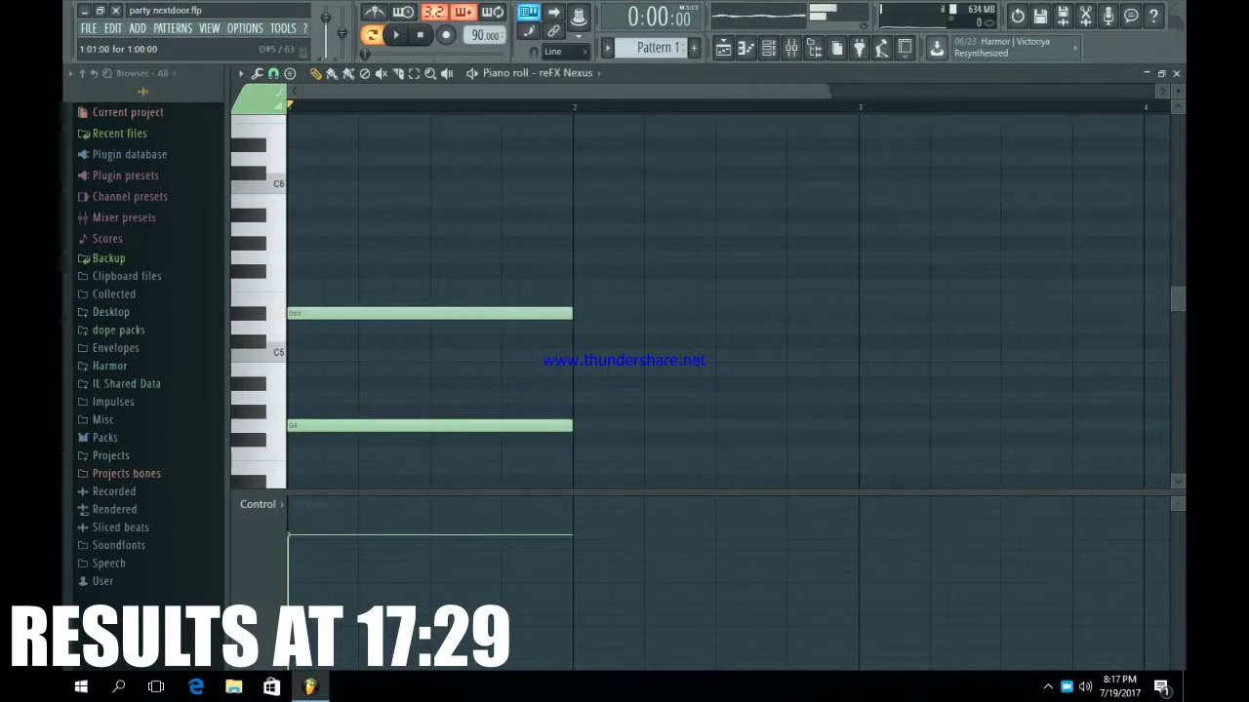
# Add one-bar G#5 and C6 notes to complete the bar 1 chord and play it back.
pyautogui.scroll(2, 322, 317)
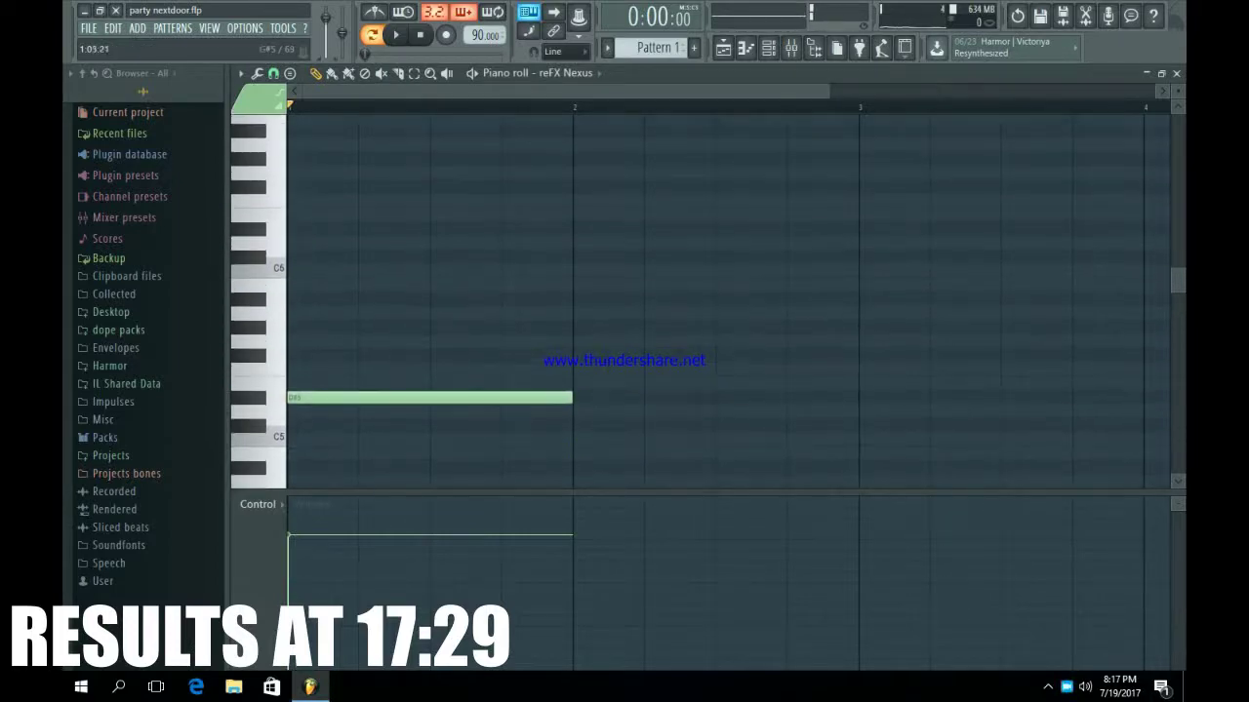
pyautogui.click(299, 370)
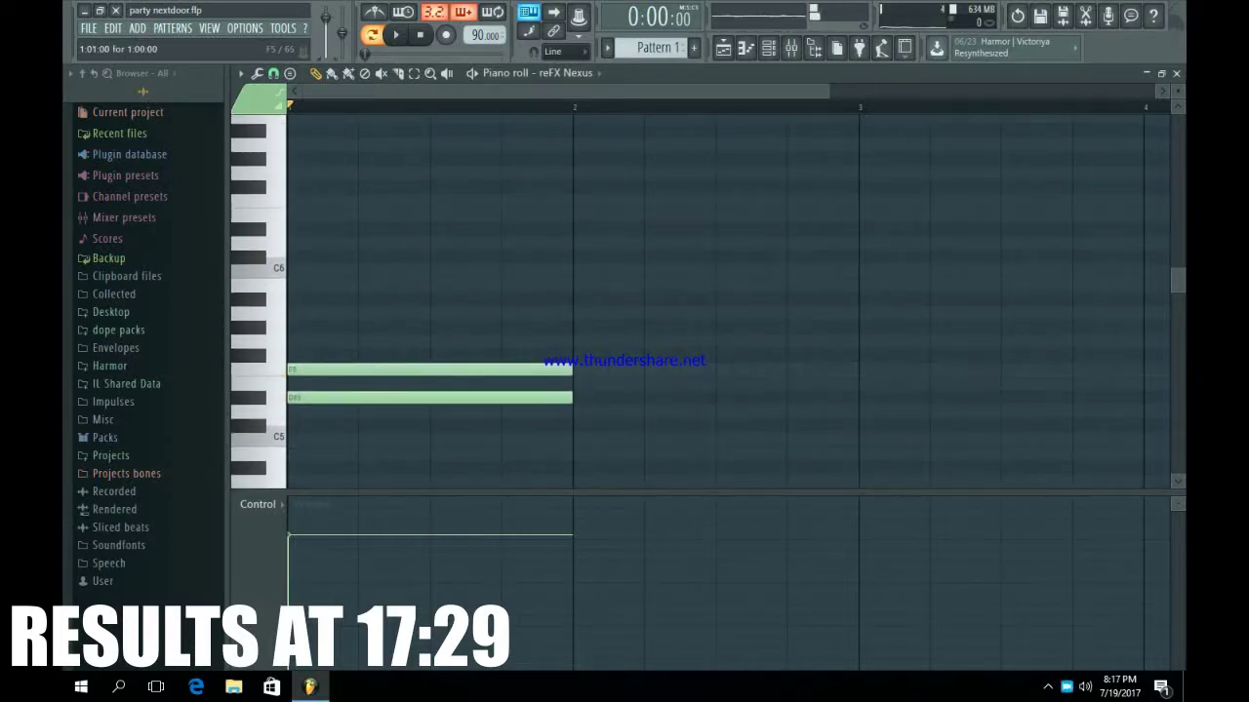
pyautogui.moveTo(298, 369); pyautogui.dragTo(299, 327)
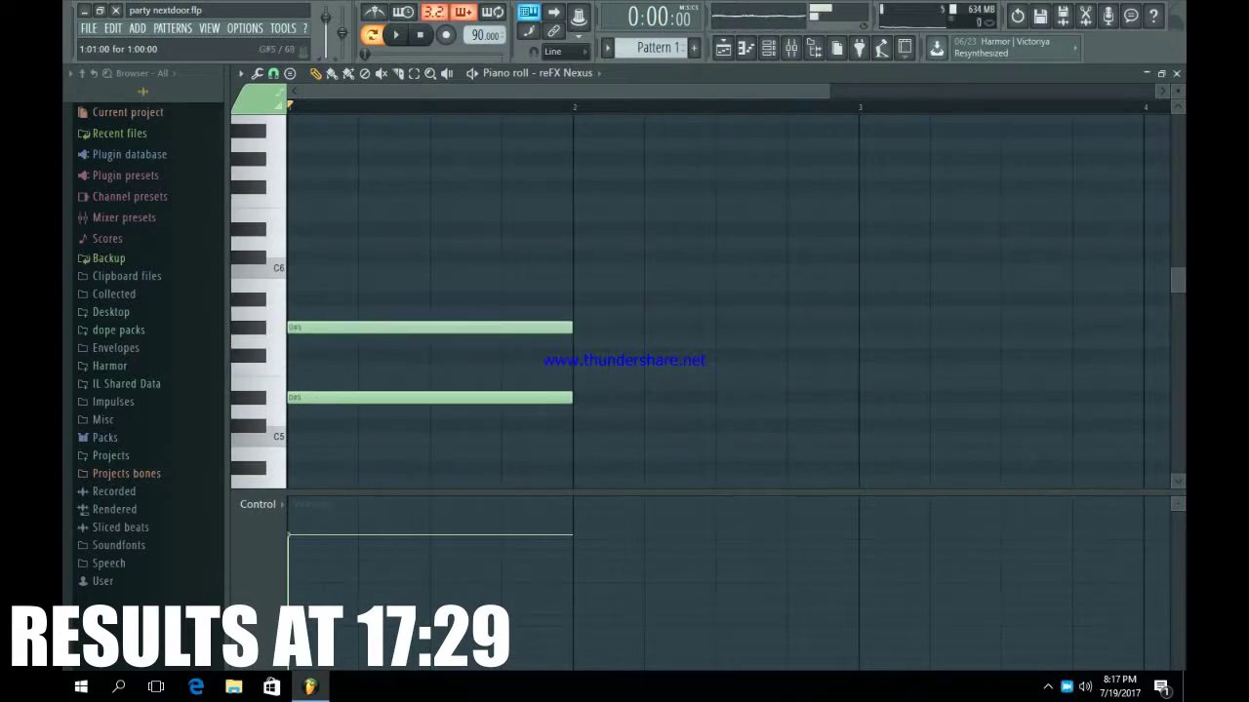
pyautogui.moveTo(319, 270); pyautogui.dragTo(291, 271)
pyautogui.press('space')
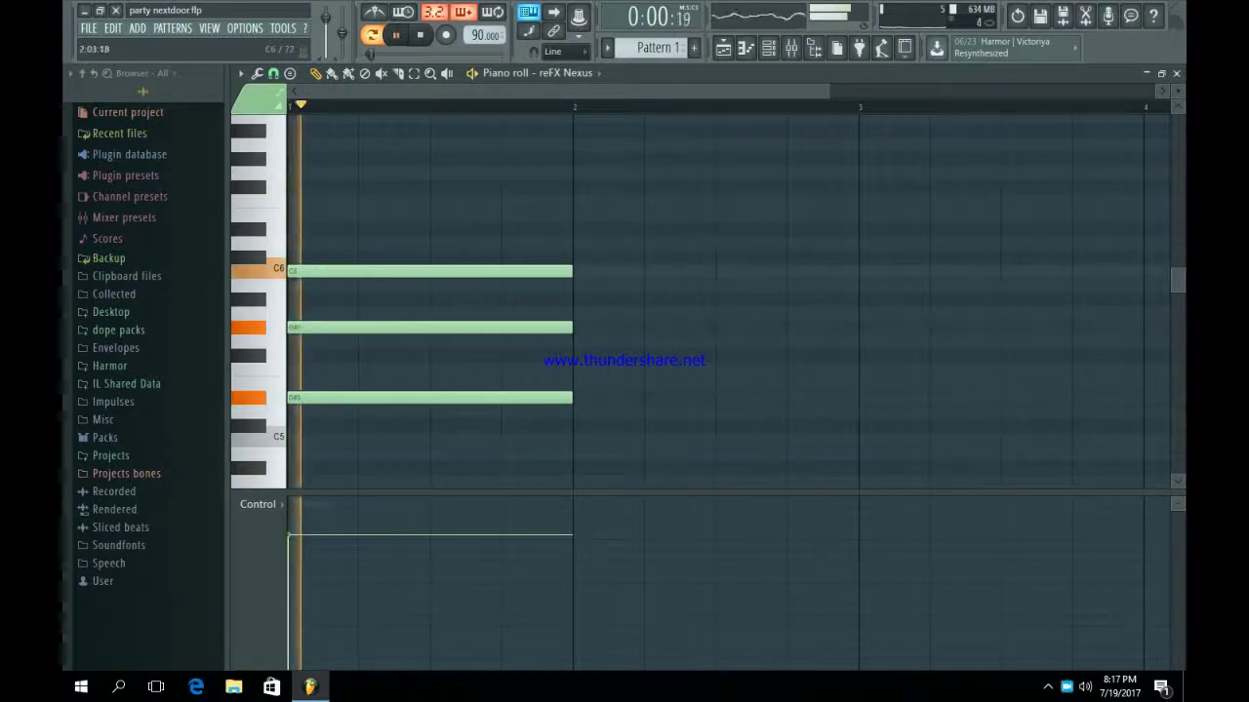
pyautogui.scroll(-2, 622, 271)
pyautogui.moveTo(828, 91); pyautogui.dragTo(1136, 91)
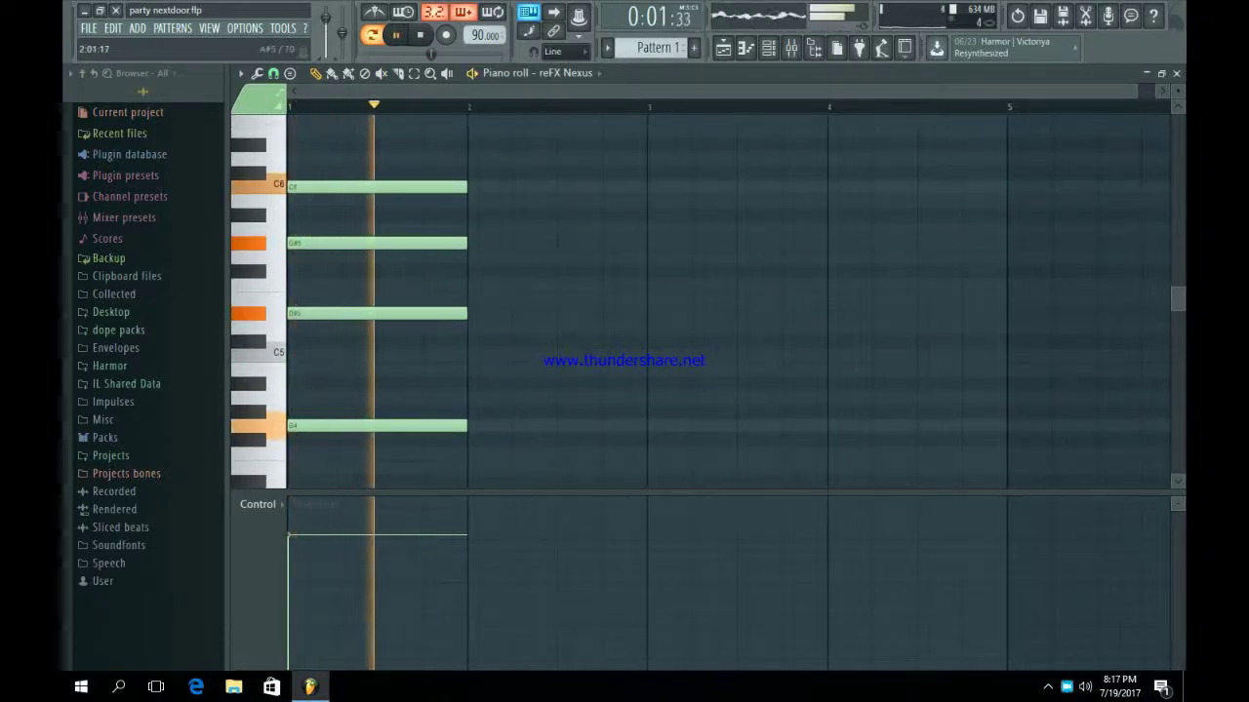
pyautogui.press('space')
# Add a half-bar chord of A#5, F5 and G#4 at the start of bar 2 and start playback.
pyautogui.click(472, 215)
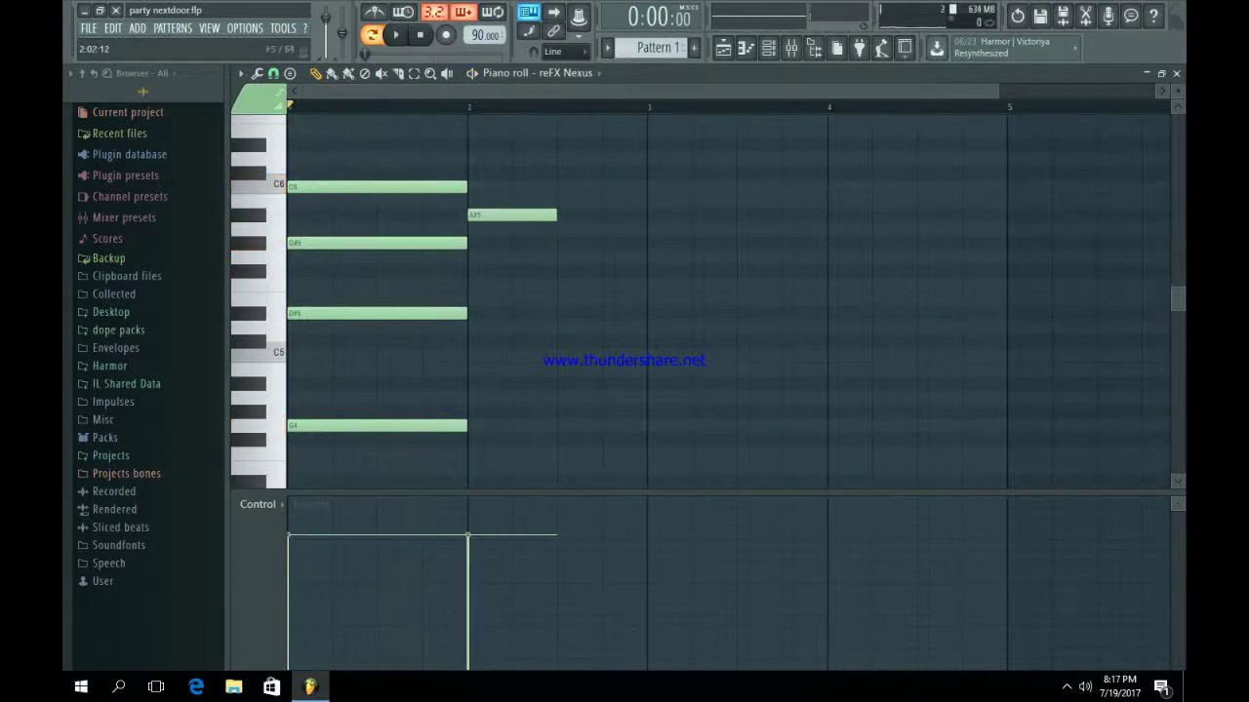
pyautogui.click(483, 285)
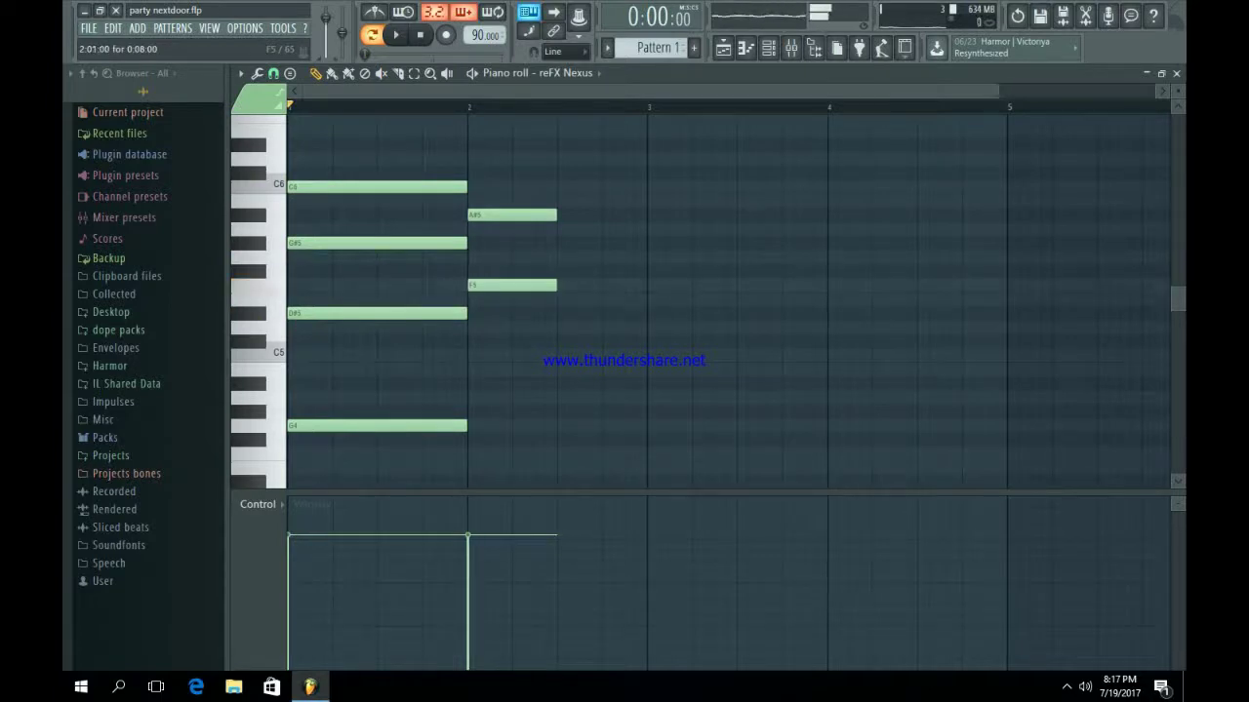
pyautogui.click(464, 383)
pyautogui.moveTo(464, 383); pyautogui.dragTo(512, 410)
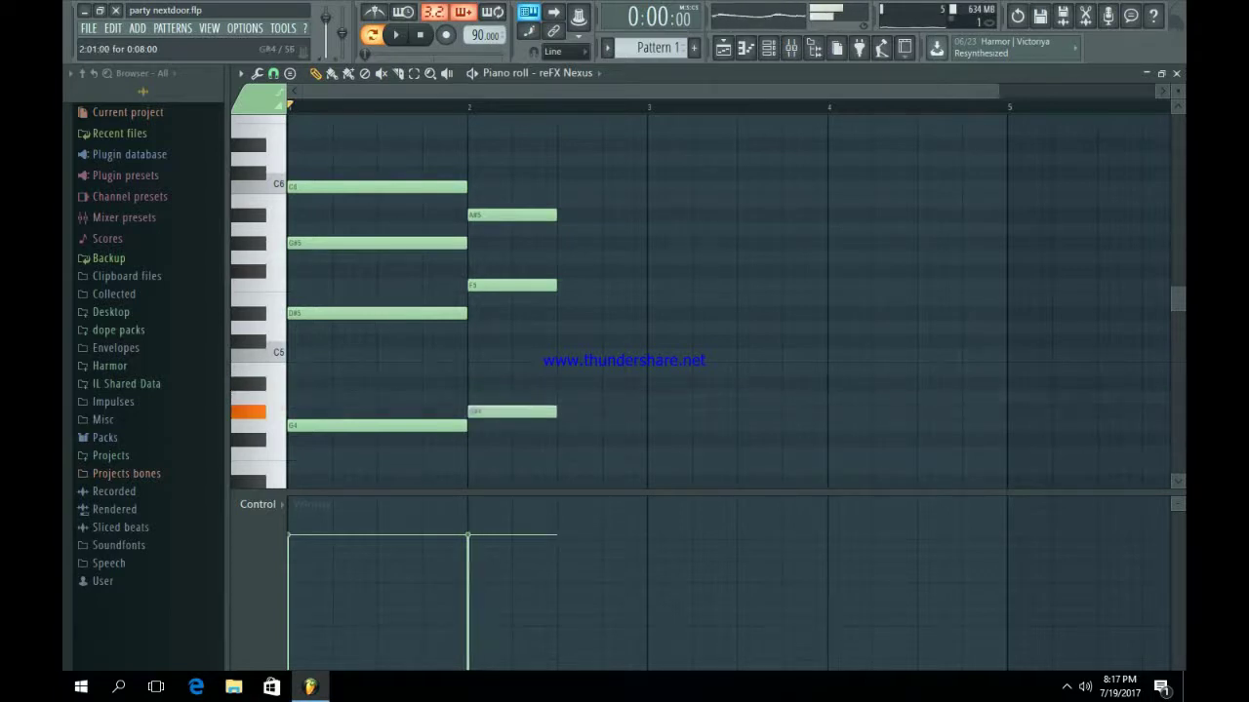
pyautogui.press('space')
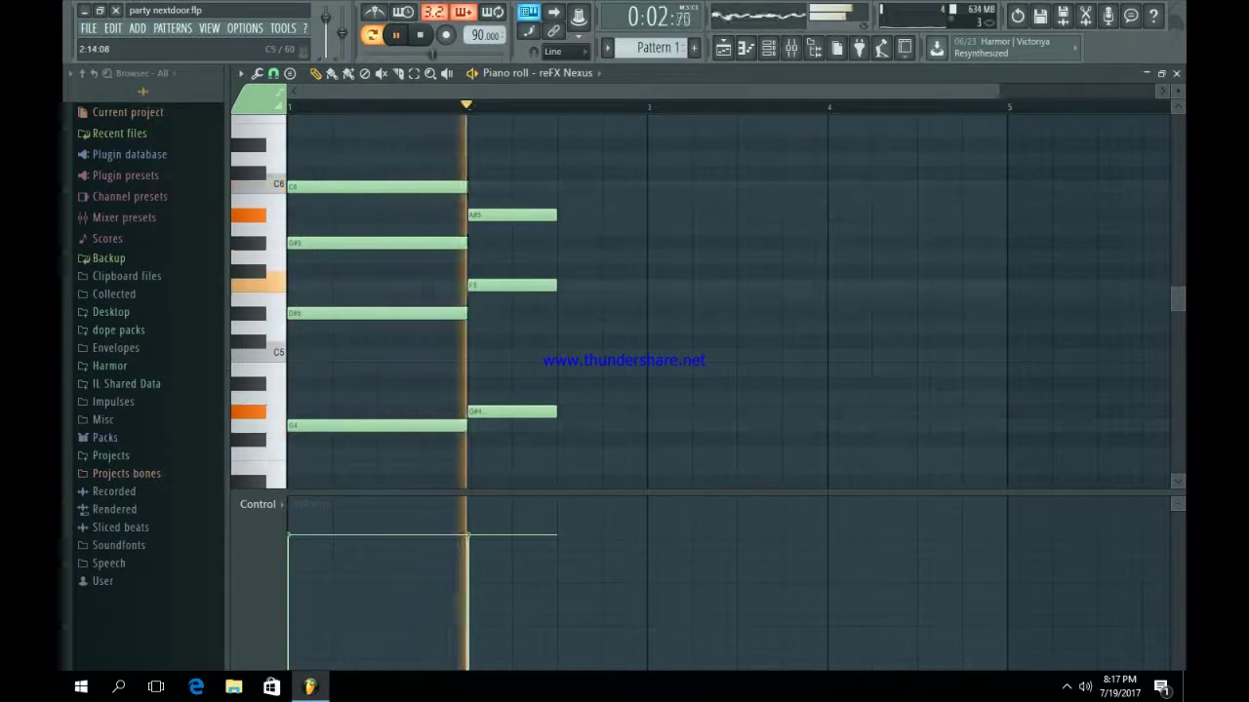
# Add a chord of D#5, D6 and A#4 running from the middle of bar 2 to the end of bar 3.
pyautogui.click(560, 313)
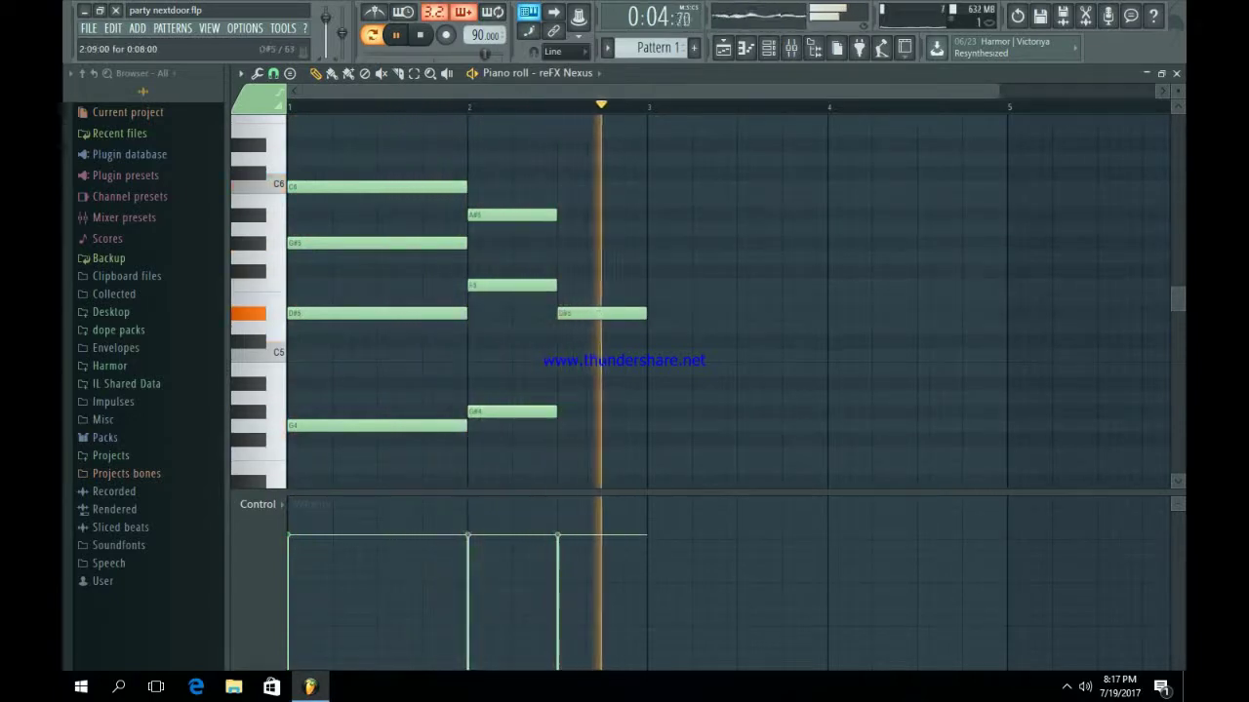
pyautogui.moveTo(644, 313); pyautogui.dragTo(827, 338)
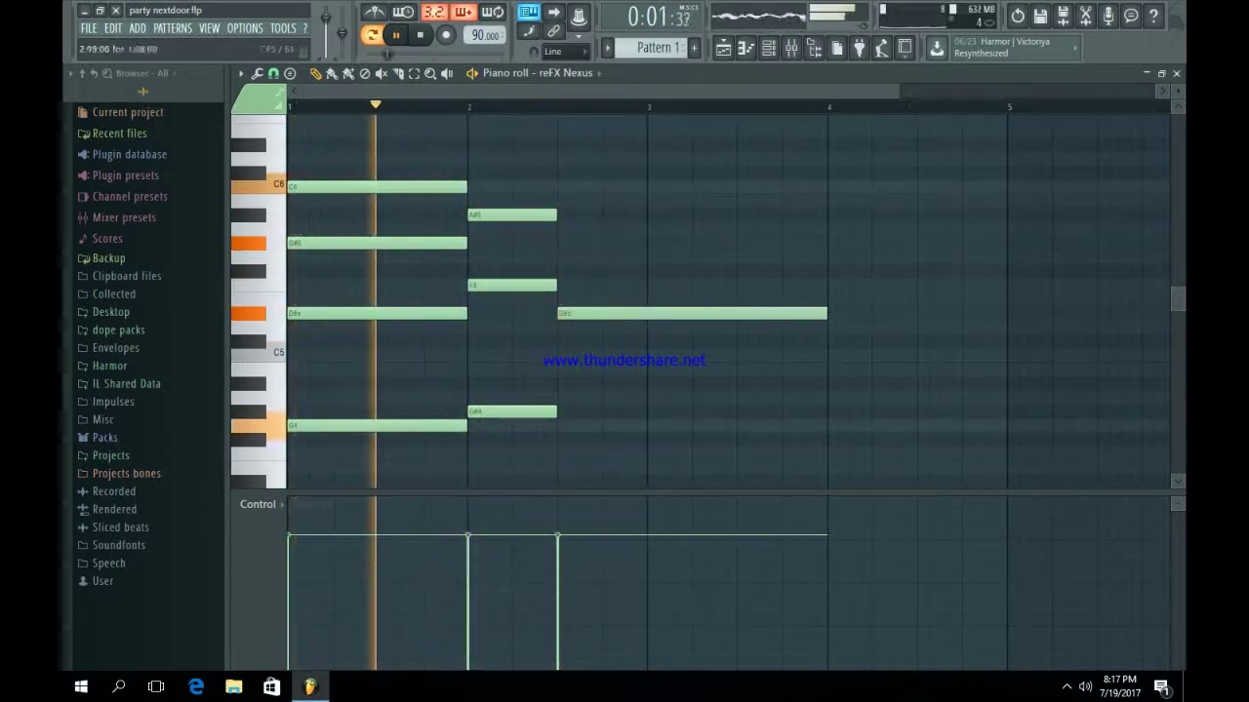
pyautogui.press('space')
pyautogui.click(561, 242)
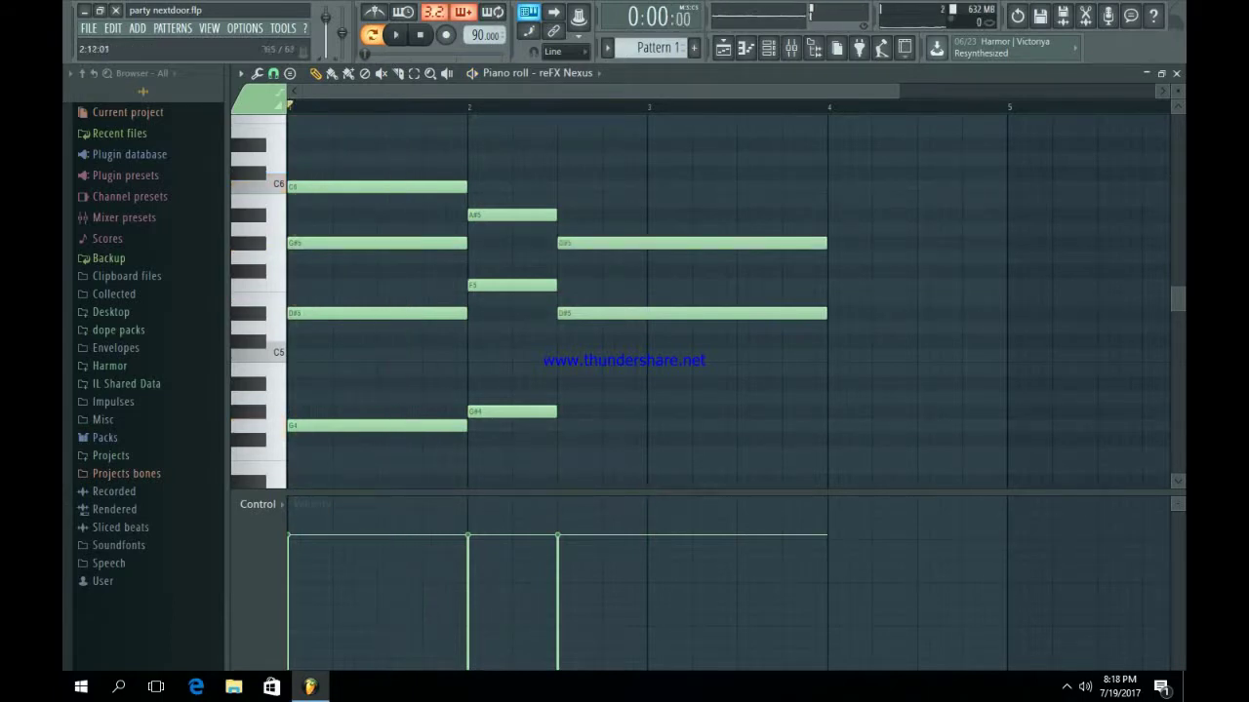
pyautogui.moveTo(561, 243); pyautogui.dragTo(567, 159)
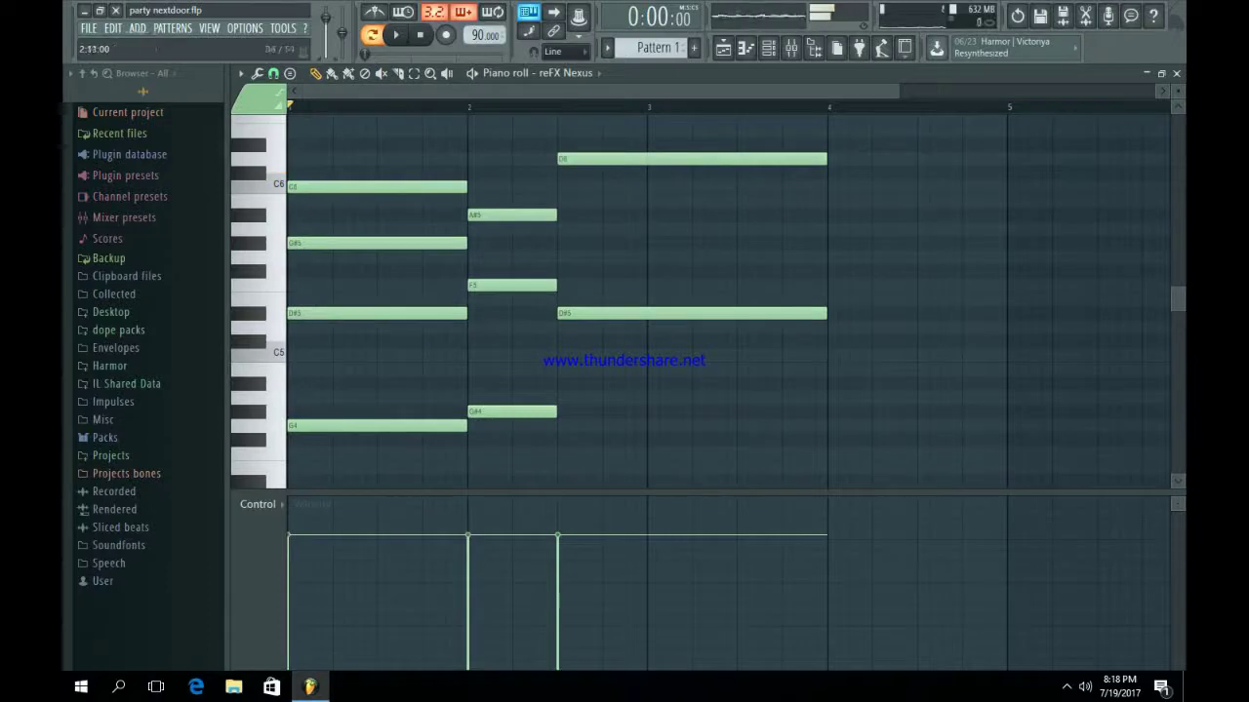
pyautogui.click(566, 369)
pyautogui.moveTo(566, 369); pyautogui.dragTo(561, 384)
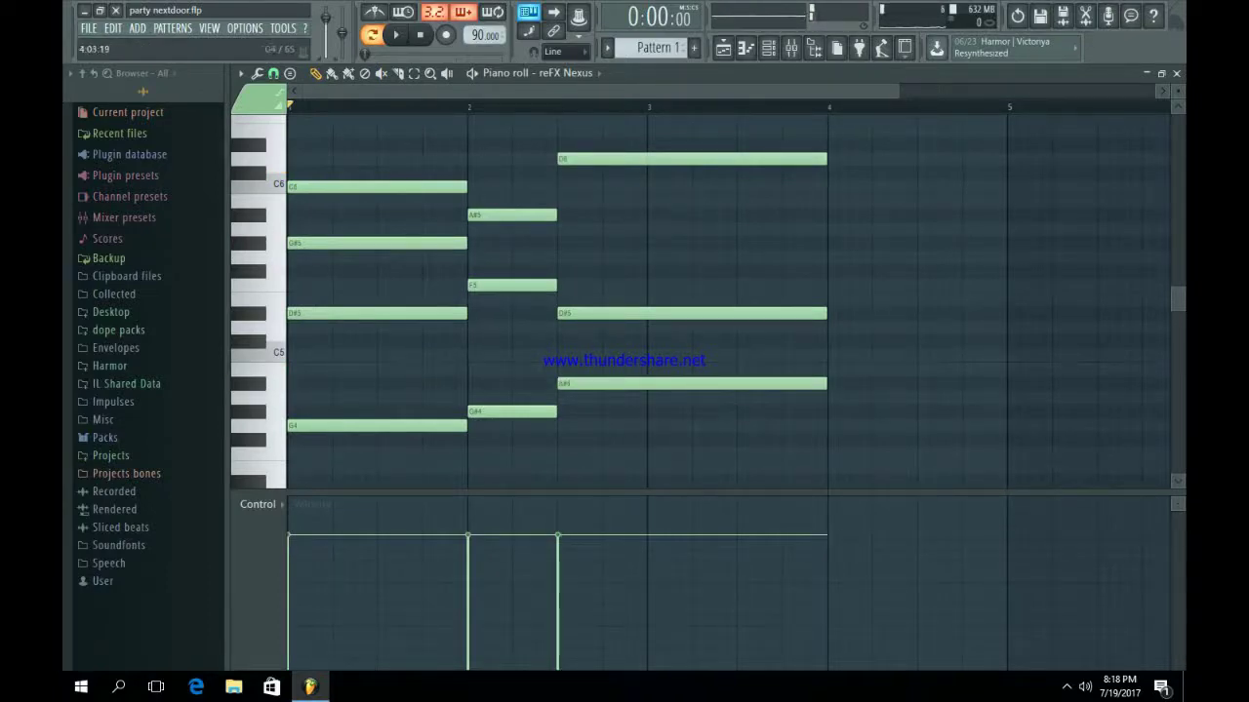
# Shorten the third chord by one beat and fill the last beat of bar 3 with C6, F5 and A#4.
pyautogui.moveTo(865, 433); pyautogui.dragTo(815, 156)
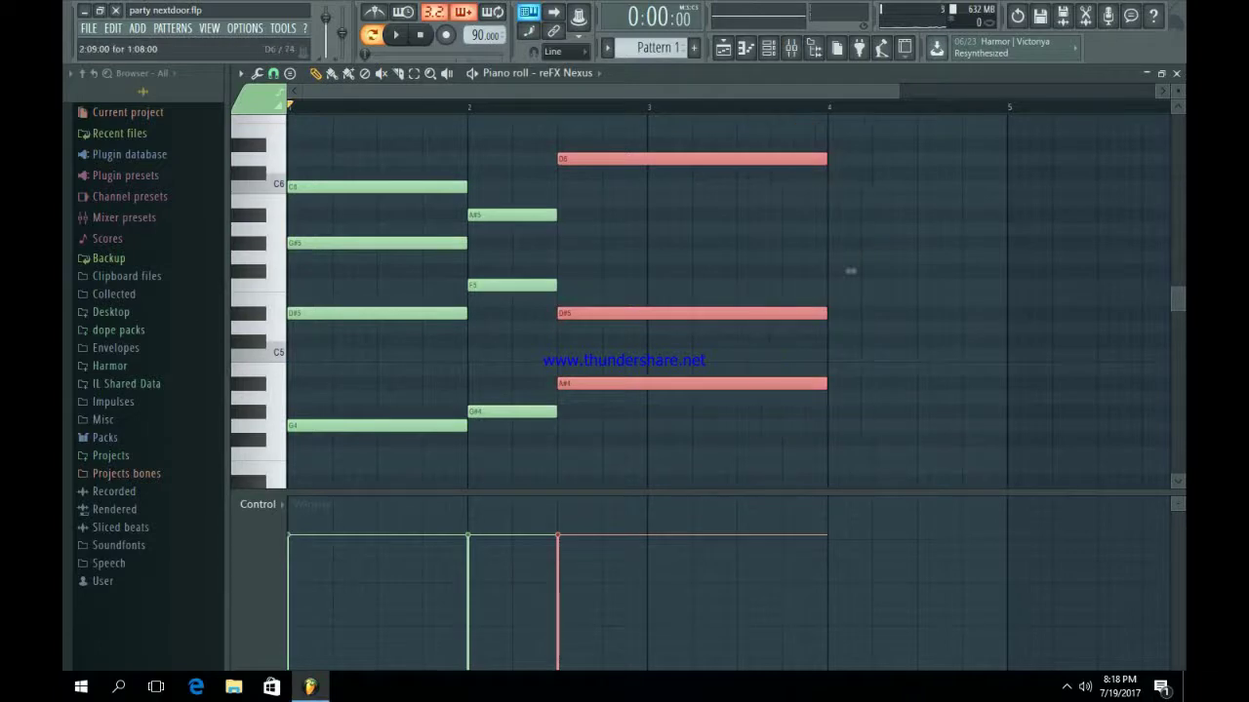
pyautogui.keyDown('ctrl'); pyautogui.click(792, 185); pyautogui.keyUp('ctrl')
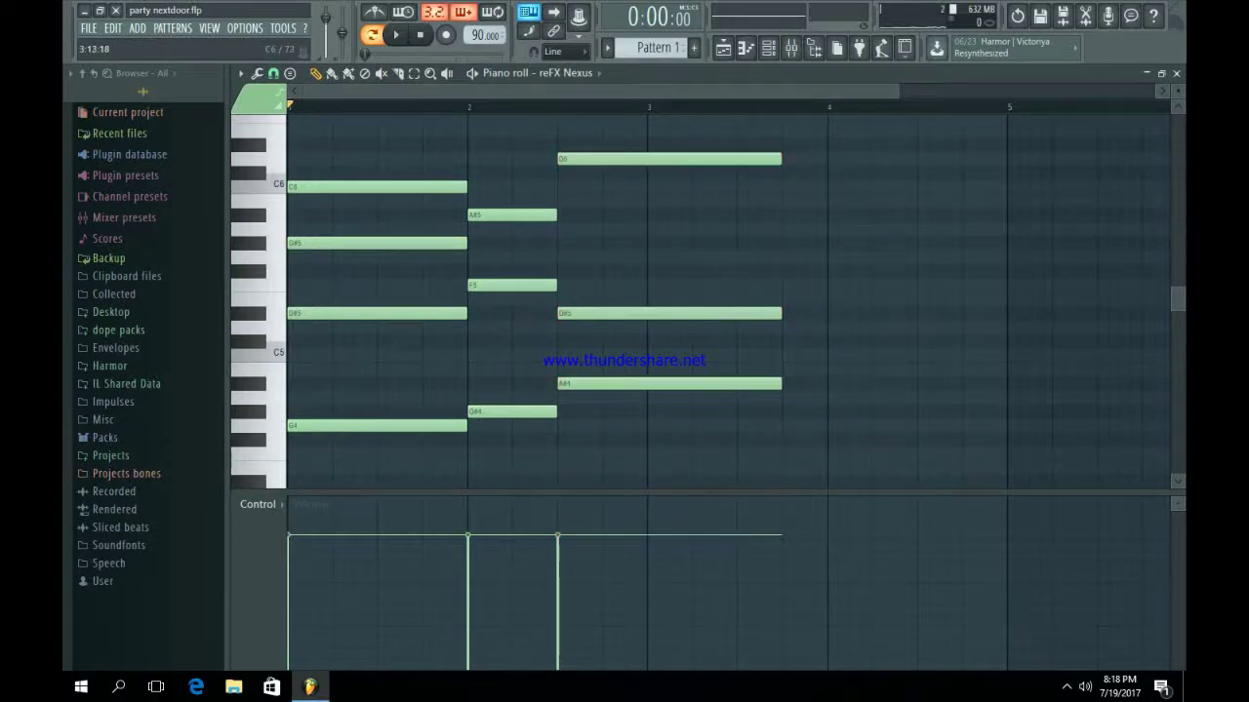
pyautogui.click(794, 201)
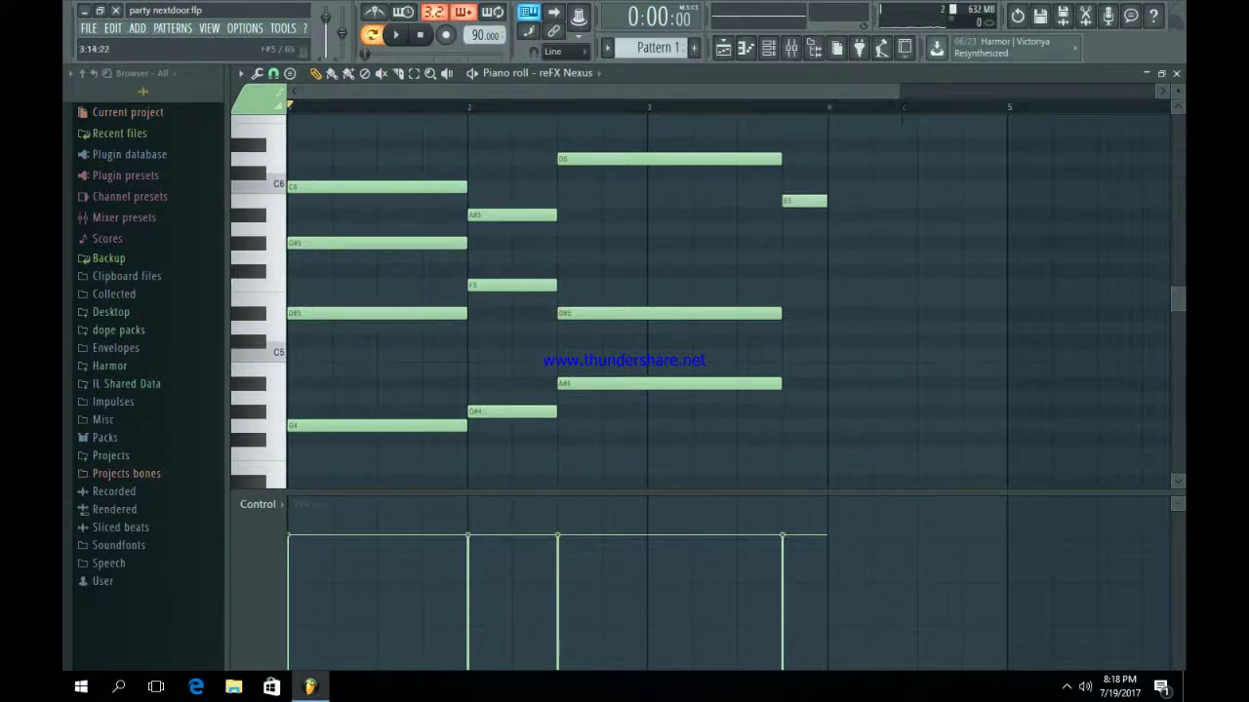
pyautogui.moveTo(800, 201)
pyautogui.mouseDown()
pyautogui.moveTo(794, 215)
pyautogui.moveTo(800, 187)
pyautogui.mouseUp()
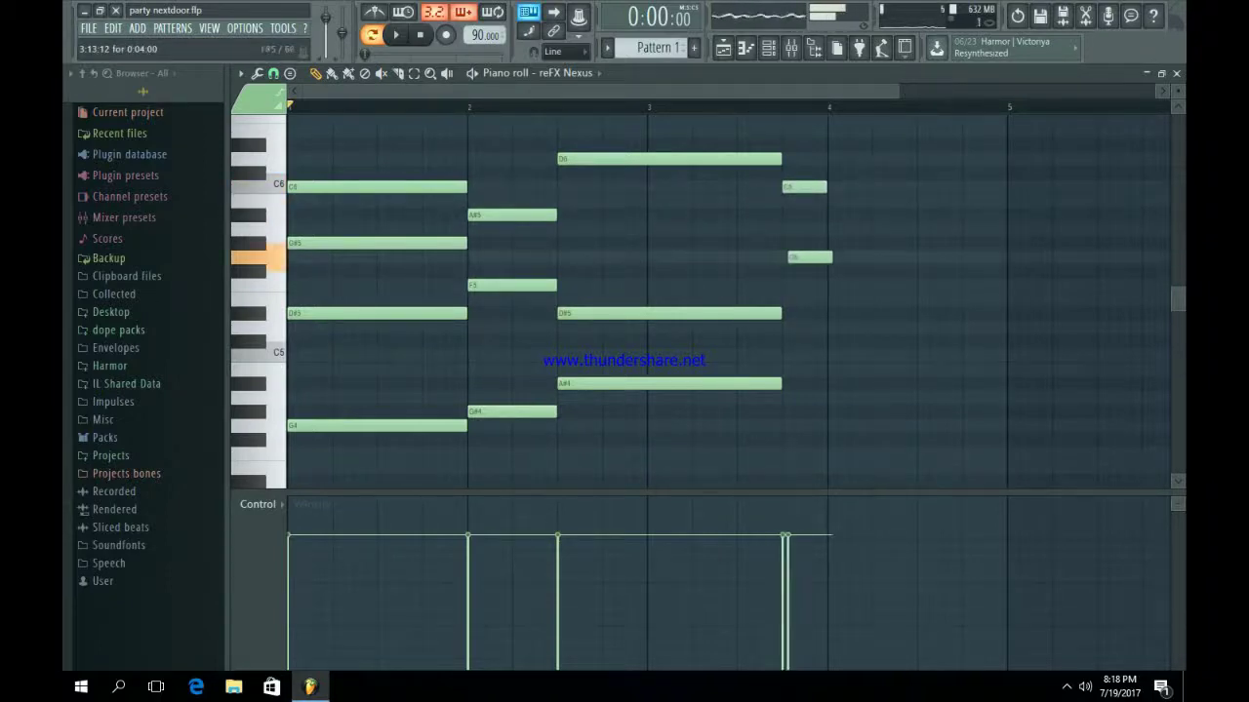
pyautogui.moveTo(806, 257); pyautogui.dragTo(800, 285)
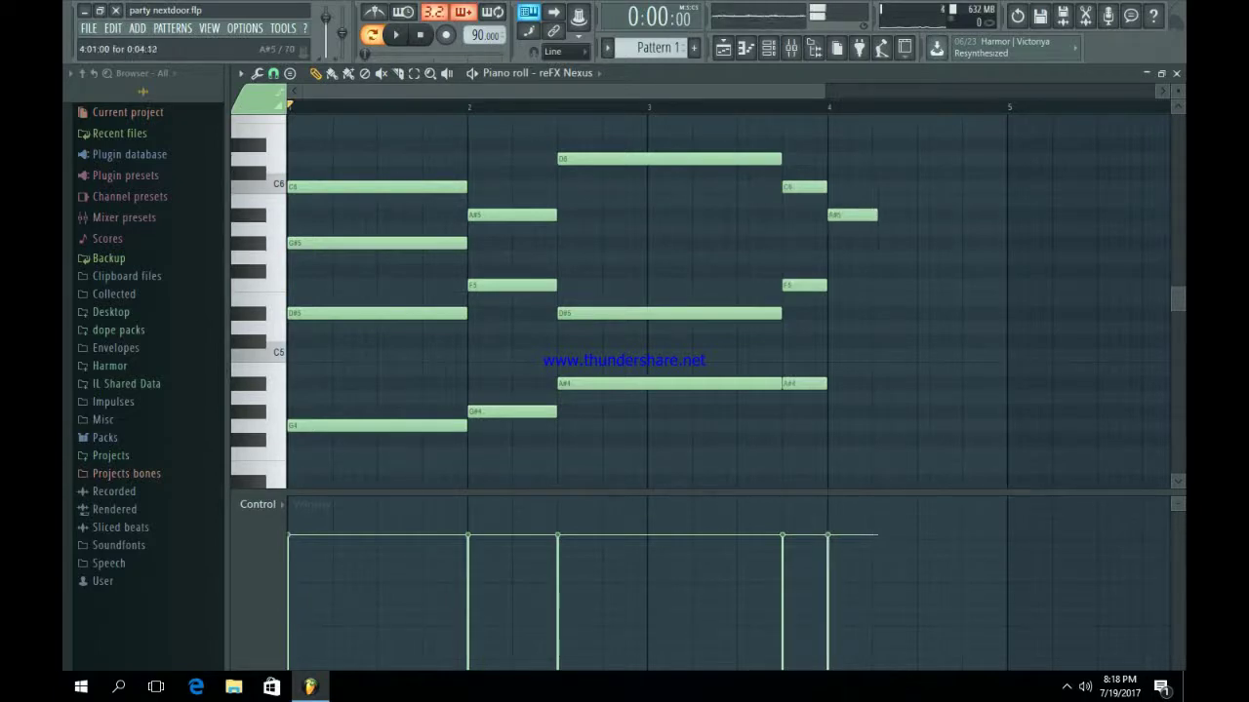
# Fill bar 4 with a full-bar chord of A#5, C5 and F4 and play back the progression.
pyautogui.click(836, 355)
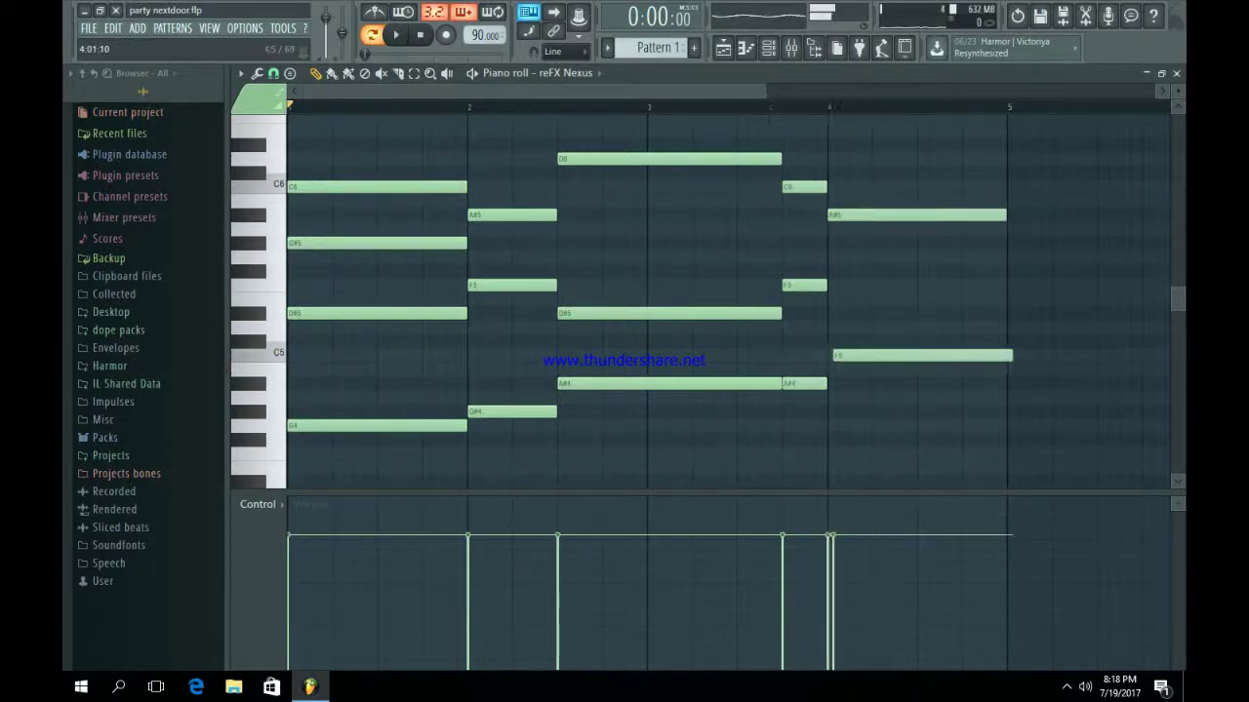
pyautogui.moveTo(836, 355); pyautogui.dragTo(831, 355)
pyautogui.click(833, 440)
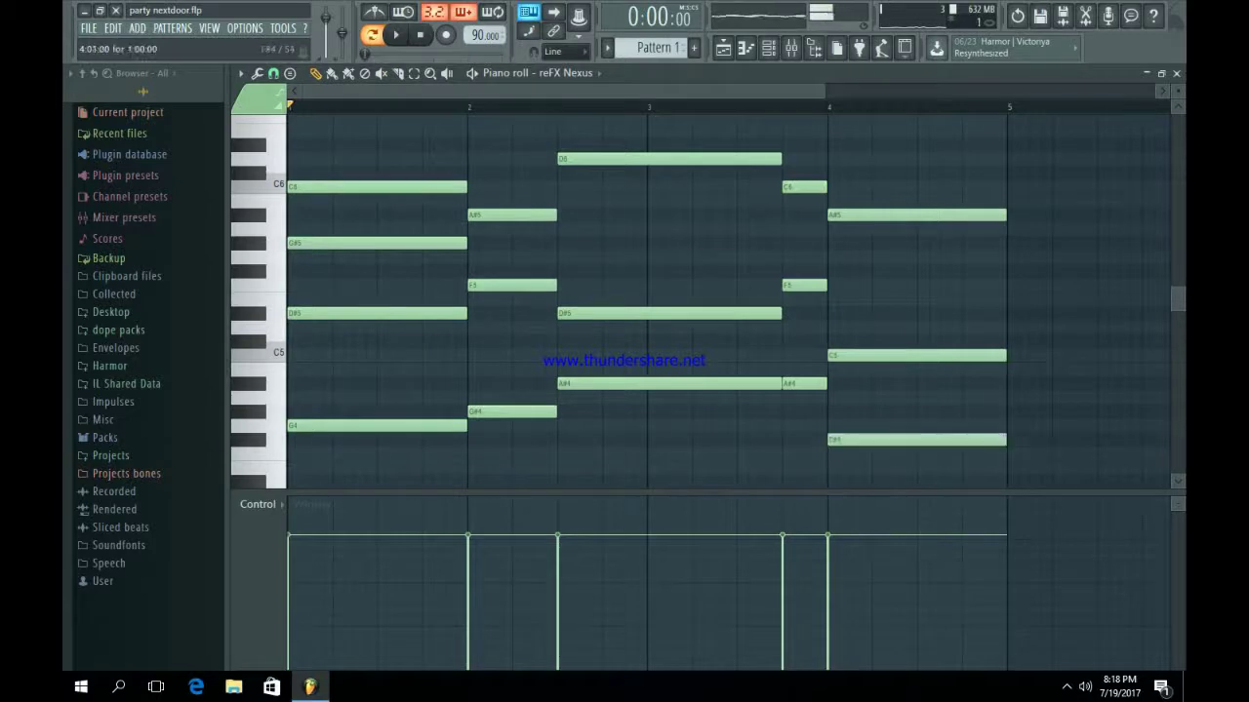
pyautogui.moveTo(834, 440)
pyautogui.mouseDown()
pyautogui.moveTo(834, 426)
pyautogui.moveTo(833, 454)
pyautogui.mouseUp()
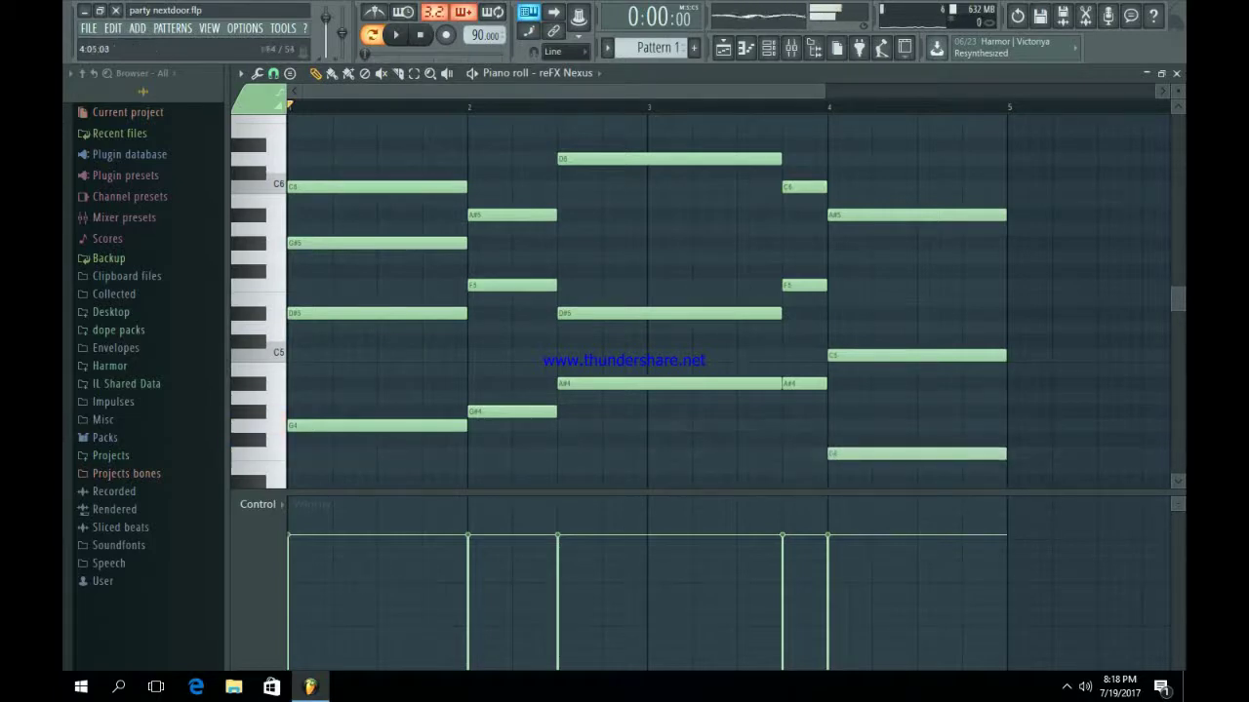
pyautogui.press('space')
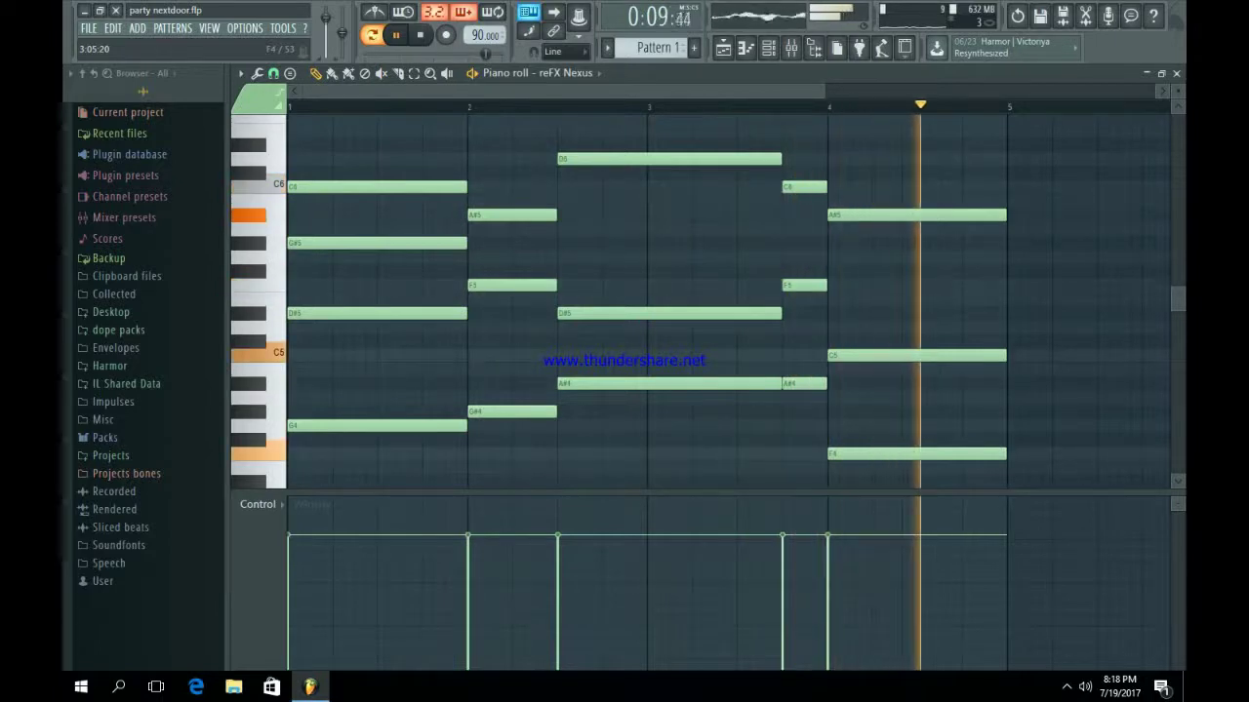
# Load Fruity Parametric EQ 2 into the first effect slot of the reFX Nexus mixer track.
pyautogui.click(769, 48)
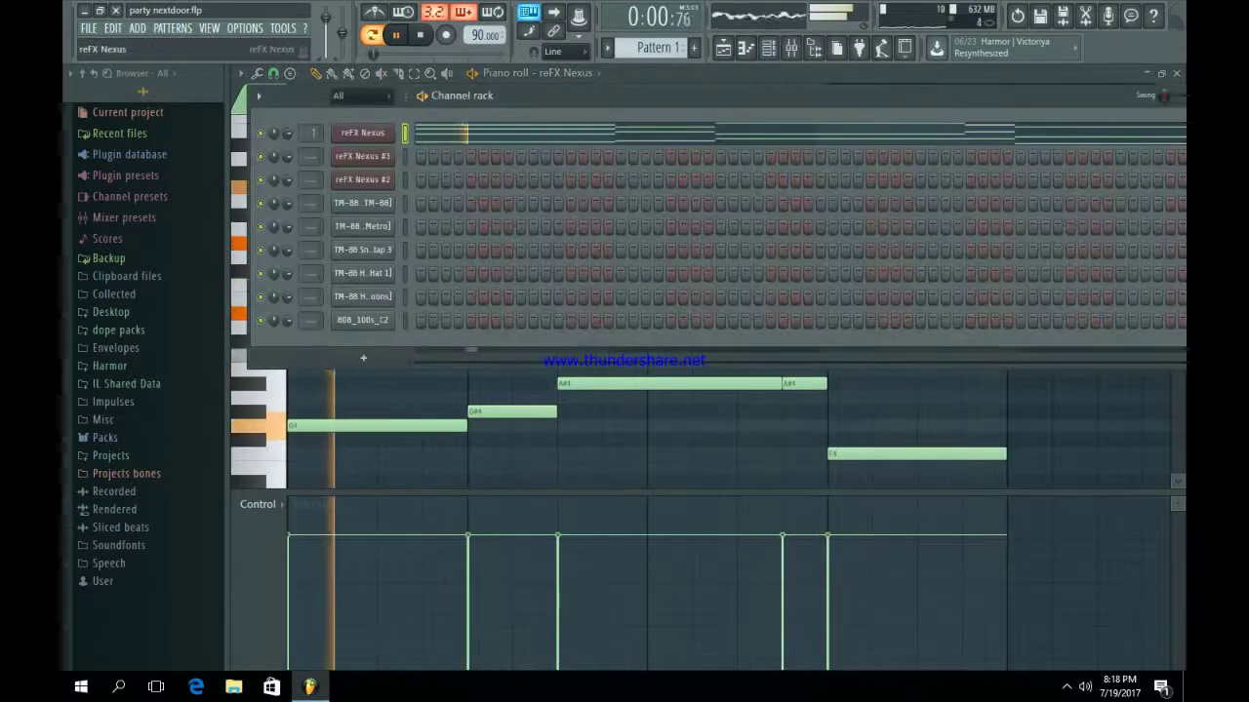
pyautogui.click(363, 133)
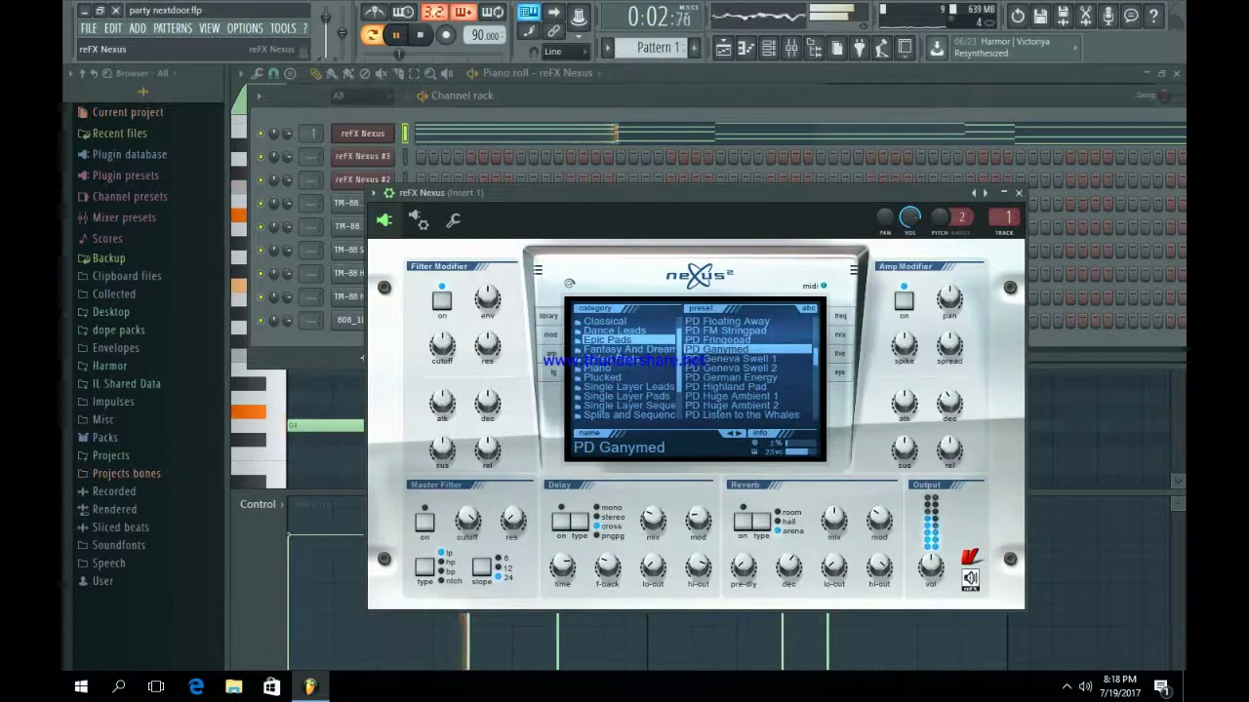
pyautogui.press('F9')
pyautogui.press('space')
pyautogui.click(1024, 148)
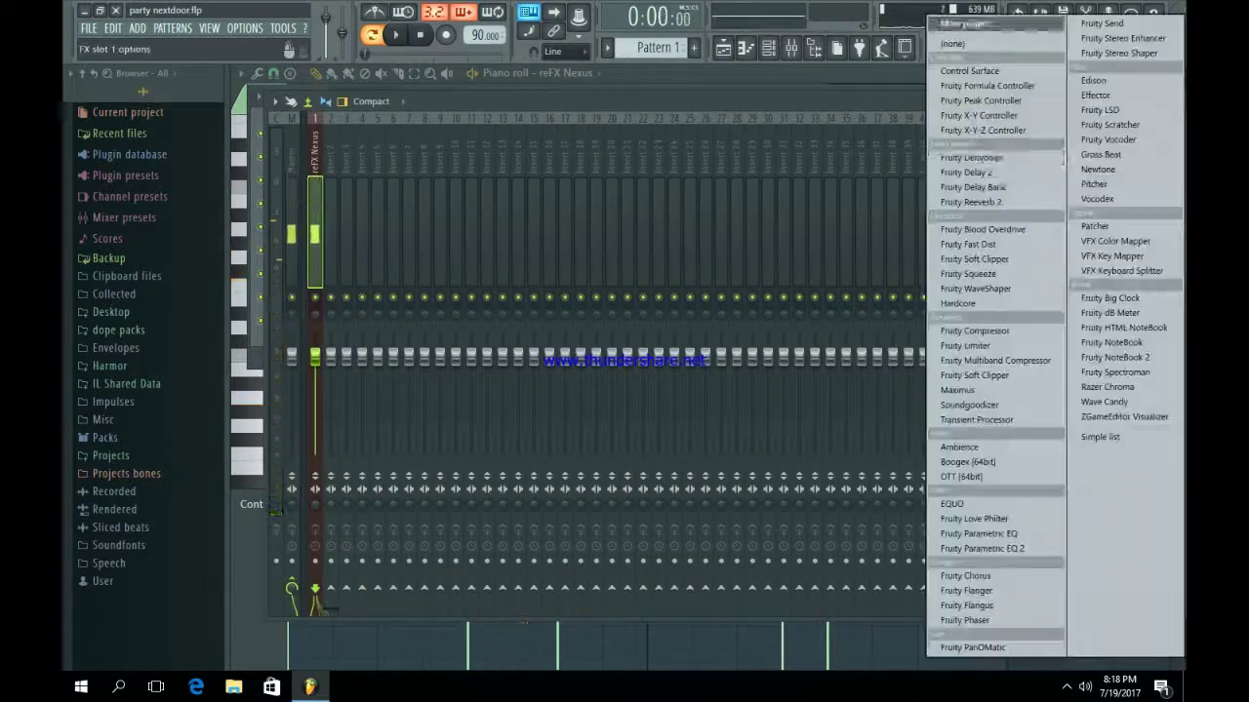
pyautogui.click(982, 549)
# Shape the EQ during playback by fully lowering the lowest and highest bands and gently raising the middle ones.
pyautogui.press('space')
pyautogui.moveTo(393, 353); pyautogui.dragTo(381, 420)
pyautogui.moveTo(600, 353); pyautogui.dragTo(615, 421)
pyautogui.moveTo(531, 353); pyautogui.dragTo(438, 354)
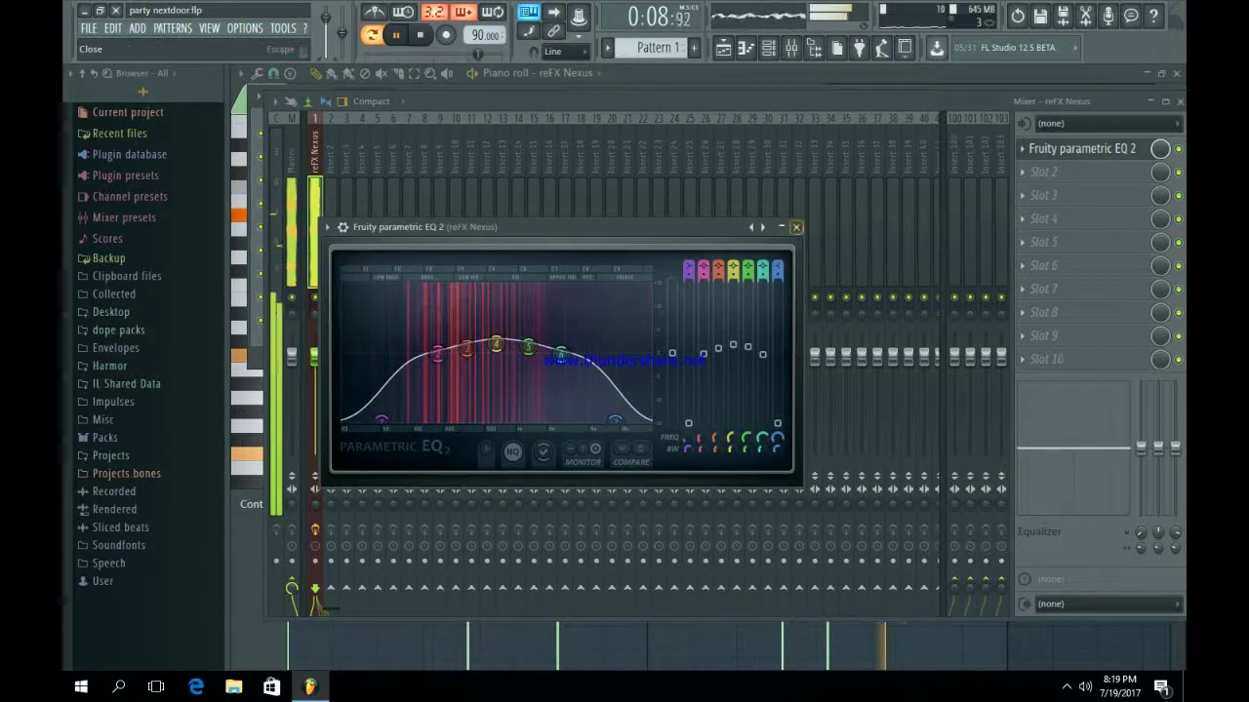
pyautogui.click(796, 227)
# Load Fruity Flangus into the second effect slot of the reFX Nexus mixer track.
pyautogui.click(1043, 172)
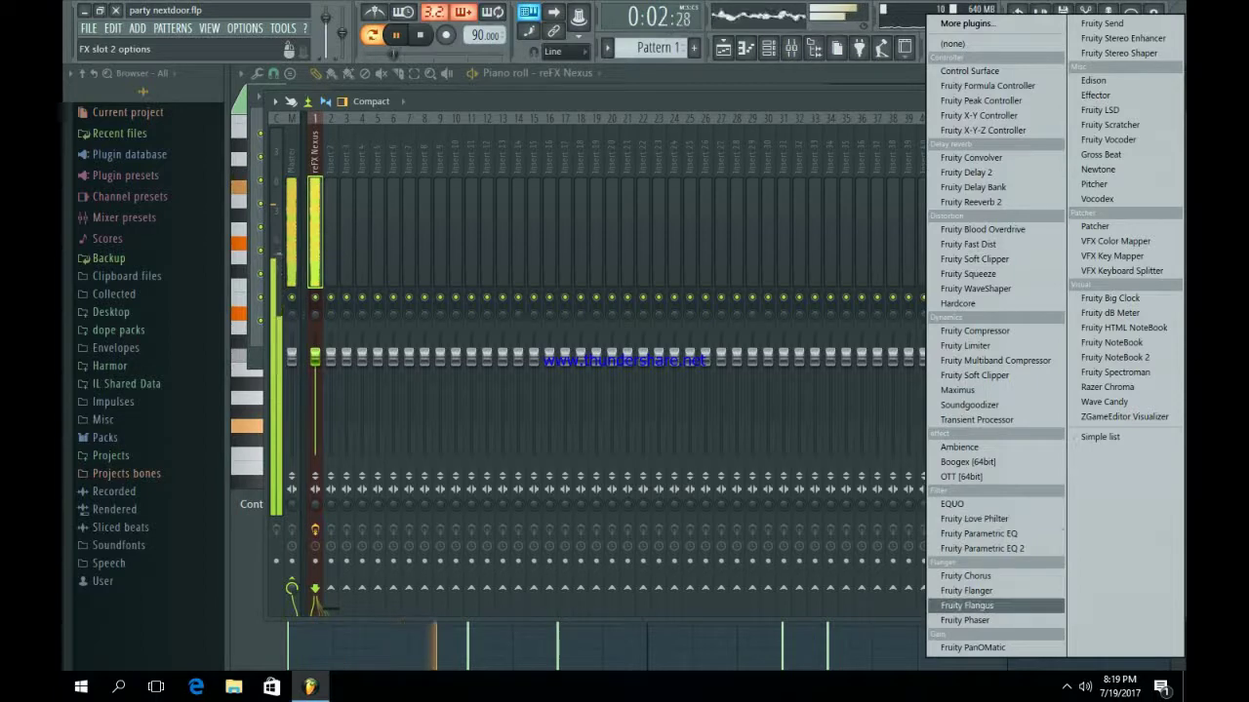
pyautogui.click(966, 605)
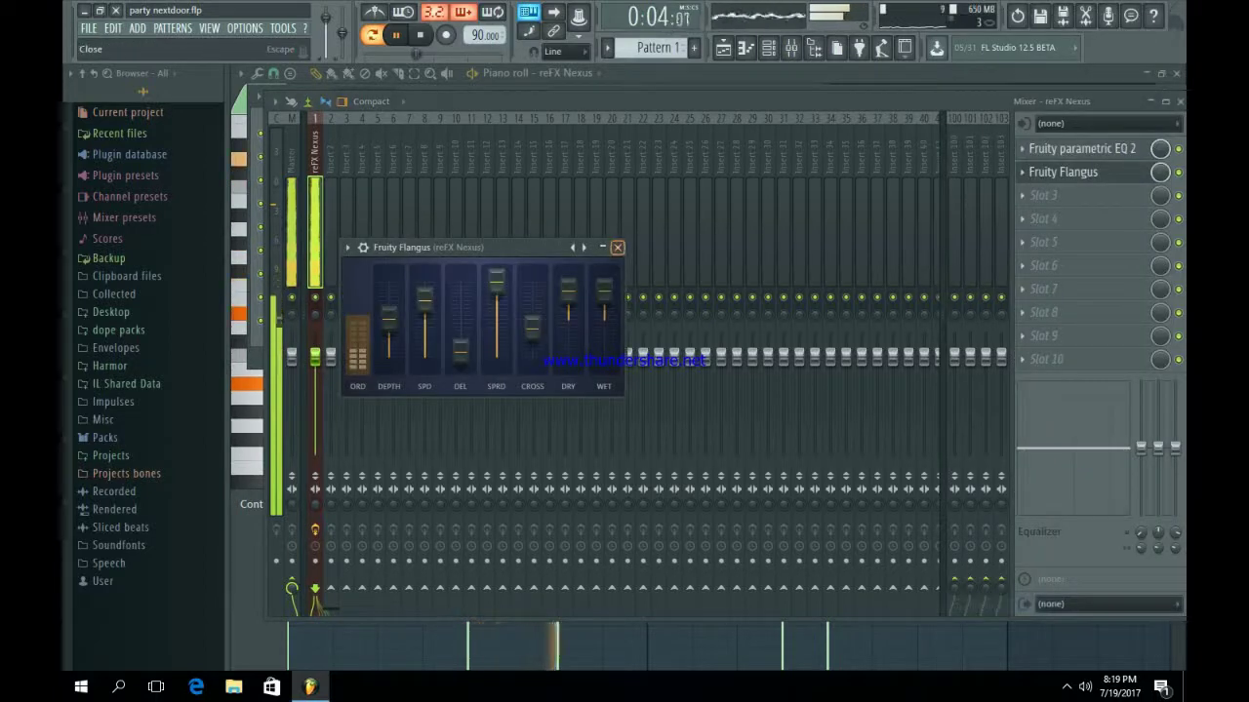
# Load Gross Beat into the third effect slot of the reFX Nexus mixer track with the Flanging preset and its WishWash time pattern.
pyautogui.click(617, 246)
pyautogui.click(1040, 196)
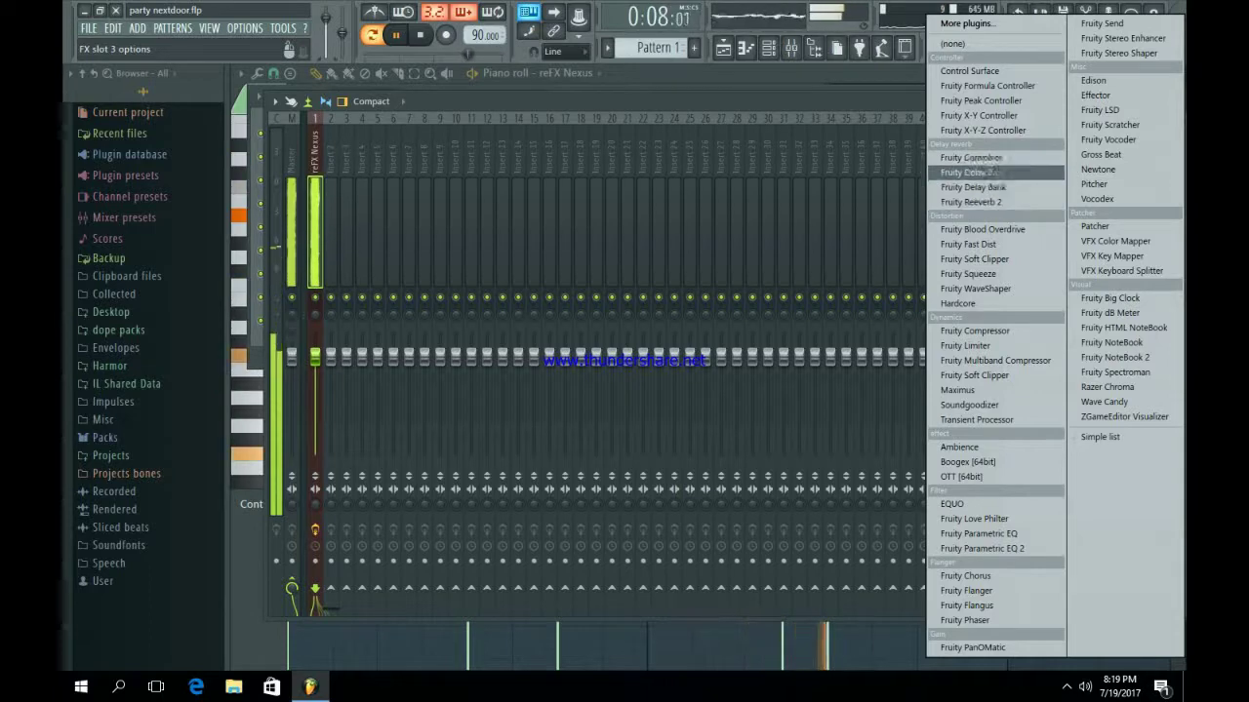
pyautogui.click(1100, 154)
pyautogui.rightClick(954, 267)
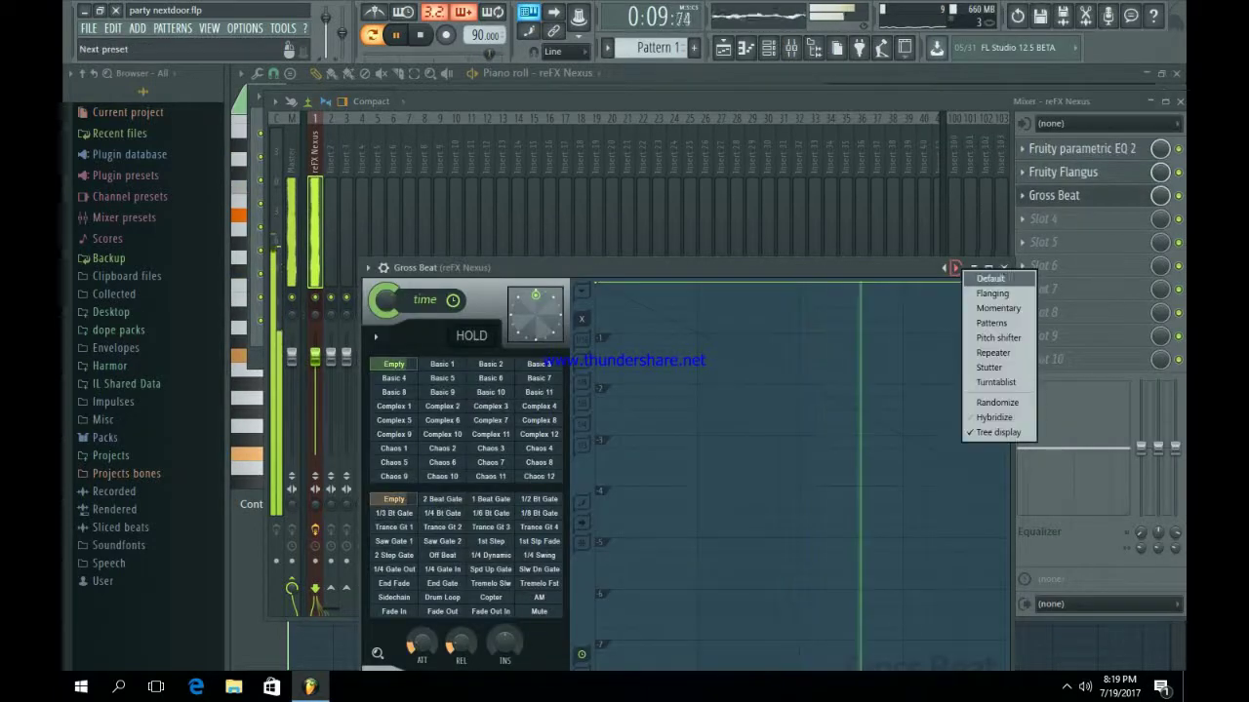
pyautogui.click(992, 293)
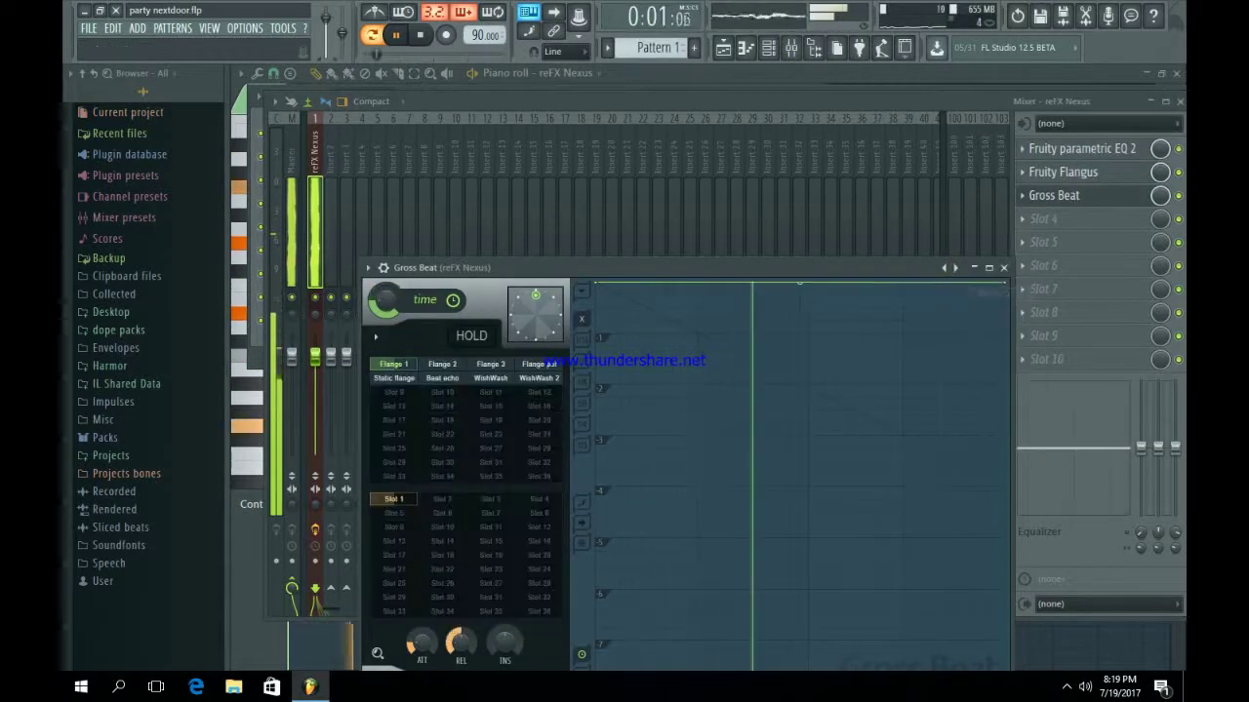
pyautogui.click(491, 379)
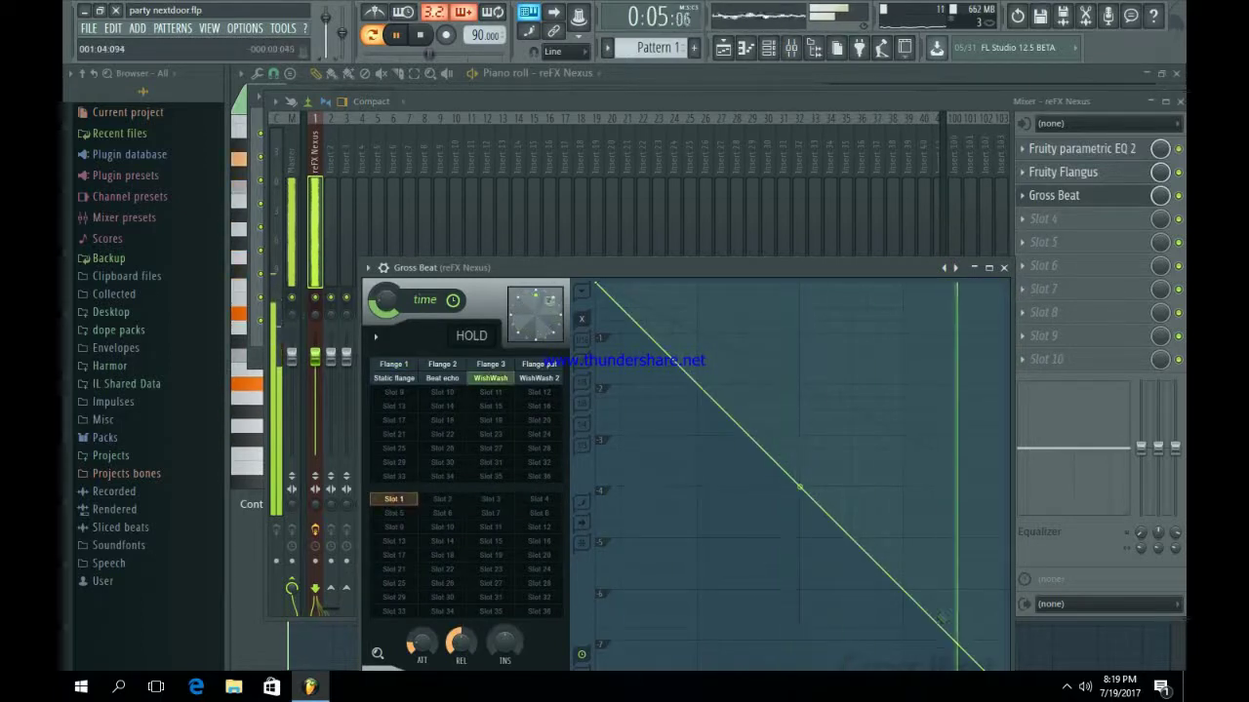
pyautogui.click(1004, 268)
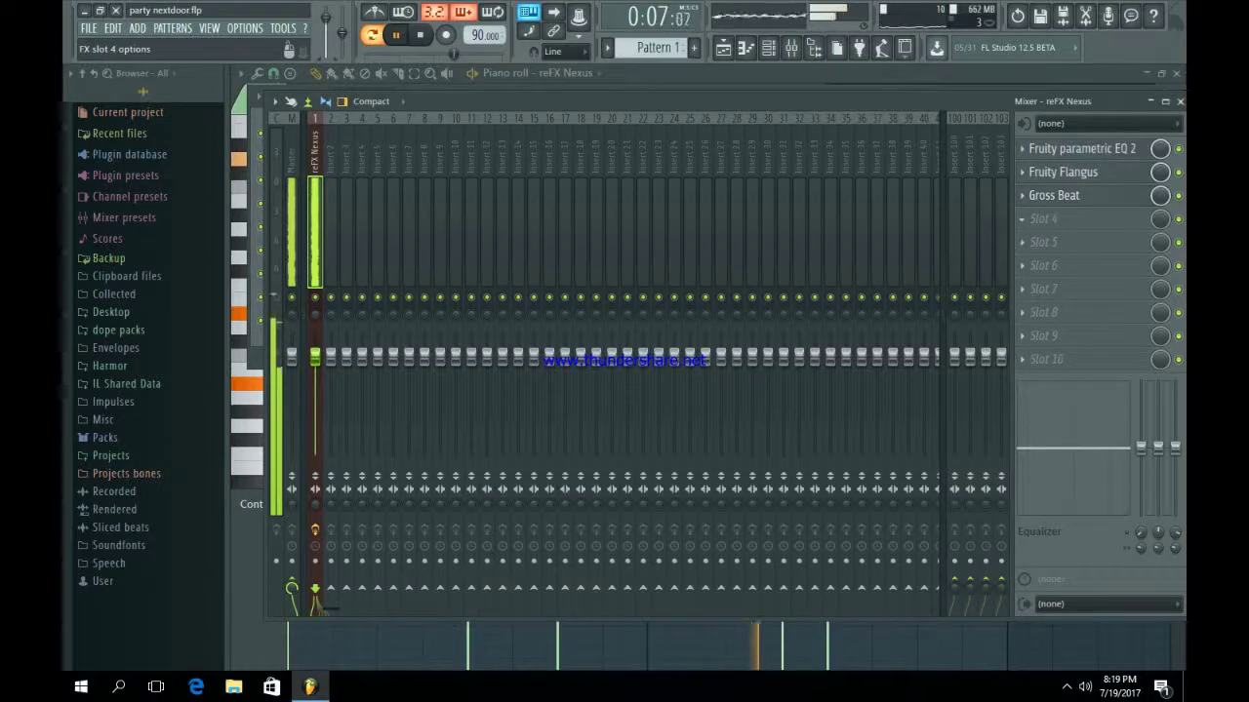
# Load Fruity Stereo Shaper into the fourth effect slot of the reFX Nexus mixer track and apply one of its Effects presets.
pyautogui.click(1043, 219)
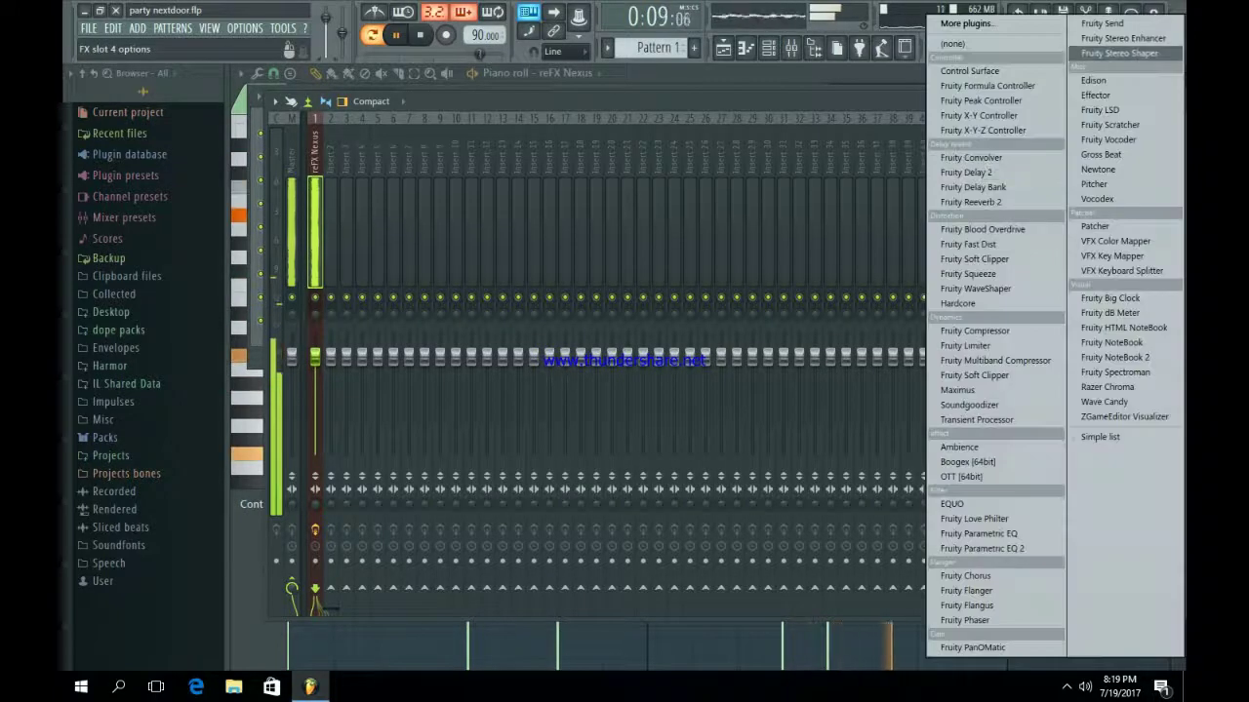
pyautogui.click(1119, 52)
pyautogui.click(553, 288)
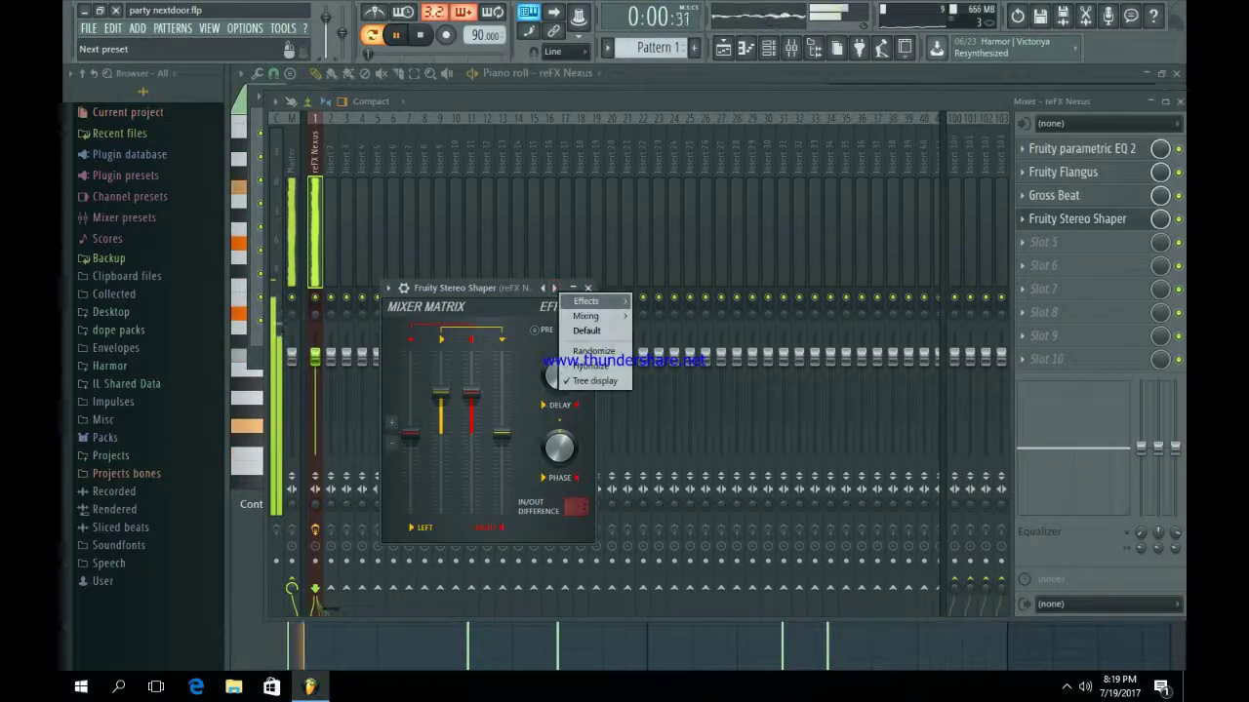
pyautogui.moveTo(610, 296)
pyautogui.click(670, 420)
pyautogui.click(587, 288)
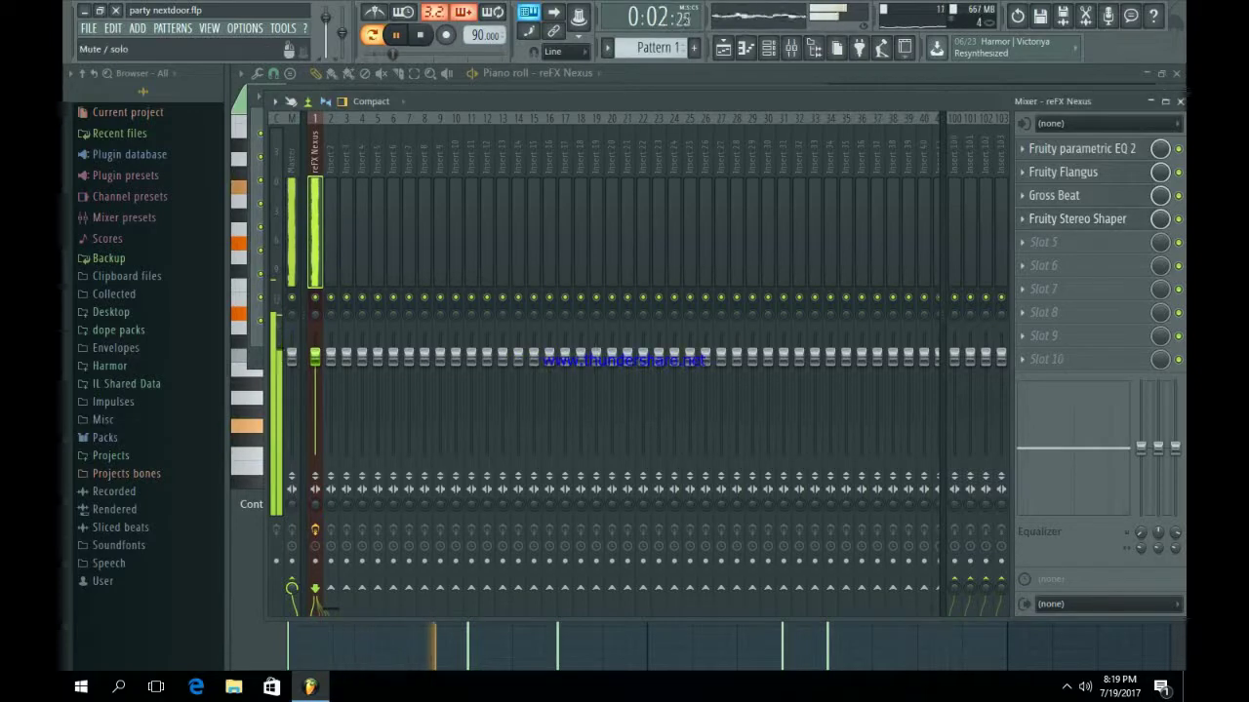
# Load Fruity Love Philter into the fifth effect slot with the Self oscillating lowpass filter preset and listen to the result.
pyautogui.moveTo(993, 102); pyautogui.dragTo(951, 166)
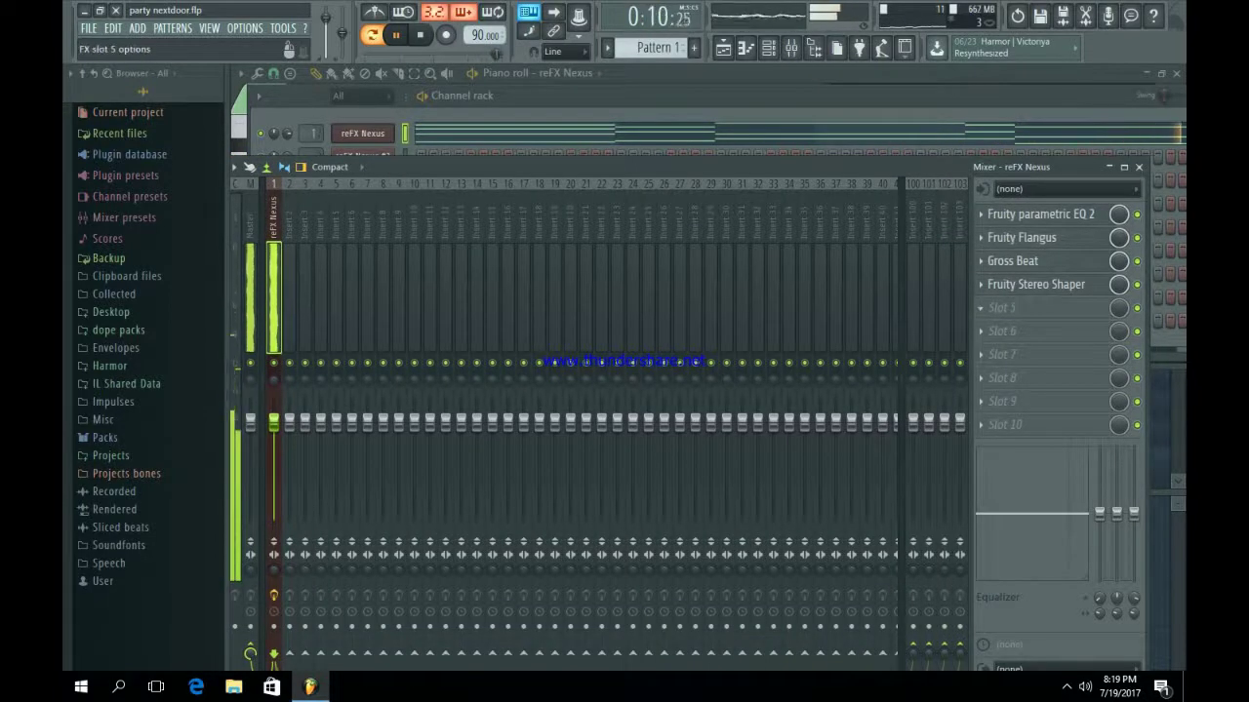
pyautogui.click(981, 308)
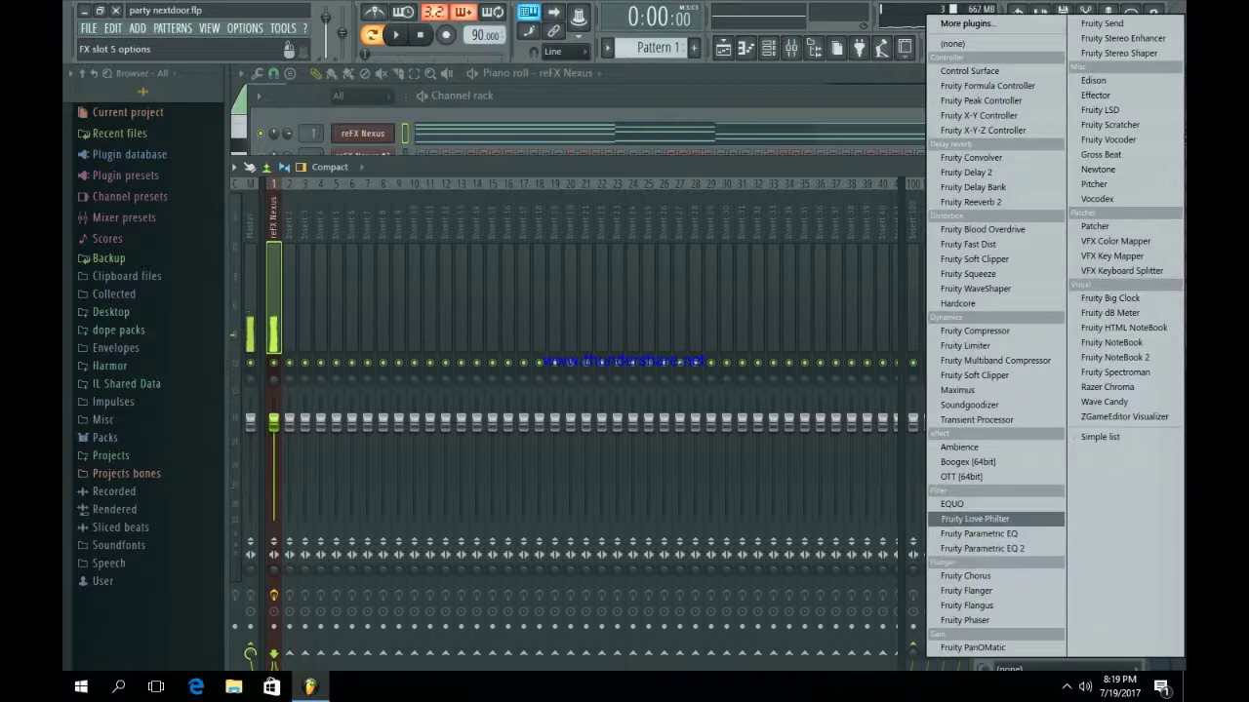
pyautogui.click(976, 519)
pyautogui.press('space')
pyautogui.click(724, 145)
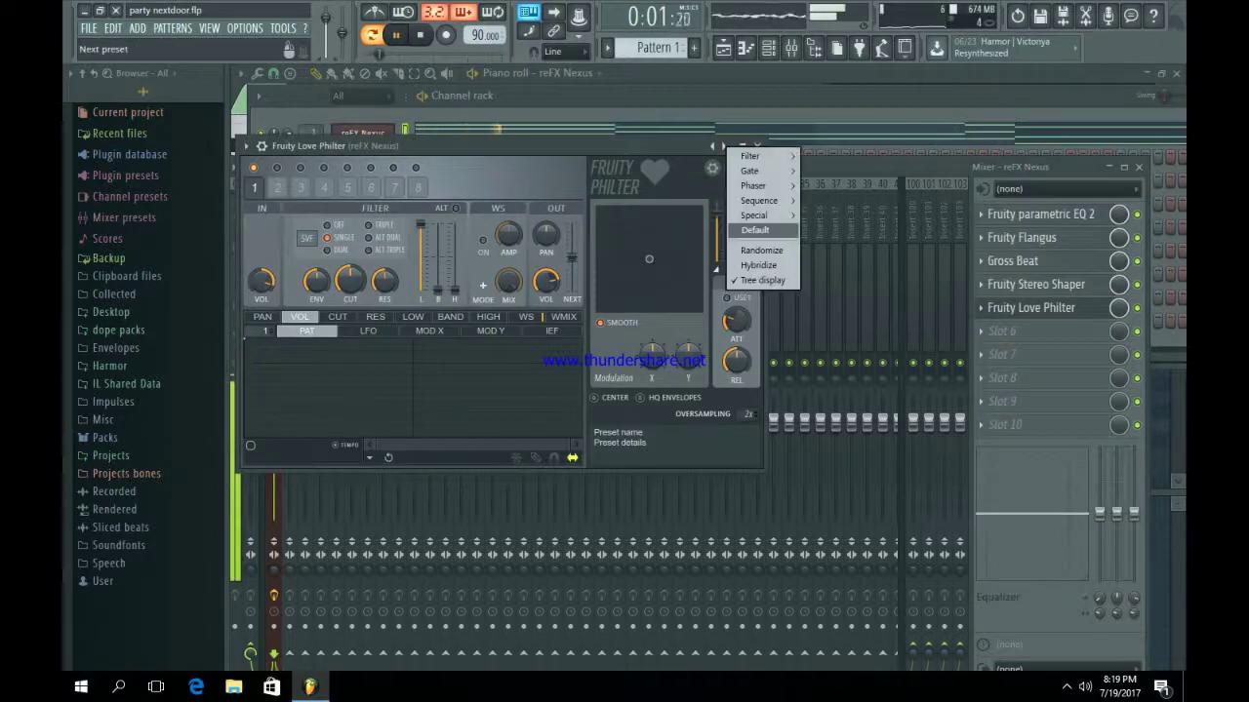
pyautogui.moveTo(766, 157)
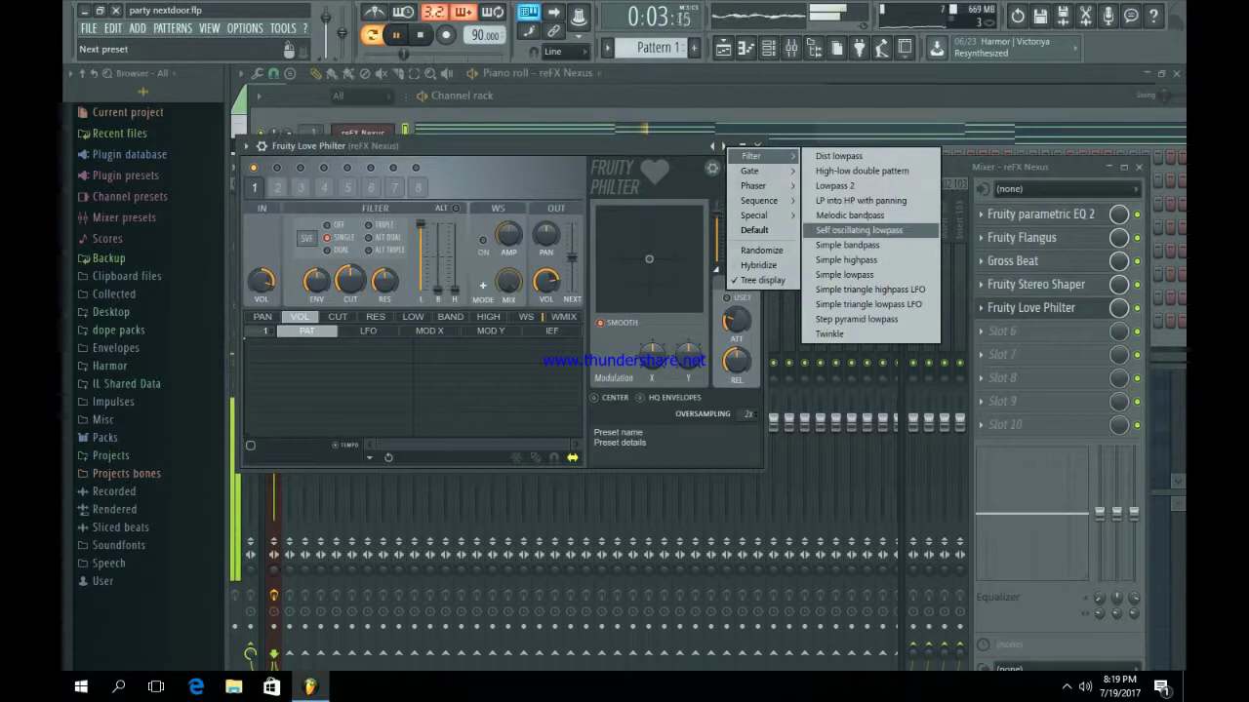
pyautogui.click(858, 231)
pyautogui.press('space')
pyautogui.press('space')
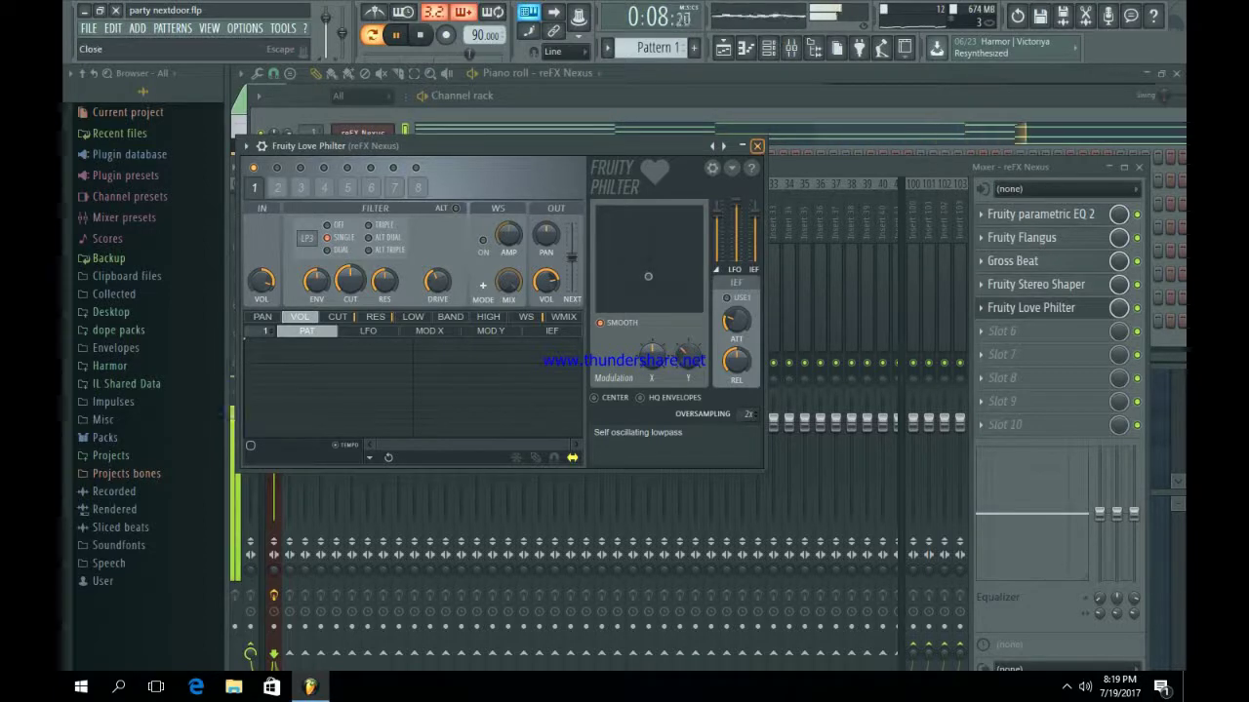
pyautogui.click(757, 147)
# Place Pattern 1 on Track 1 of the playlist at bar 1 and duplicate the clip at bar 5.
pyautogui.press('F5')
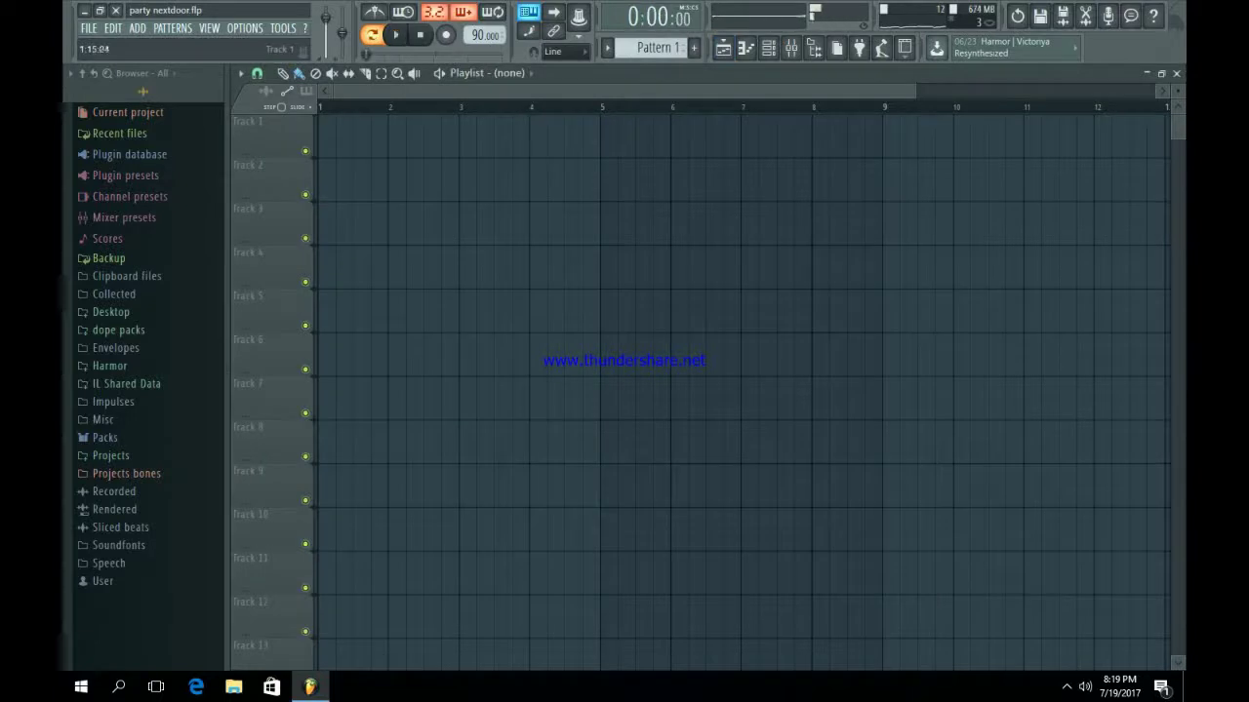
pyautogui.moveTo(381, 139); pyautogui.dragTo(321, 138)
pyautogui.press('space')
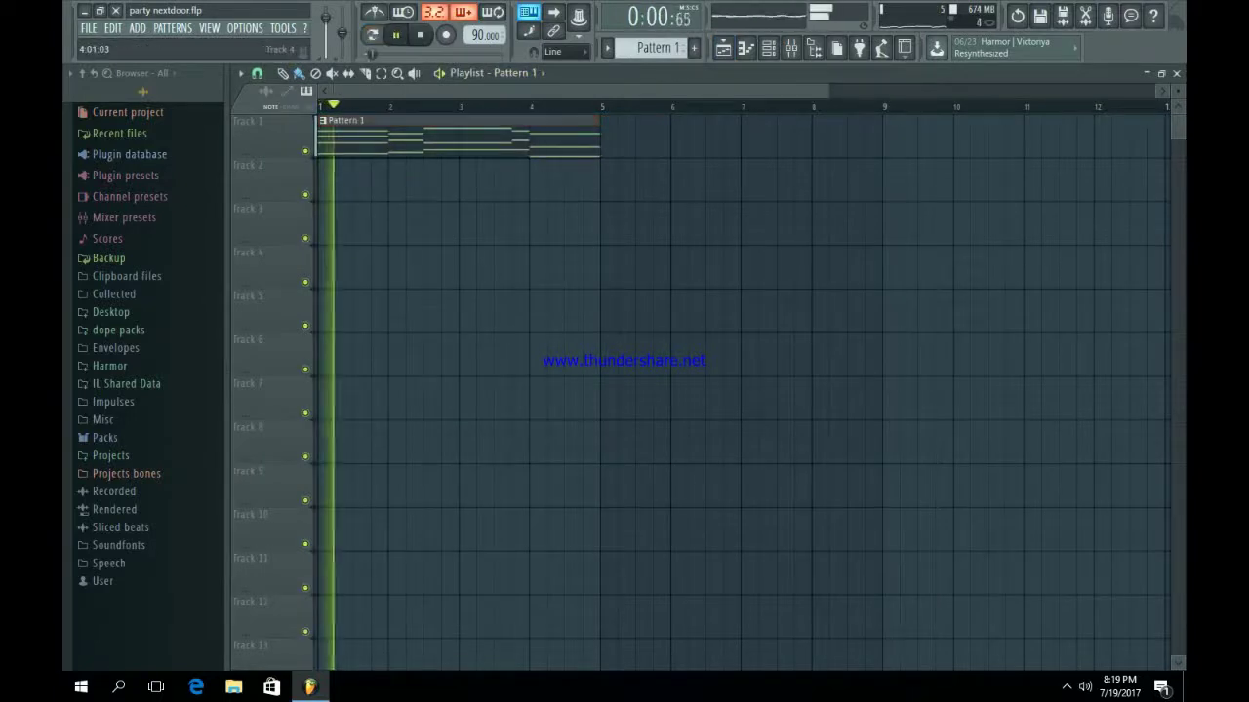
pyautogui.moveTo(828, 91); pyautogui.dragTo(1155, 91)
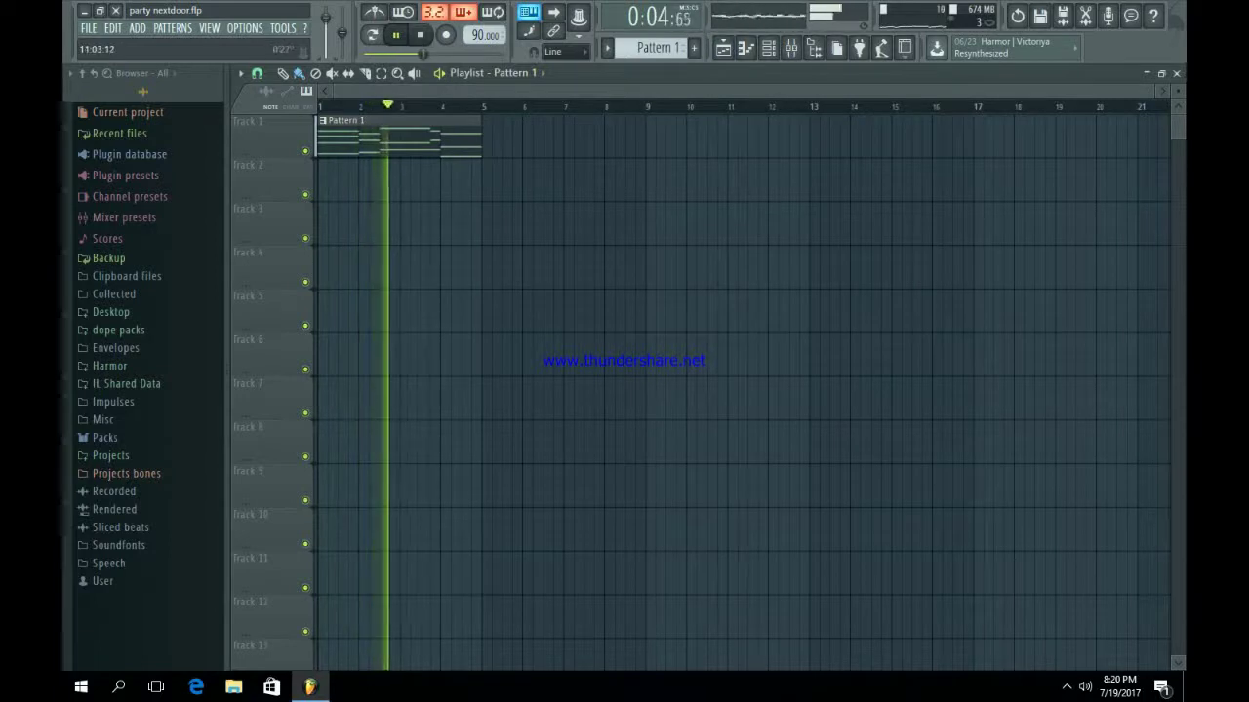
pyautogui.moveTo(596, 183); pyautogui.dragTo(426, 142)
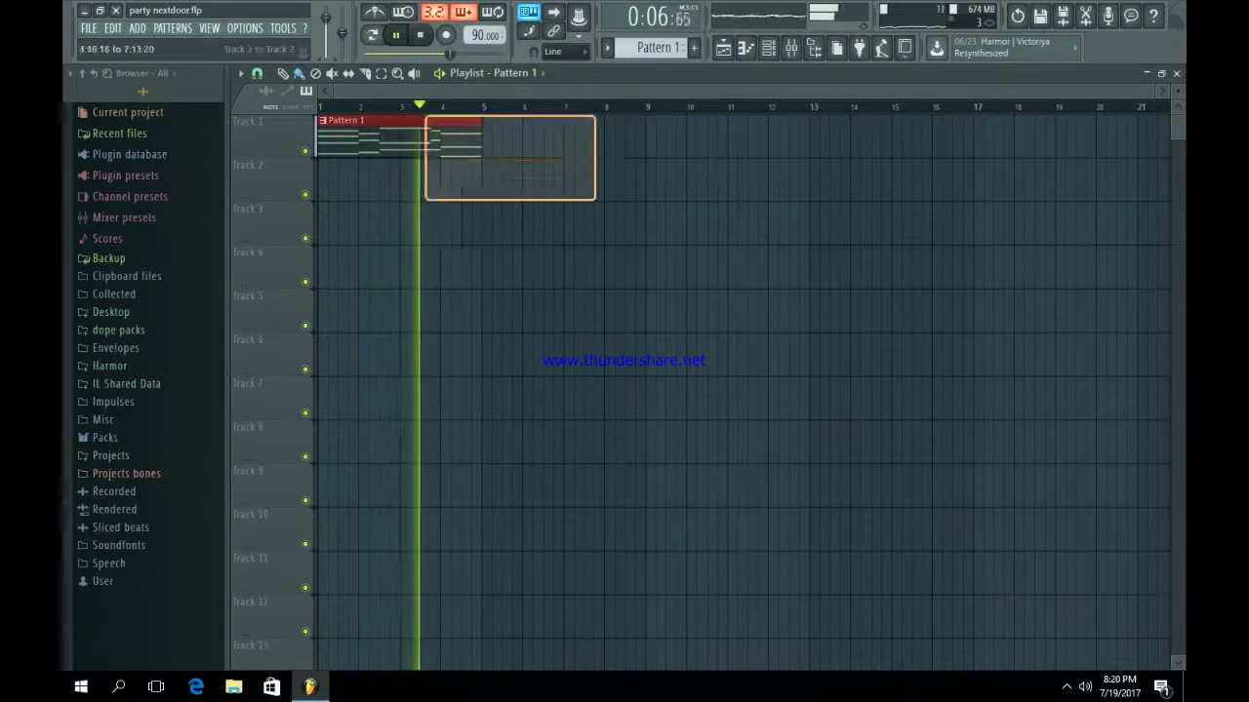
pyautogui.hotkey('ctrl', 'b')
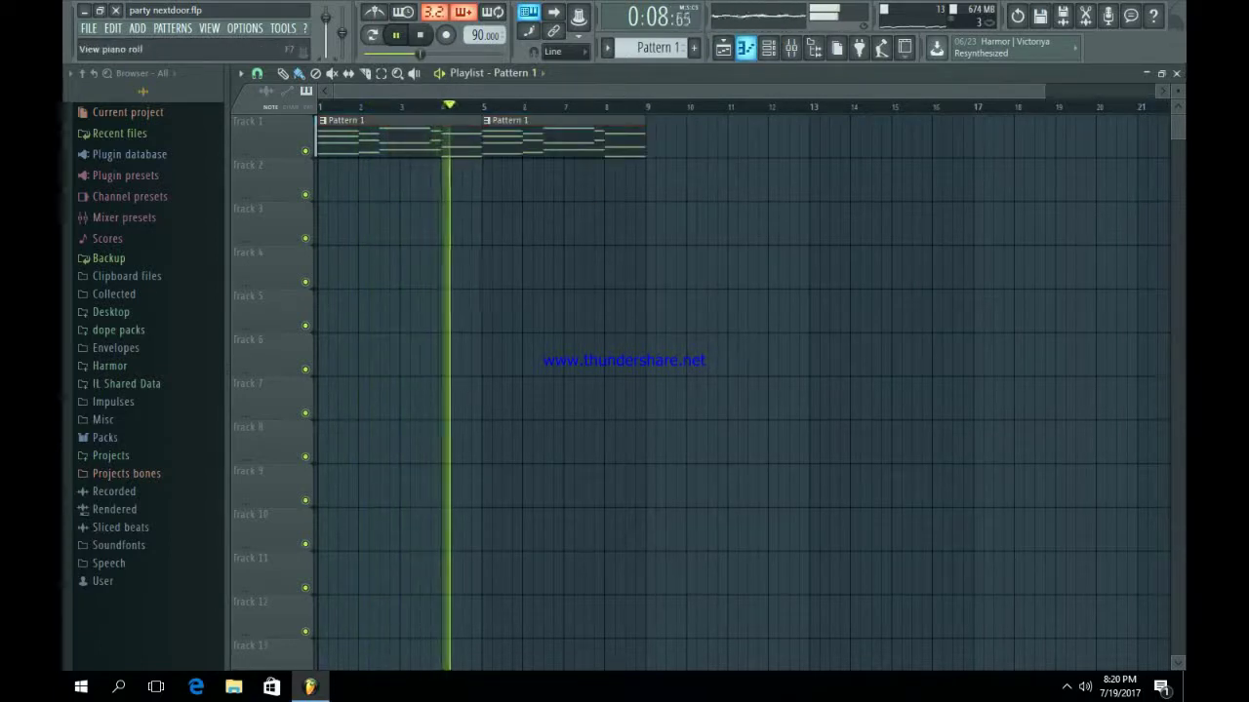
# Stop playback, create Pattern 2 and paste the chord progression into the reFX Nexus #3 channel.
pyautogui.press('F6')
pyautogui.press('space')
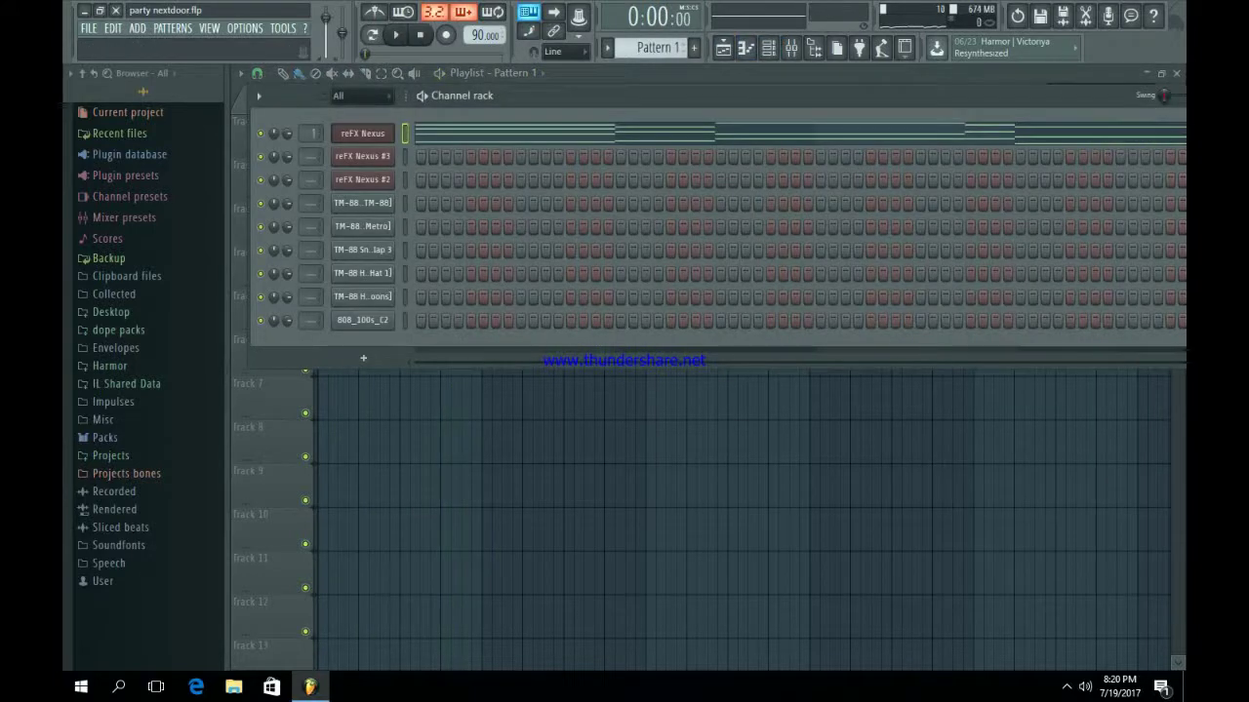
pyautogui.press('F4')
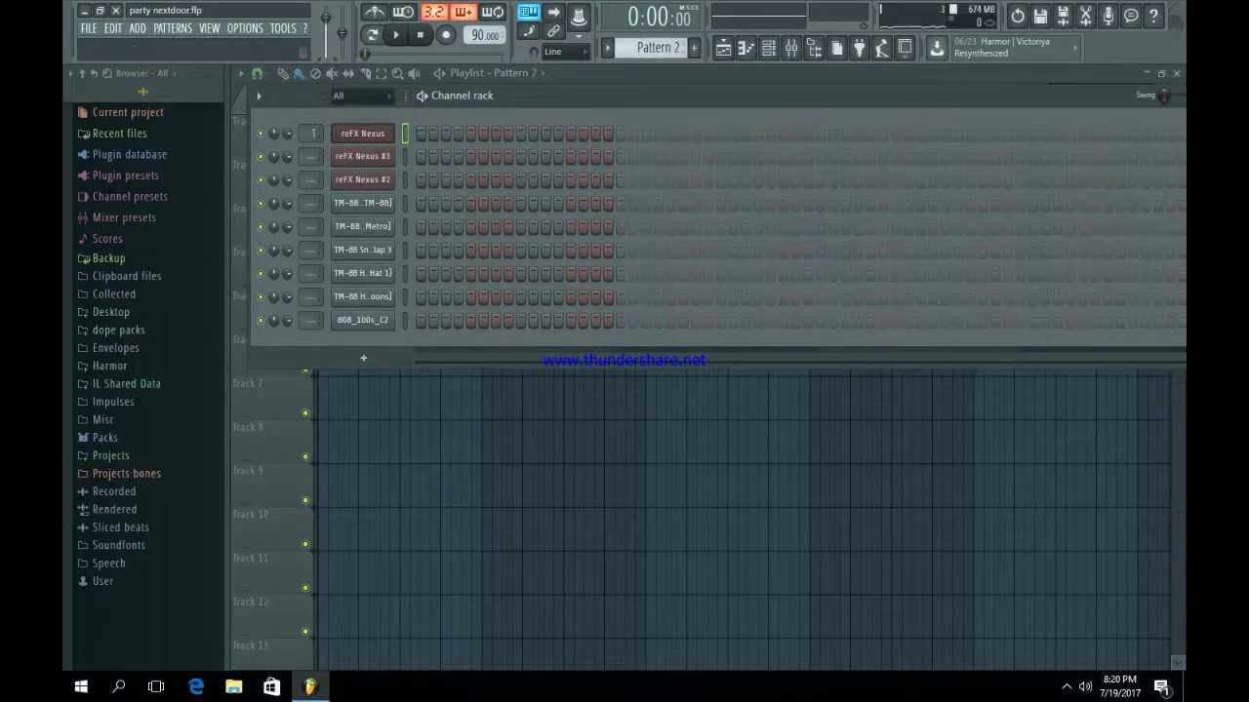
pyautogui.click(405, 156)
pyautogui.hotkey('ctrl', 'v')
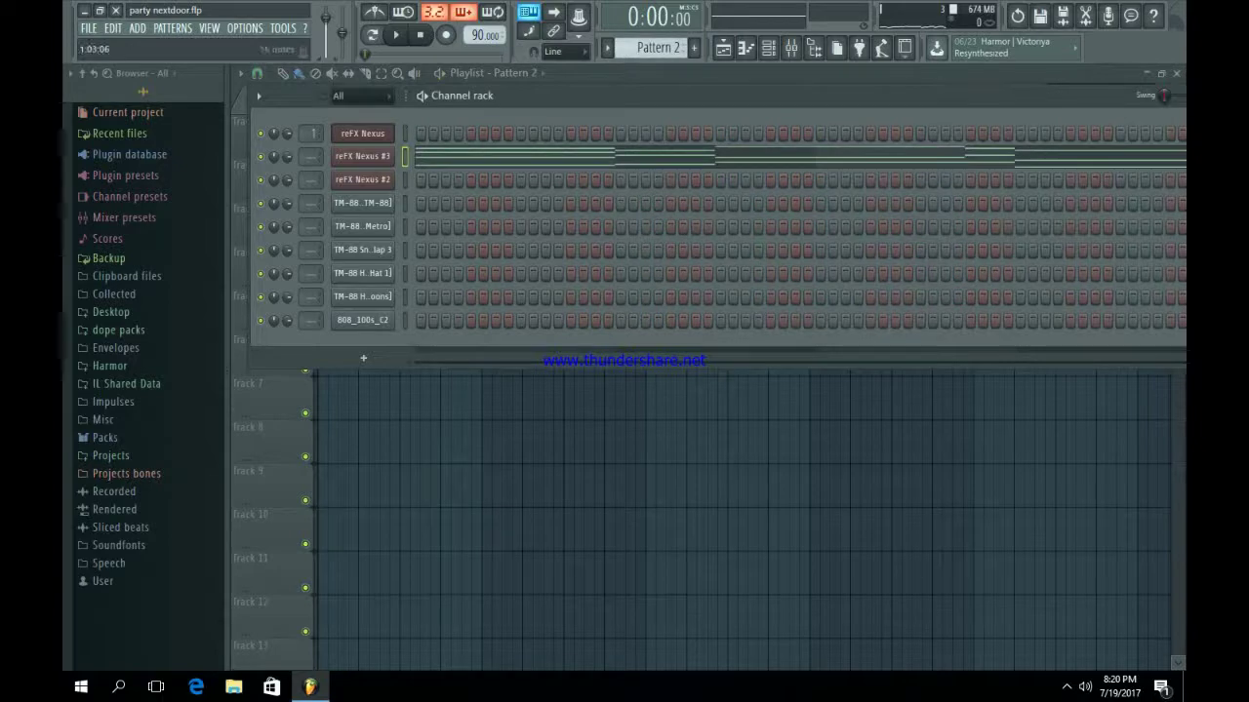
# Delete the lowest note of each chord in the reFX Nexus #3 piano roll, including the A#4 and F4 notes.
pyautogui.click(445, 157)
pyautogui.rightClick(429, 426)
pyautogui.rightClick(512, 412)
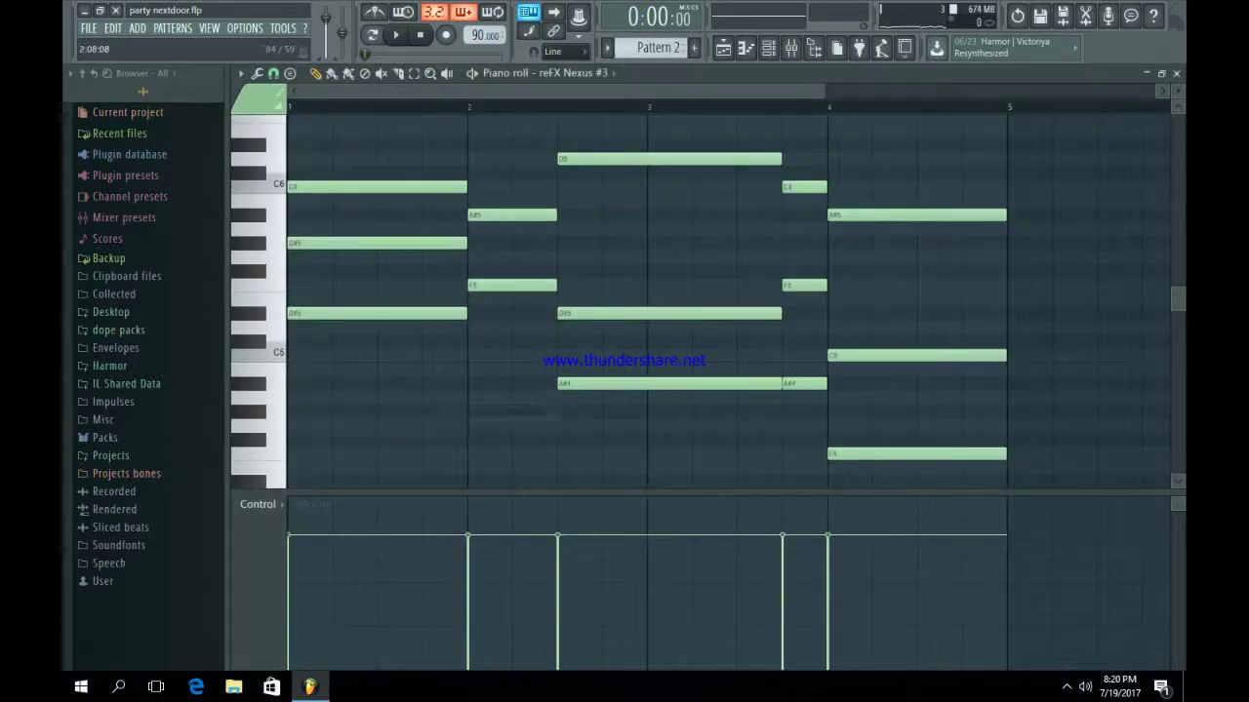
pyautogui.rightClick(673, 384)
pyautogui.rightClick(804, 384)
pyautogui.rightClick(863, 454)
pyautogui.click(768, 48)
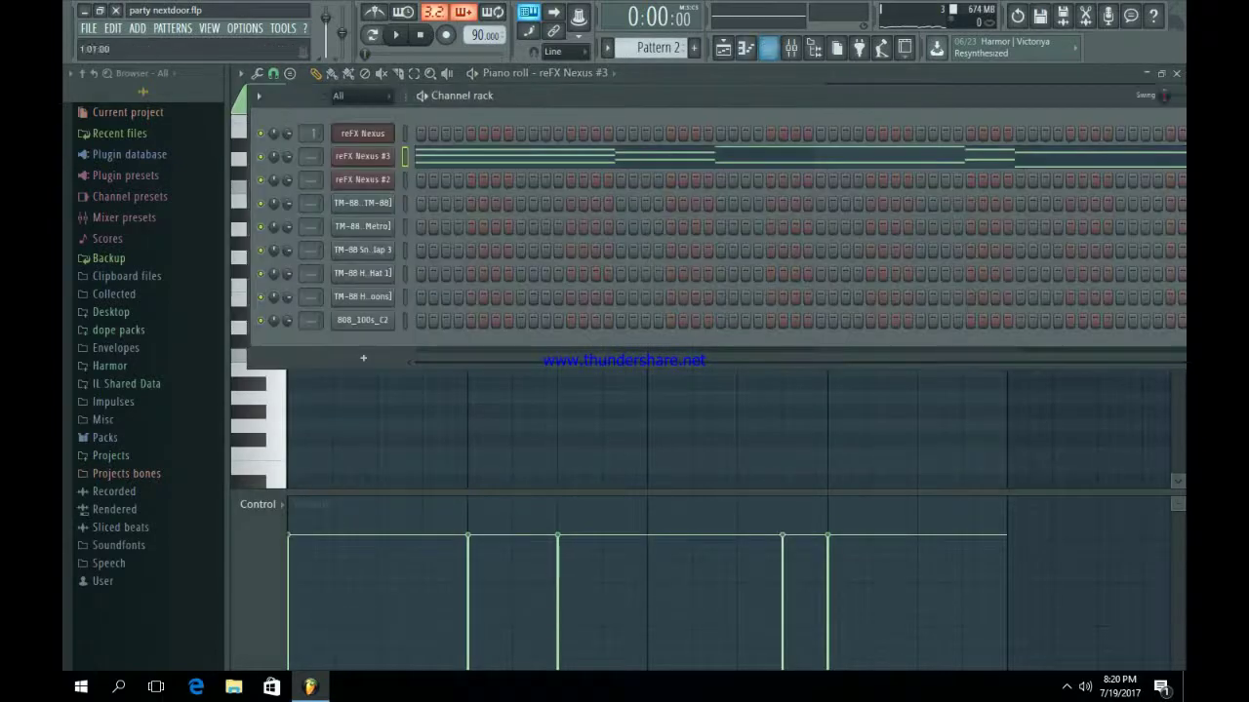
# Audition Pattern 2 in pattern mode with the PD Wavepad sound of reFX Nexus #3 and route the channel to mixer track 2.
pyautogui.click(363, 156)
pyautogui.moveTo(586, 290); pyautogui.dragTo(571, 147)
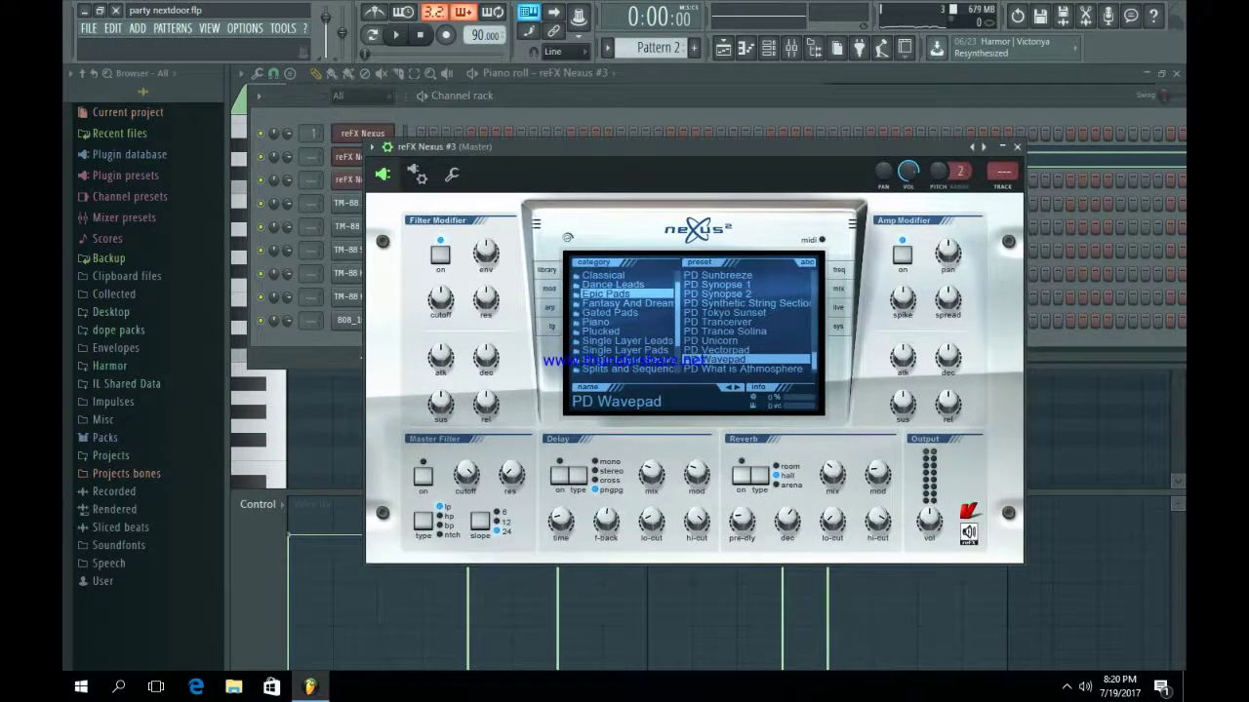
pyautogui.moveTo(556, 146); pyautogui.dragTo(477, 223)
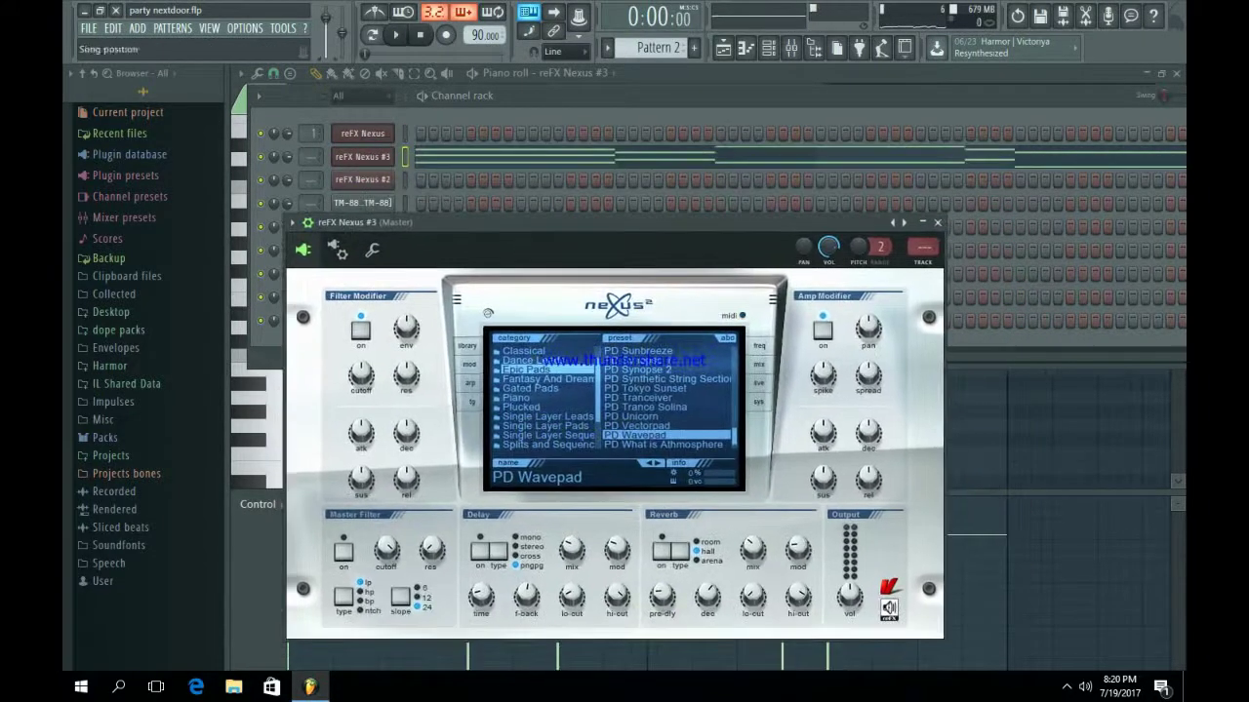
pyautogui.click(371, 35)
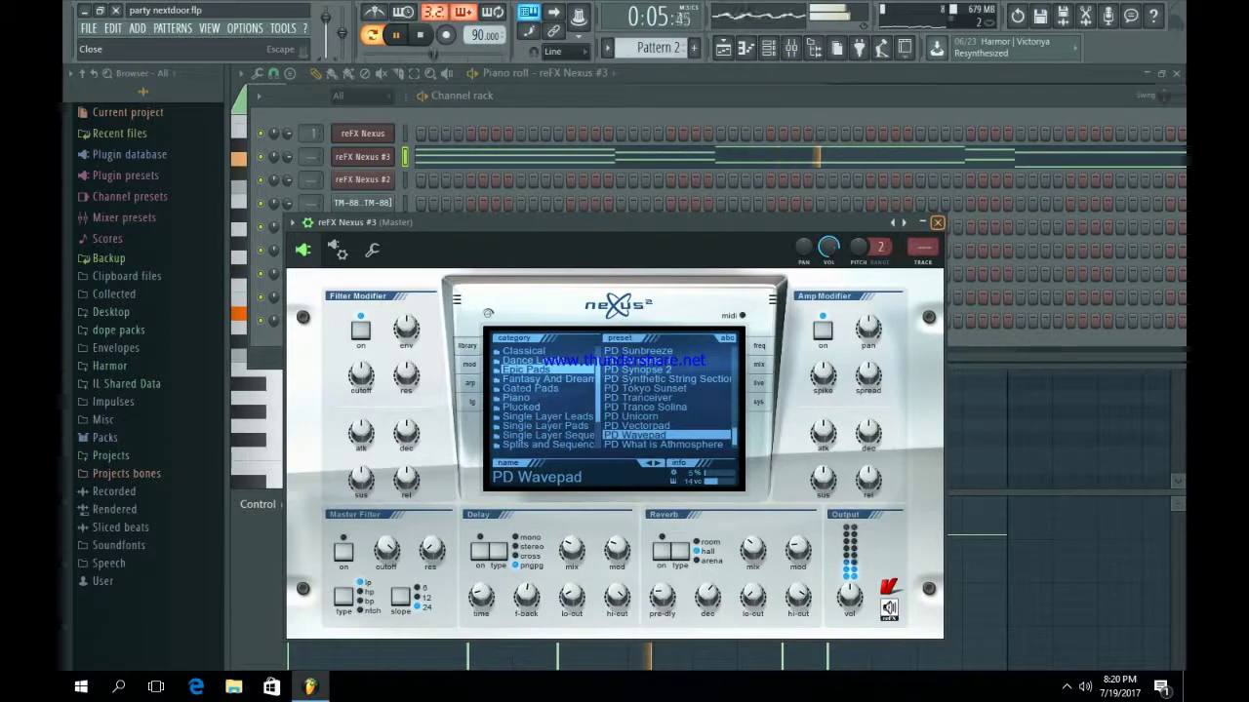
pyautogui.hotkey('ctrl', 'l')
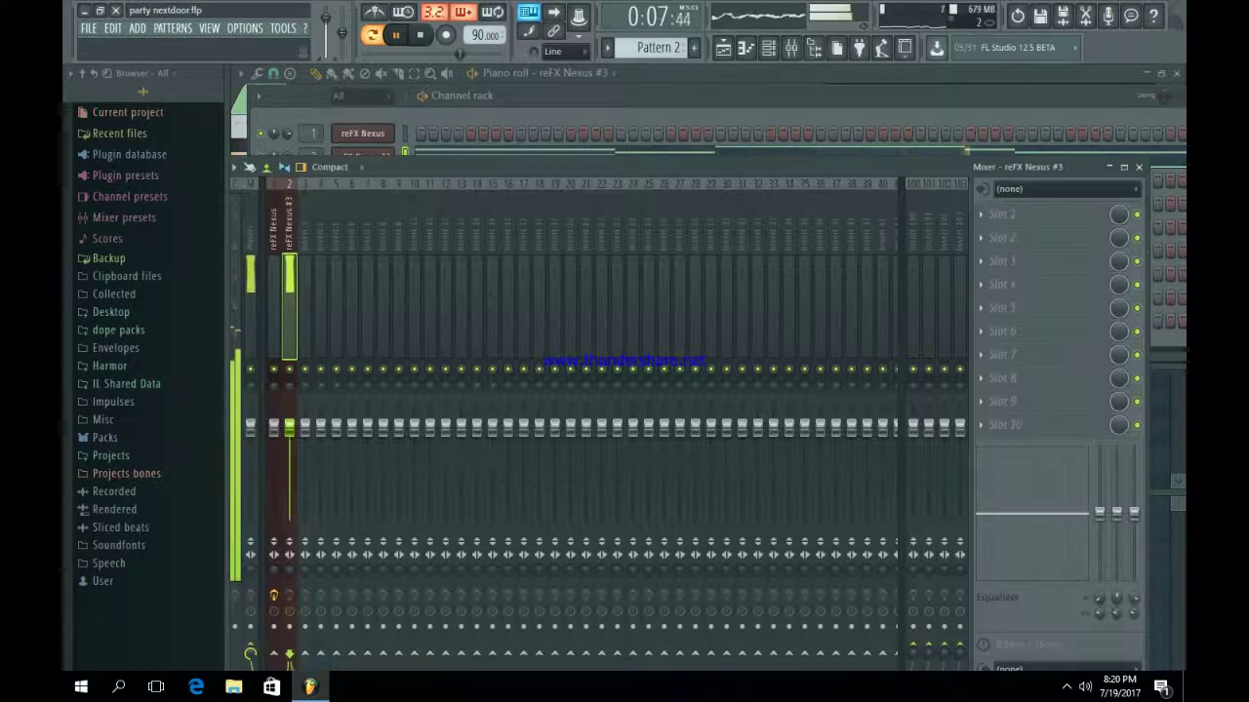
# Load Fruity Parametric EQ 2 into the first effect slot of the reFX Nexus #3 track and fully lower its lowest and highest bands.
pyautogui.click(982, 214)
pyautogui.click(984, 549)
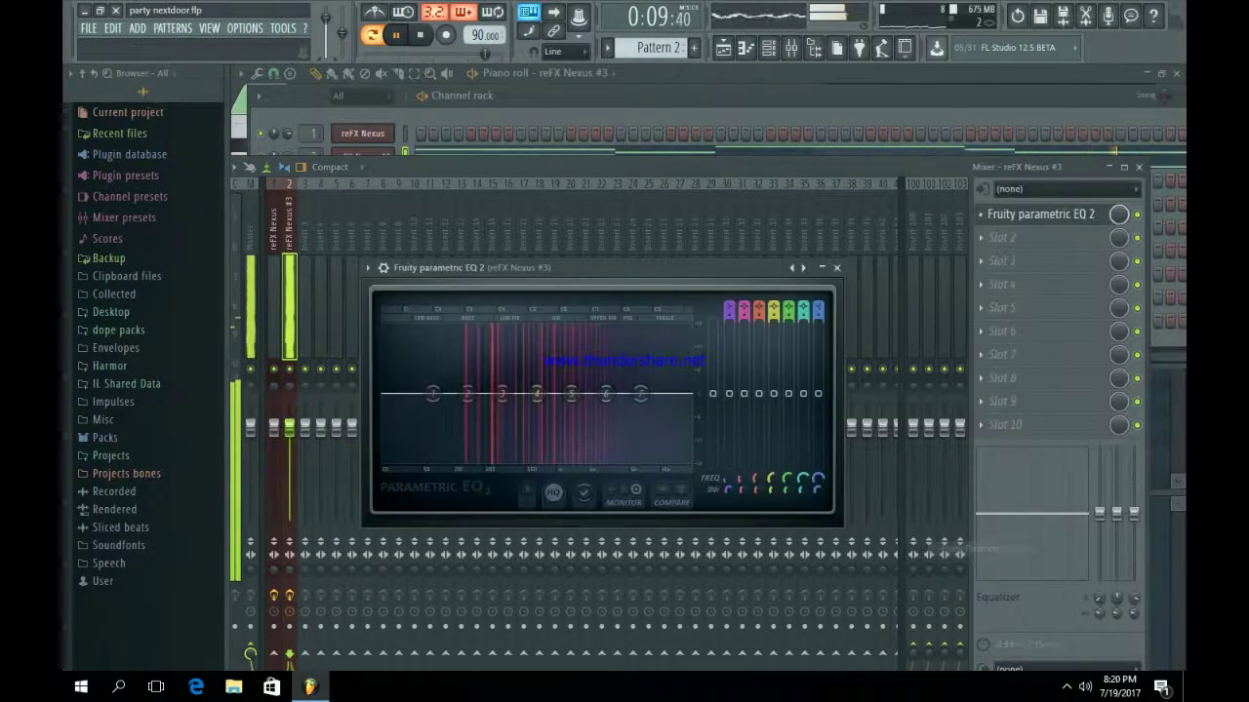
pyautogui.moveTo(429, 415); pyautogui.dragTo(441, 461)
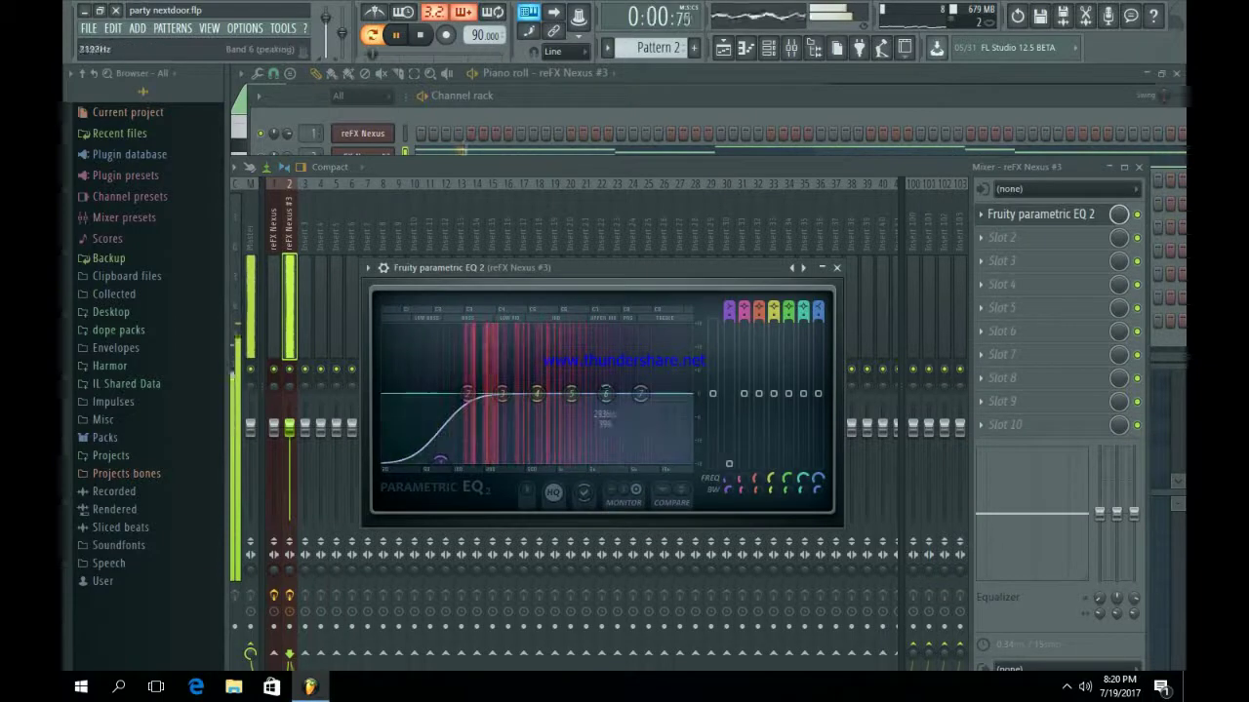
pyautogui.moveTo(640, 393); pyautogui.dragTo(671, 459)
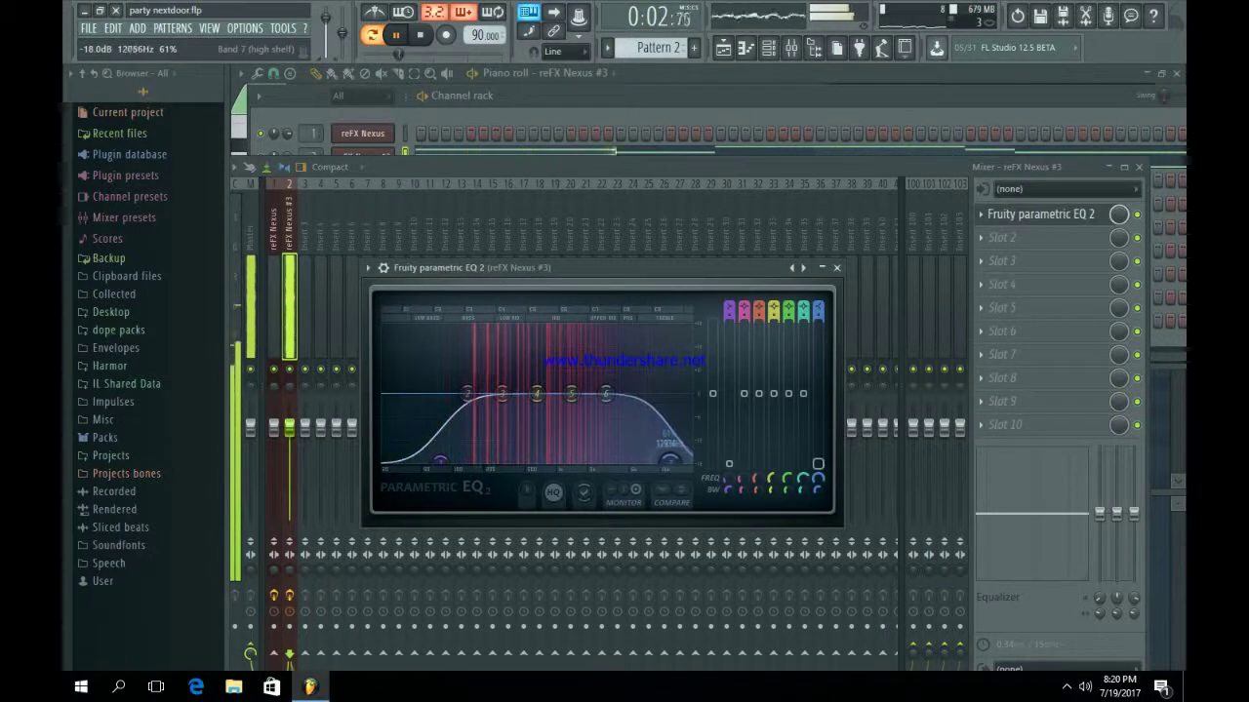
pyautogui.click(837, 267)
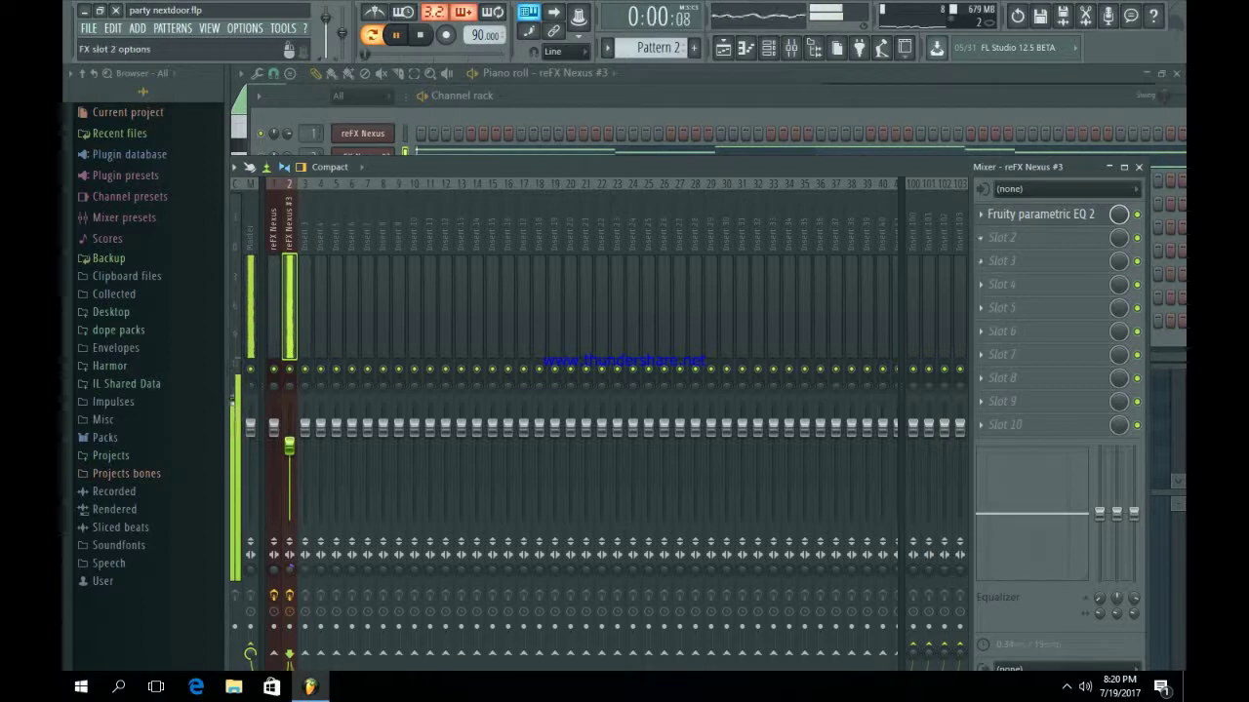
# Load Fruity Reeverb 2 into the second effect slot of the reFX Nexus #3 mixer track.
pyautogui.click(982, 238)
pyautogui.click(983, 202)
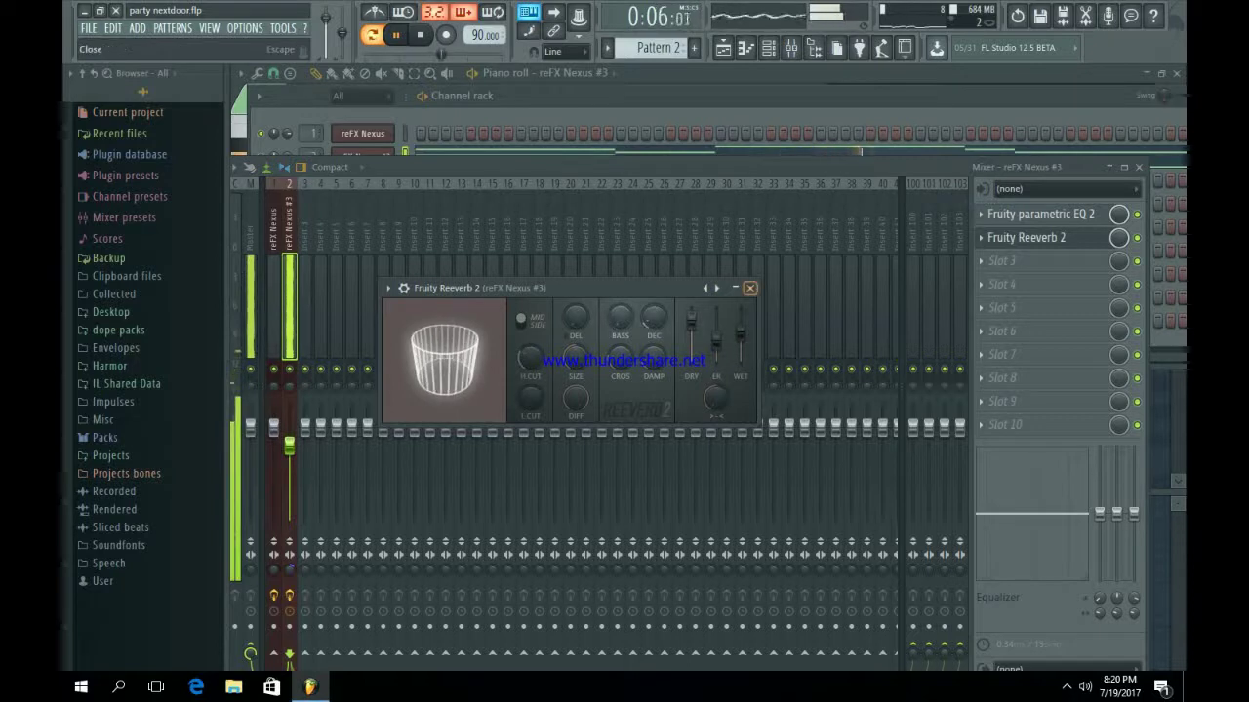
pyautogui.click(749, 287)
# Place Pattern 2 on Track 2 of the playlist at bar 9 and duplicate the clip at bar 13.
pyautogui.click(723, 47)
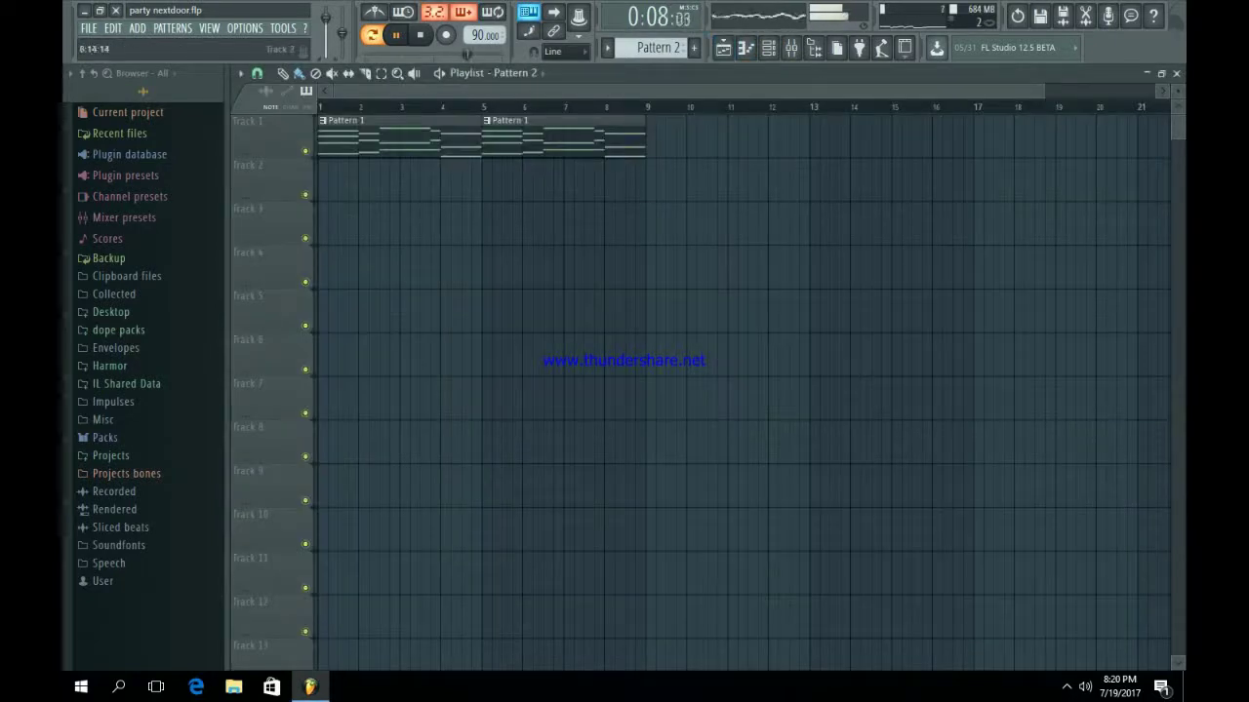
pyautogui.click(648, 181)
pyautogui.moveTo(940, 91); pyautogui.dragTo(622, 91)
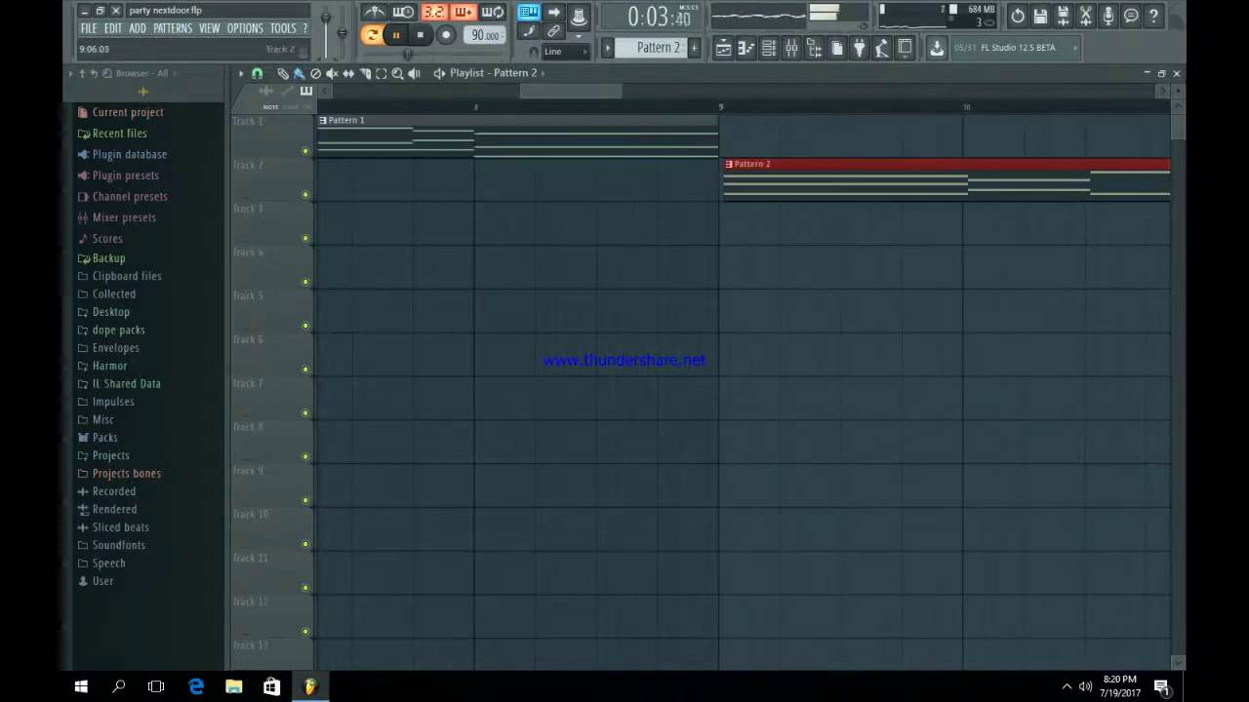
pyautogui.moveTo(621, 90); pyautogui.dragTo(1078, 91)
pyautogui.hotkey('ctrl', 'b')
pyautogui.scroll(-1, 521, 292)
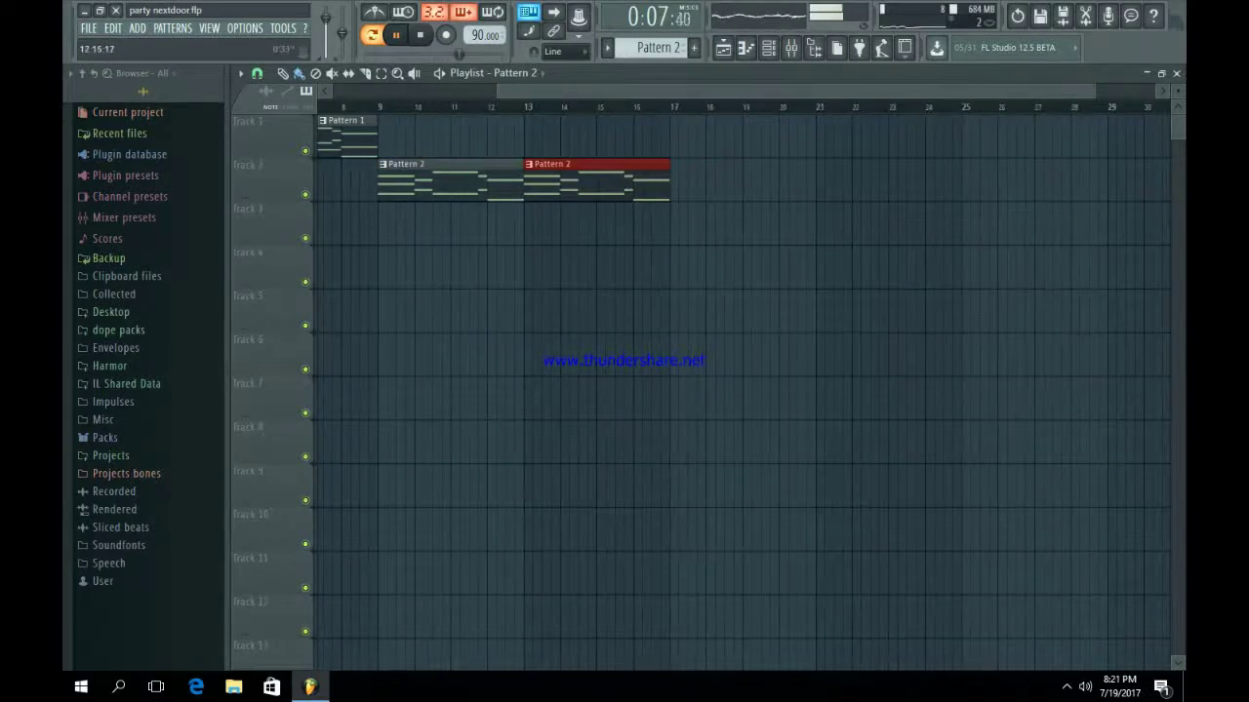
# Extend the playlist arrangement by duplicating the Pattern 1 clips to bars 9–24 and the Pattern 2 clips to bars 17–24.
pyautogui.moveTo(497, 91); pyautogui.dragTo(334, 90)
pyautogui.moveTo(597, 139); pyautogui.dragTo(332, 139)
pyautogui.hotkey('ctrl', 'b')
pyautogui.moveTo(888, 243); pyautogui.dragTo(620, 136)
pyautogui.hotkey('ctrl', 'b')
pyautogui.keyDown('ctrl'); pyautogui.click(722, 264); pyautogui.keyUp('ctrl')
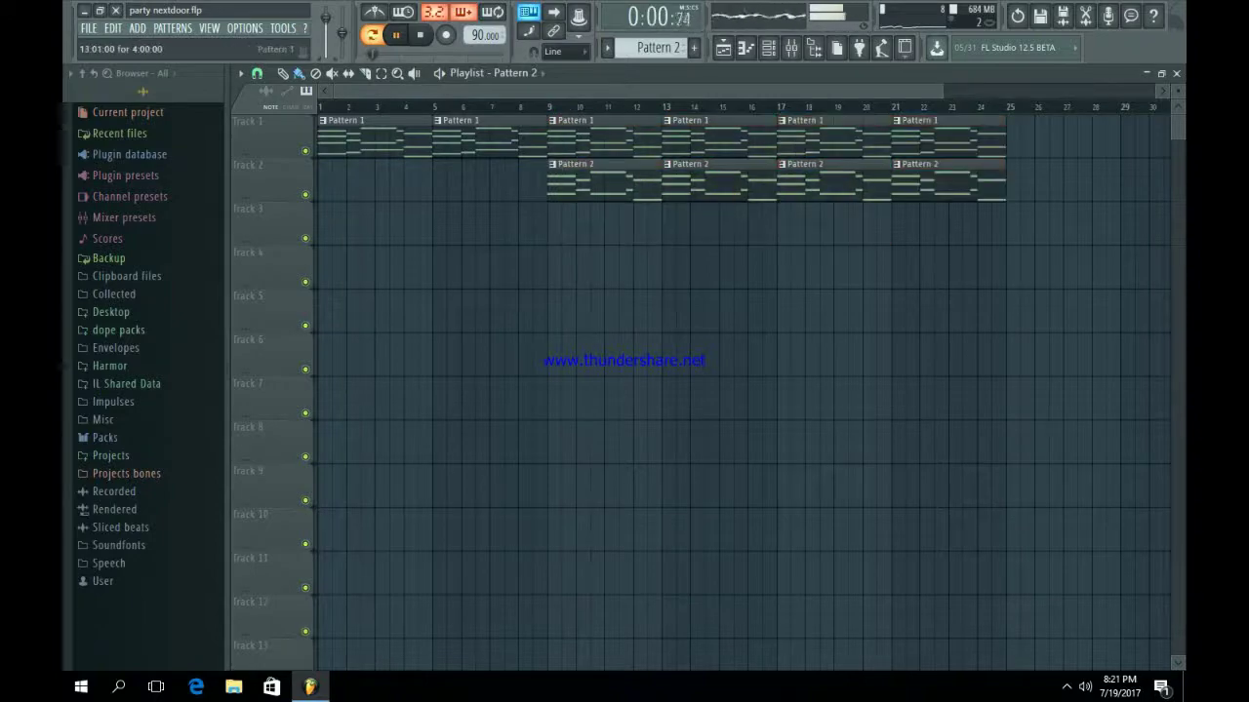
# Steepen the low-end cut of band 1 in the reFX Nexus #3 track's Fruity Parametric EQ 2.
pyautogui.click(768, 47)
pyautogui.click(791, 47)
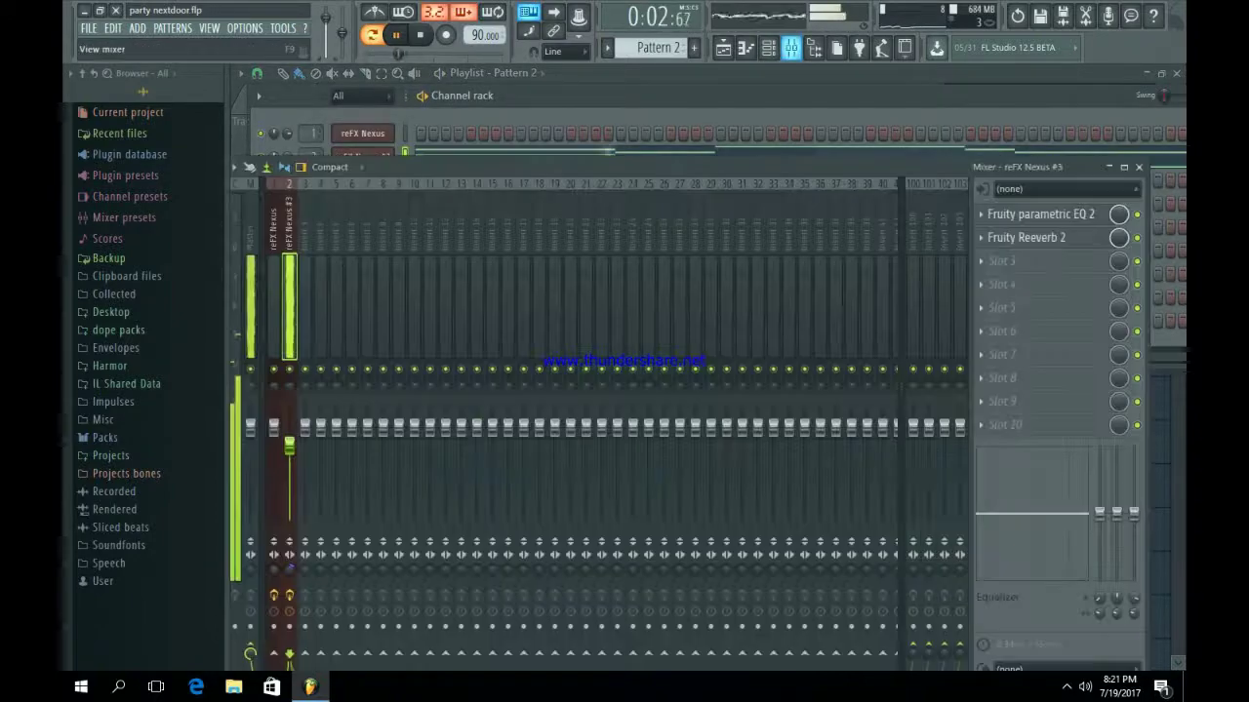
pyautogui.click(1026, 238)
pyautogui.click(1026, 238)
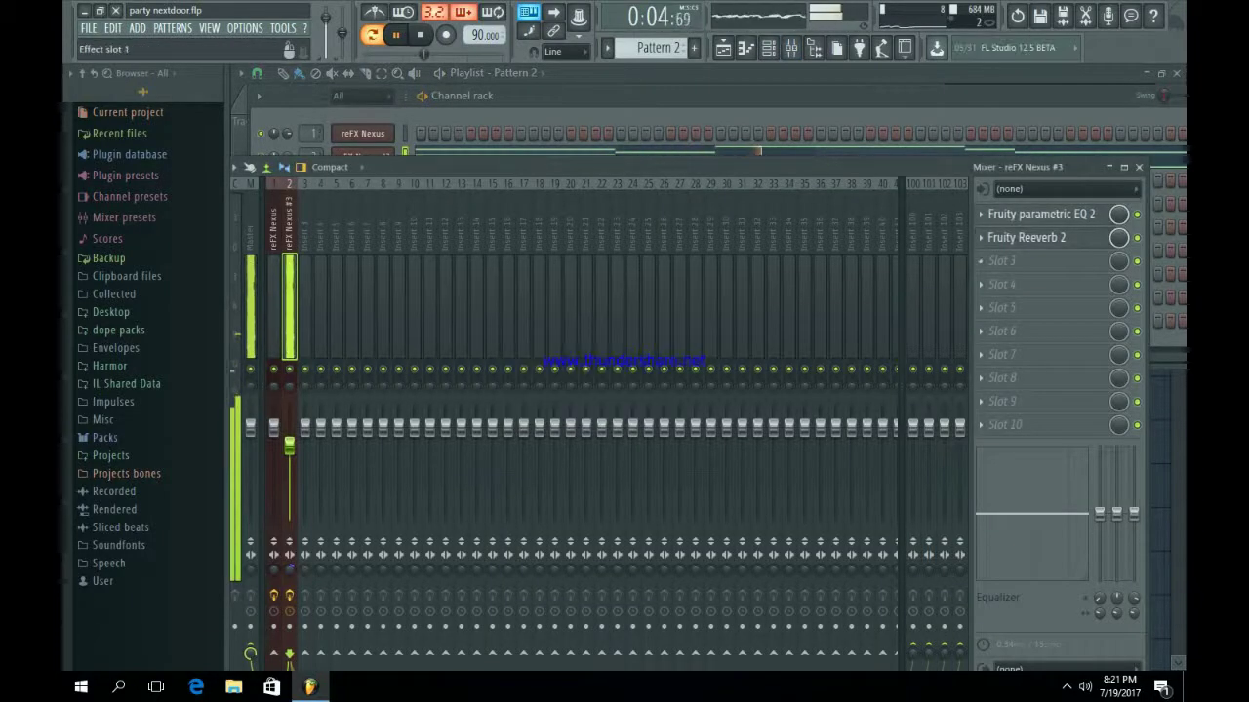
pyautogui.click(1035, 213)
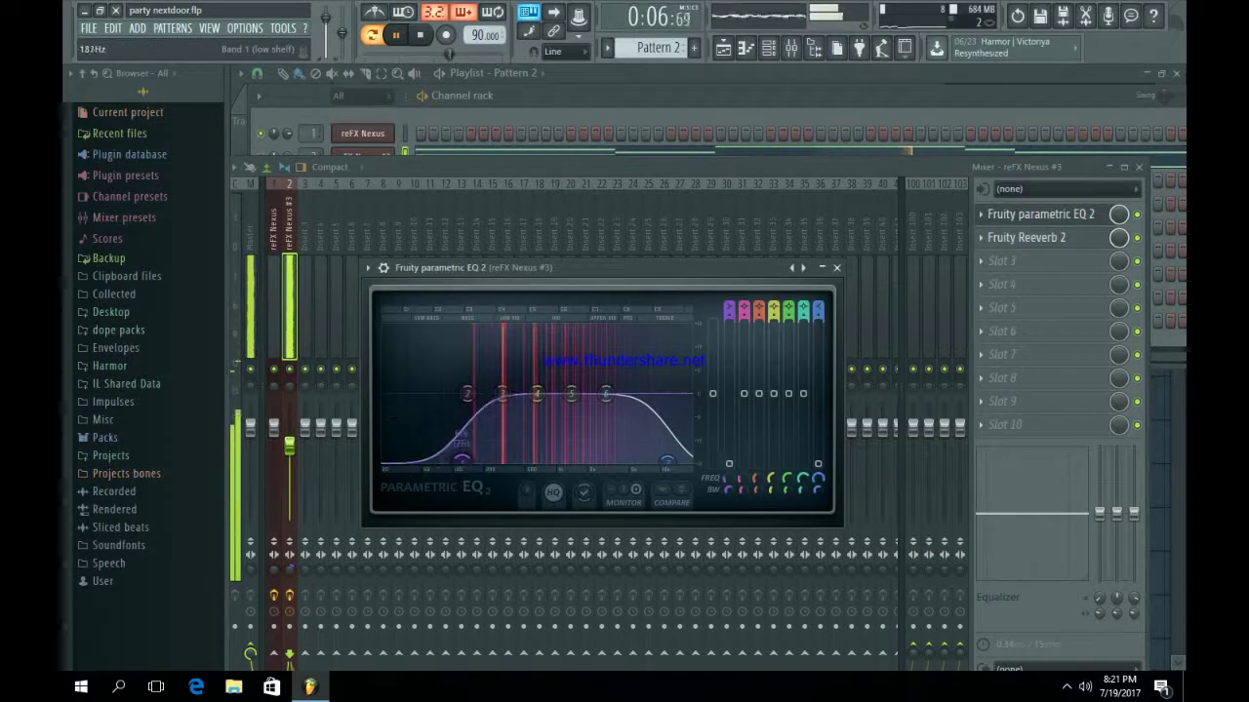
pyautogui.moveTo(729, 317); pyautogui.dragTo(729, 293)
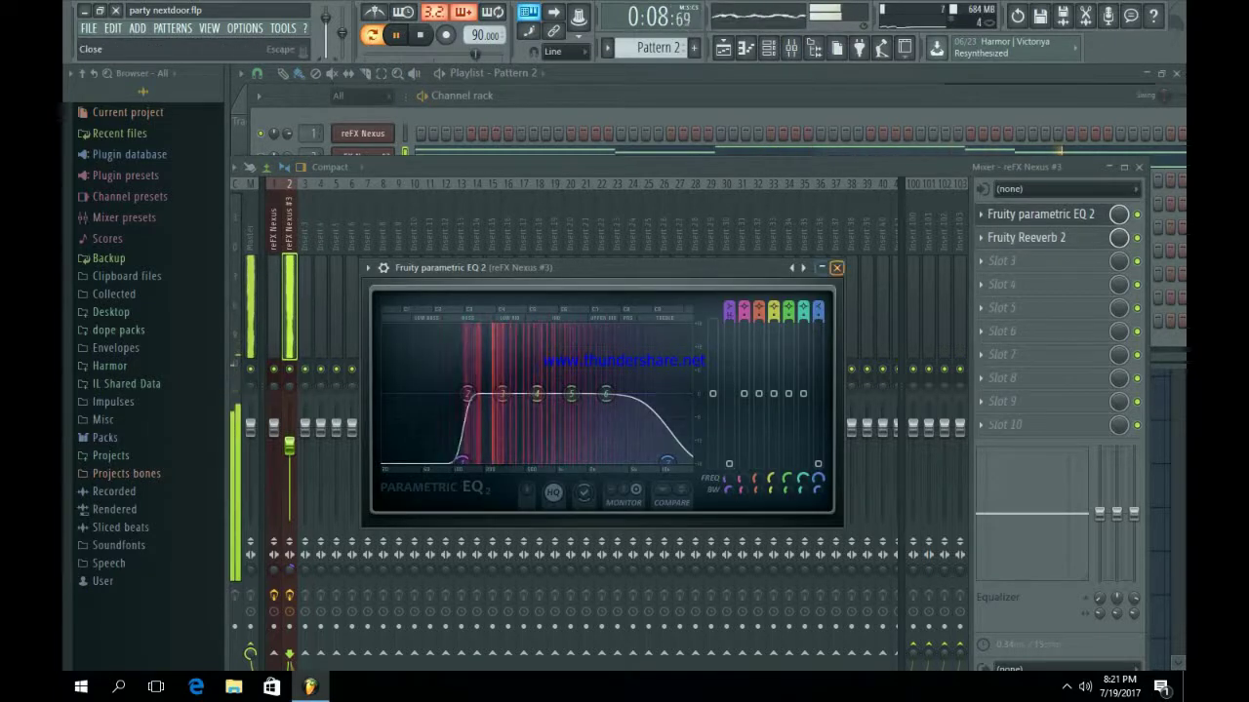
pyautogui.click(837, 268)
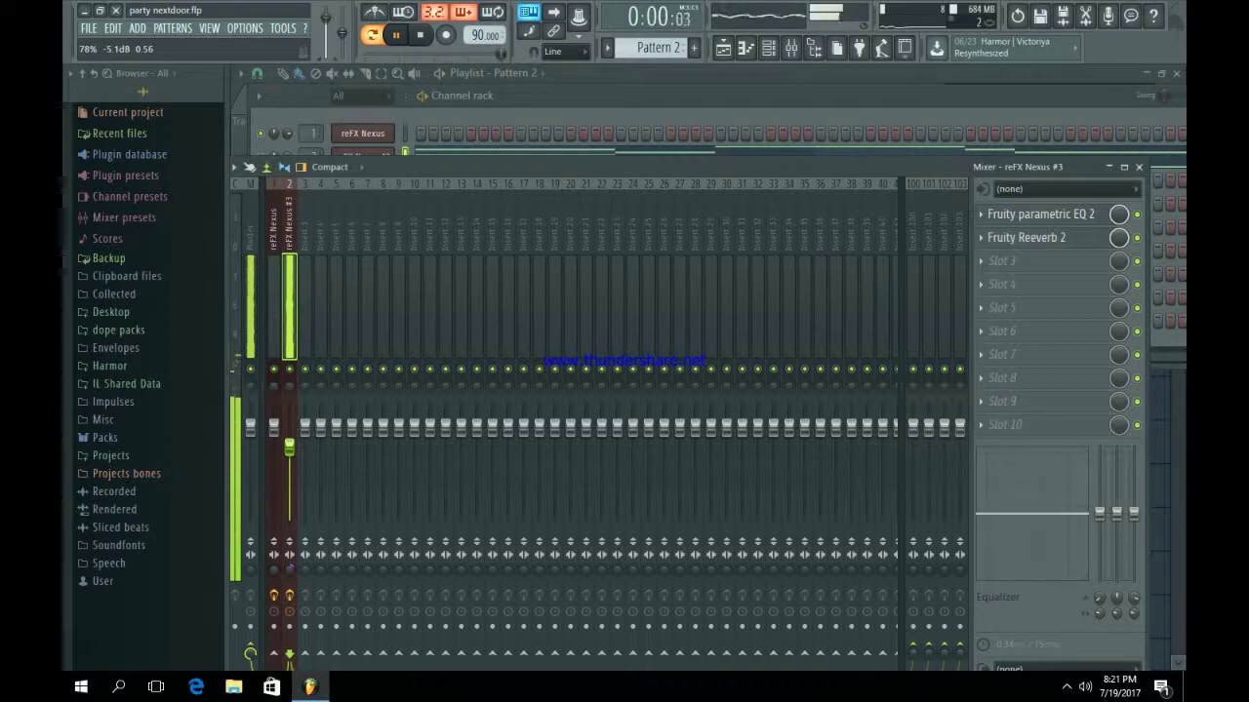
# Lower the reFX Nexus mixer track's volume to 92% and stop playback.
pyautogui.moveTo(274, 428); pyautogui.dragTo(274, 432)
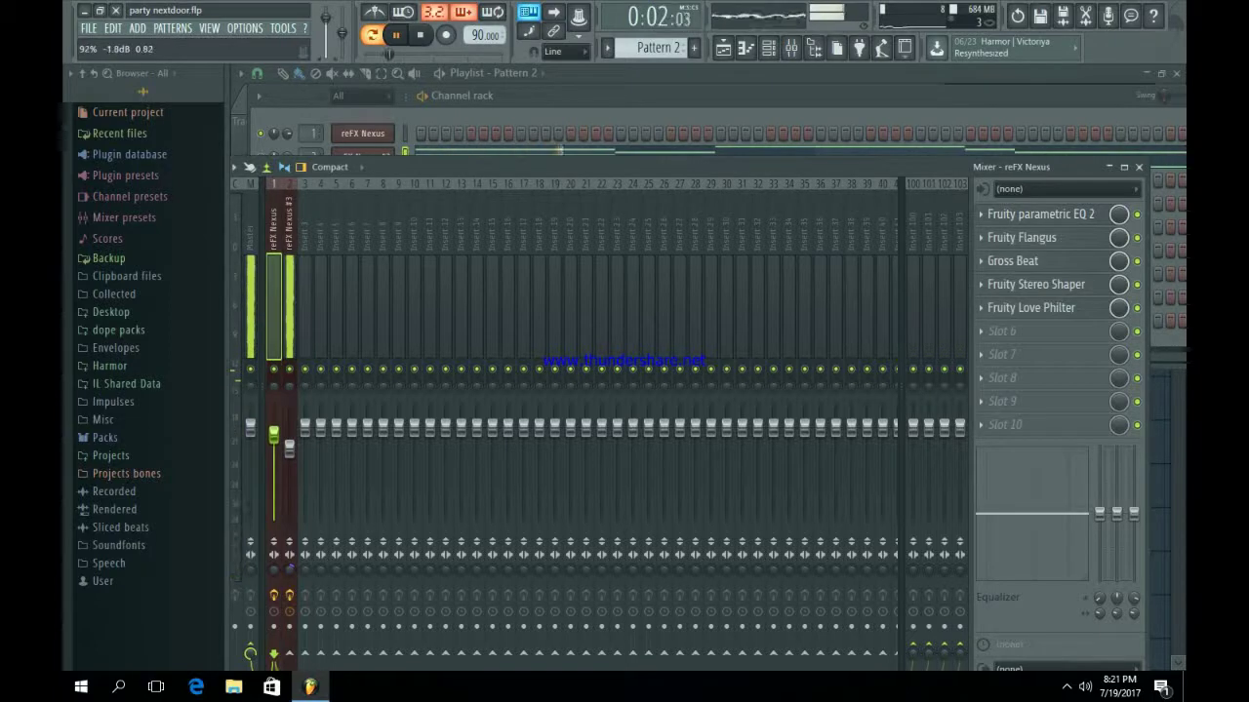
pyautogui.click(1139, 167)
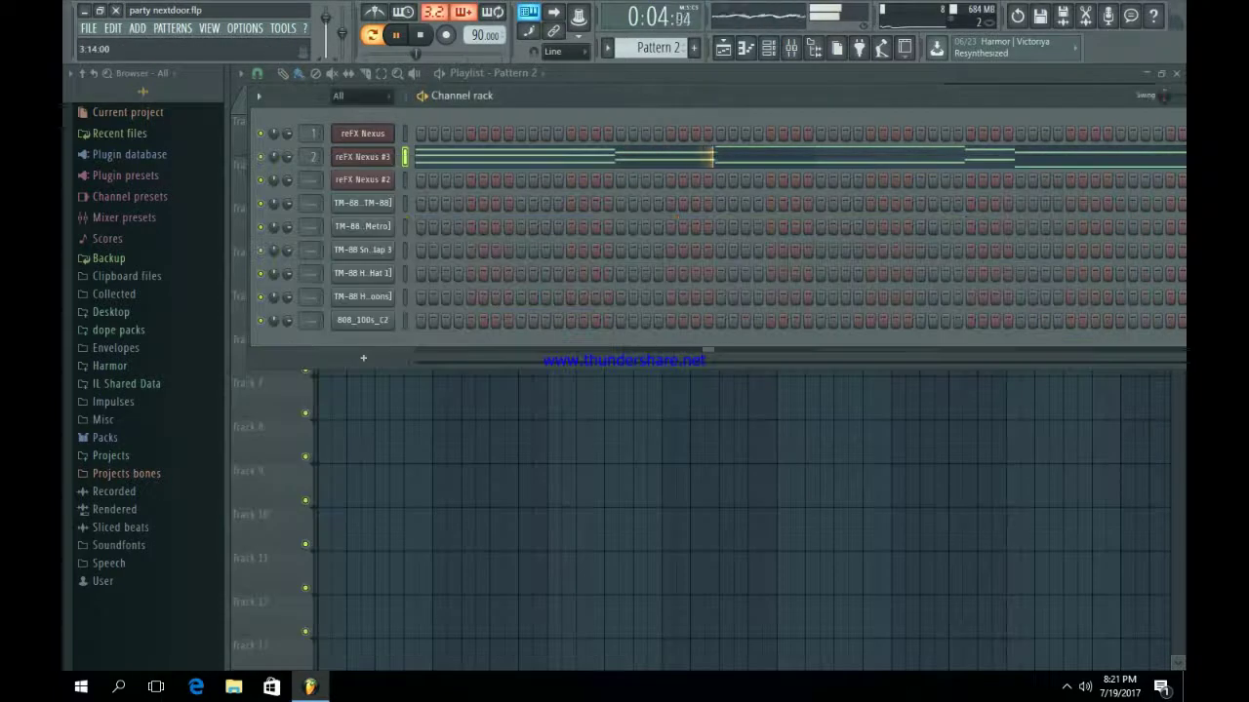
pyautogui.press('space')
# Switch to Pattern 3, turn off the built-in reverb of reFX Nexus #2 and audition its PD Amberglance sound.
pyautogui.click(693, 48)
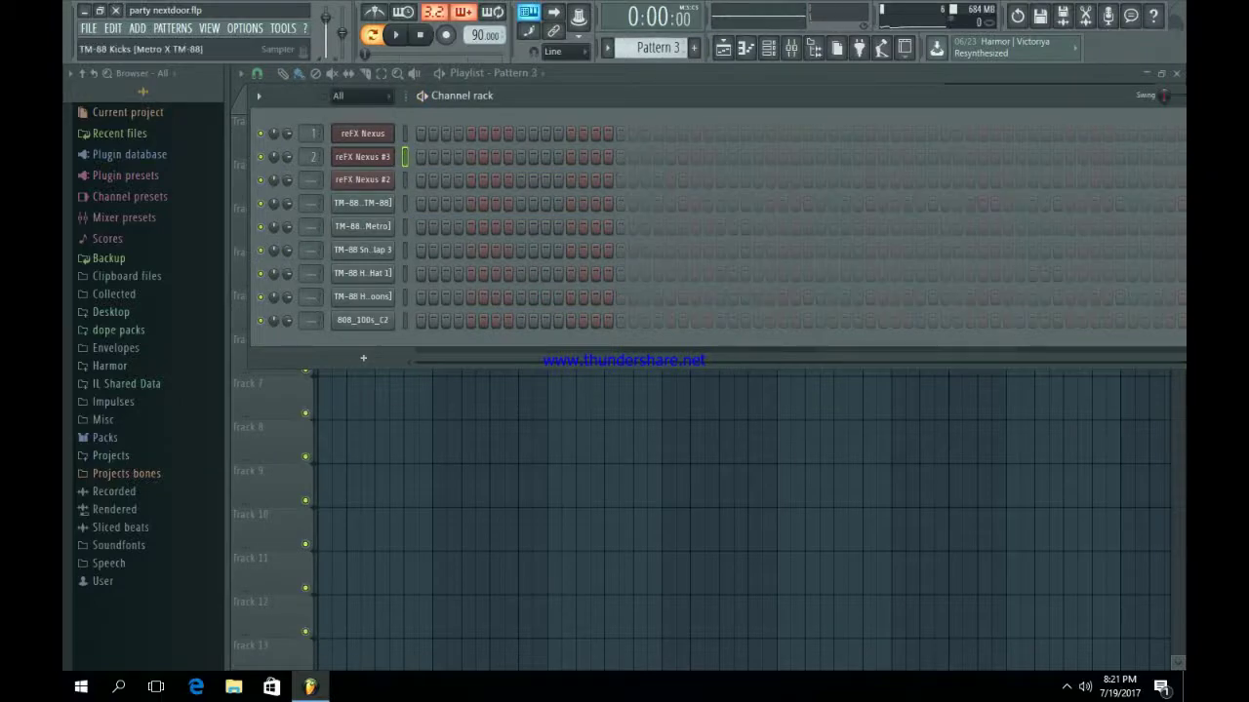
pyautogui.click(363, 180)
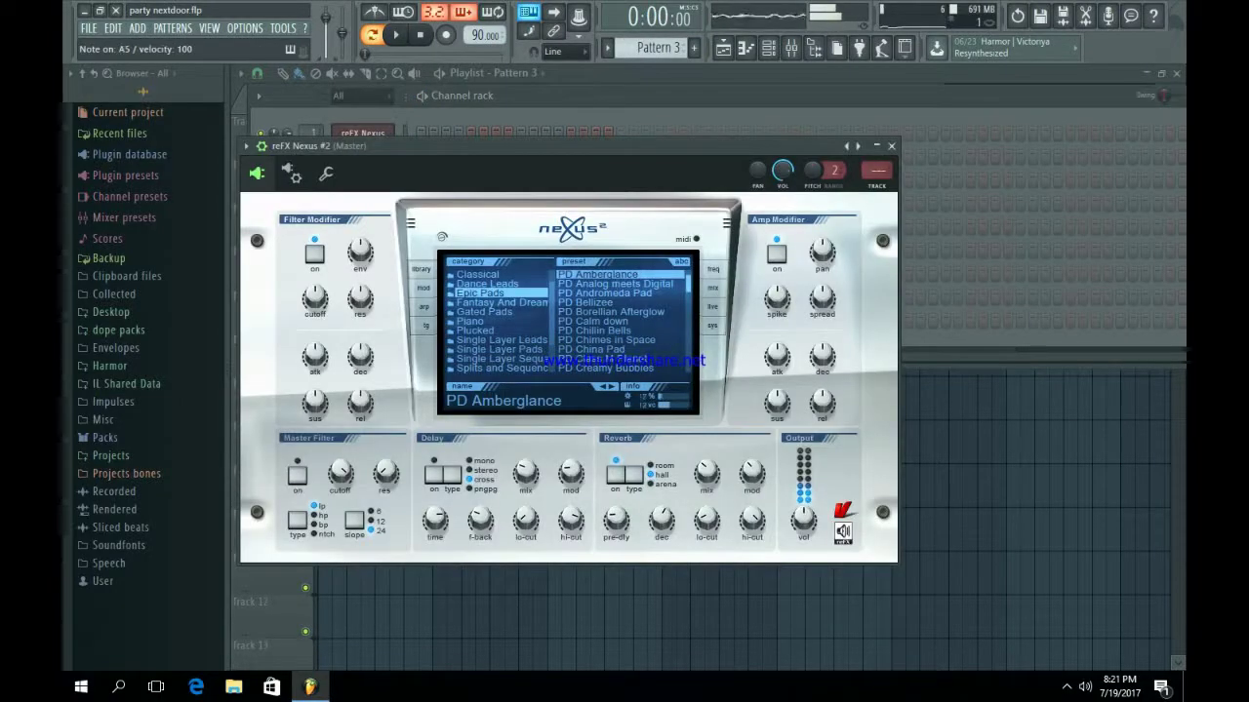
pyautogui.press('m')
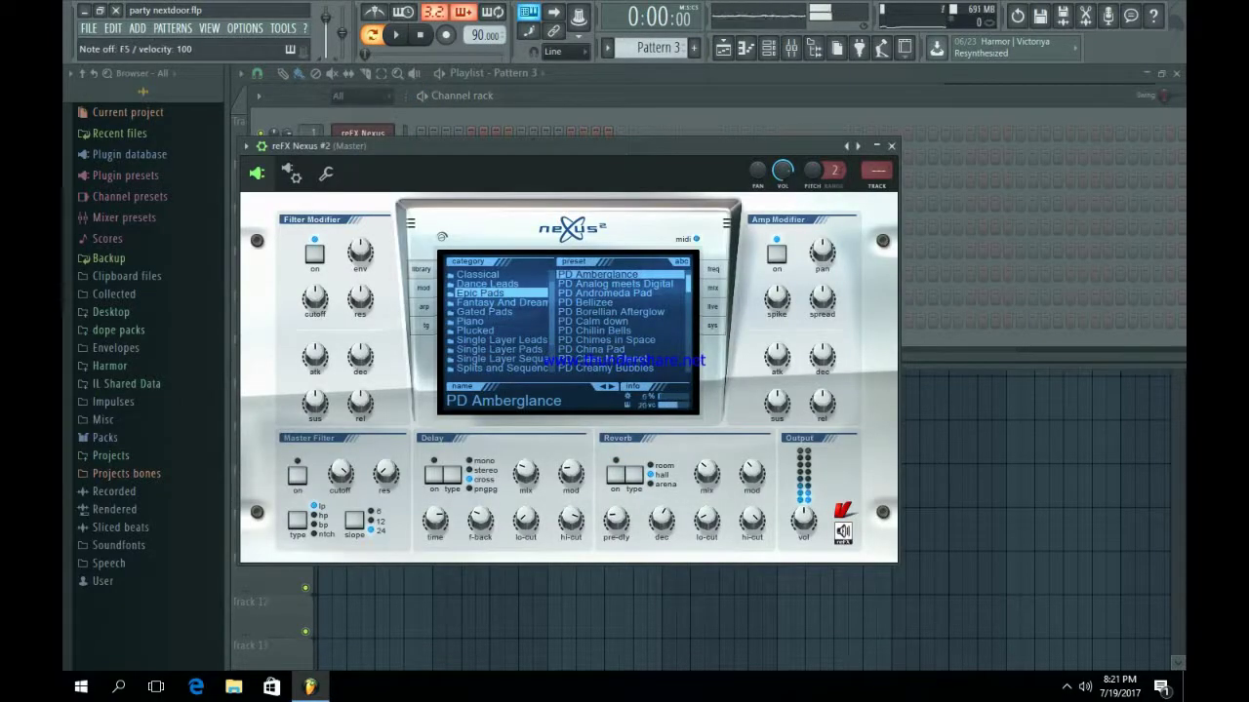
pyautogui.click(891, 146)
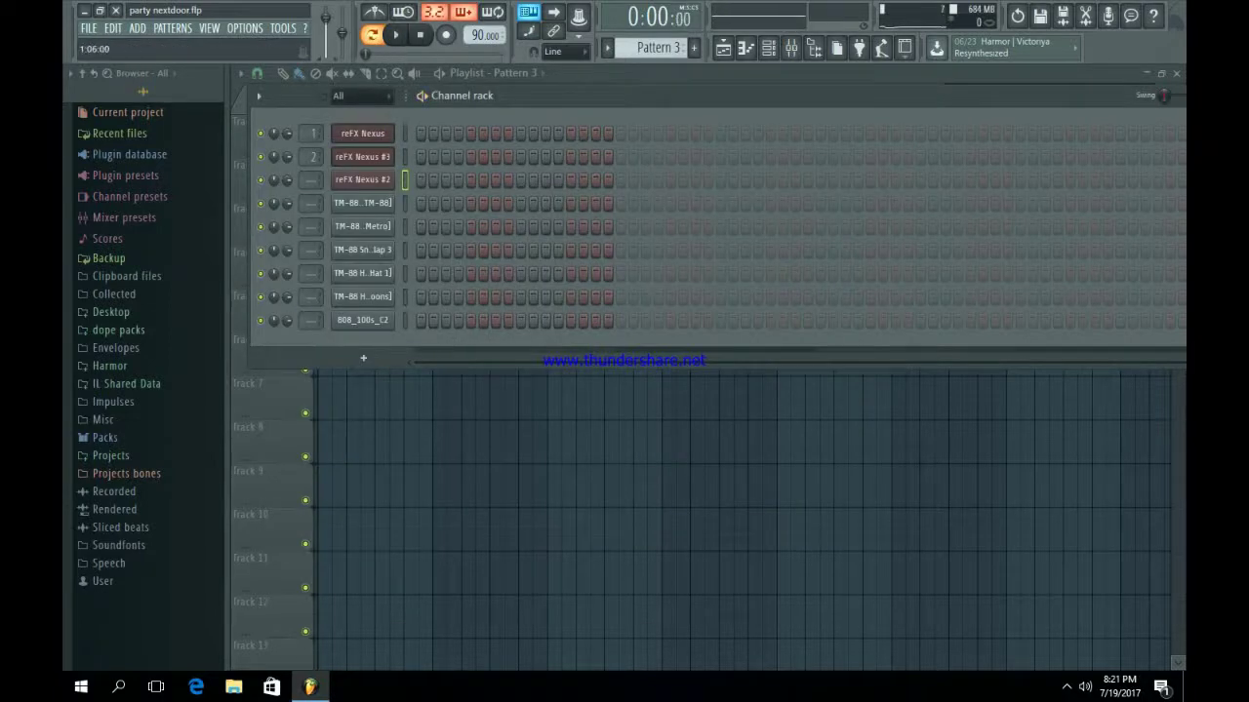
# Return to Pattern 2, review the reFX Nexus #3 chord notes and open the piano roll of reFX Nexus #2.
pyautogui.press('KP_Subtract')
pyautogui.click(478, 158)
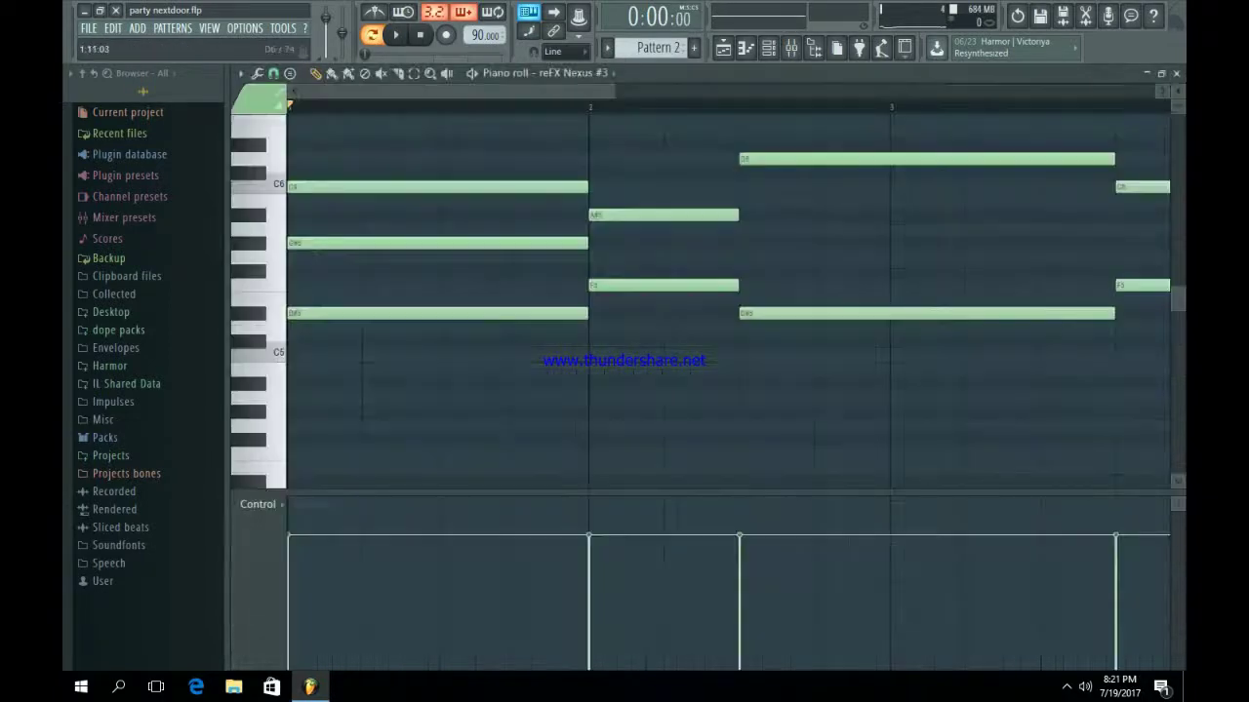
pyautogui.scroll(3, 727, 292)
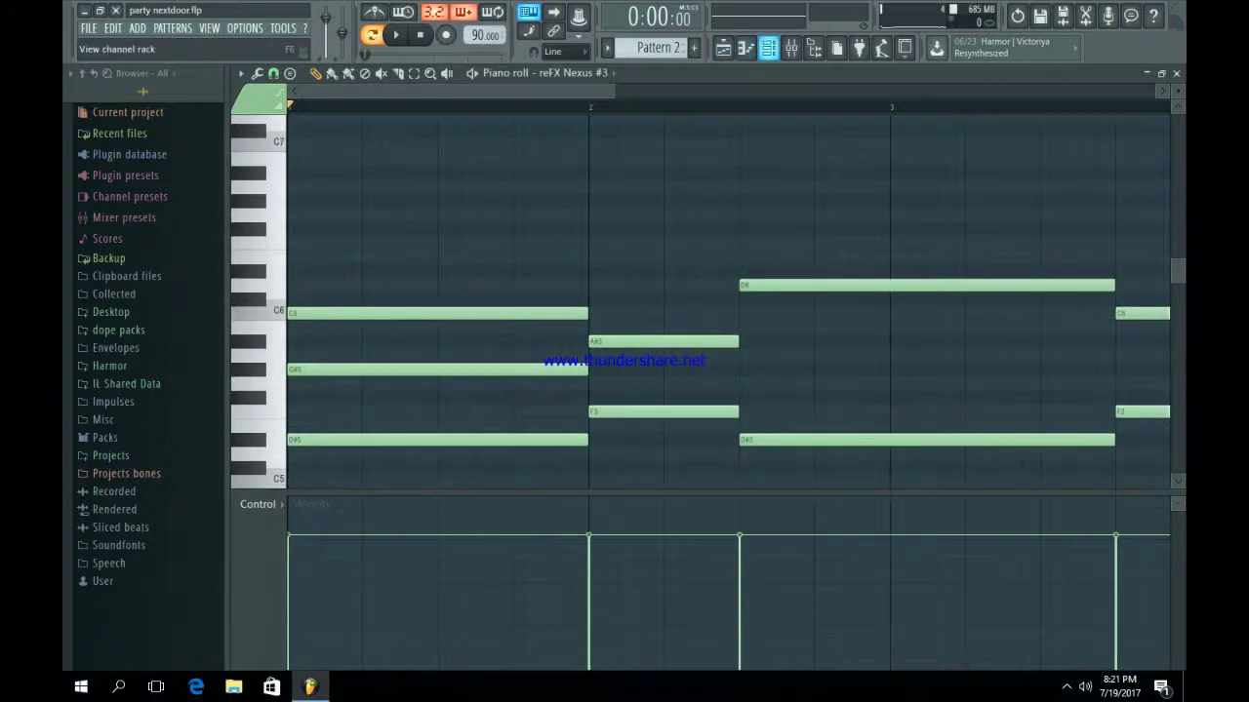
pyautogui.click(769, 48)
pyautogui.scroll(-1, 660, 47)
pyautogui.scroll(1, 659, 48)
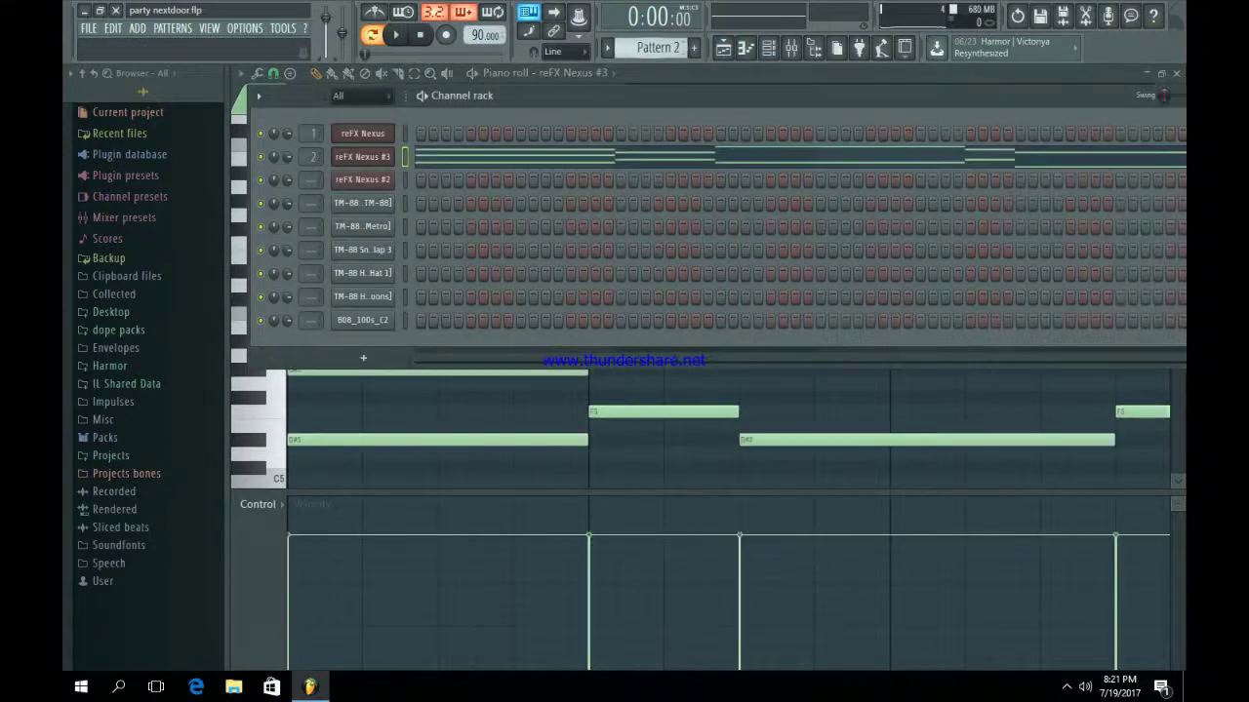
pyautogui.scroll(-1, 660, 47)
pyautogui.scroll(1, 659, 47)
pyautogui.rightClick(337, 177)
pyautogui.click(366, 177)
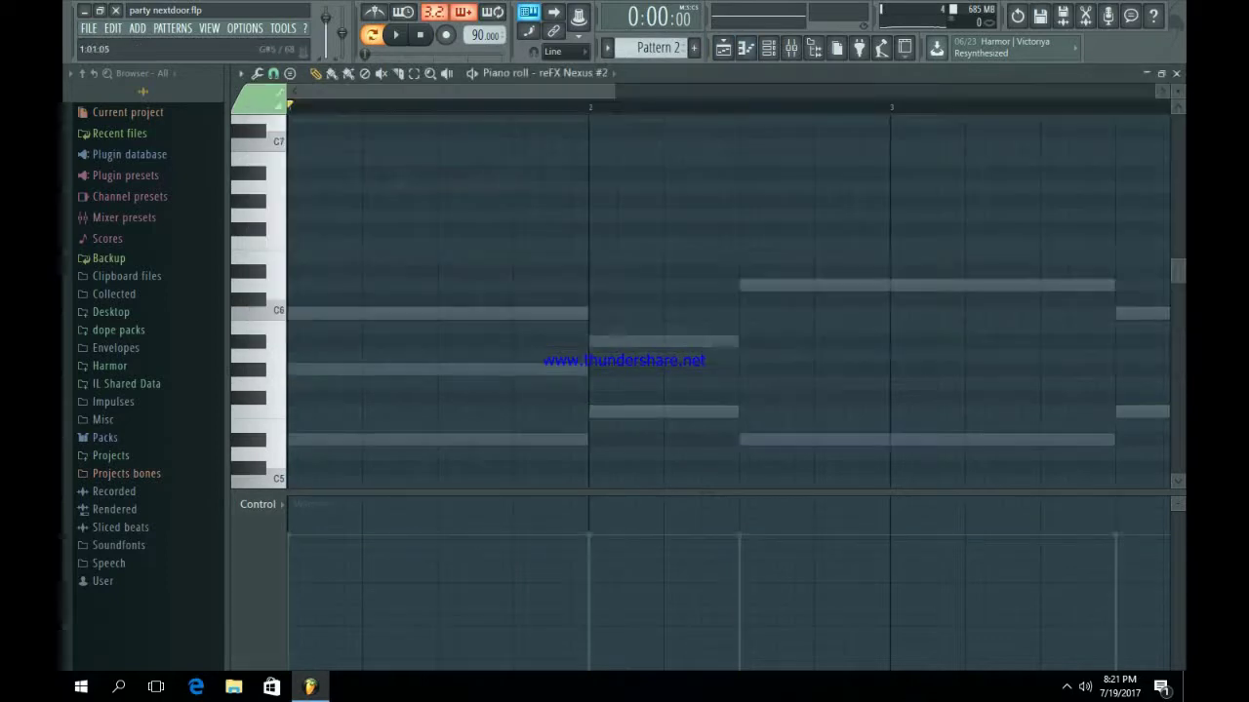
# Enter back-to-back G#5 and C6 notes, each about one and a half steps long, at the start of bar 1 and audition them.
pyautogui.click(292, 370)
pyautogui.moveTo(585, 370); pyautogui.dragTo(323, 370)
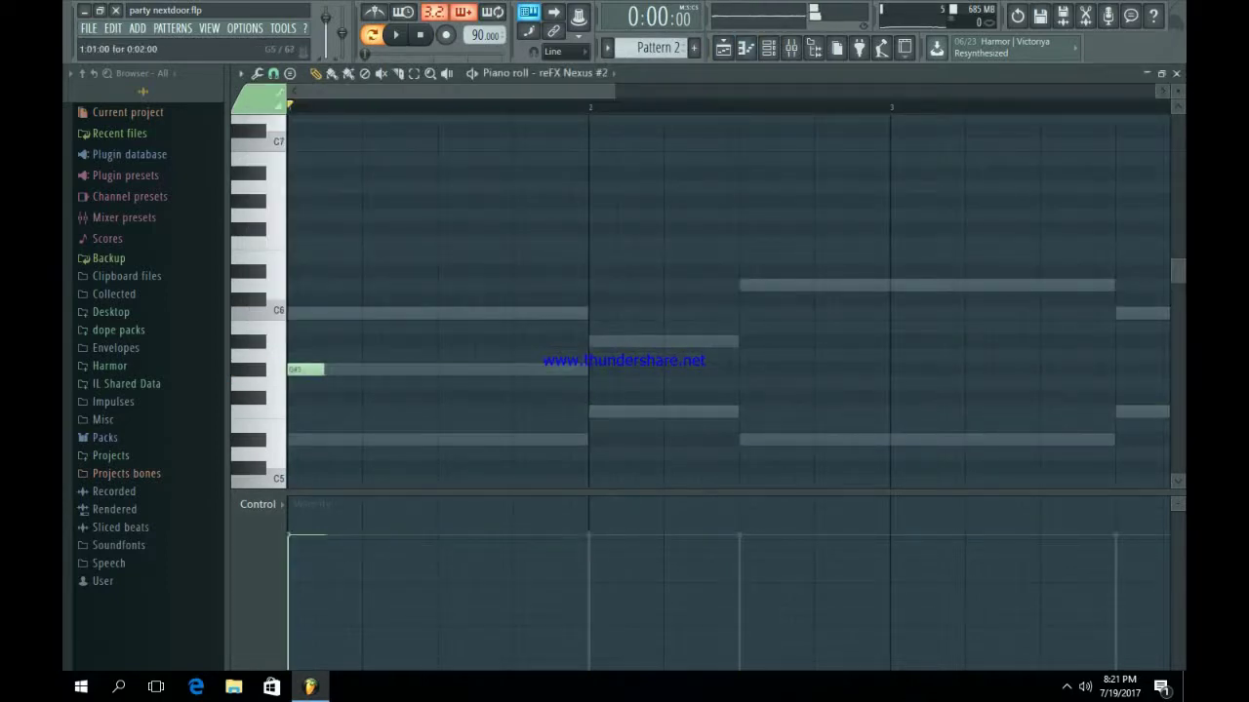
pyautogui.click(314, 312)
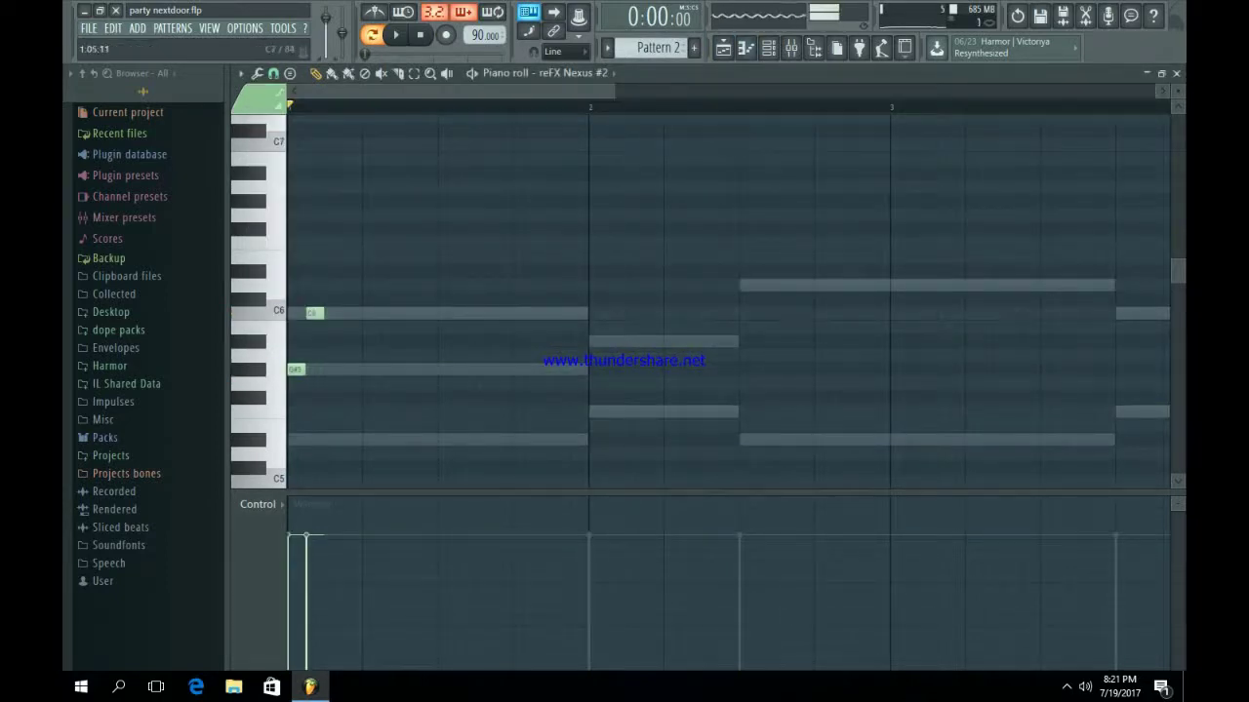
pyautogui.press('space')
pyautogui.press('space')
pyautogui.press('space')
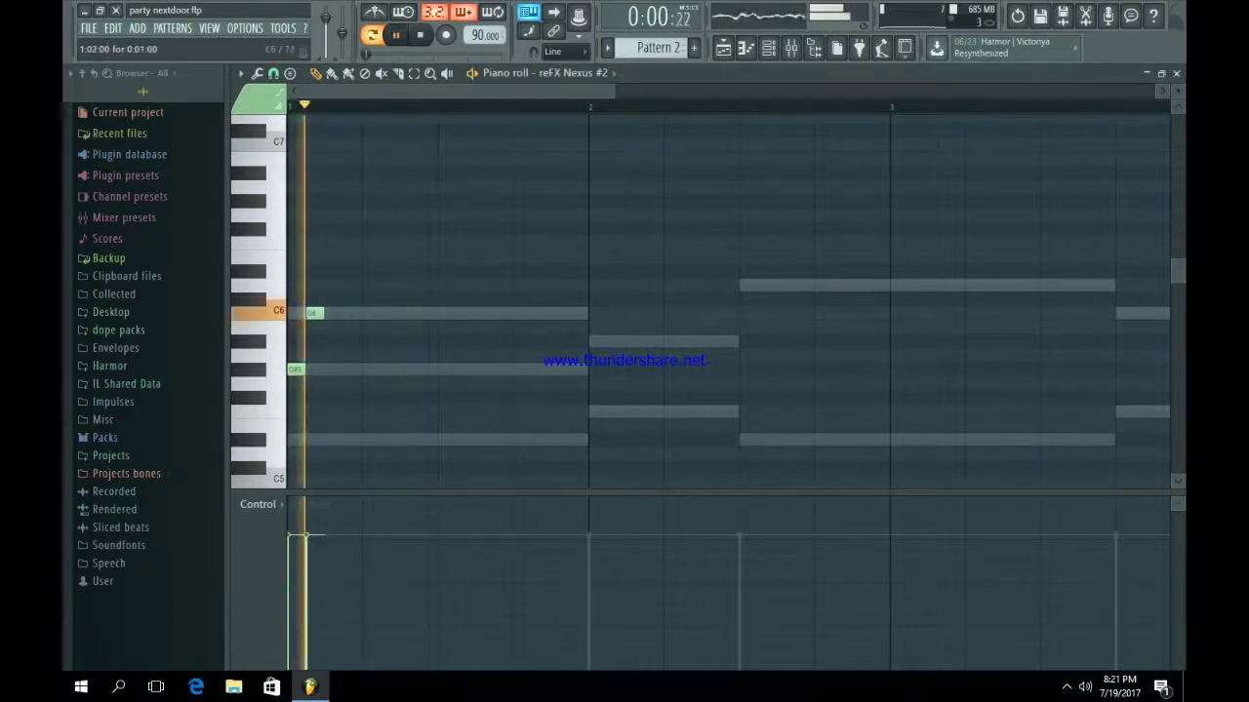
pyautogui.press('space')
pyautogui.rightClick(314, 313)
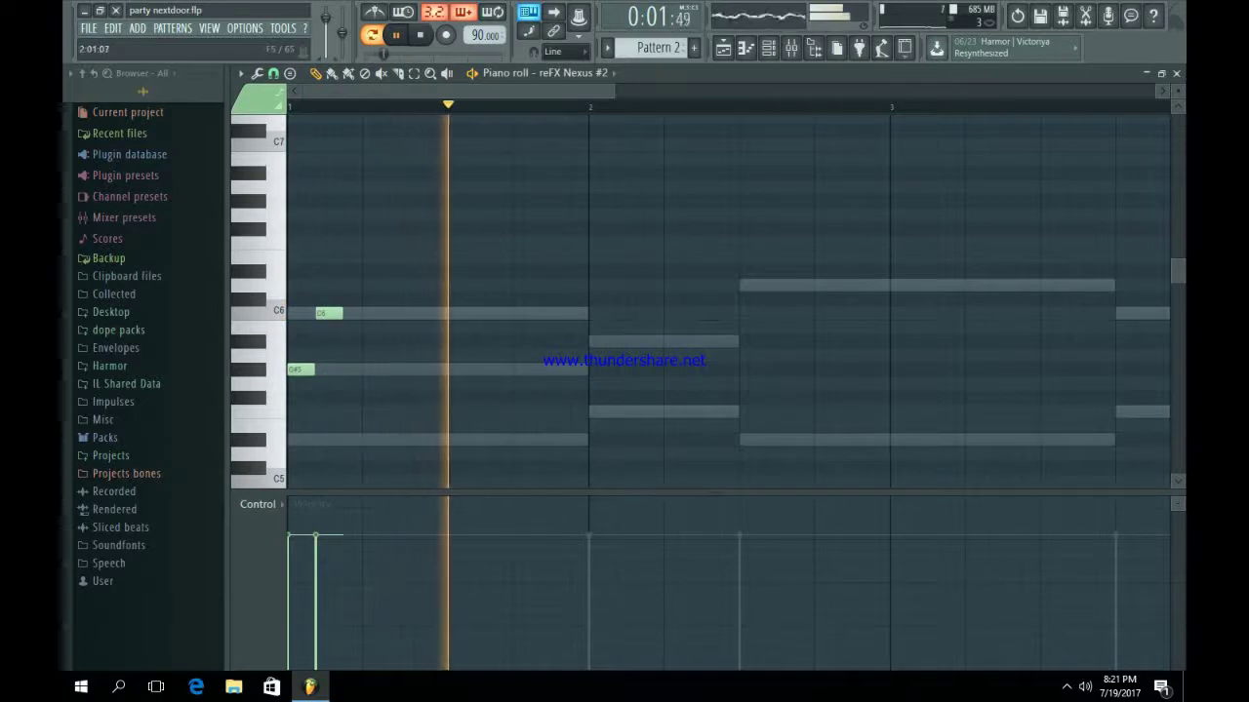
# Add F5 at the start of bar 2, a short A#5 ending at mid-bar, and a four-step D6 following it.
pyautogui.click(597, 411)
pyautogui.click(724, 341)
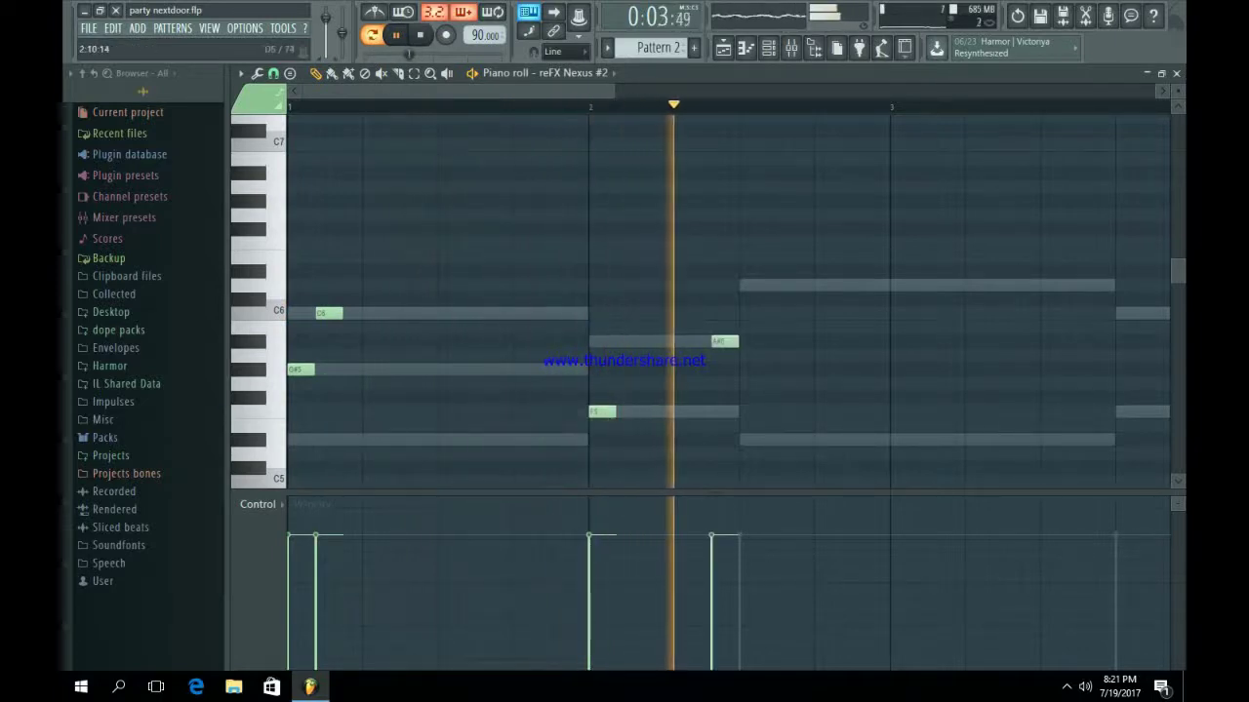
pyautogui.click(752, 285)
pyautogui.moveTo(765, 285); pyautogui.dragTo(812, 285)
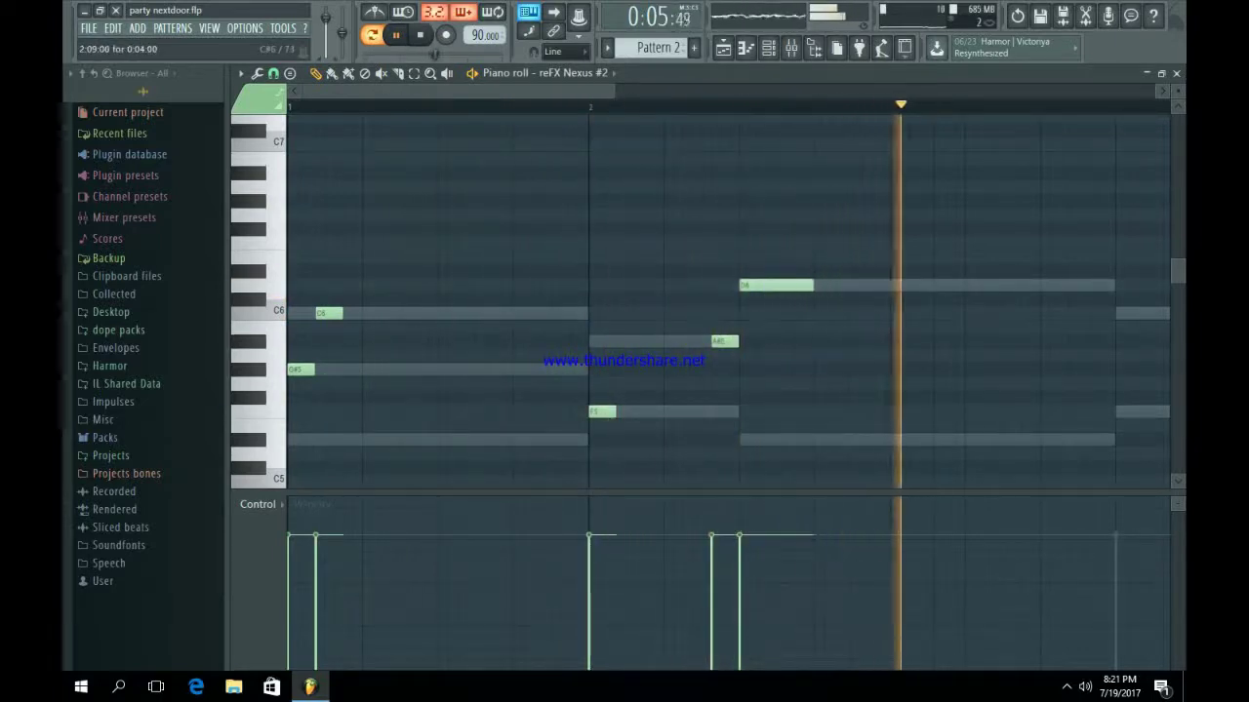
# Add a four-step C6 at the end of bar 3 and a two-step F5 at the start of bar 4.
pyautogui.moveTo(615, 91); pyautogui.dragTo(818, 90)
pyautogui.click(800, 313)
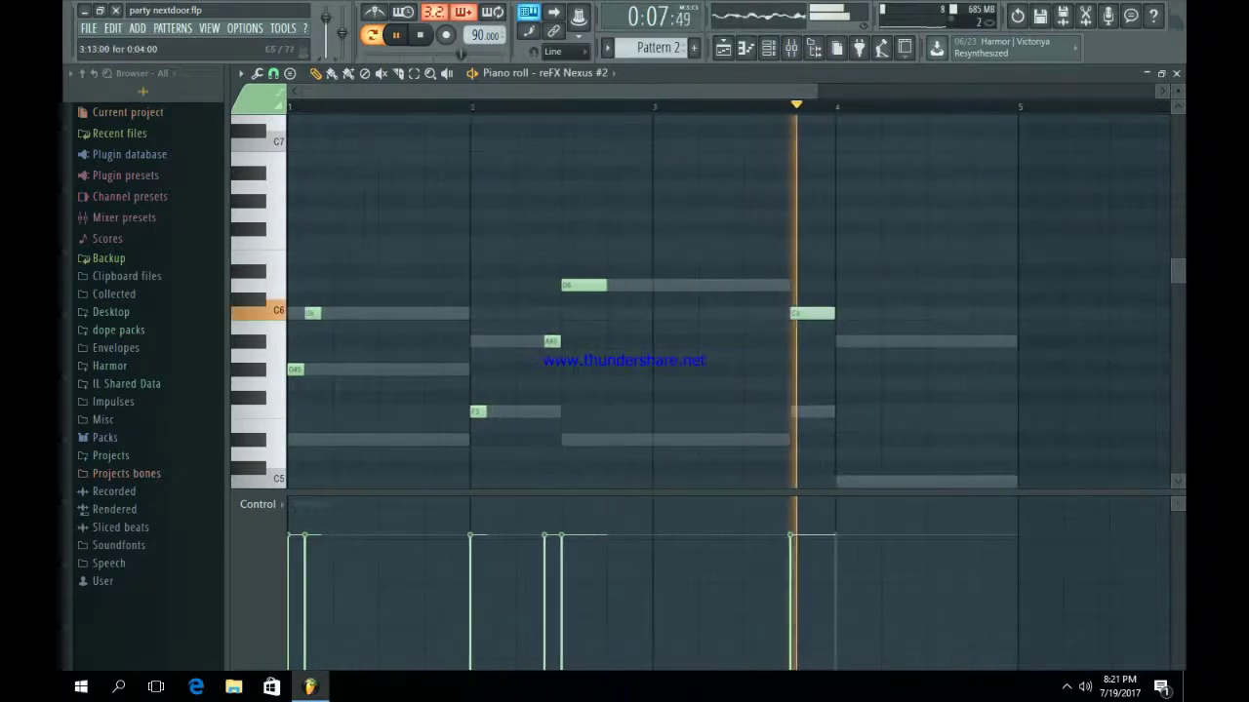
pyautogui.scroll(-3, 849, 390)
pyautogui.click(849, 440)
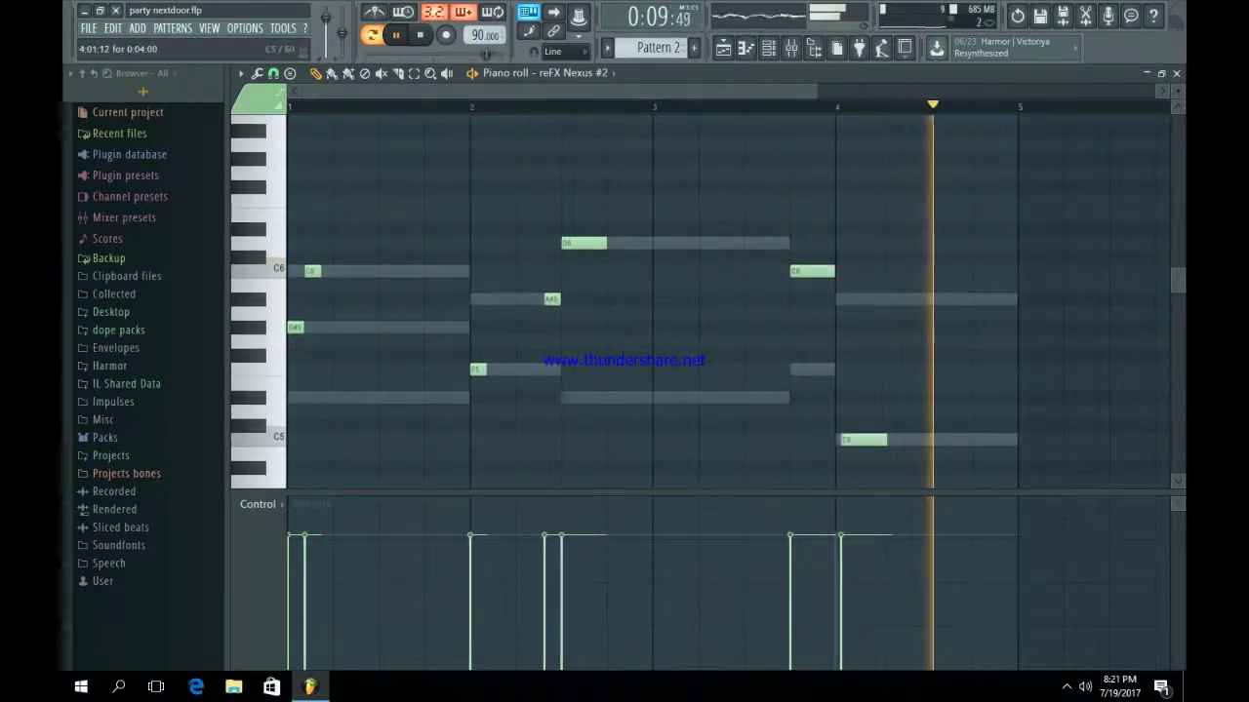
pyautogui.moveTo(879, 440); pyautogui.dragTo(857, 440)
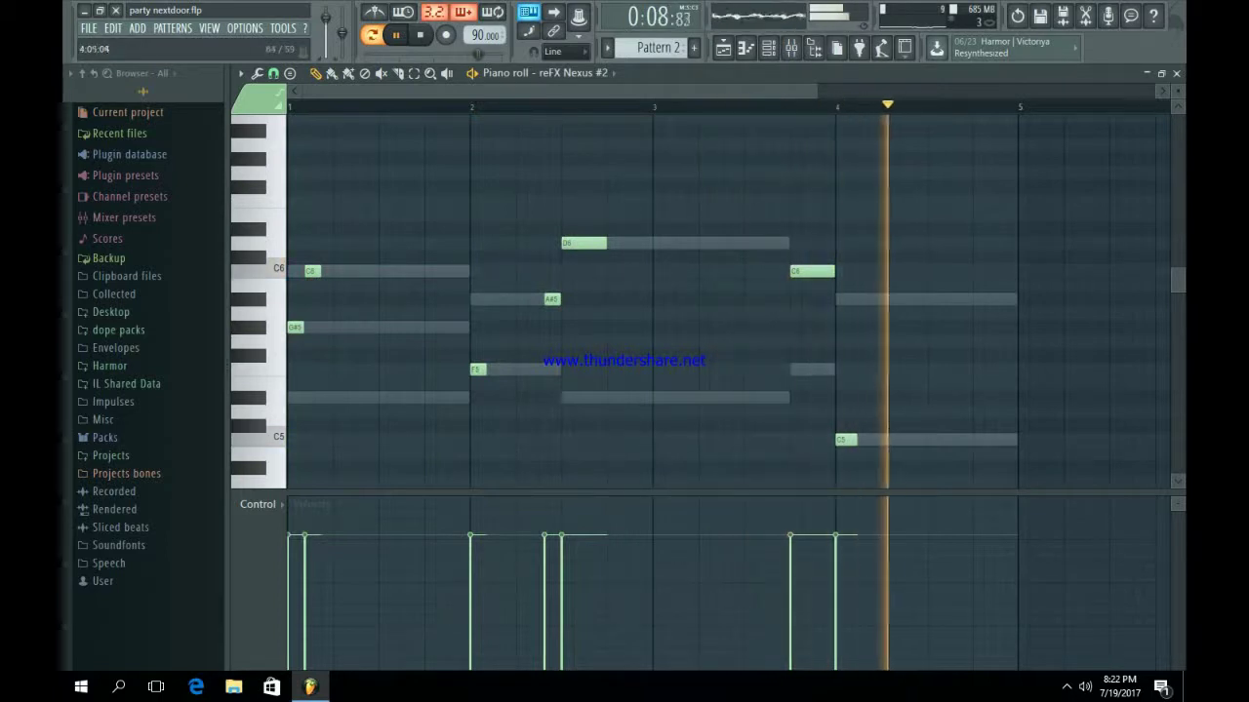
pyautogui.moveTo(846, 440); pyautogui.dragTo(846, 370)
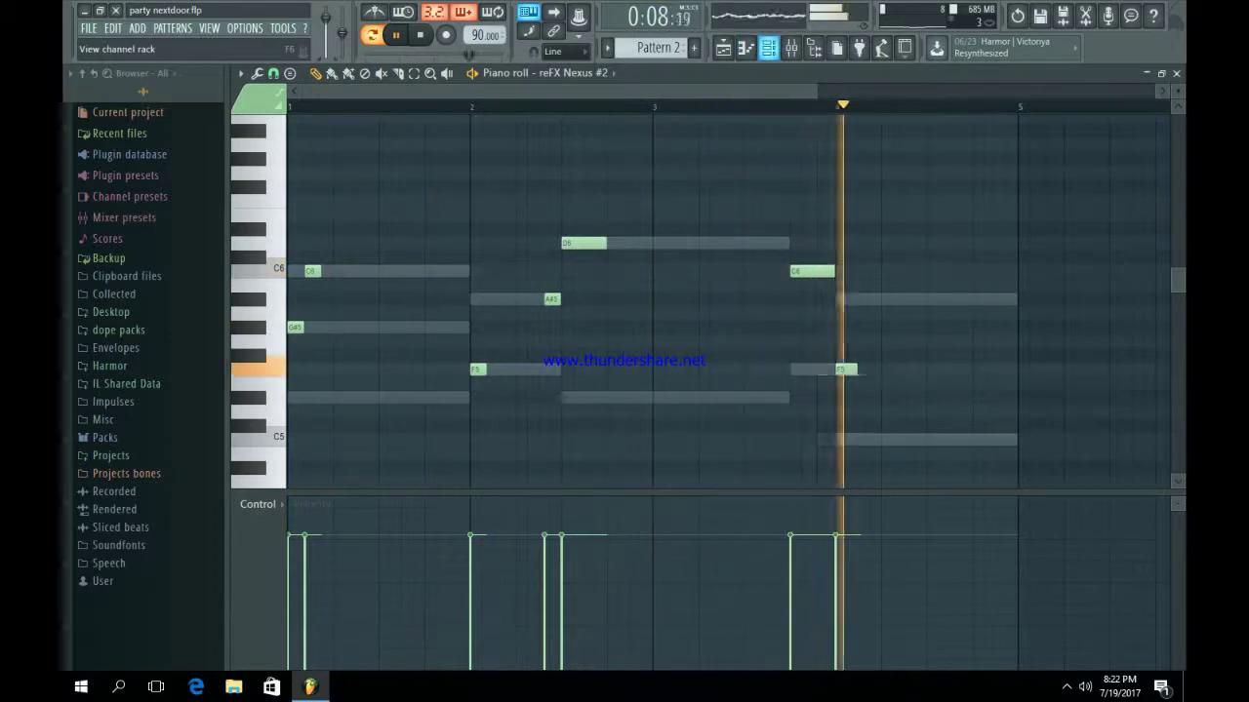
# Transfer the reFX Nexus #2 melody from Pattern 2 into Pattern 3 and stop playback.
pyautogui.press('F6')
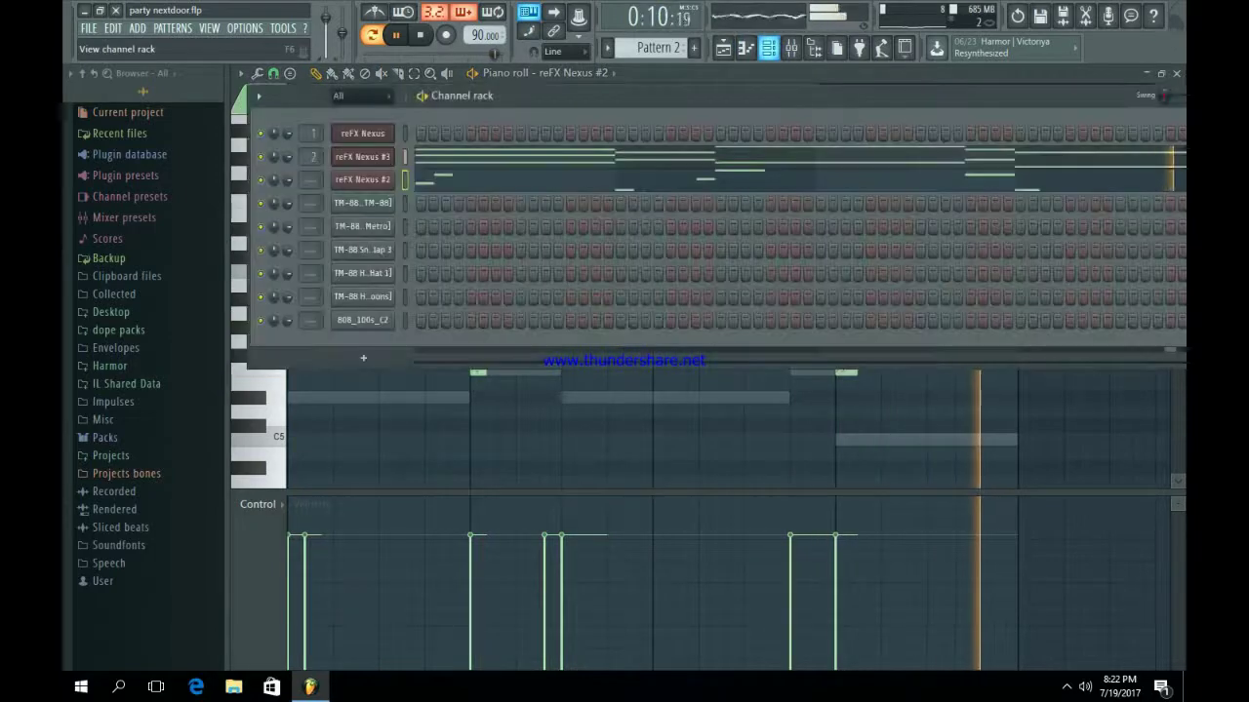
pyautogui.press('KP_Add')
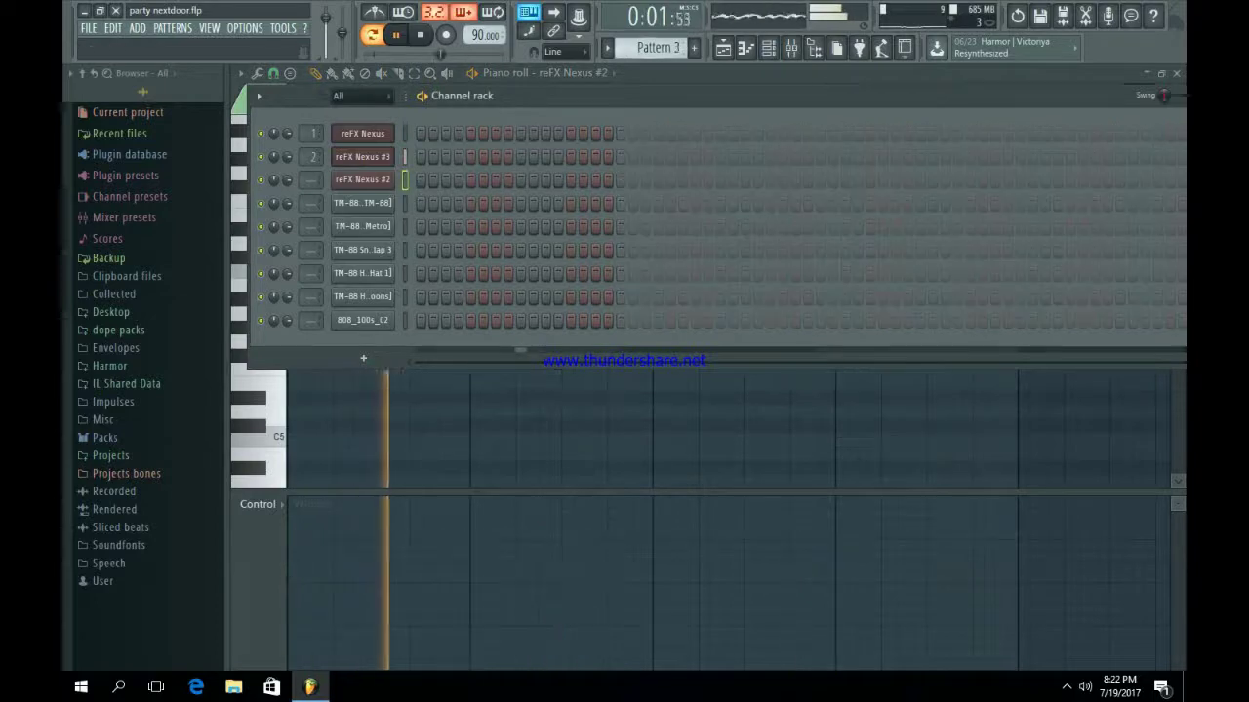
pyautogui.press('KP_Subtract')
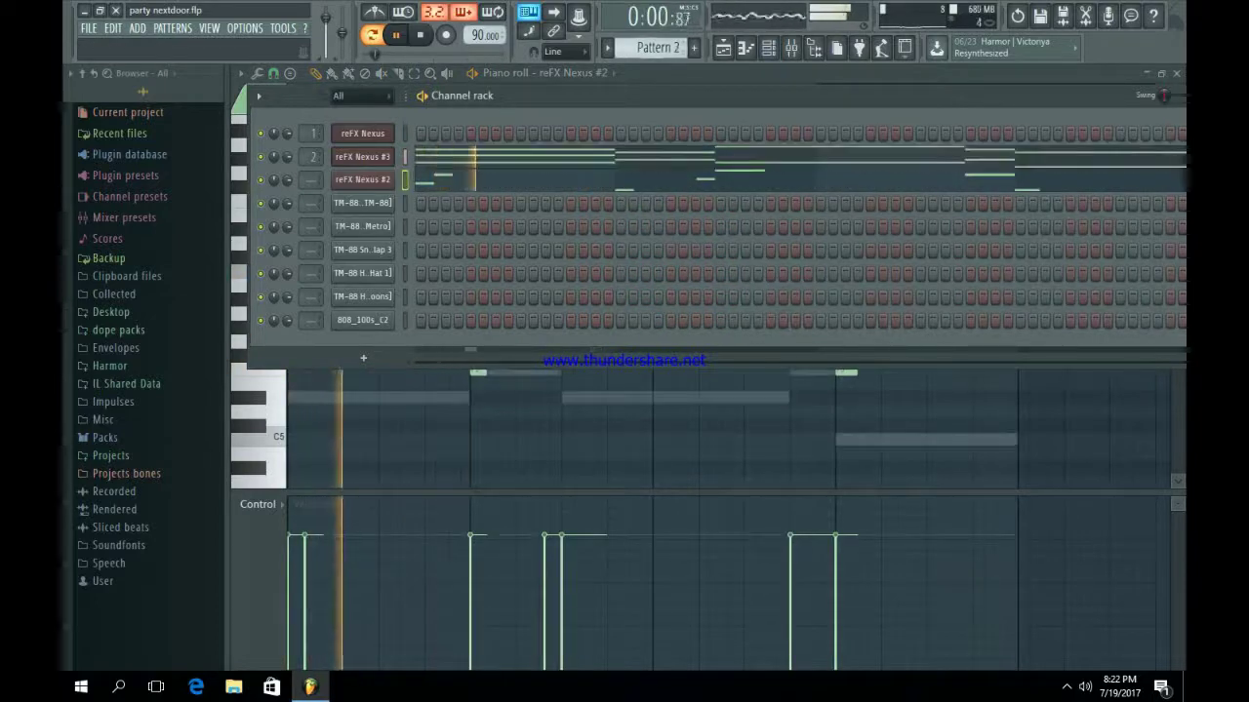
pyautogui.press('KP_Add')
pyautogui.press('space')
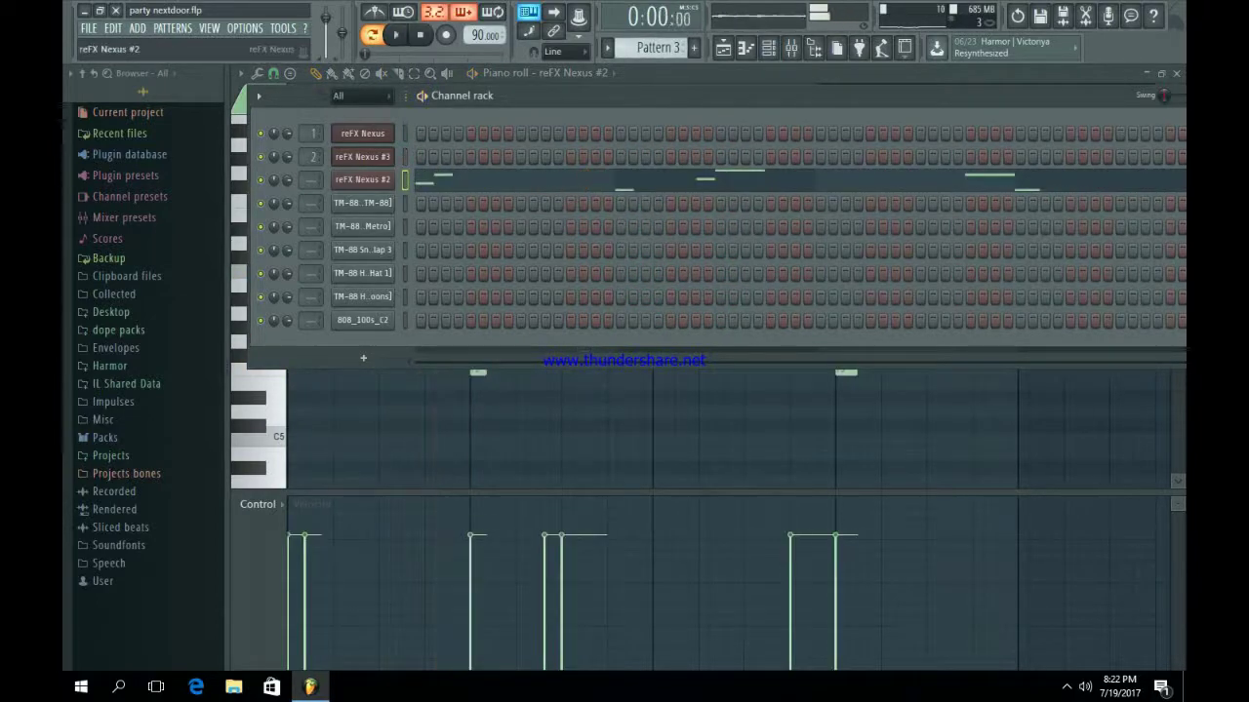
# Route reFX Nexus #2 to mixer track 3 and lower the volumes of the reFX Nexus #3 and reFX Nexus #2 tracks.
pyautogui.click(362, 180)
pyautogui.press('F9')
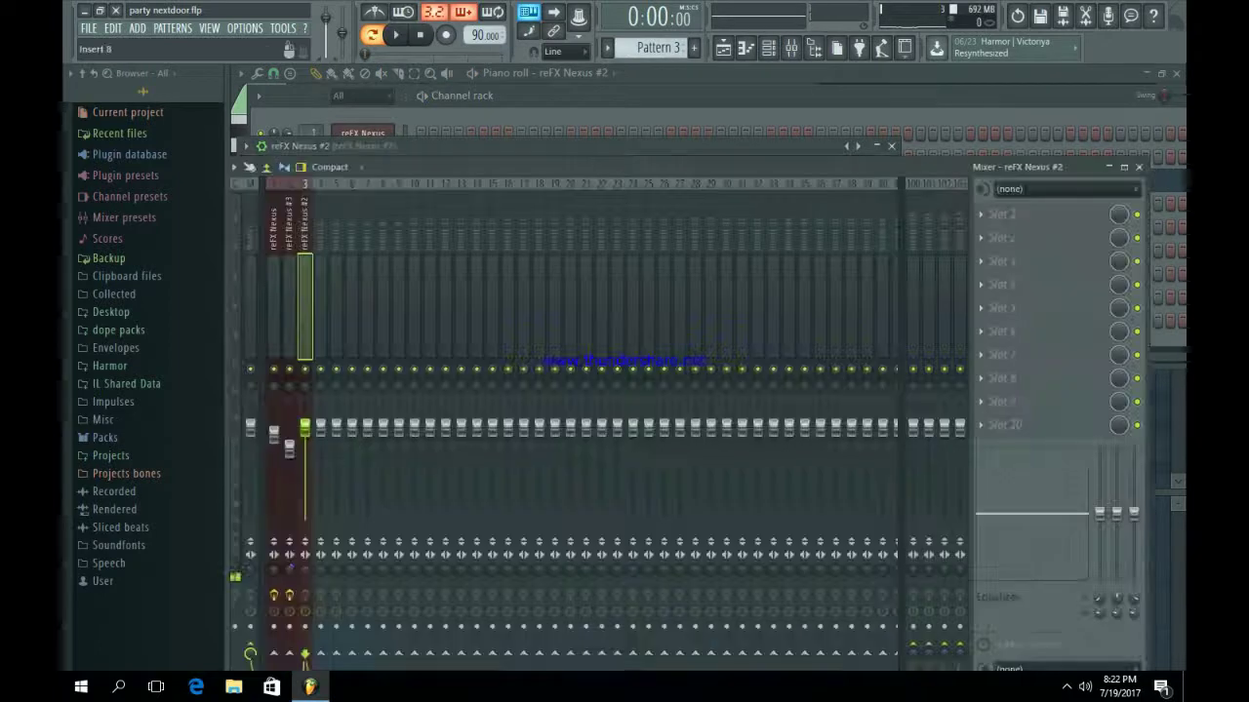
pyautogui.moveTo(290, 449); pyautogui.dragTo(305, 447)
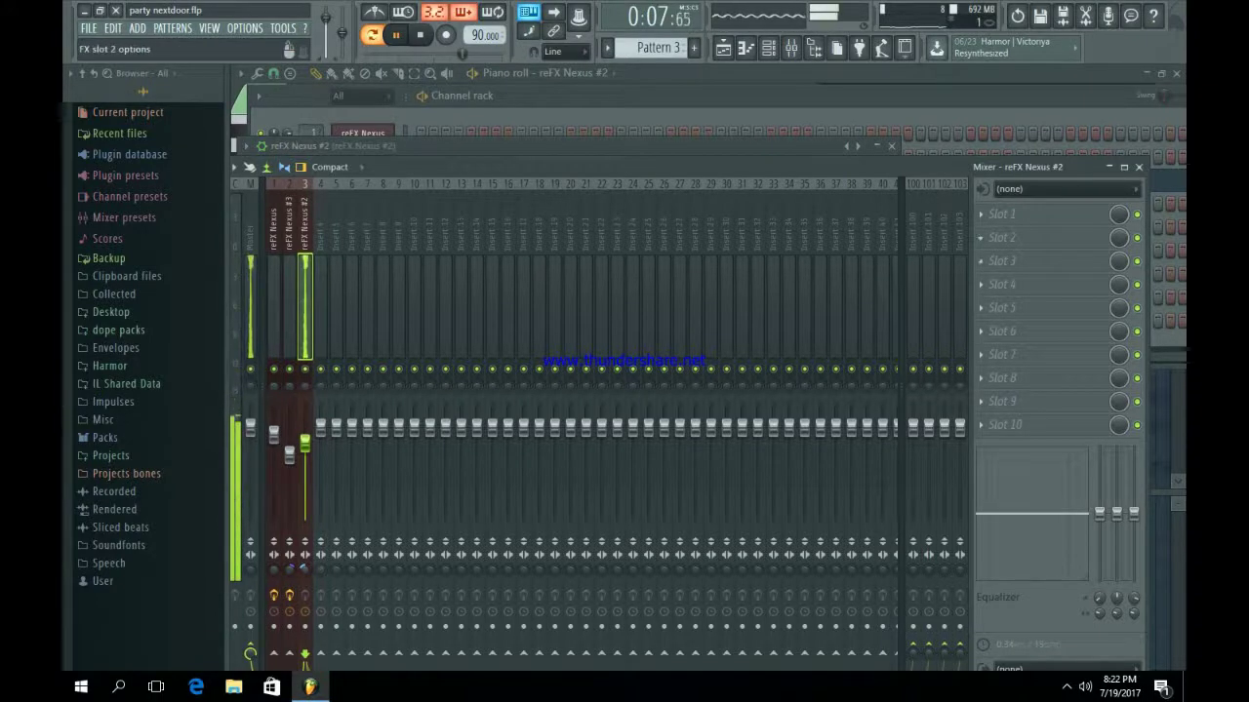
# Load Fruity Stereo Shaper into the first effect slot of the reFX Nexus #2 track and apply the Stereoize 3 preset.
pyautogui.click(1000, 214)
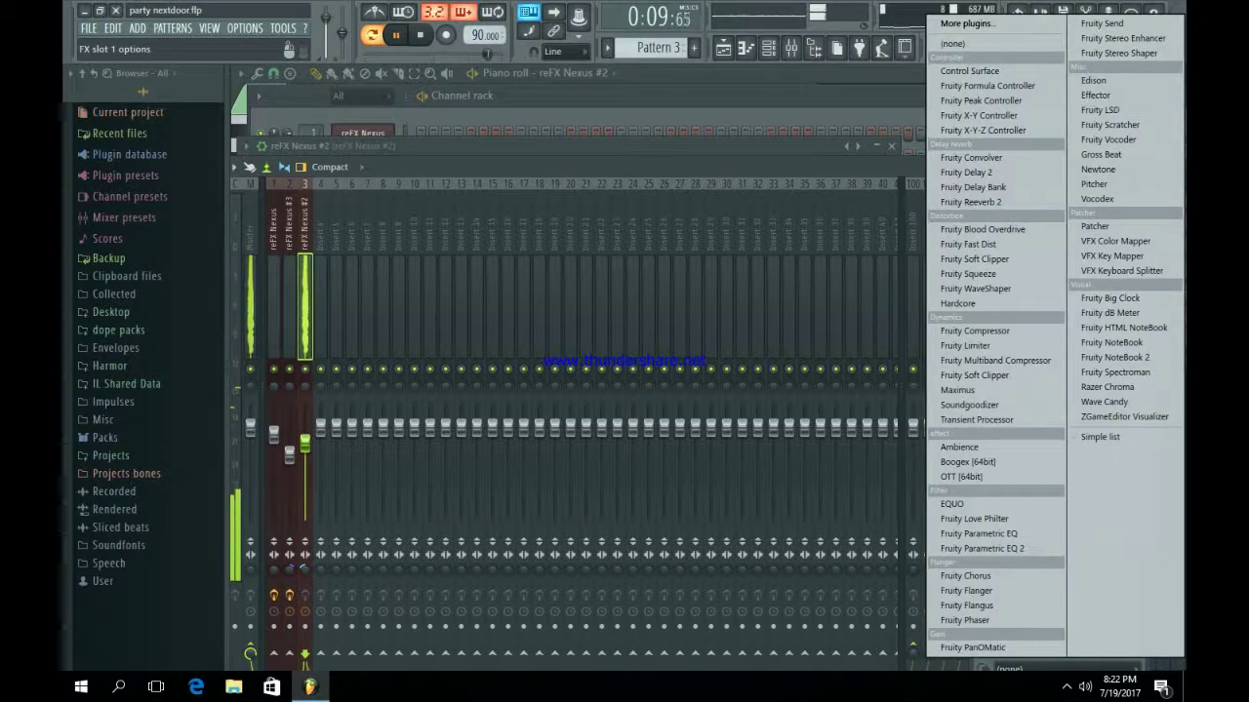
pyautogui.click(1118, 53)
pyautogui.rightClick(412, 146)
pyautogui.moveTo(447, 158)
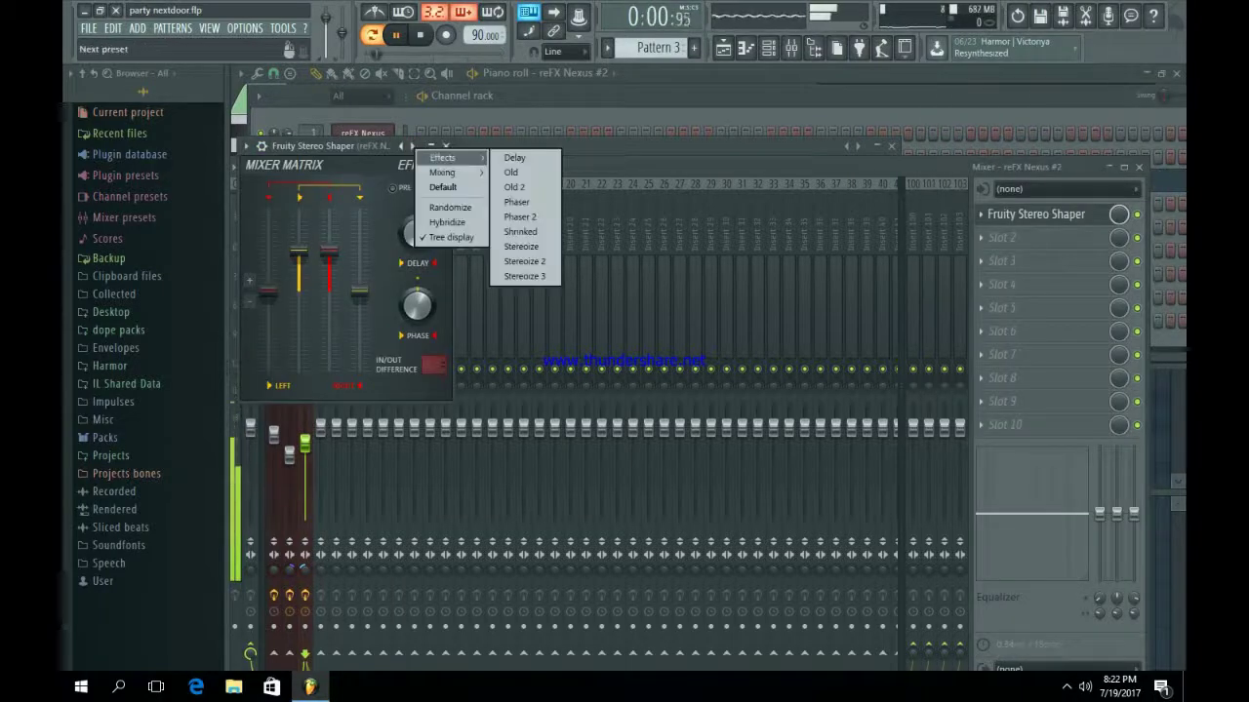
pyautogui.click(524, 276)
pyautogui.click(445, 146)
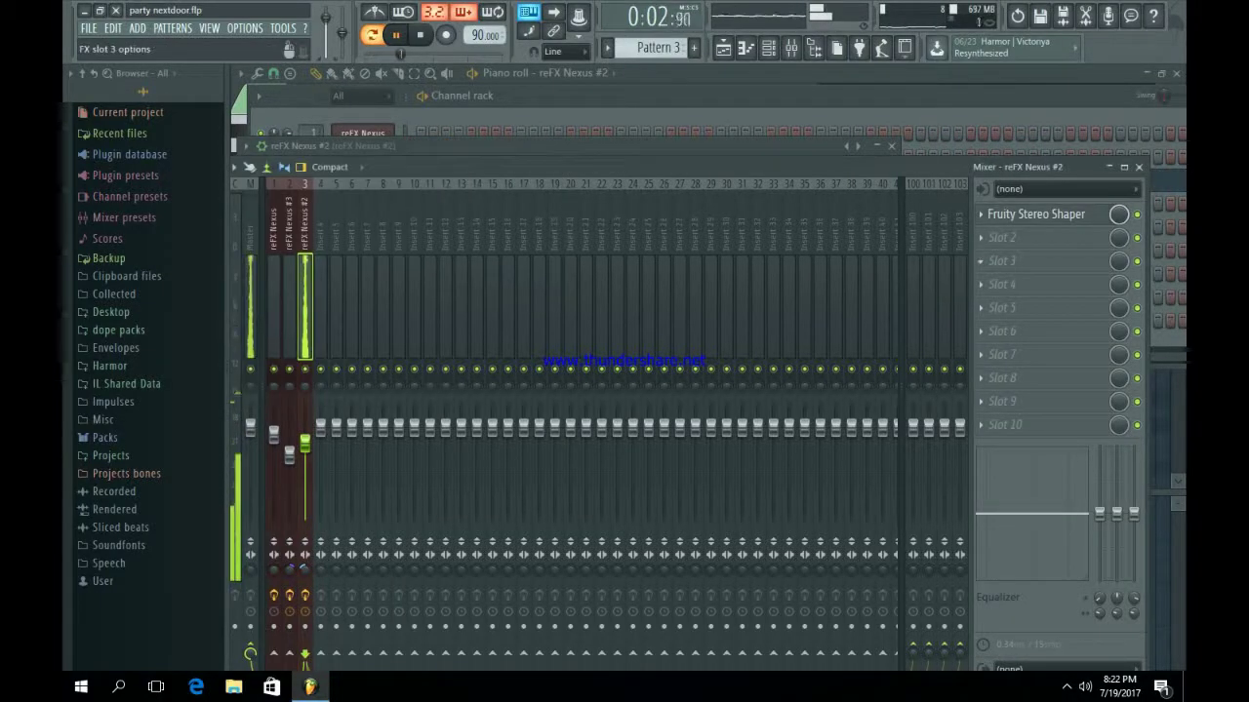
# Load Fruity Parametric EQ 2 into the second slot of the reFX Nexus #2 track, cutting the lows and boosting the highs above about 8.4 kHz.
pyautogui.click(1000, 237)
pyautogui.click(985, 547)
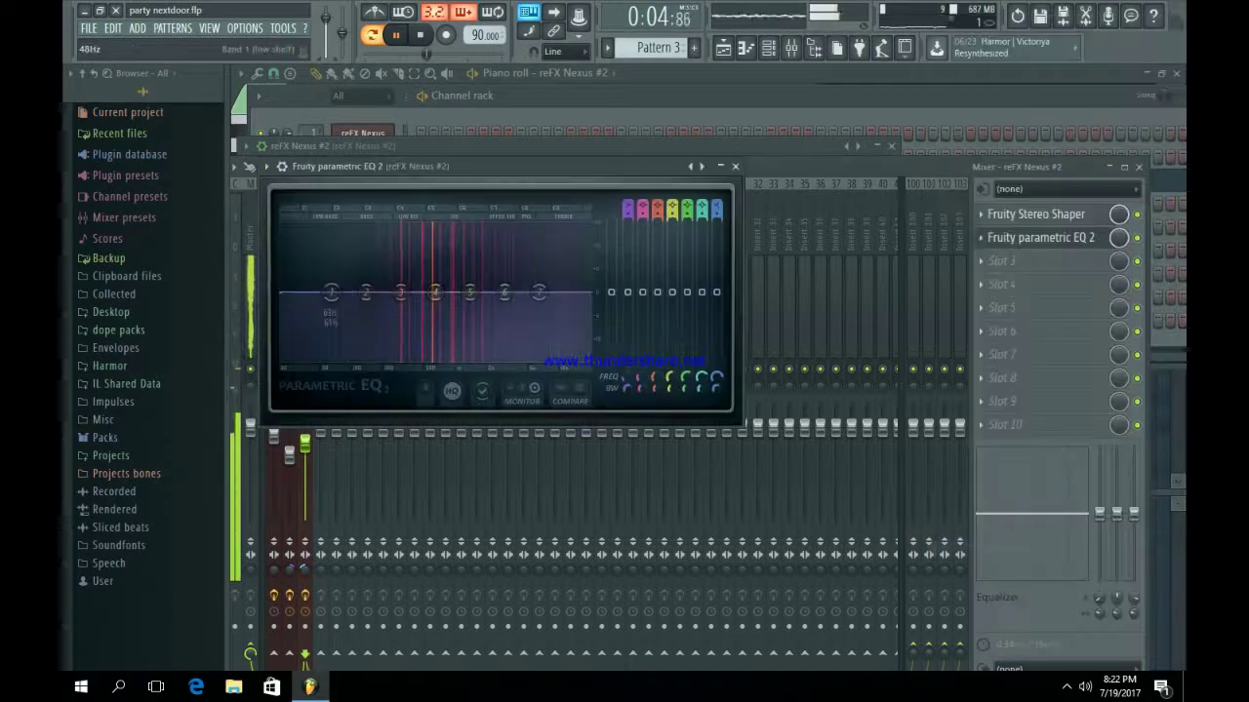
pyautogui.rightClick(332, 293)
pyautogui.moveTo(356, 348)
pyautogui.click(411, 349)
pyautogui.moveTo(332, 293); pyautogui.dragTo(388, 359)
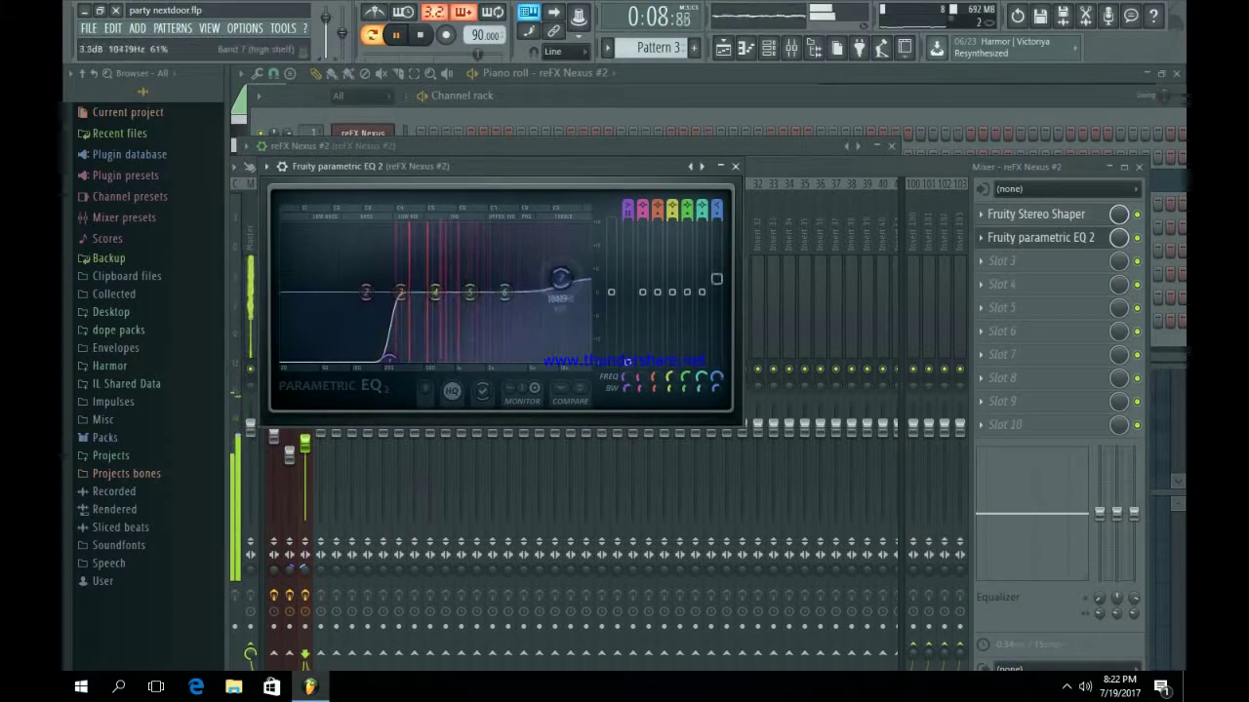
pyautogui.moveTo(561, 278); pyautogui.dragTo(551, 270)
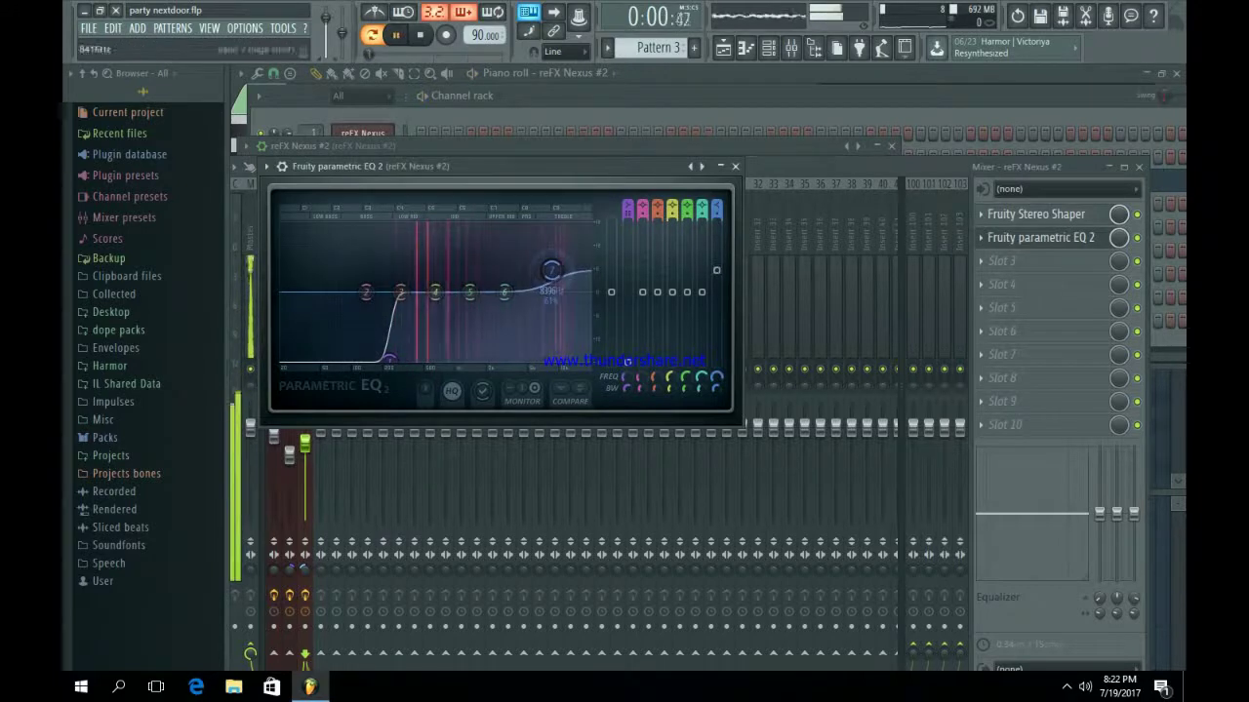
pyautogui.click(1041, 237)
# Add Fruity Compressor to the third slot with threshold -16.7 dB, ratio 1.9:1, attack 28.5 ms and gain 1.4 dB.
pyautogui.click(1001, 261)
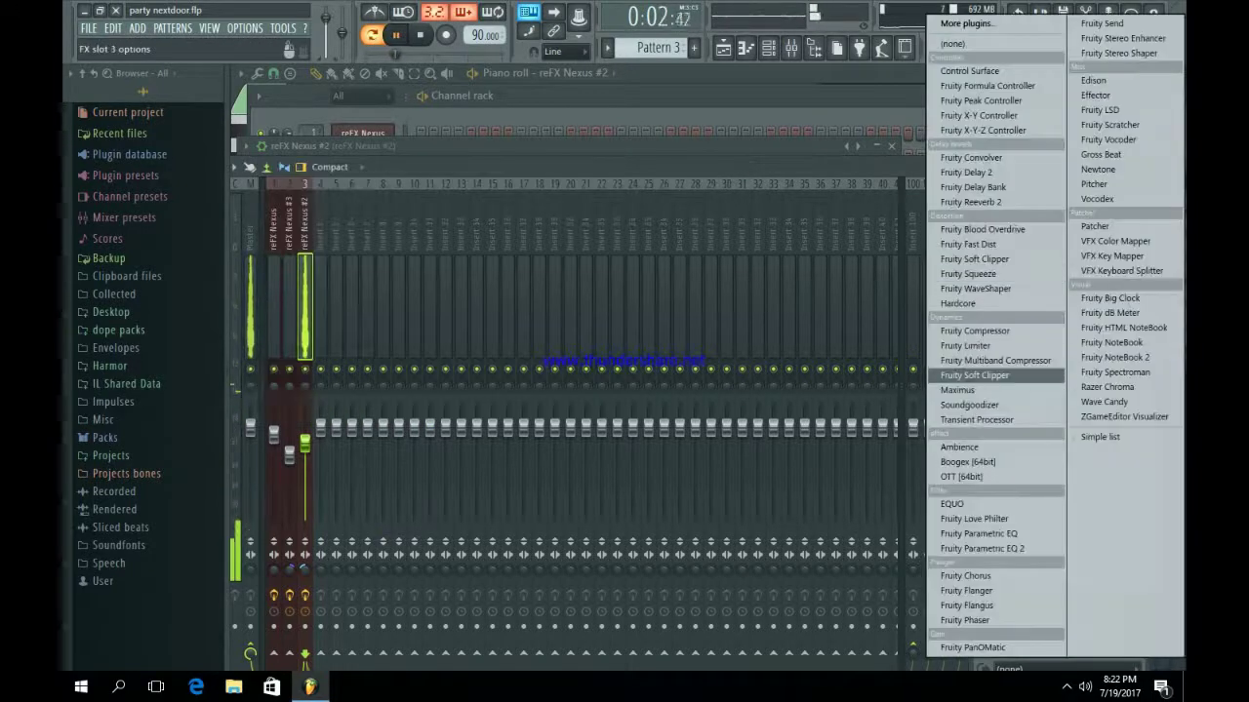
pyautogui.click(975, 330)
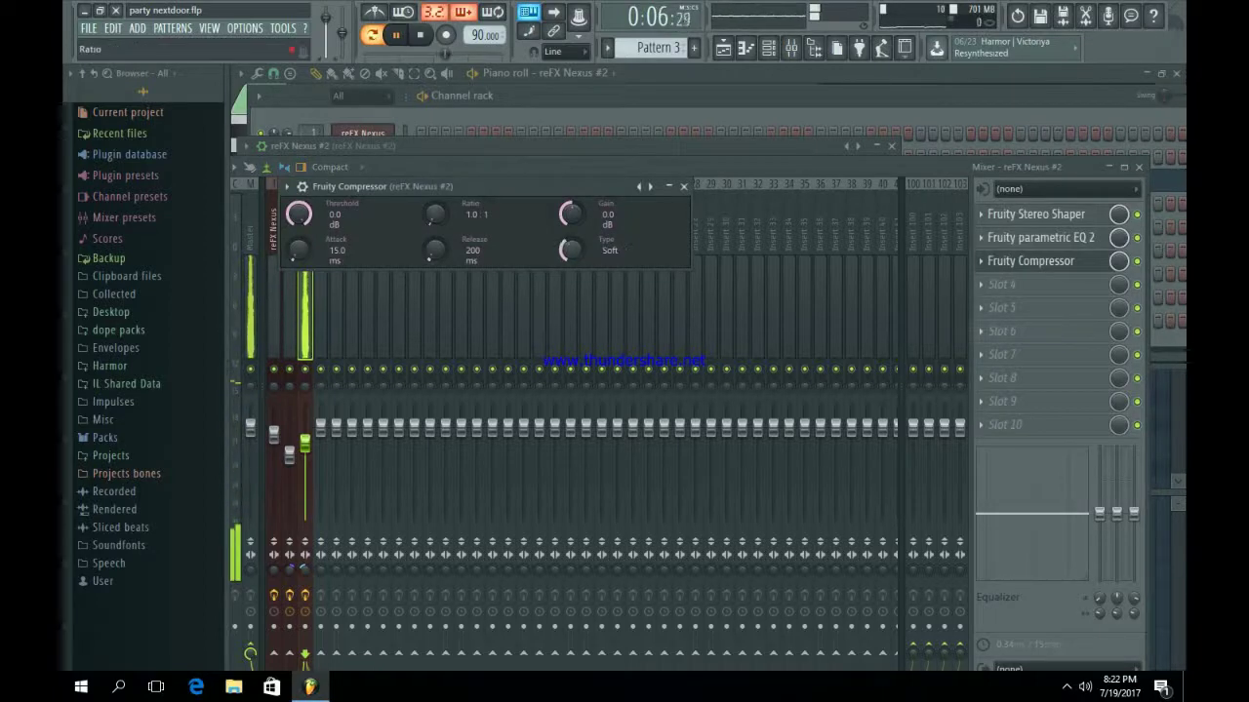
pyautogui.moveTo(435, 214); pyautogui.dragTo(435, 207)
pyautogui.moveTo(300, 214); pyautogui.dragTo(300, 227)
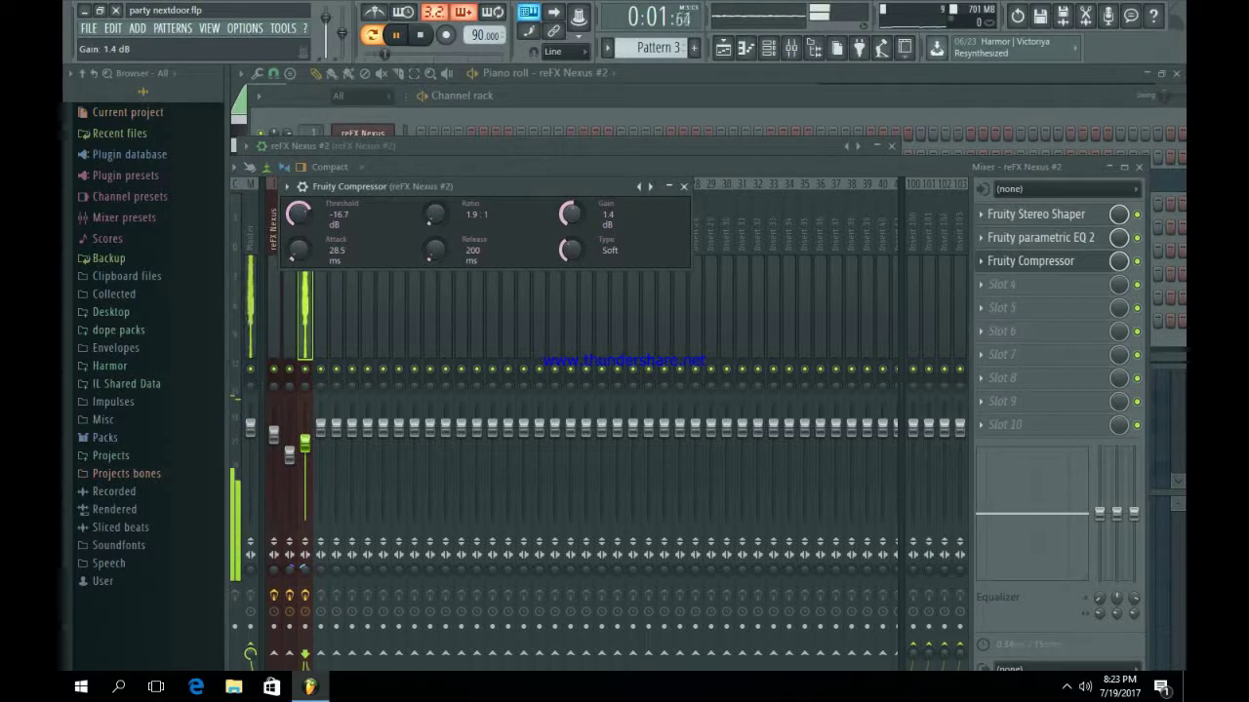
pyautogui.click(684, 186)
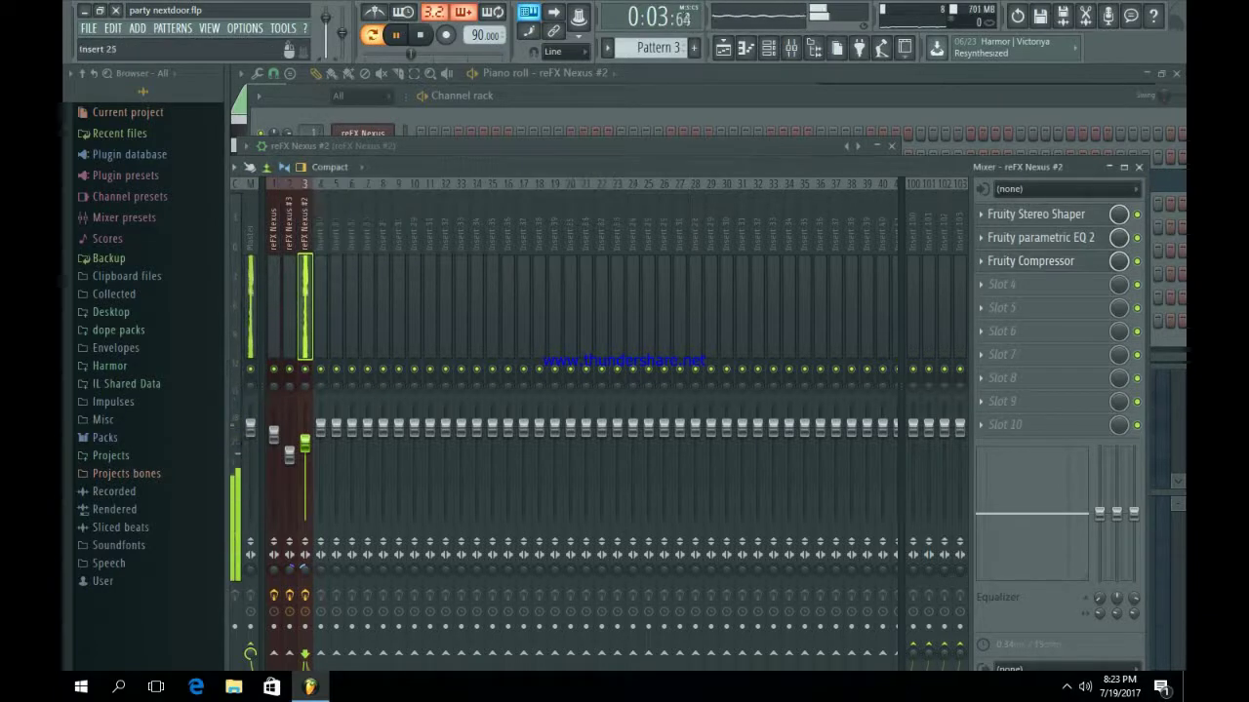
# Place Pattern 3 on Track 3 of the playlist at bar 9 and repeat it back to back up to bar 25.
pyautogui.click(723, 47)
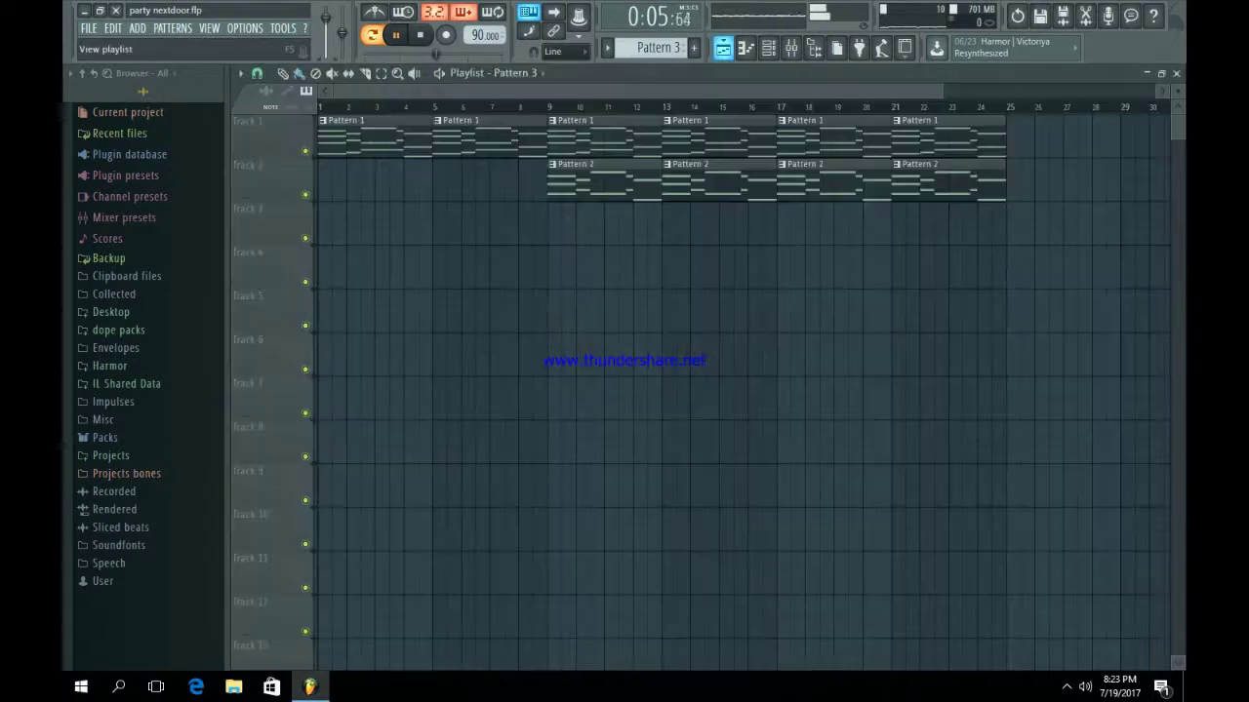
pyautogui.click(569, 226)
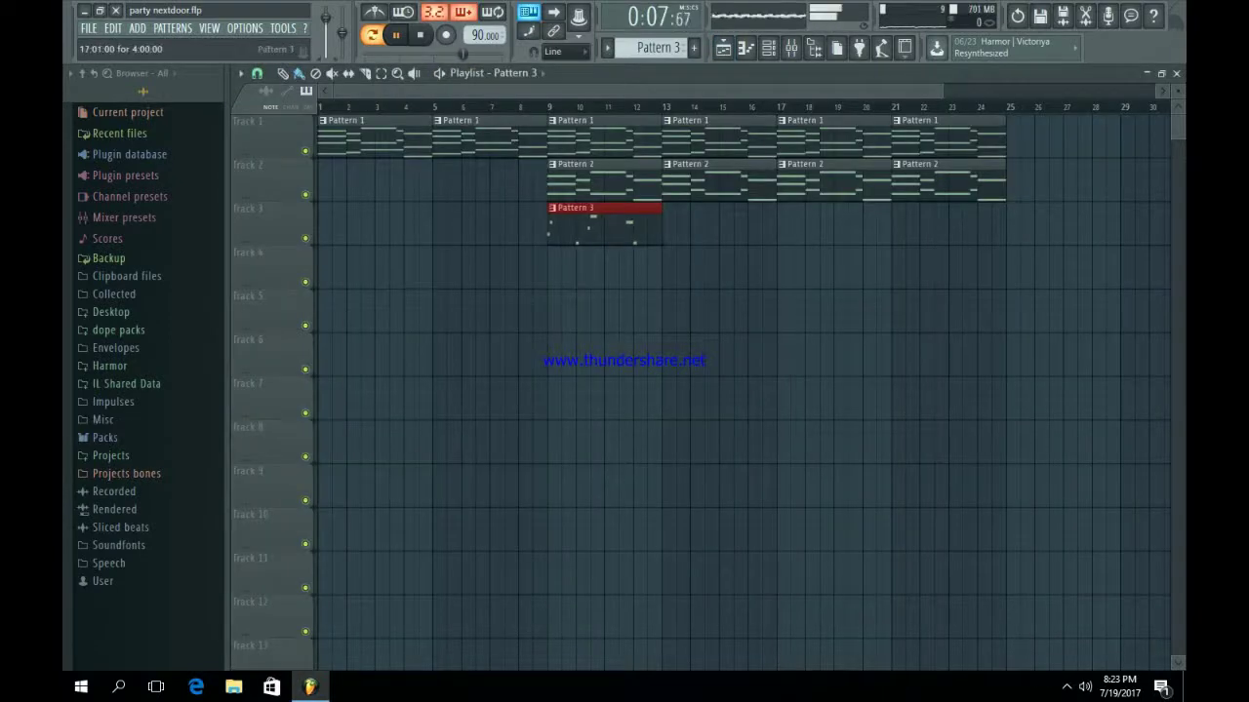
pyautogui.moveTo(943, 91); pyautogui.dragTo(528, 91)
pyautogui.scroll(3, 909, 224)
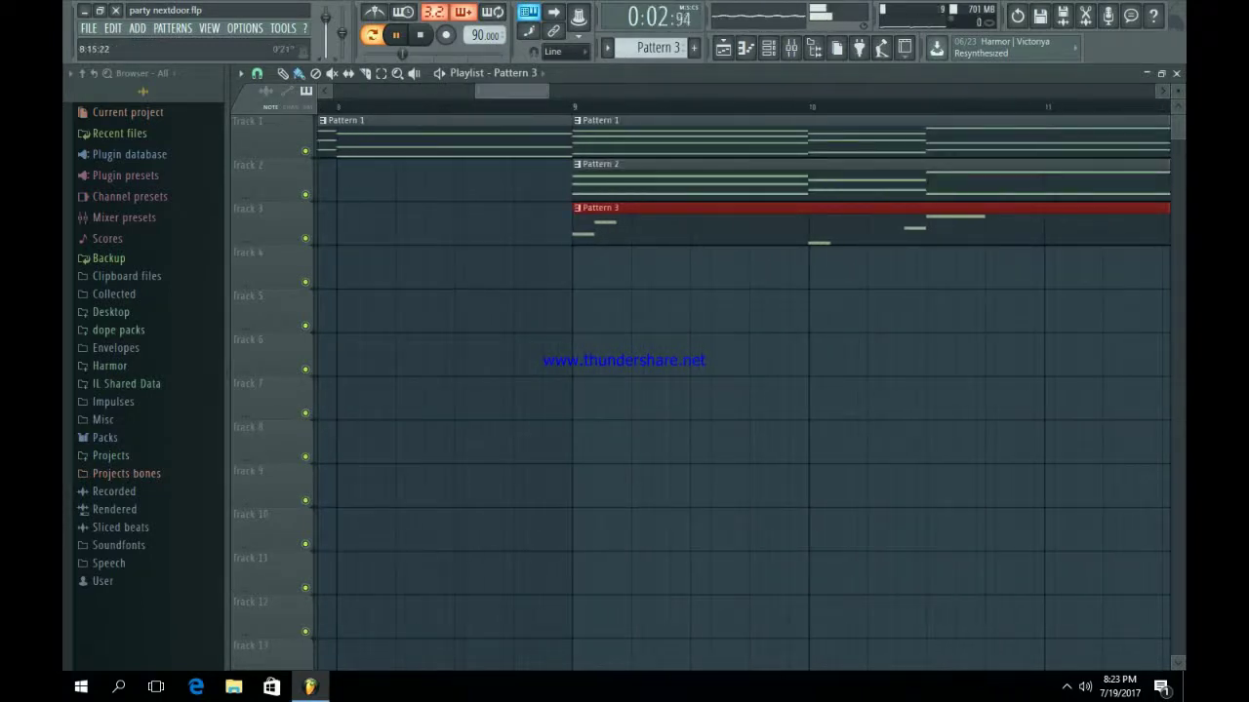
pyautogui.moveTo(547, 90); pyautogui.dragTo(1010, 90)
pyautogui.hotkey('ctrl', 'b')
pyautogui.hotkey('ctrl', 'b')
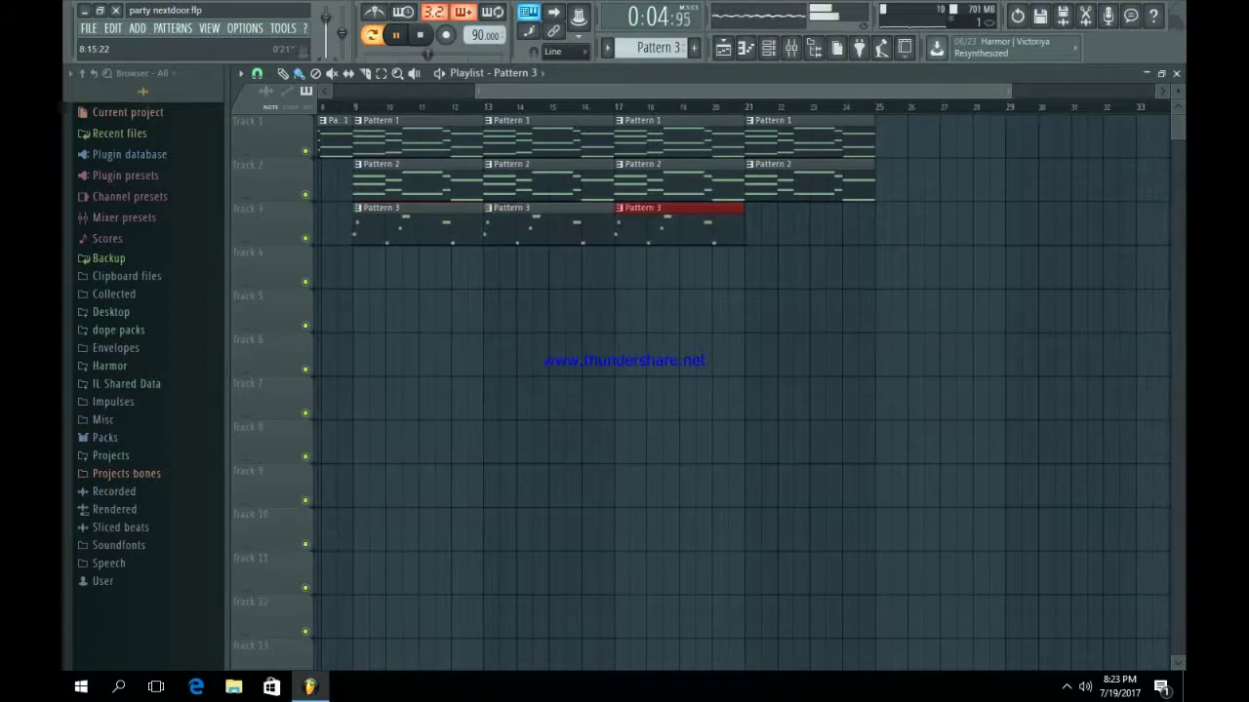
pyautogui.hotkey('ctrl', 'b')
pyautogui.hotkey('ctrl', 'd')
pyautogui.moveTo(477, 91); pyautogui.dragTo(334, 91)
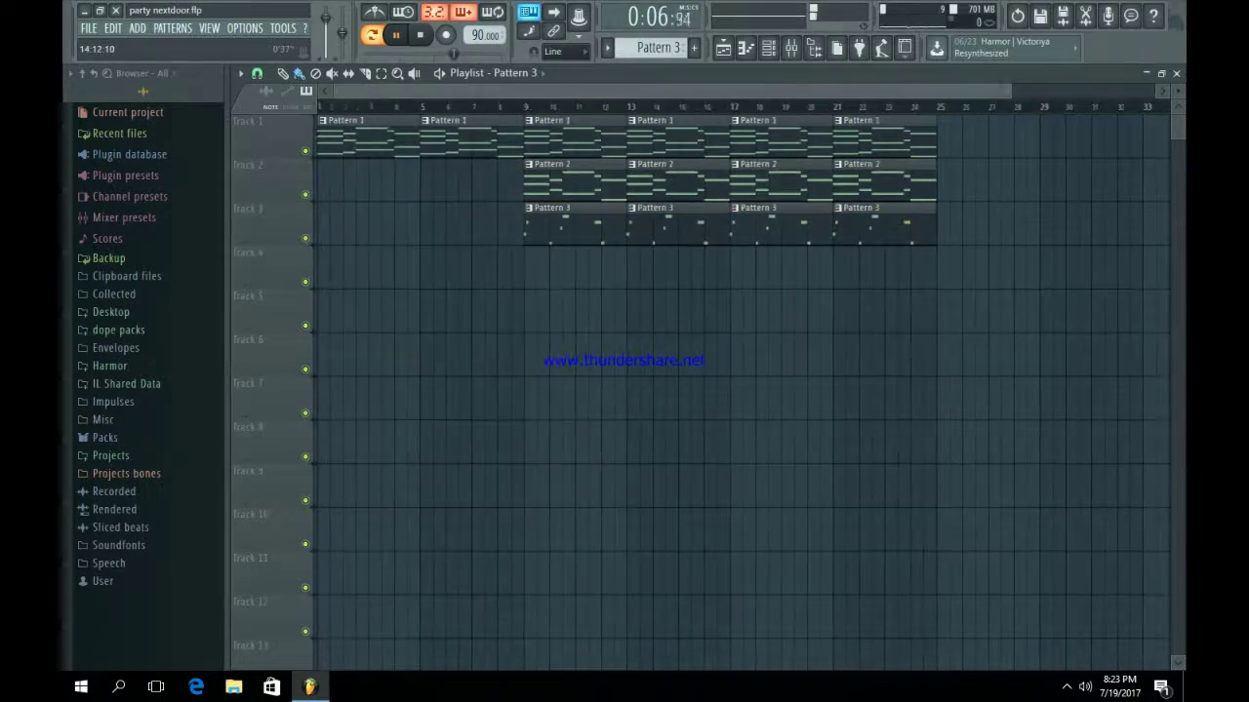
# Start Pattern 4 with the TM-88 kick on steps 1 and 3 and the TM-88 snare clap on steps 9, 25, 41 and 57.
pyautogui.press('F6')
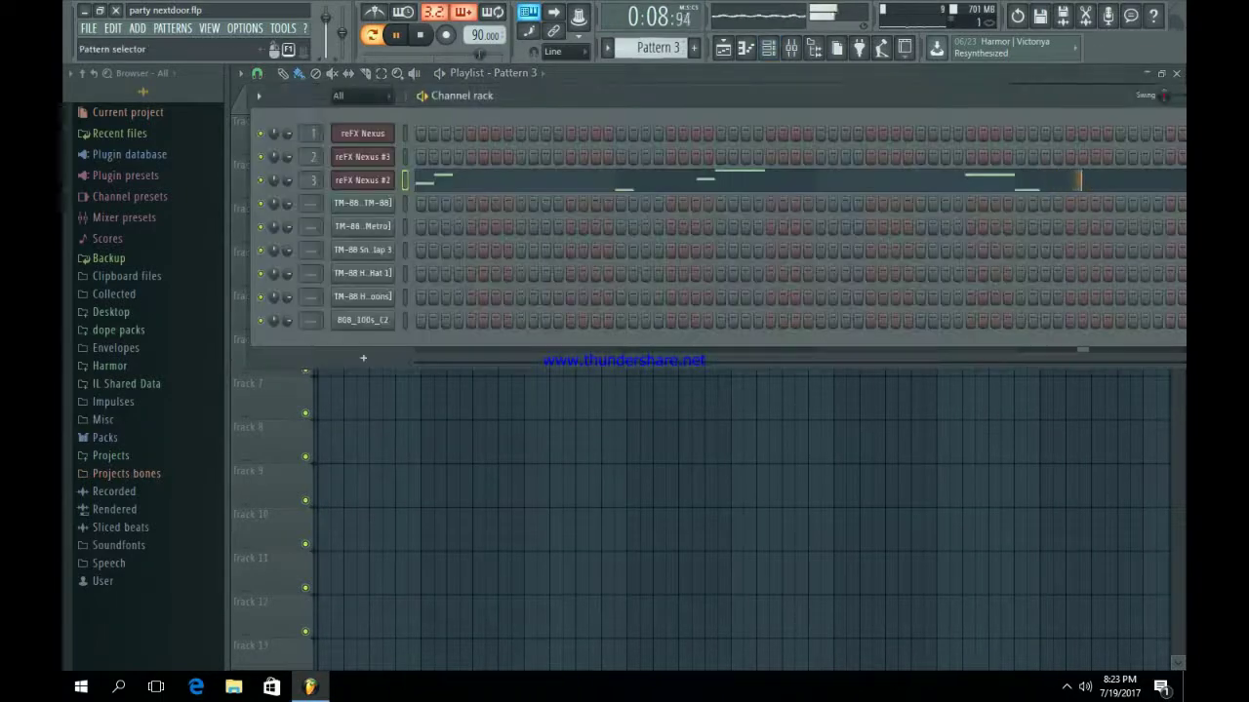
pyautogui.press('F4')
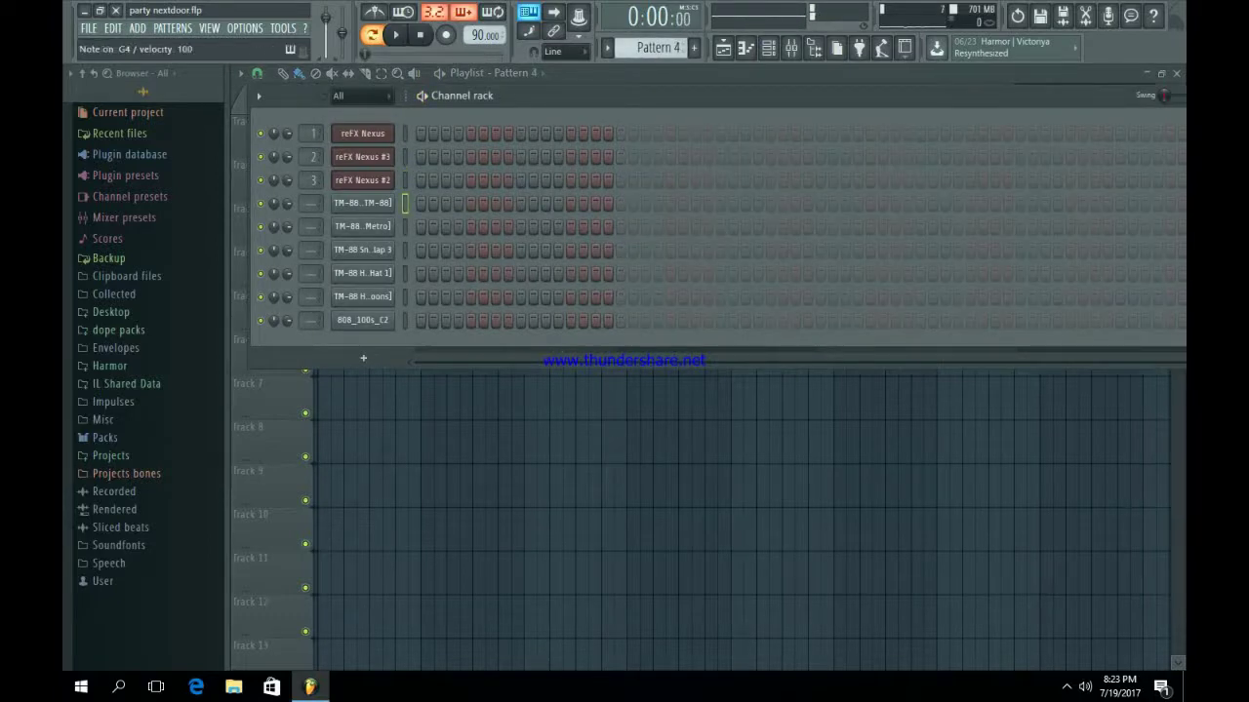
pyautogui.press('space')
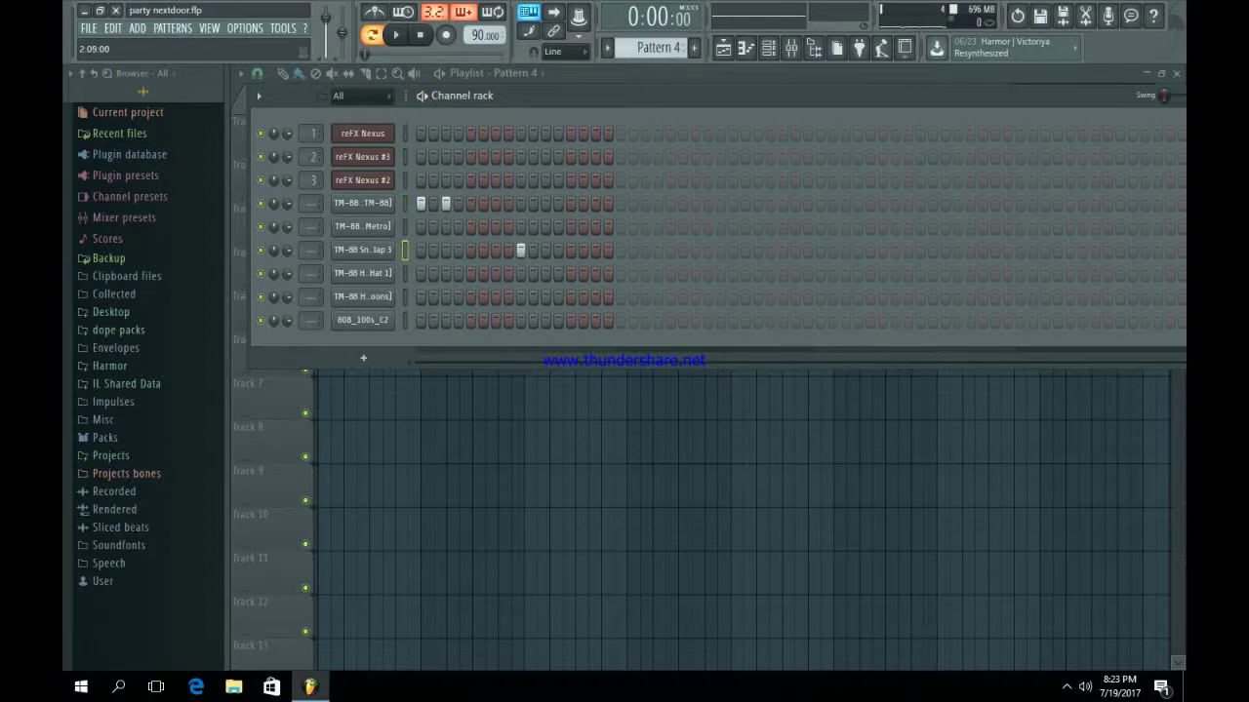
pyautogui.click(720, 251)
pyautogui.click(920, 251)
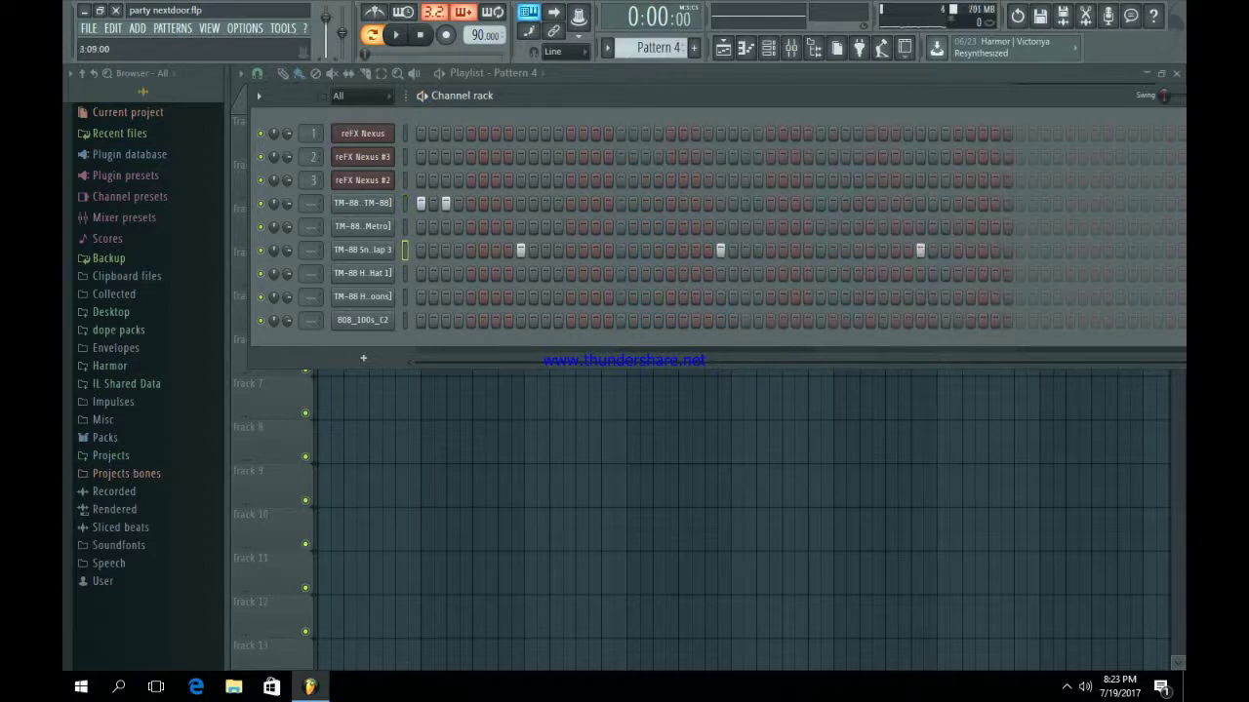
pyautogui.click(1120, 250)
# Extend the TM-88 kick line with hits on steps 13, 23, 33, 36, 45 and 55.
pyautogui.press('space')
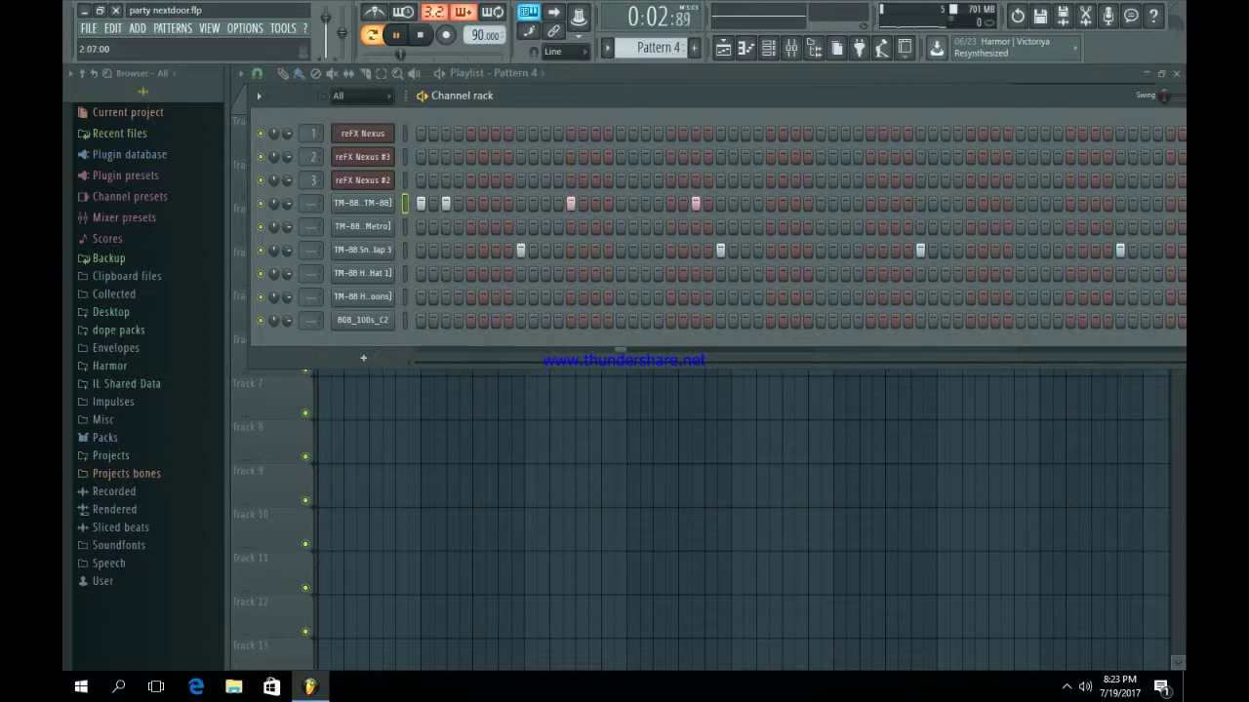
pyautogui.click(821, 203)
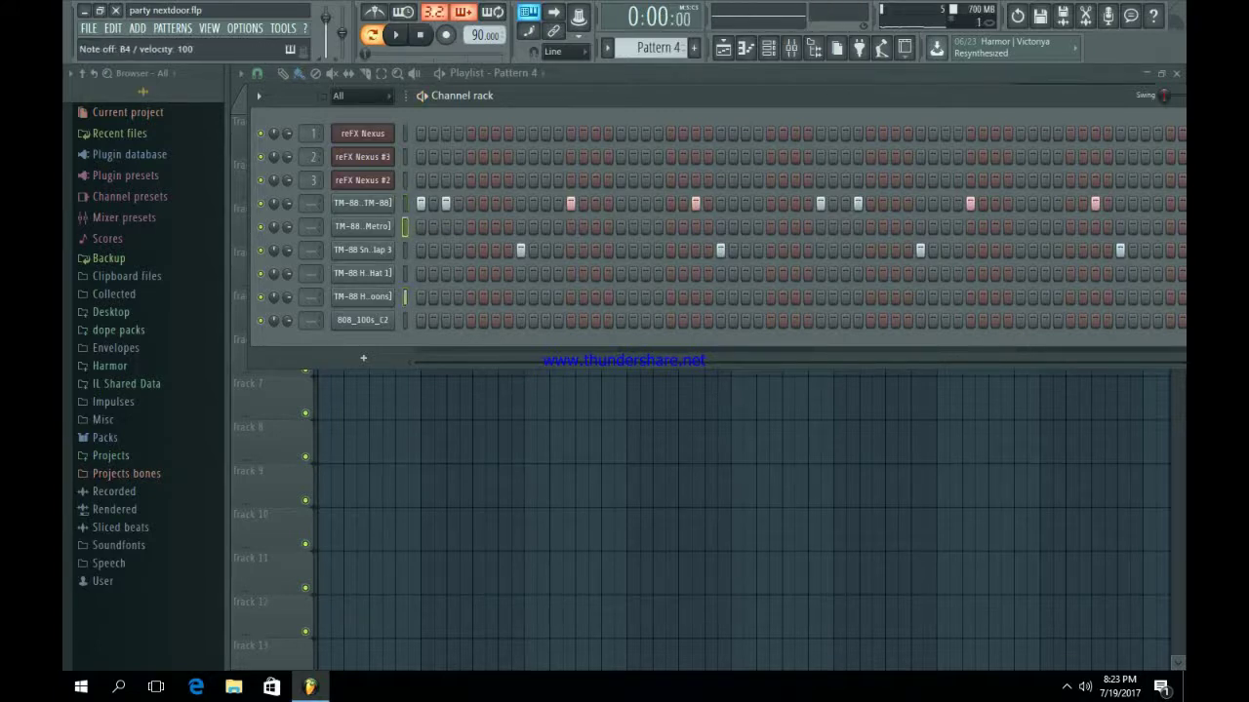
# Set the root note of TM-88 Percs [Metro] to F#5 and place the percussion on steps 19 and 51.
pyautogui.press('space')
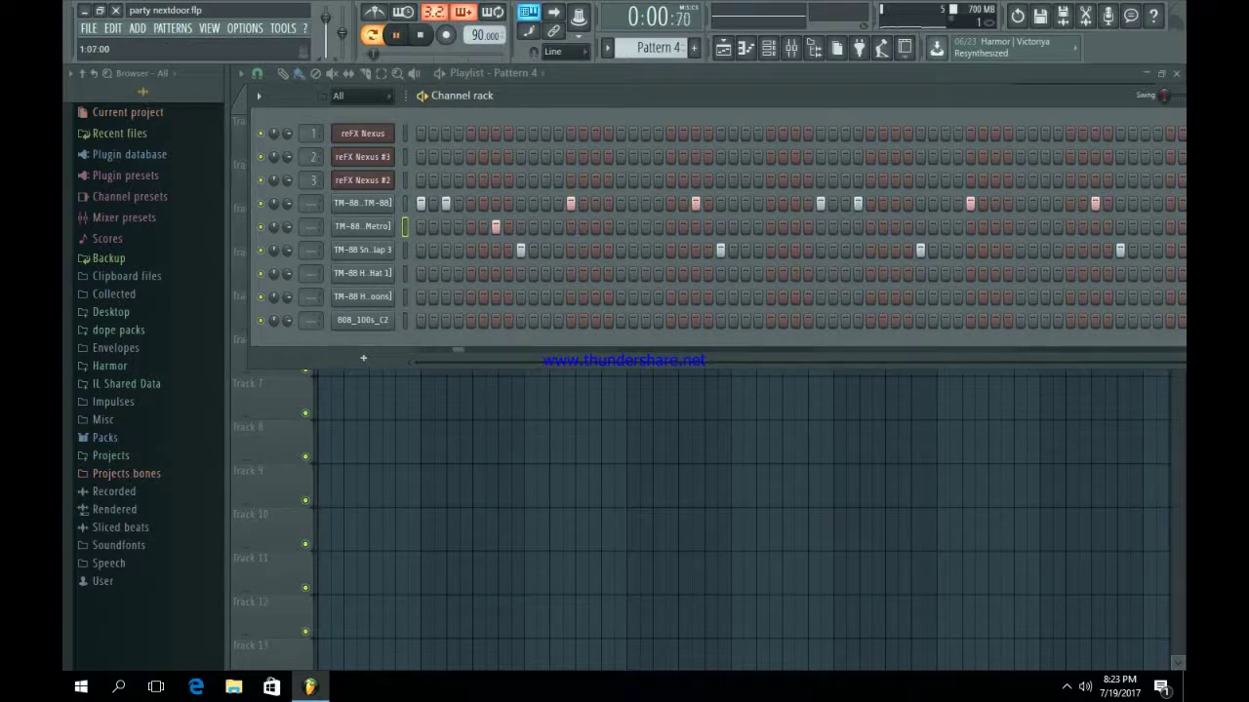
pyautogui.press('space')
pyautogui.click(363, 227)
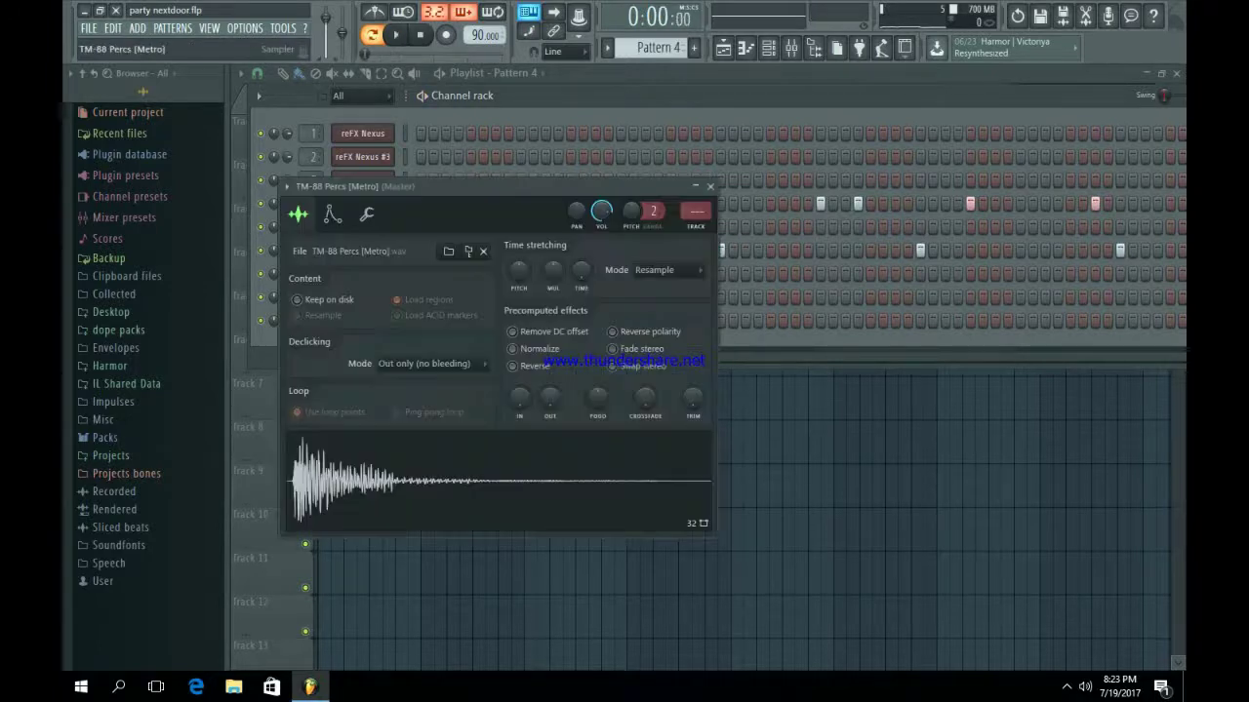
pyautogui.click(667, 270)
pyautogui.click(655, 300)
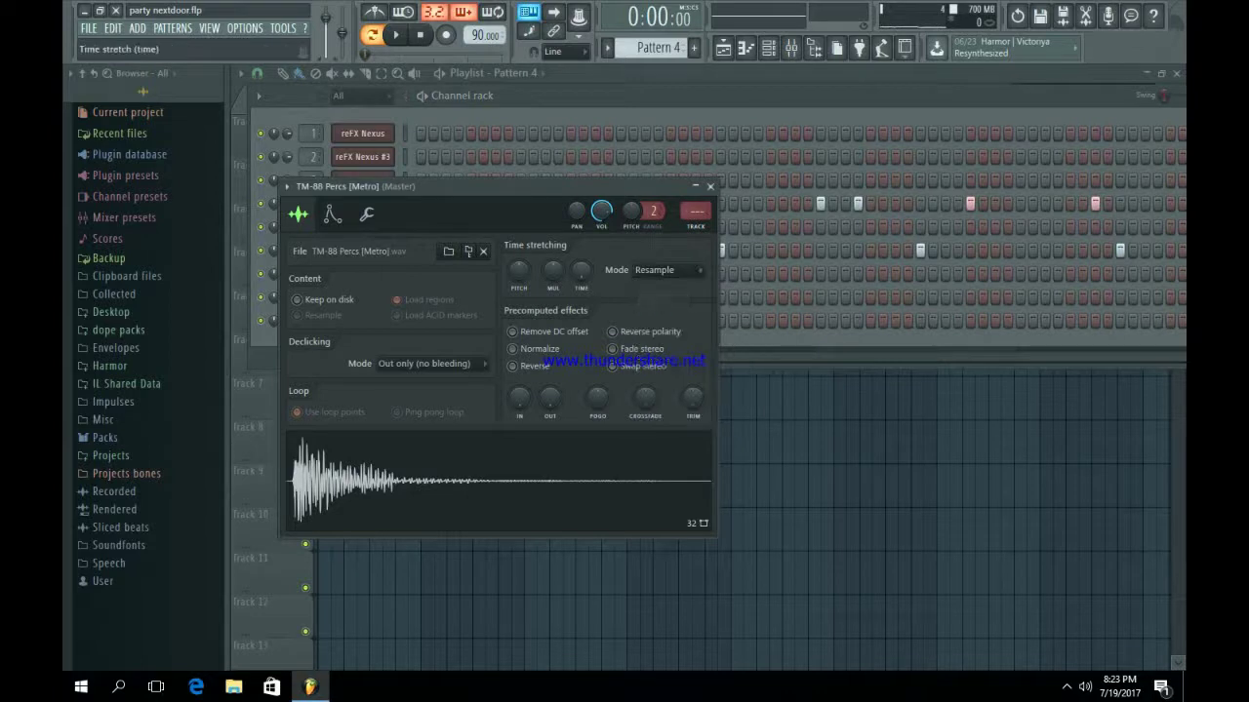
pyautogui.click(367, 214)
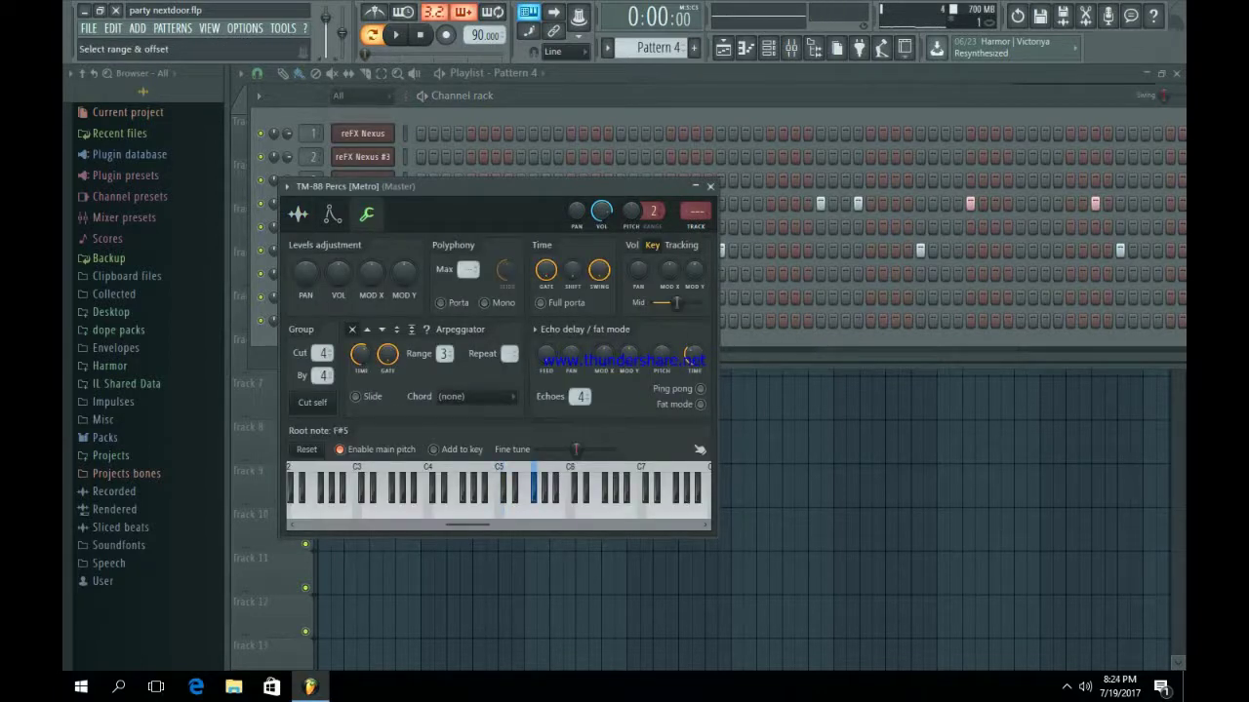
pyautogui.click(710, 187)
pyautogui.press('space')
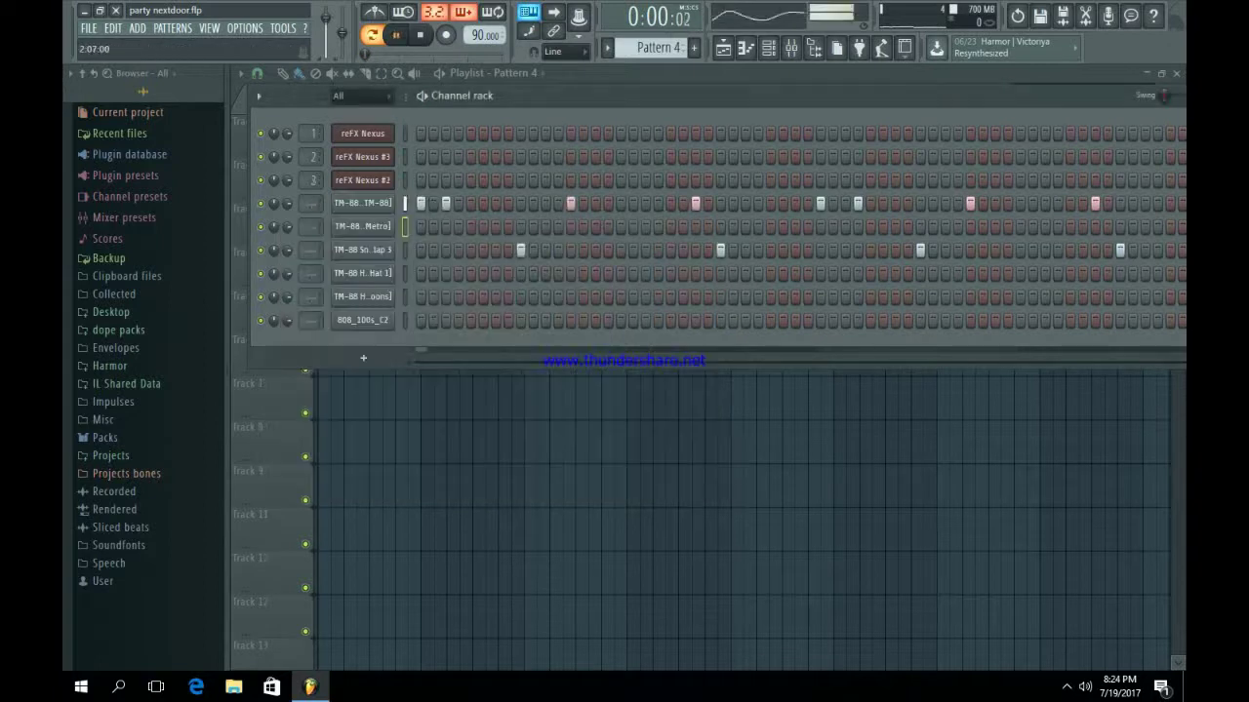
pyautogui.click(645, 227)
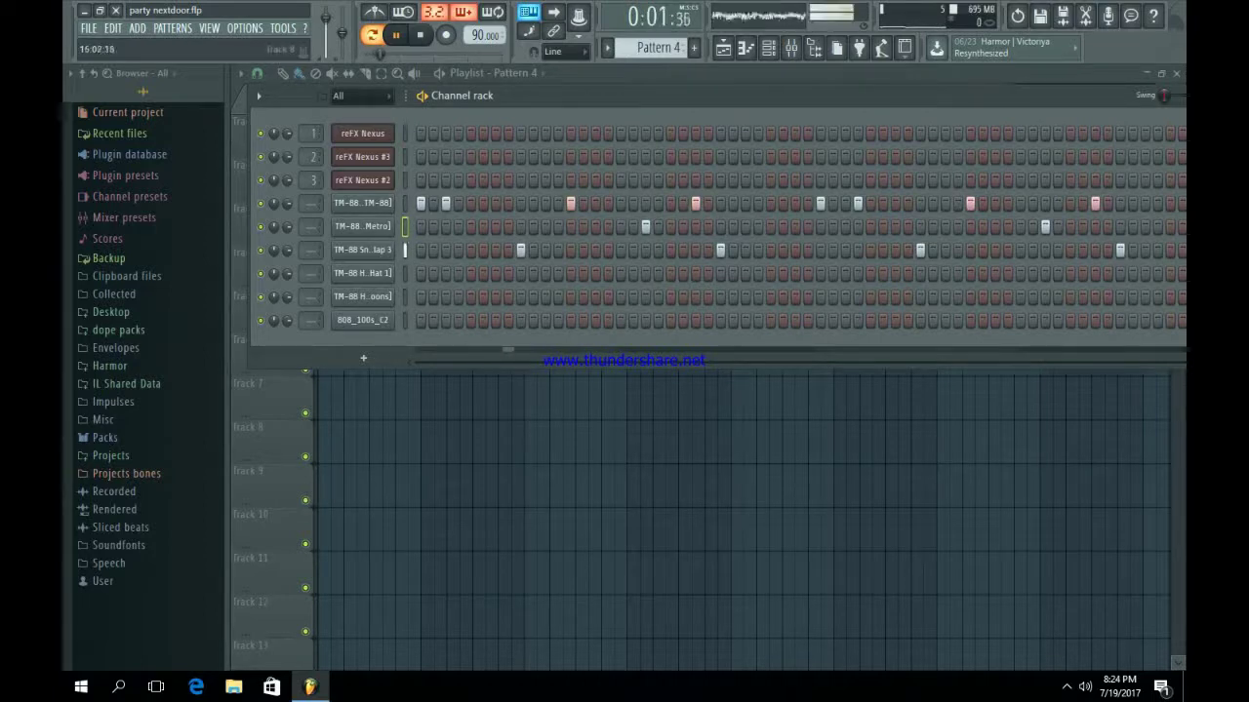
# Place Pattern 4 on Track 4 of the playlist at bar 9 and repeat it back to back up to bar 25.
pyautogui.press('F6')
pyautogui.click(527, 268)
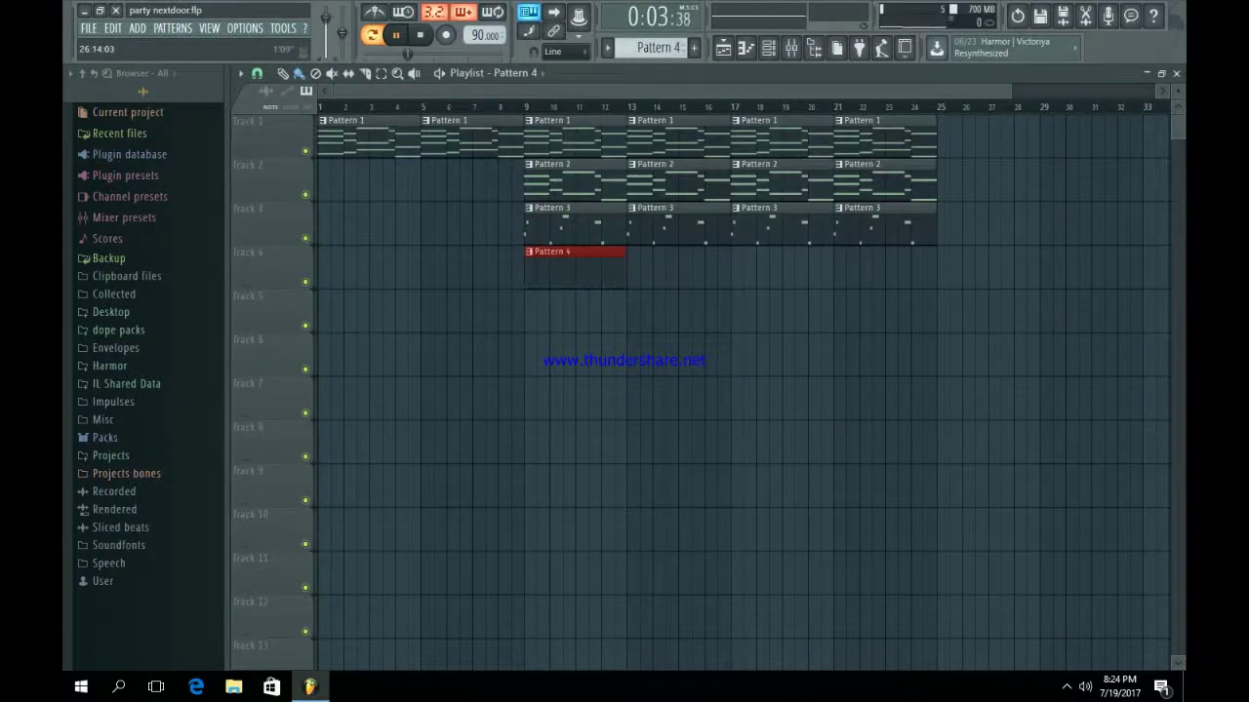
pyautogui.moveTo(1011, 91); pyautogui.dragTo(446, 90)
pyautogui.moveTo(432, 91); pyautogui.dragTo(556, 91)
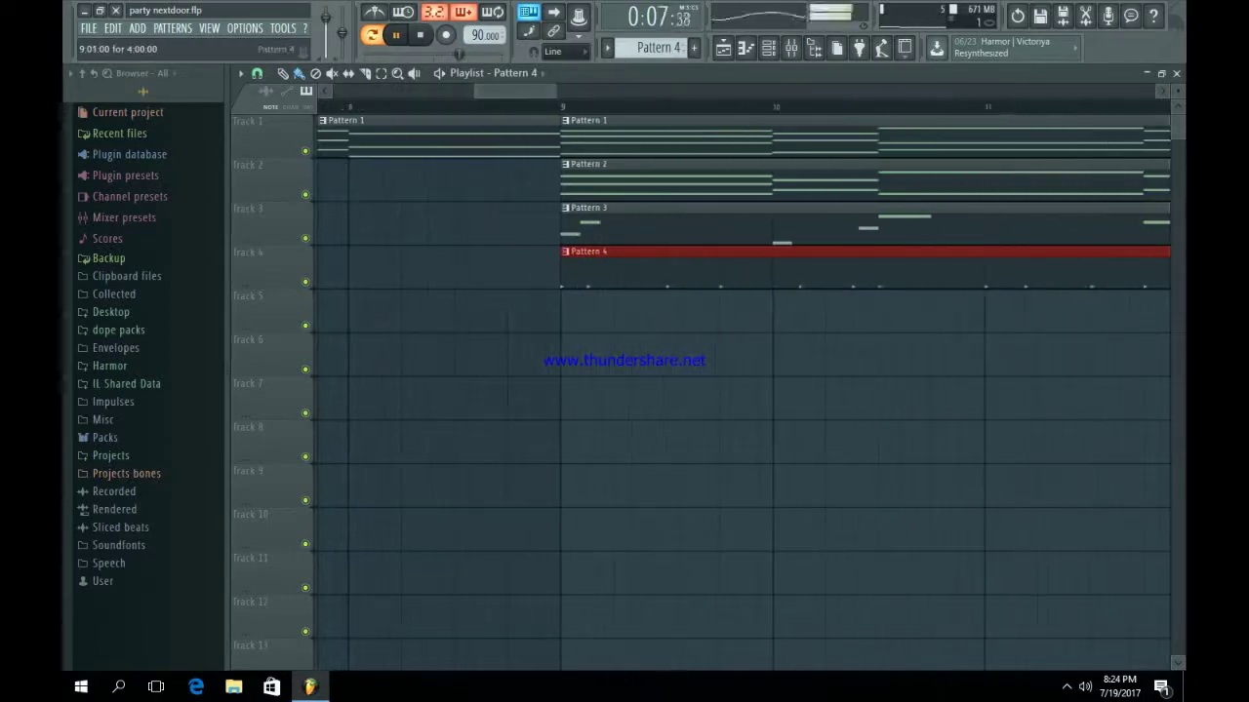
pyautogui.moveTo(673, 269); pyautogui.dragTo(670, 269)
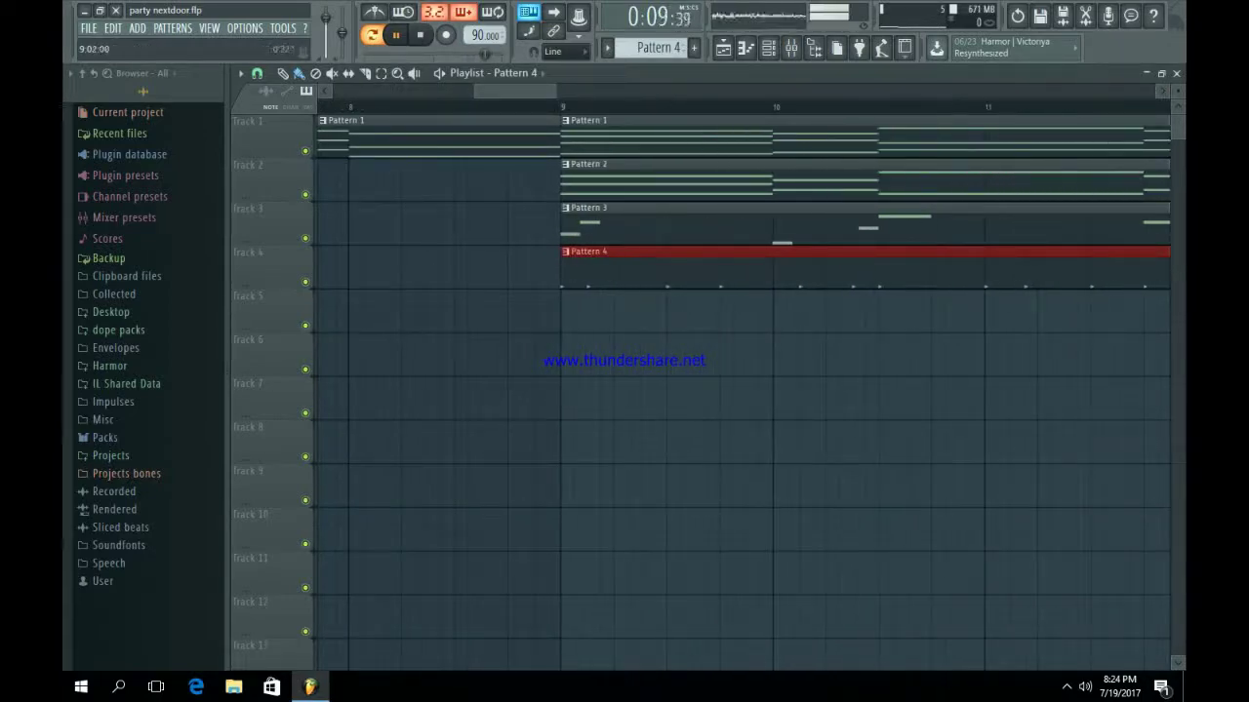
pyautogui.moveTo(557, 91); pyautogui.dragTo(922, 91)
pyautogui.hotkey('ctrl', 'b')
pyautogui.hotkey('ctrl', 'b')
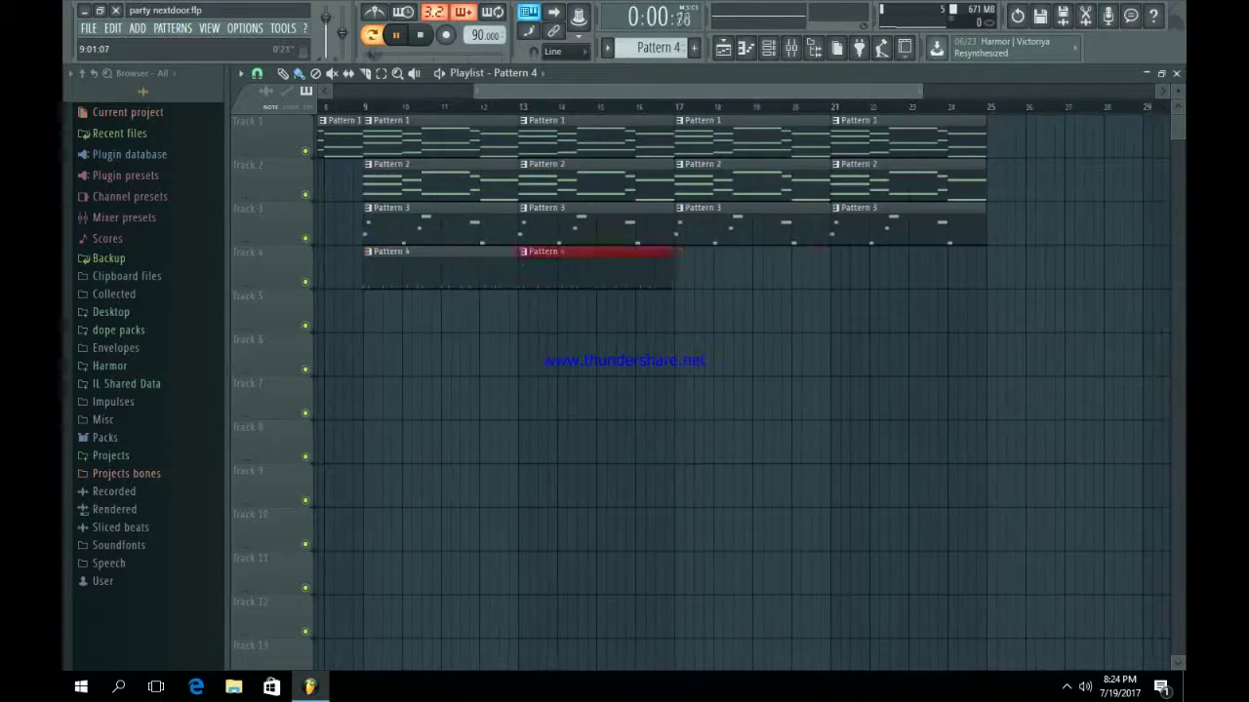
pyautogui.moveTo(751, 269); pyautogui.dragTo(902, 270)
# Route the selected TM-88 kick, Metro percussion and snare clap channels to separate mixer tracks starting from track 4.
pyautogui.click(768, 48)
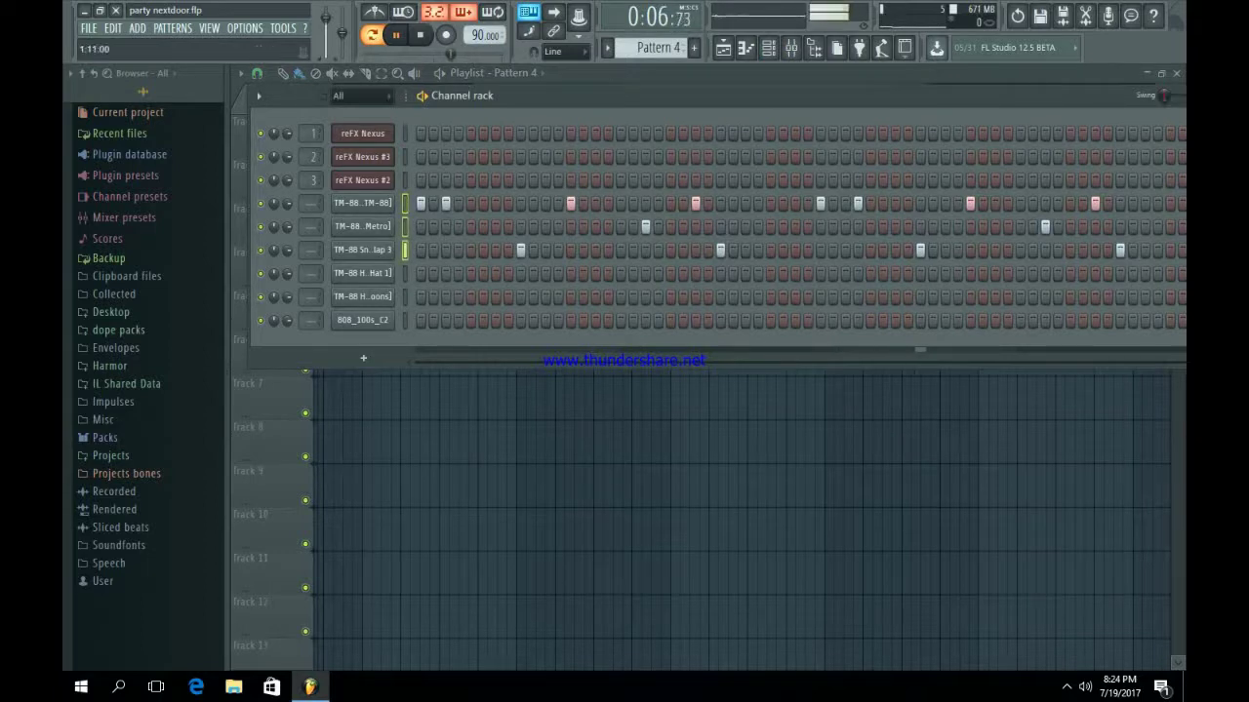
pyautogui.click(791, 48)
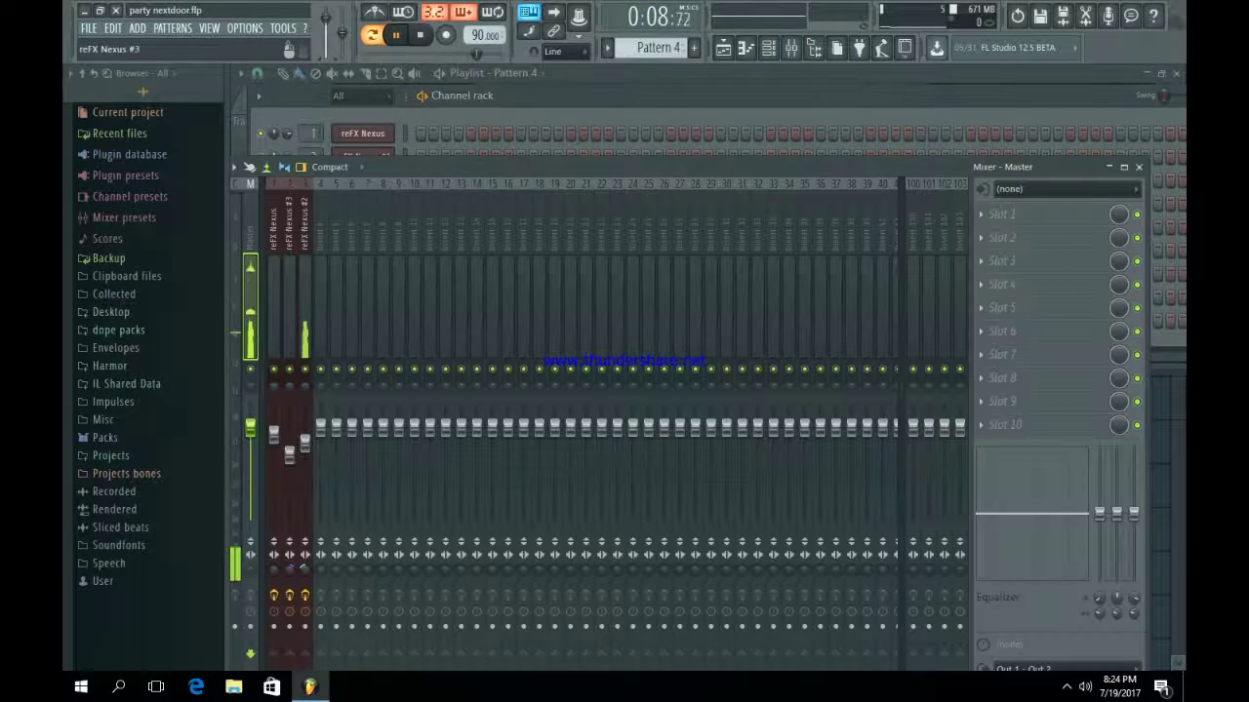
pyautogui.rightClick(324, 190)
pyautogui.moveTo(404, 305)
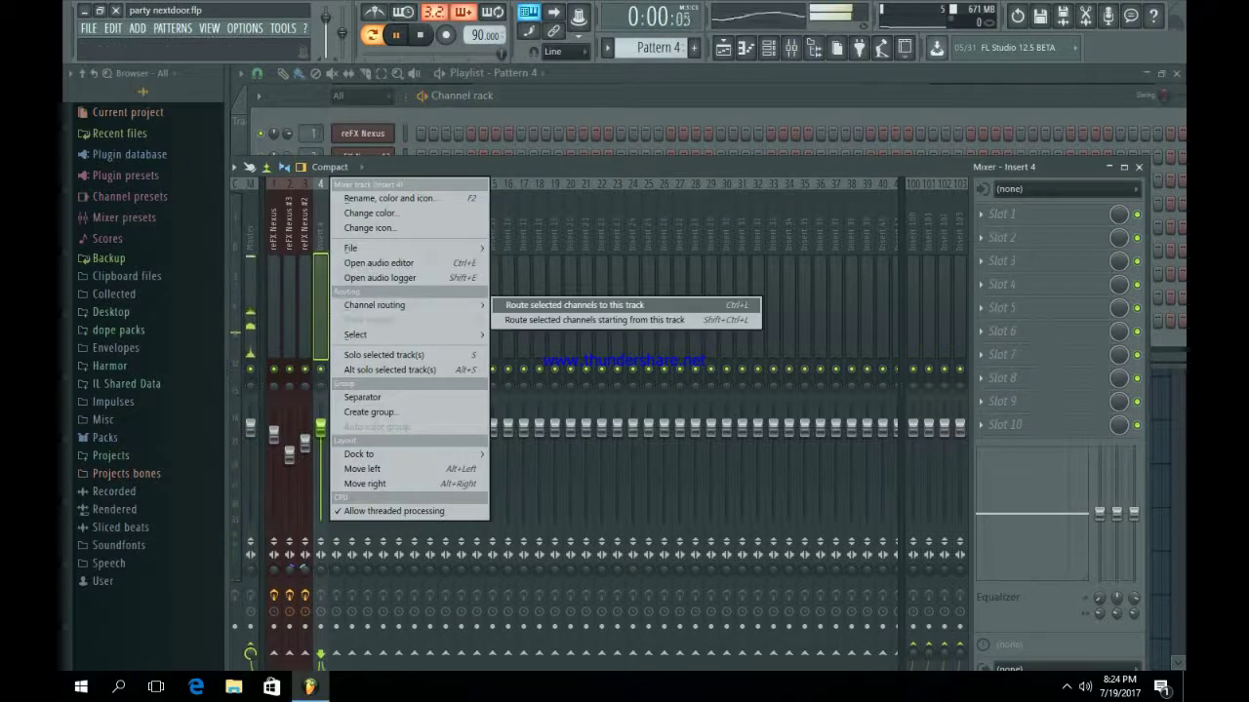
pyautogui.click(546, 305)
pyautogui.rightClick(323, 191)
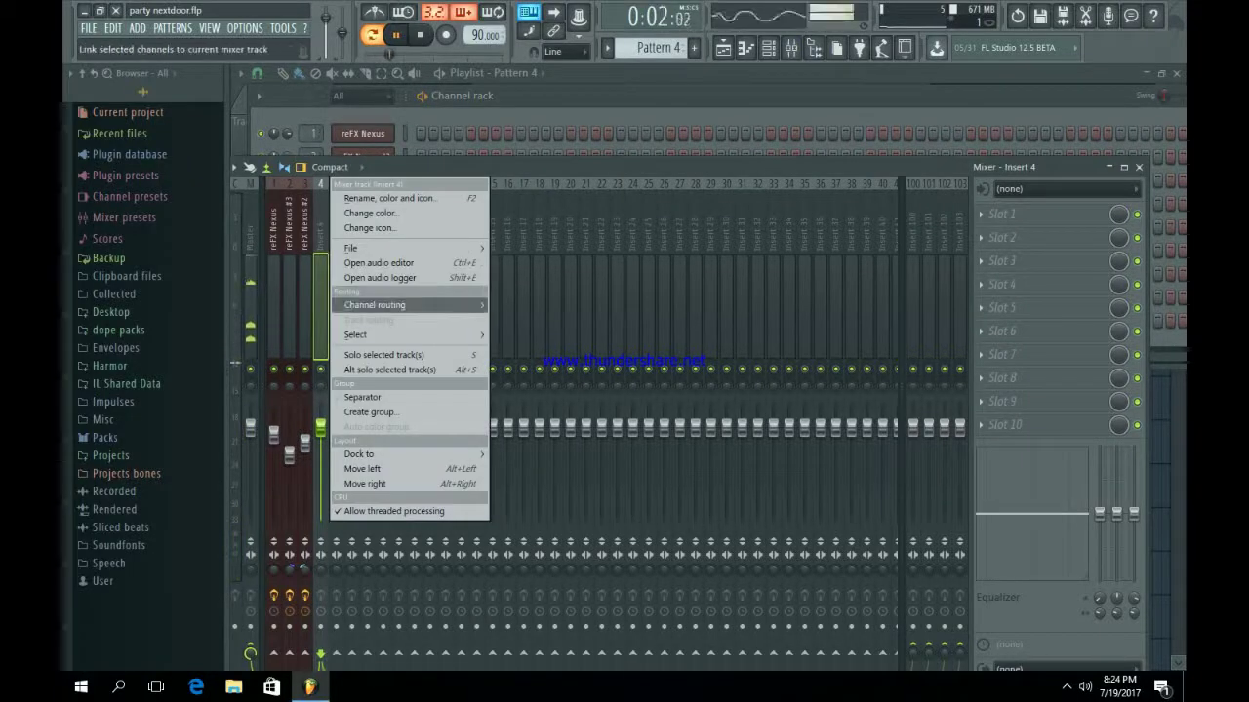
pyautogui.moveTo(390, 305)
pyautogui.click(566, 319)
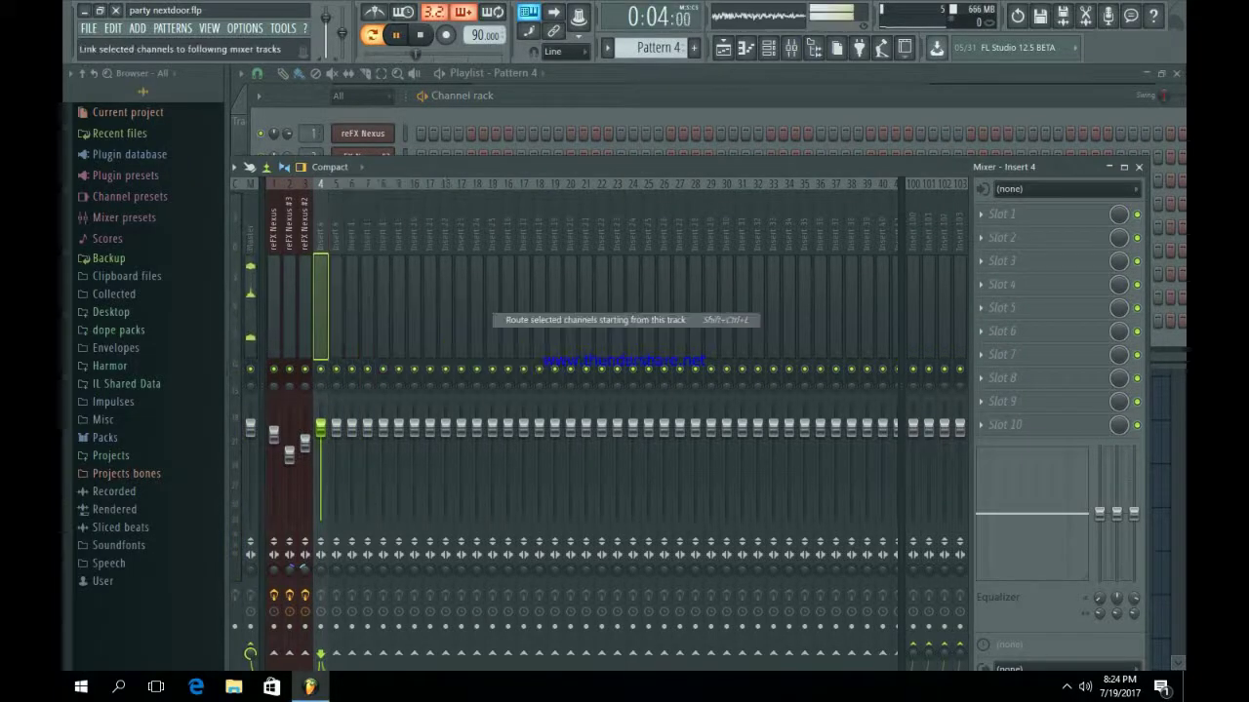
# Solo the TM-88 Kicks track and insert Fruity Parametric EQ 2 with a low-end boost and a high cut.
pyautogui.rightClick(320, 380)
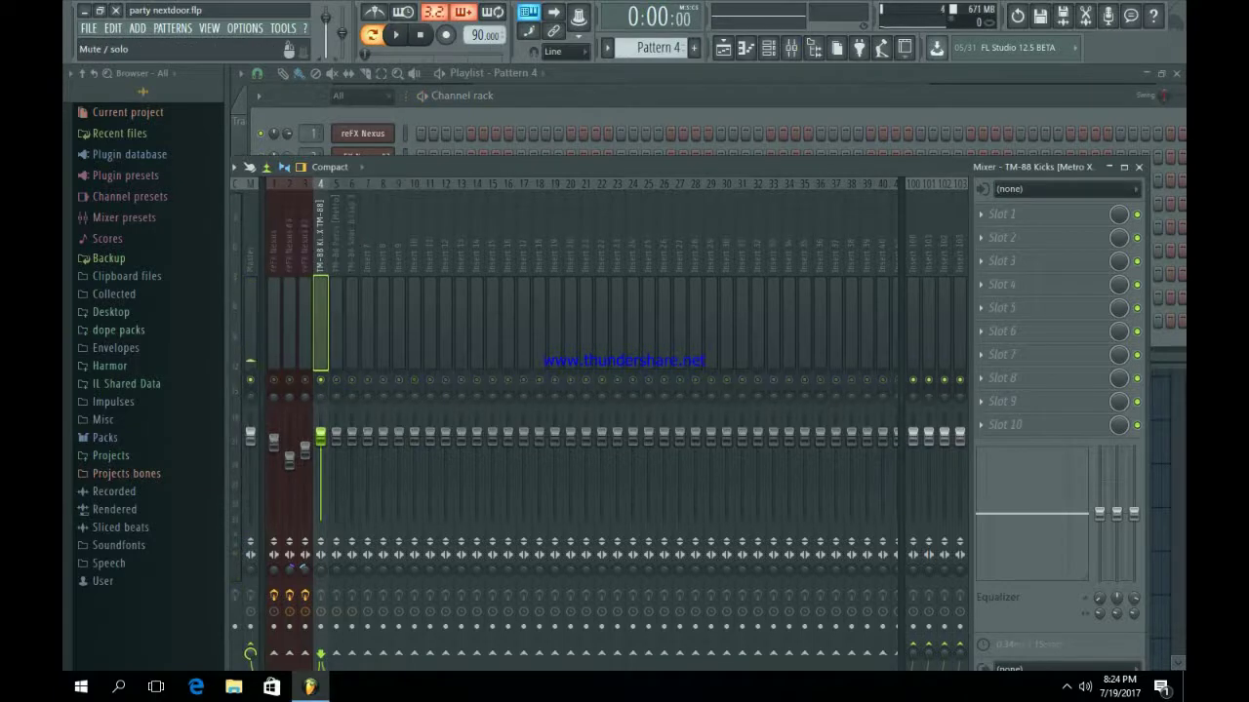
pyautogui.press('space')
pyautogui.click(981, 215)
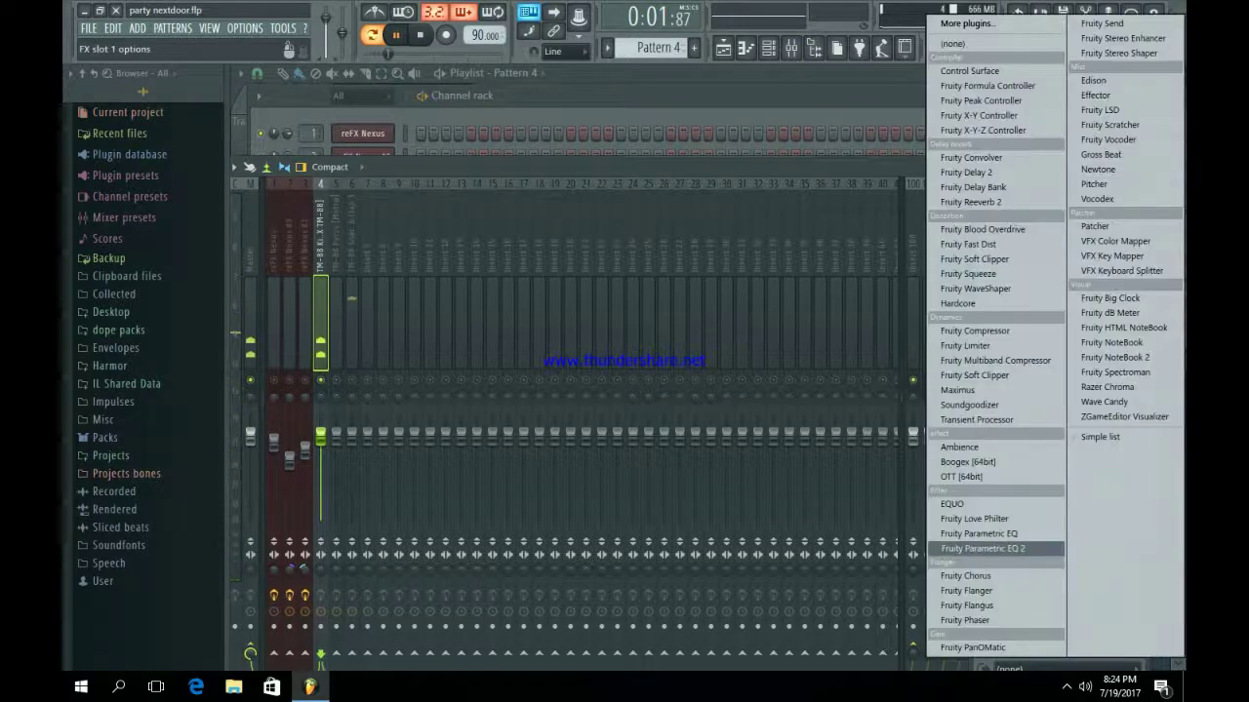
pyautogui.click(979, 548)
pyautogui.moveTo(387, 313); pyautogui.dragTo(352, 301)
pyautogui.moveTo(559, 312); pyautogui.dragTo(558, 380)
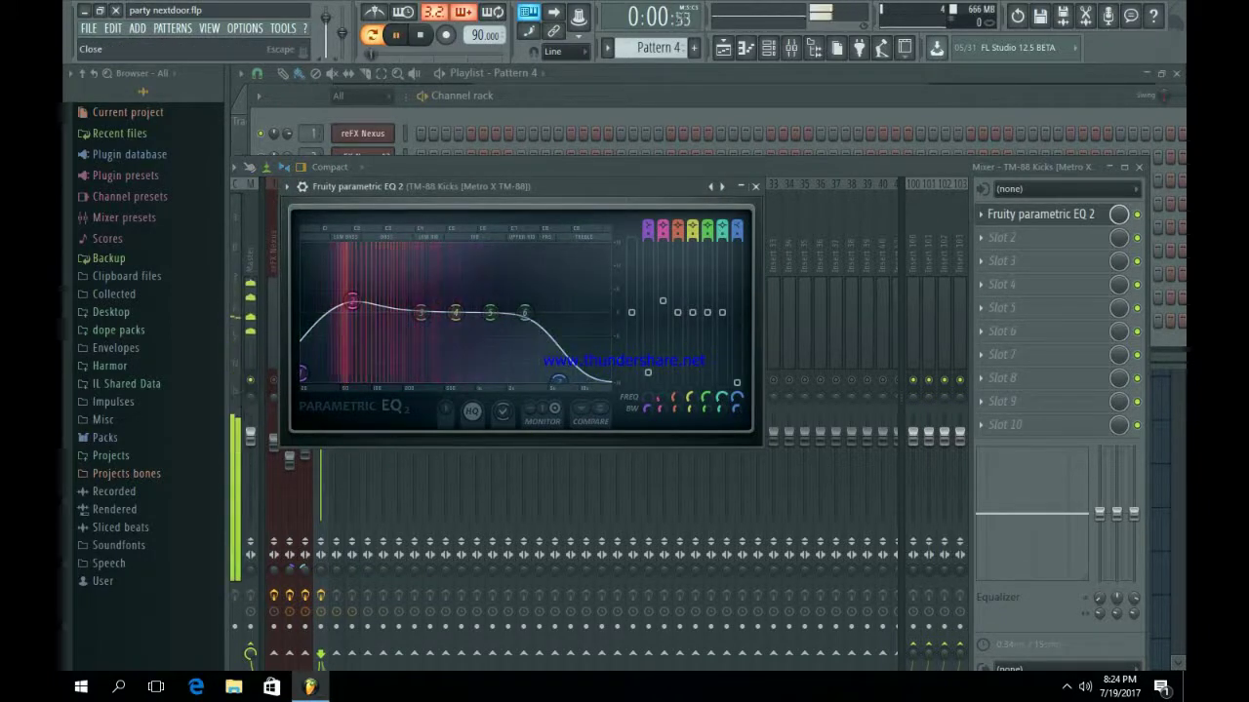
pyautogui.press('Escape')
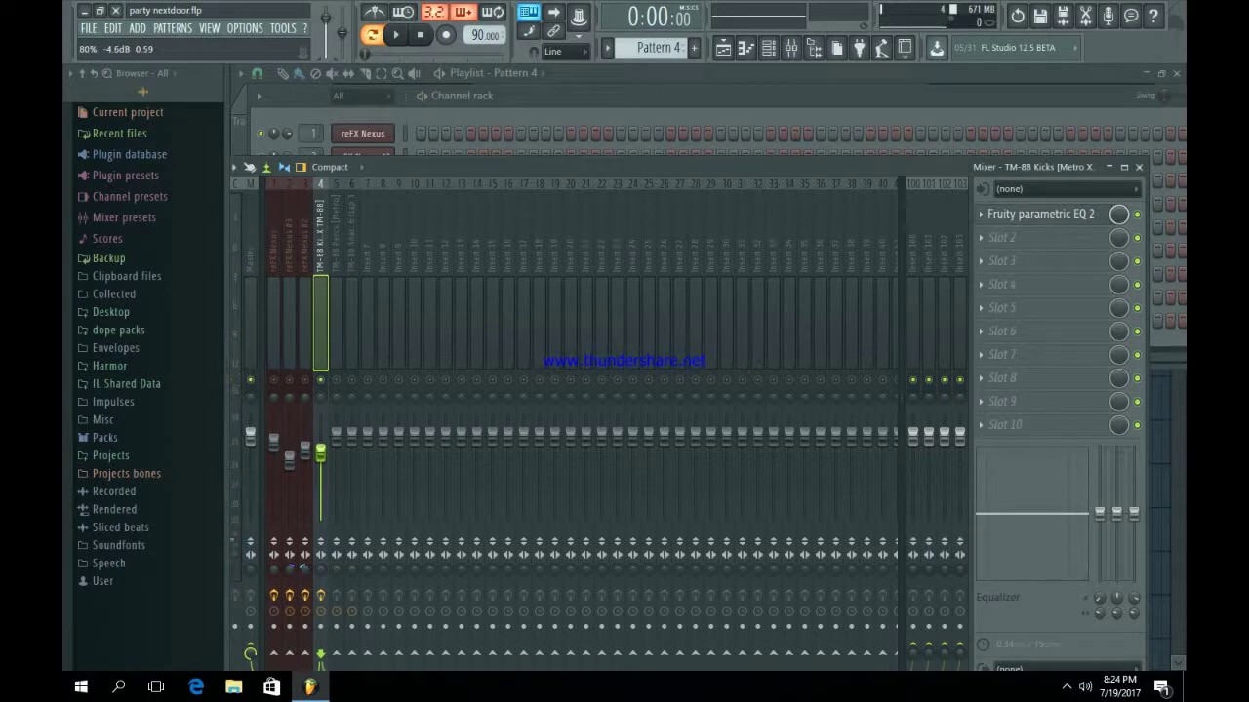
# Lower the mixer faders of the three reFX Nexus tracks, setting reFX Nexus #2 to 66%.
pyautogui.moveTo(306, 450); pyautogui.dragTo(274, 459)
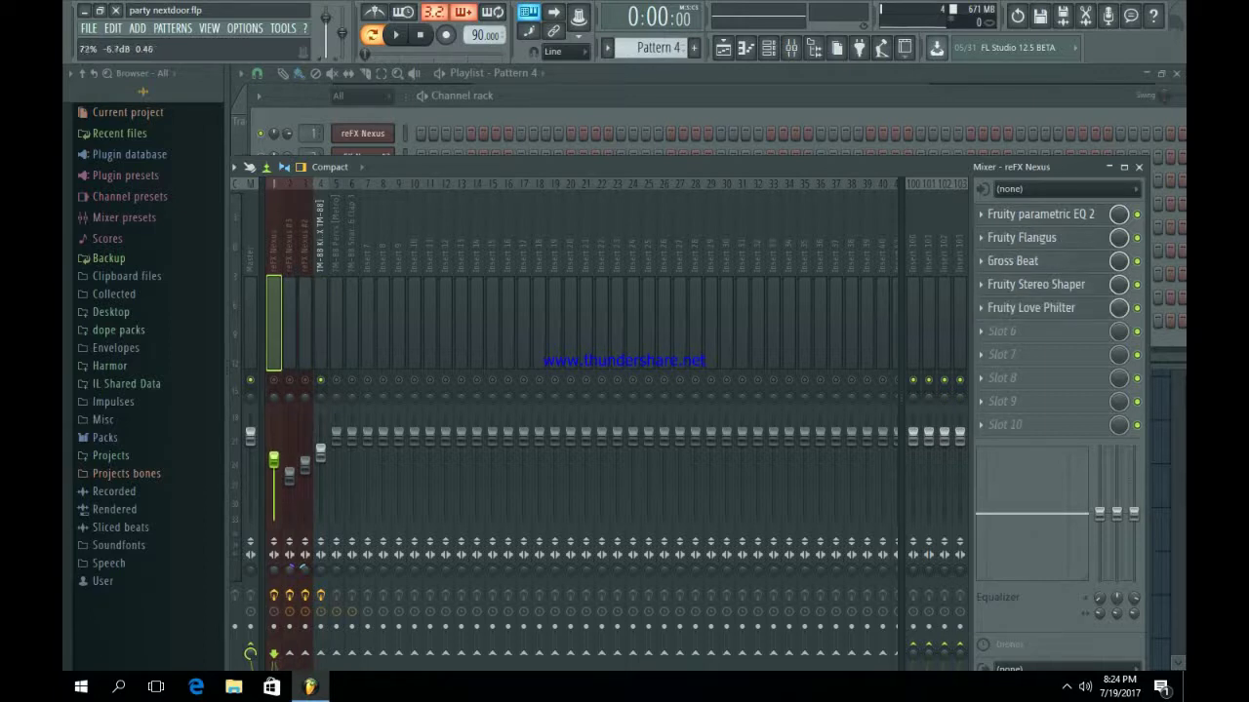
pyautogui.click(289, 475)
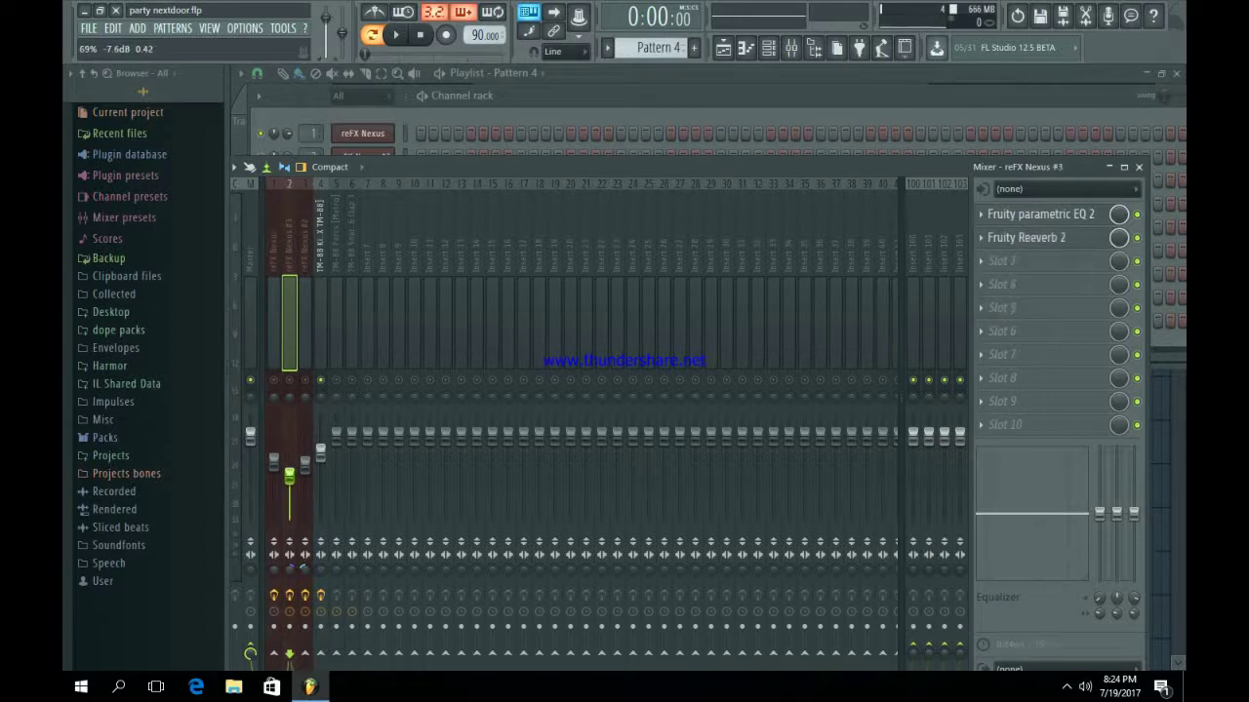
pyautogui.click(305, 462)
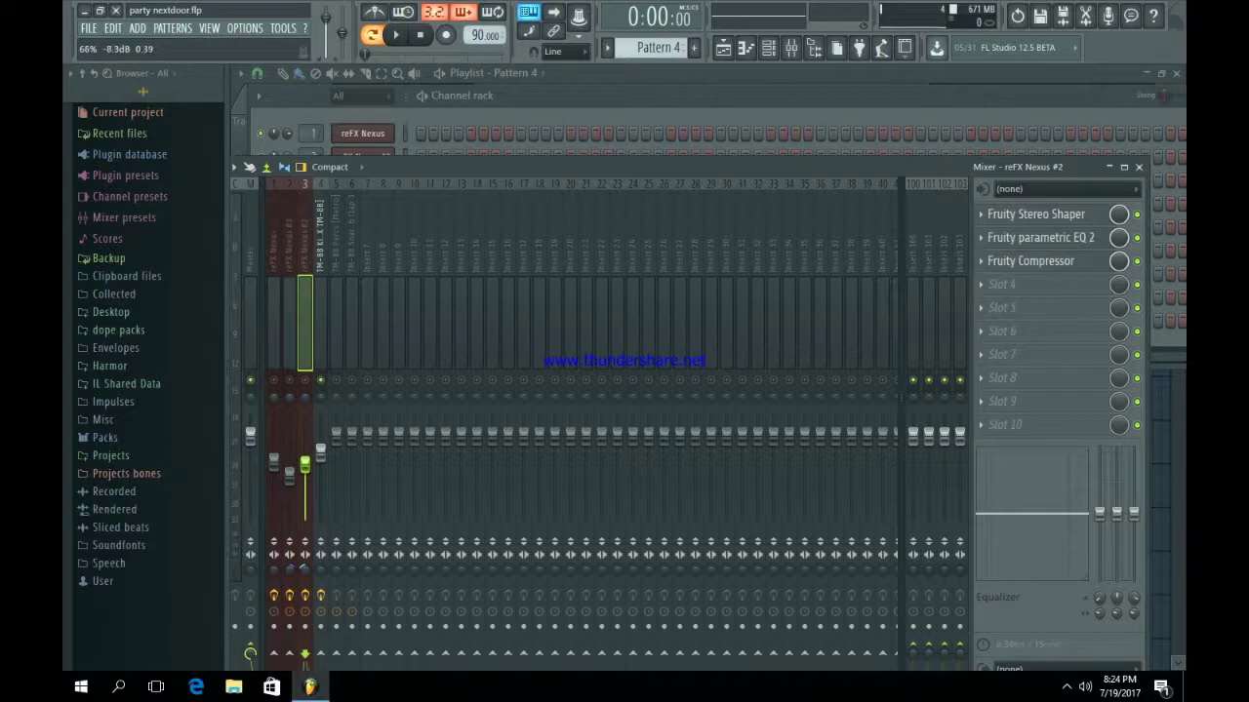
# Lower the Percs and Snare & Clap faders and adjust the stereo separation of the kick and snare tracks.
pyautogui.press('space')
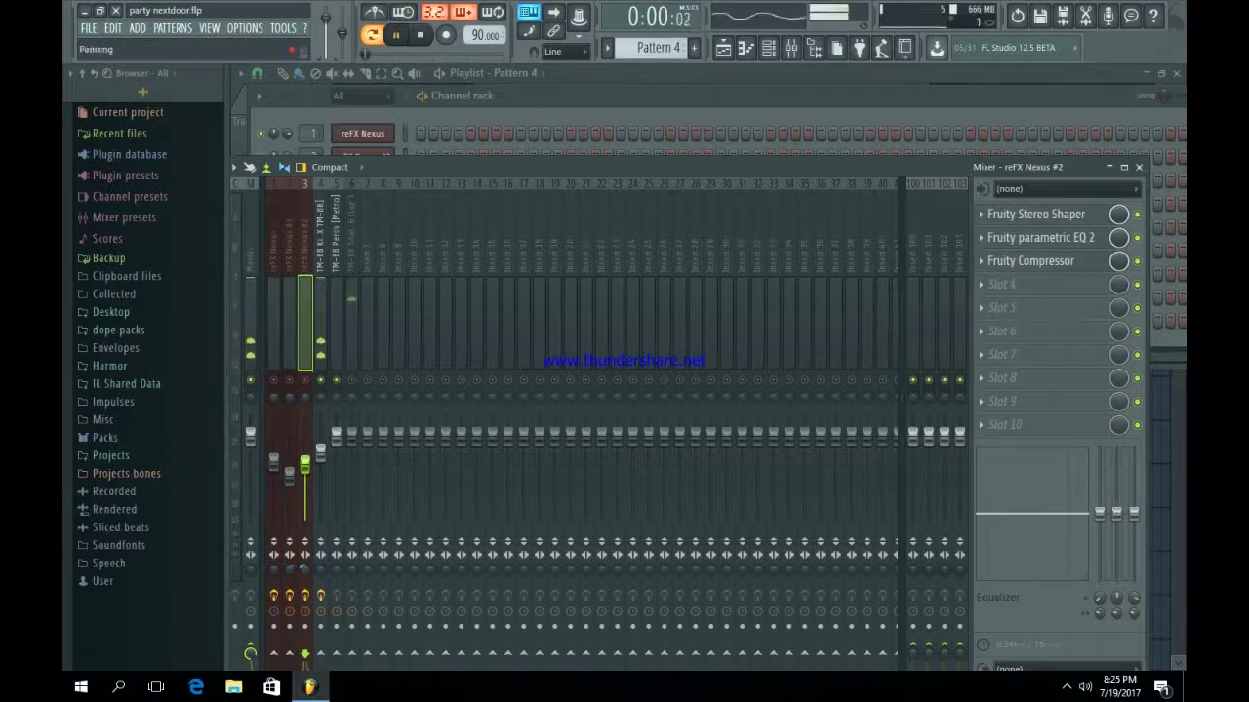
pyautogui.moveTo(336, 434); pyautogui.dragTo(352, 454)
pyautogui.press('space')
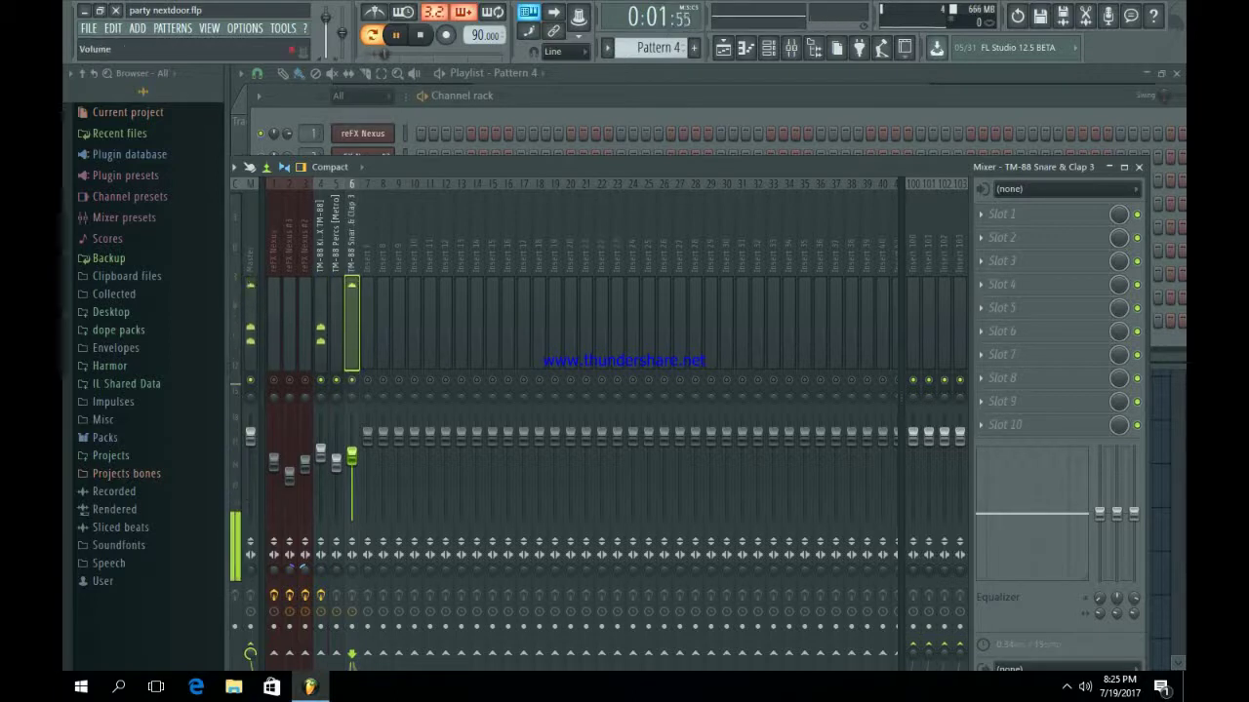
pyautogui.moveTo(320, 570); pyautogui.dragTo(351, 595)
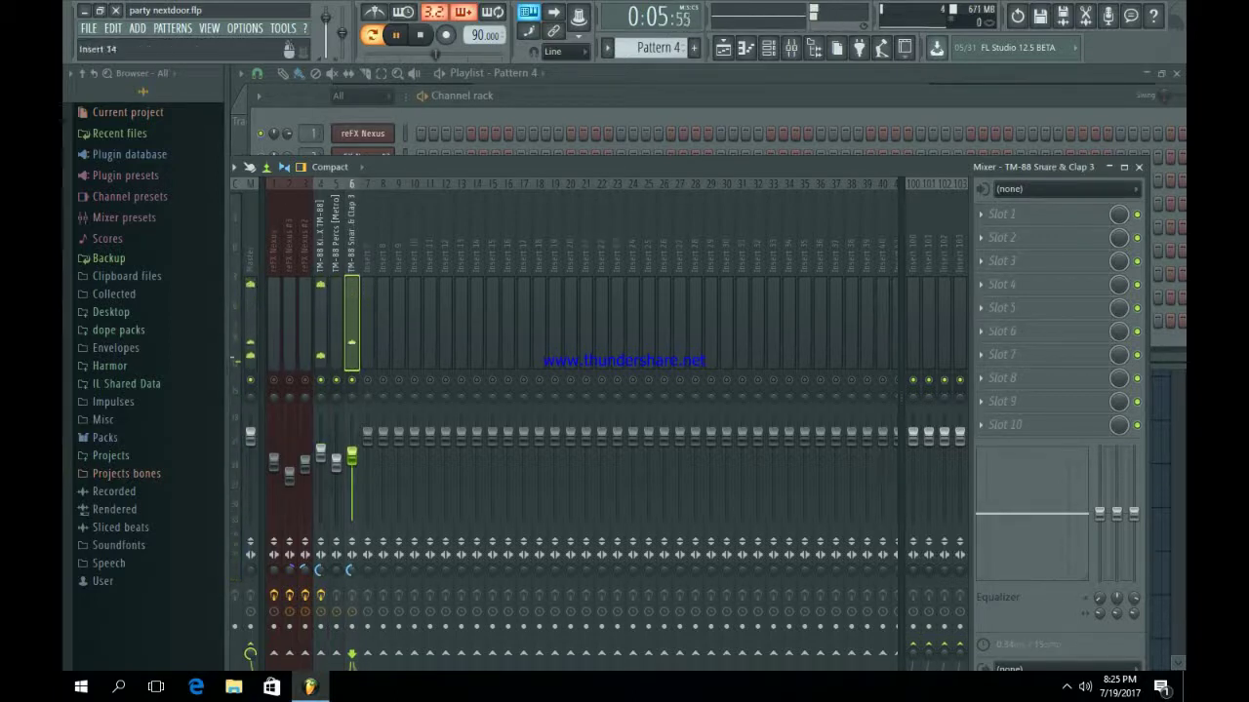
# Insert Fruity Parametric EQ 2 on the TM-88 Snare & Clap track, cutting the lowest frequencies and boosting bands 2 and 7.
pyautogui.click(1005, 214)
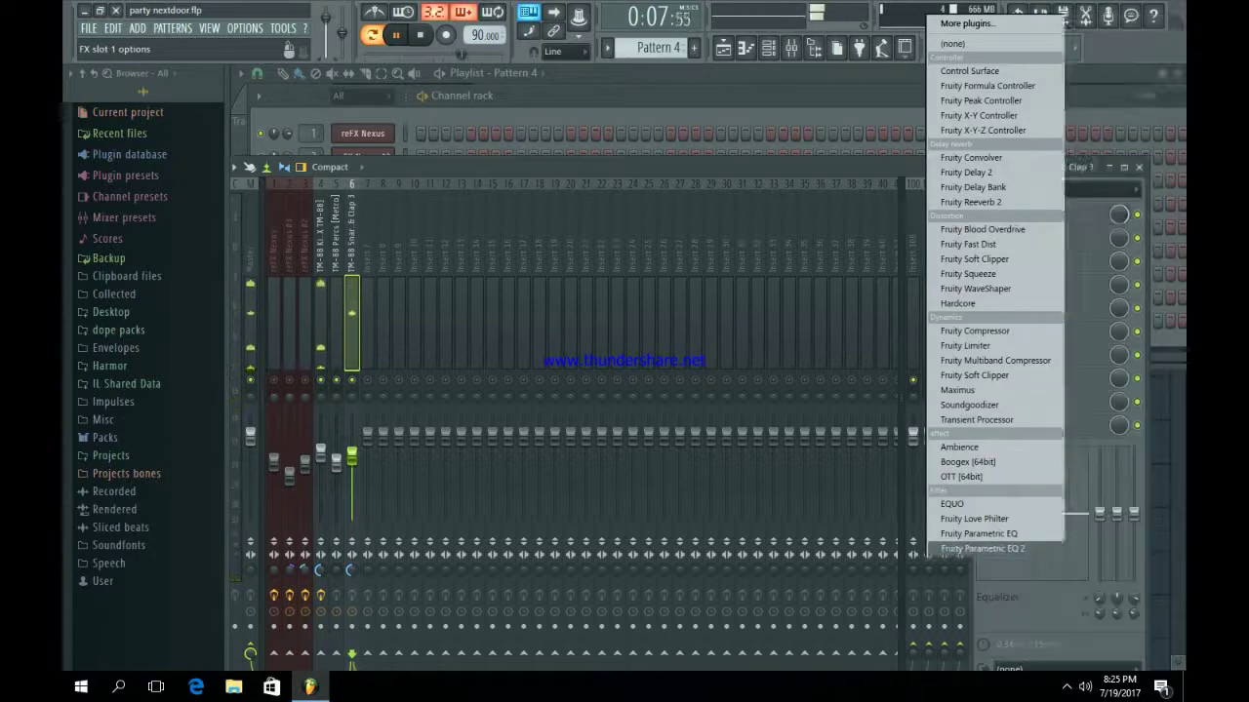
pyautogui.click(985, 382)
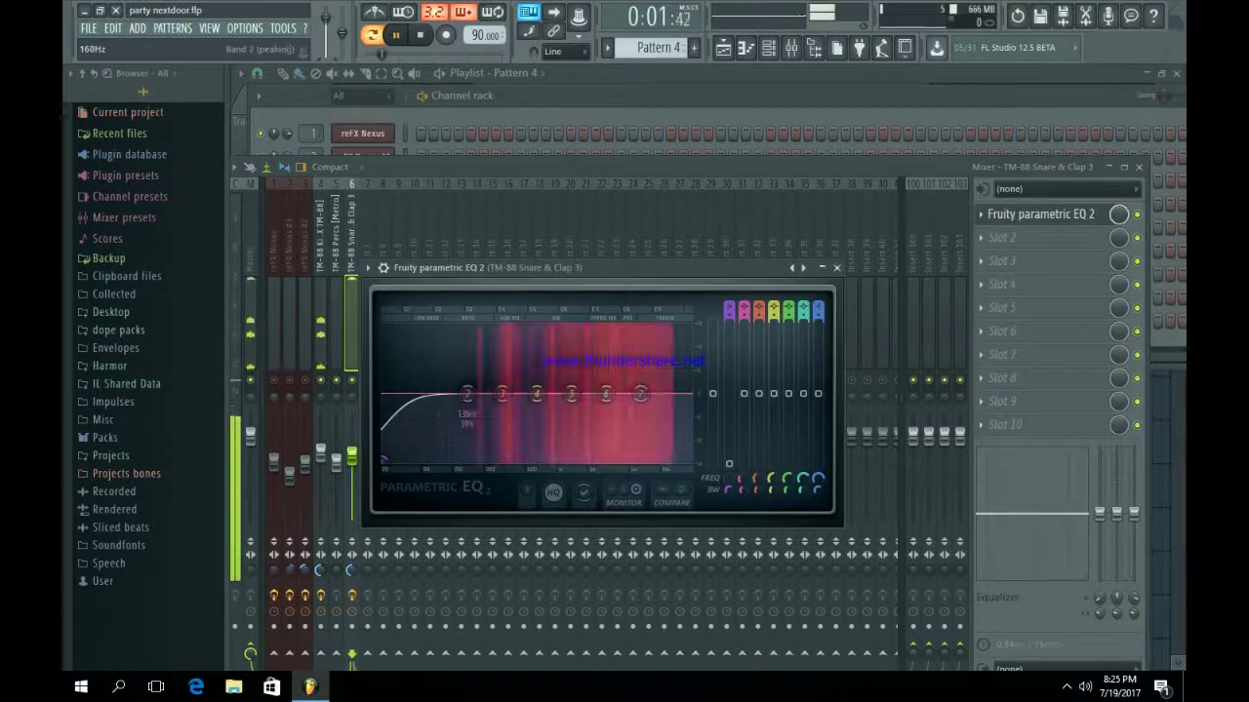
pyautogui.moveTo(468, 393); pyautogui.dragTo(476, 372)
pyautogui.press('space')
pyautogui.moveTo(640, 393); pyautogui.dragTo(631, 376)
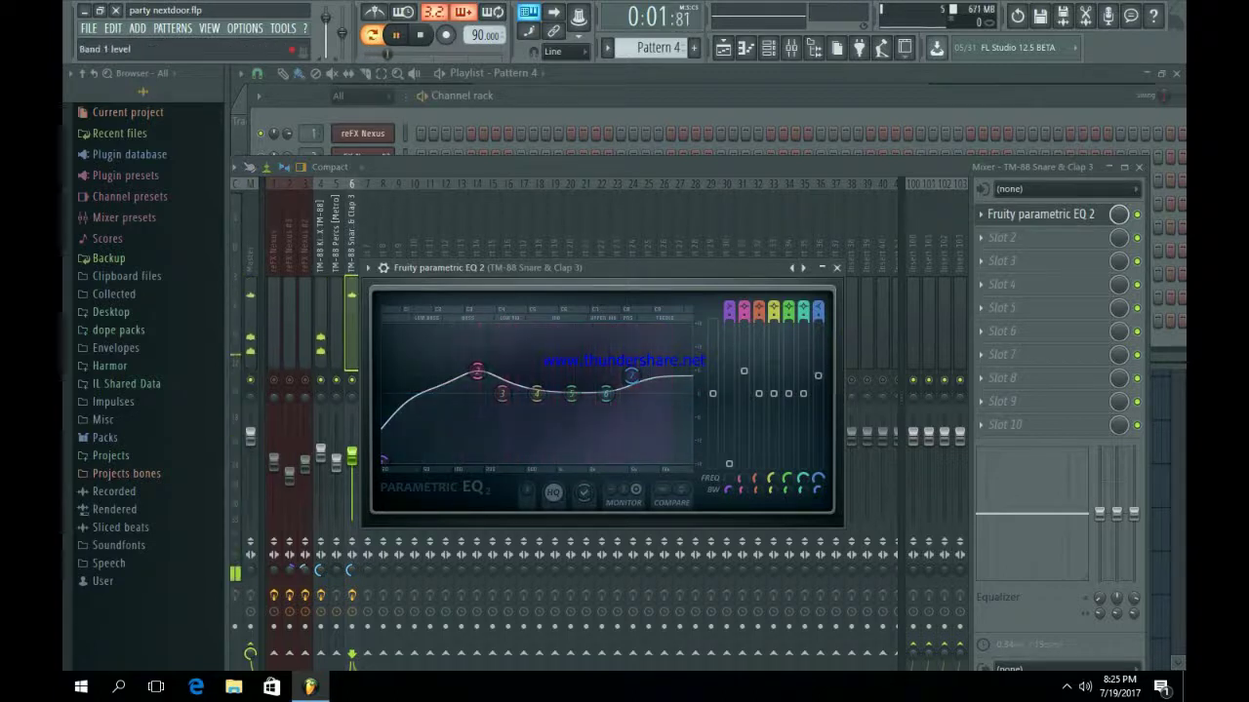
pyautogui.click(836, 267)
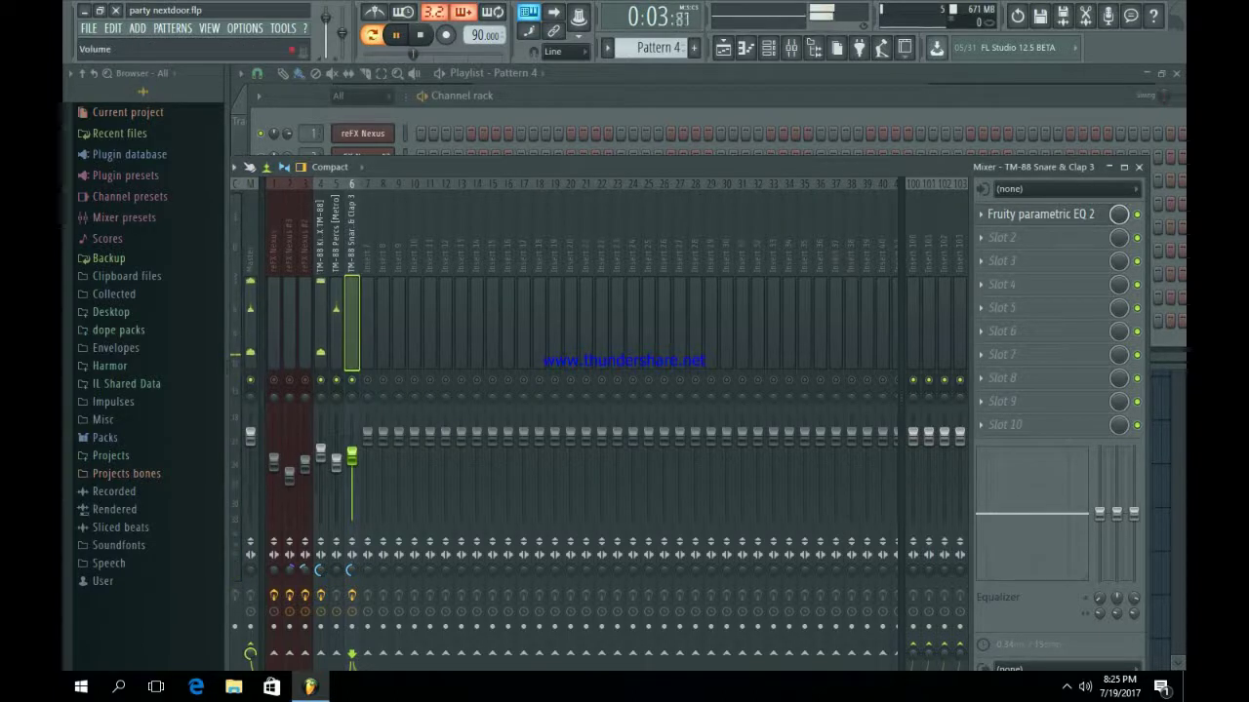
# Insert Fruity Reeverb 2 on the TM-88 Percs [Metro] track and raise its wet level.
pyautogui.click(320, 312)
pyautogui.click(336, 313)
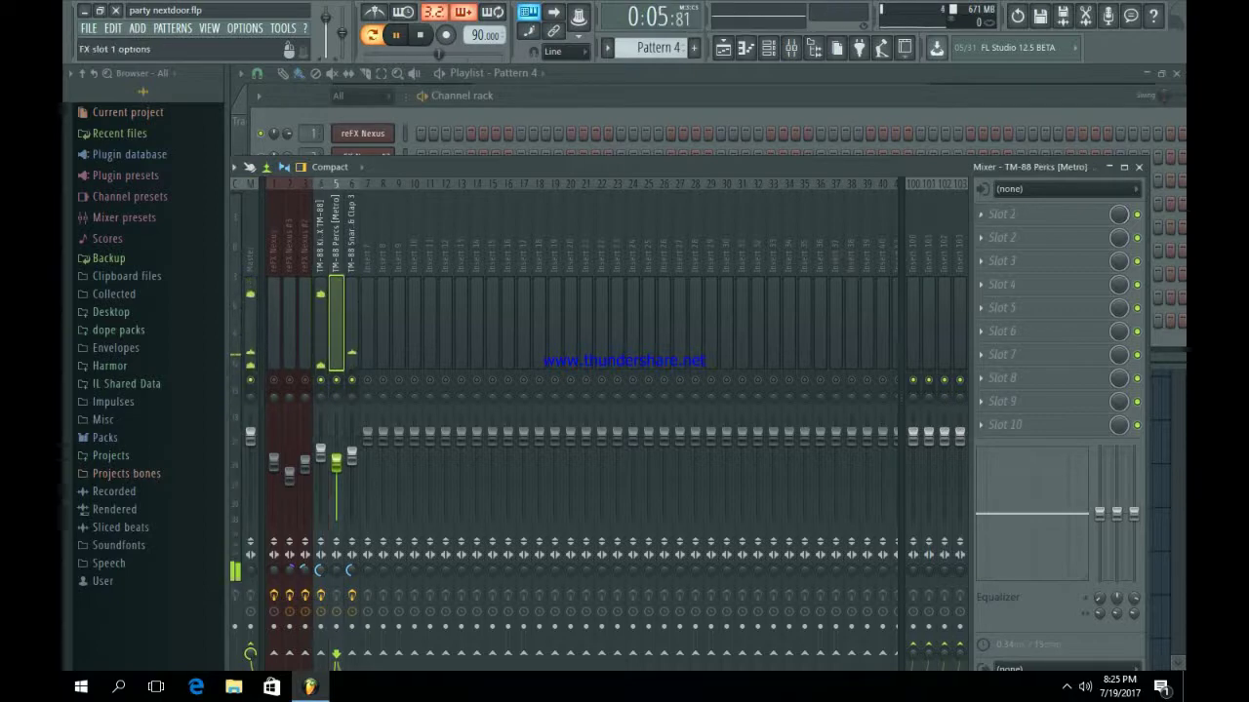
pyautogui.click(982, 214)
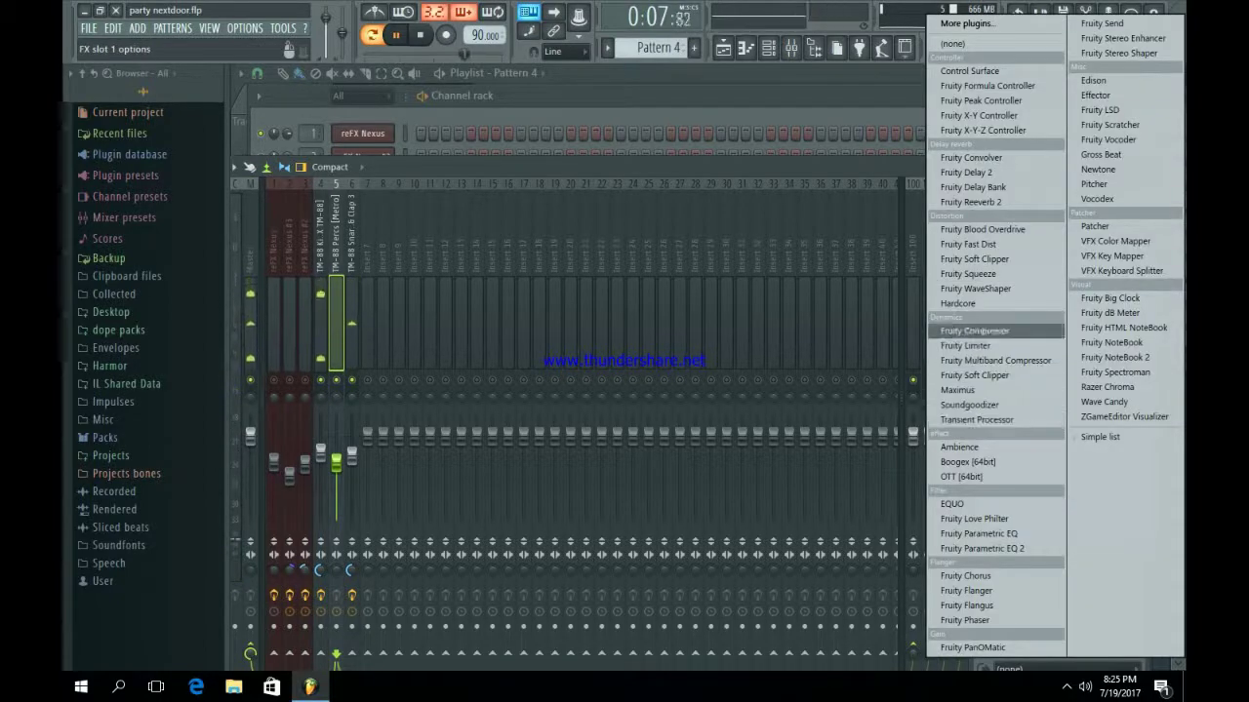
pyautogui.click(971, 202)
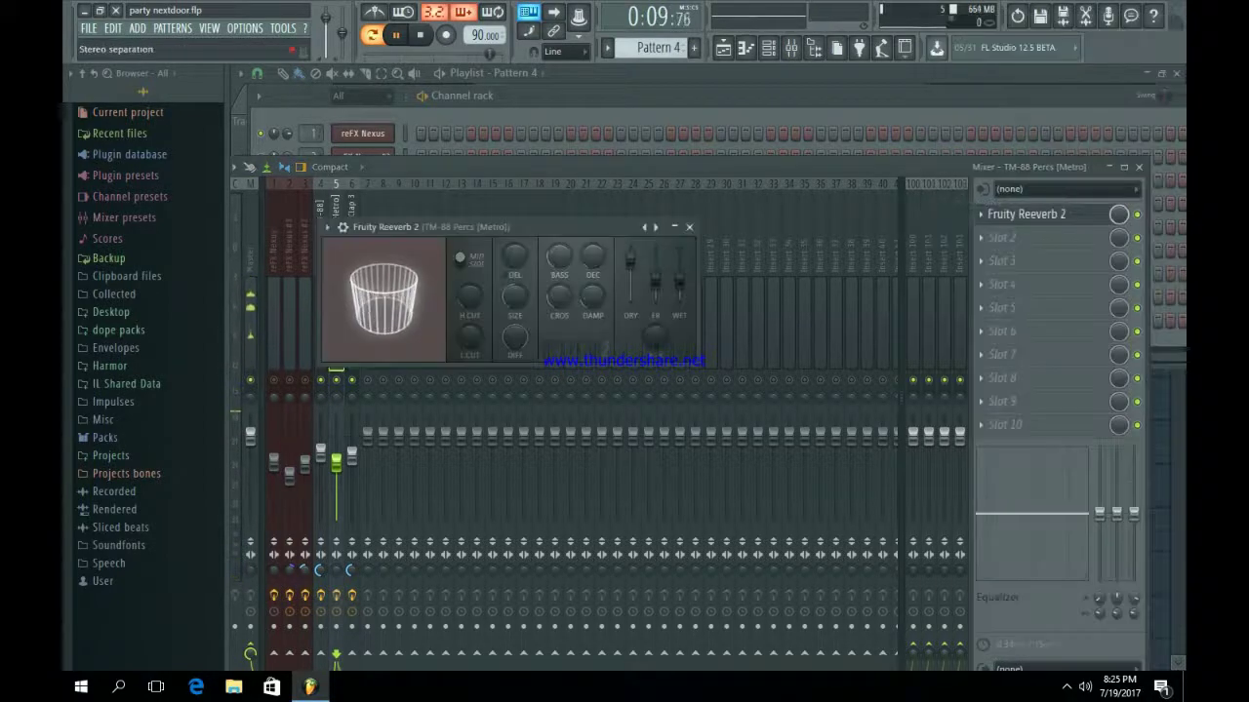
pyautogui.moveTo(680, 283); pyautogui.dragTo(680, 269)
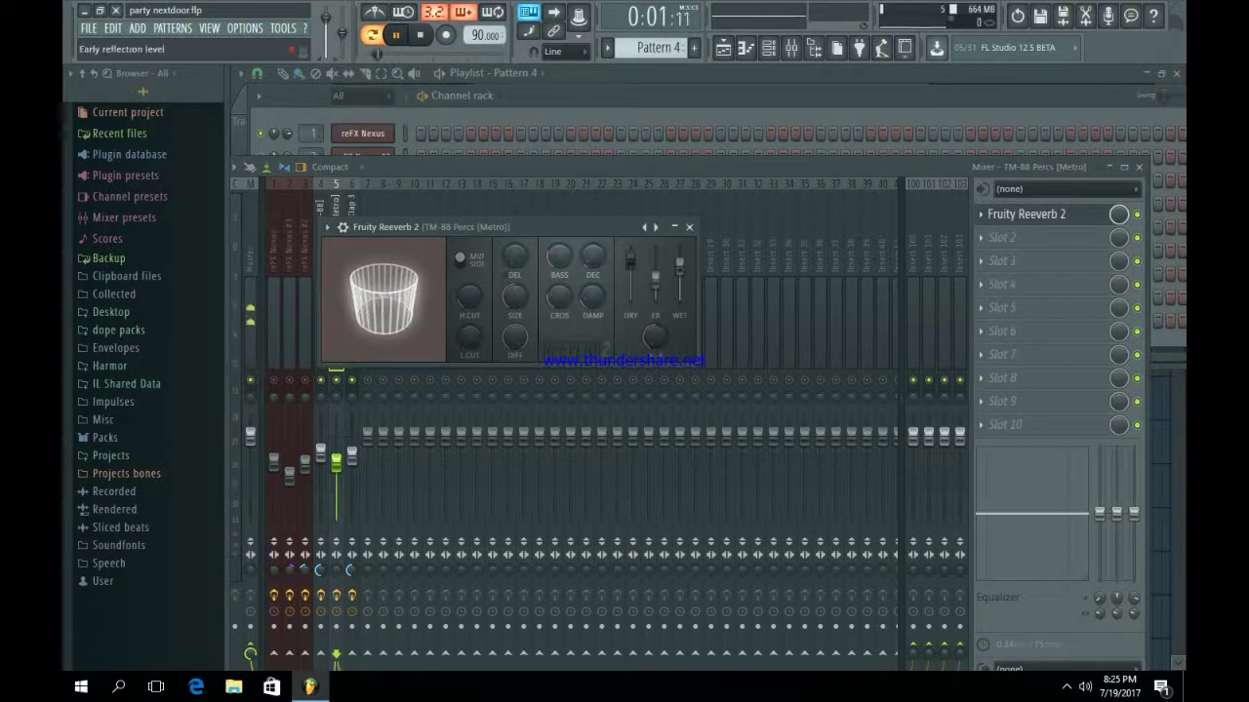
pyautogui.press('space')
pyautogui.click(688, 227)
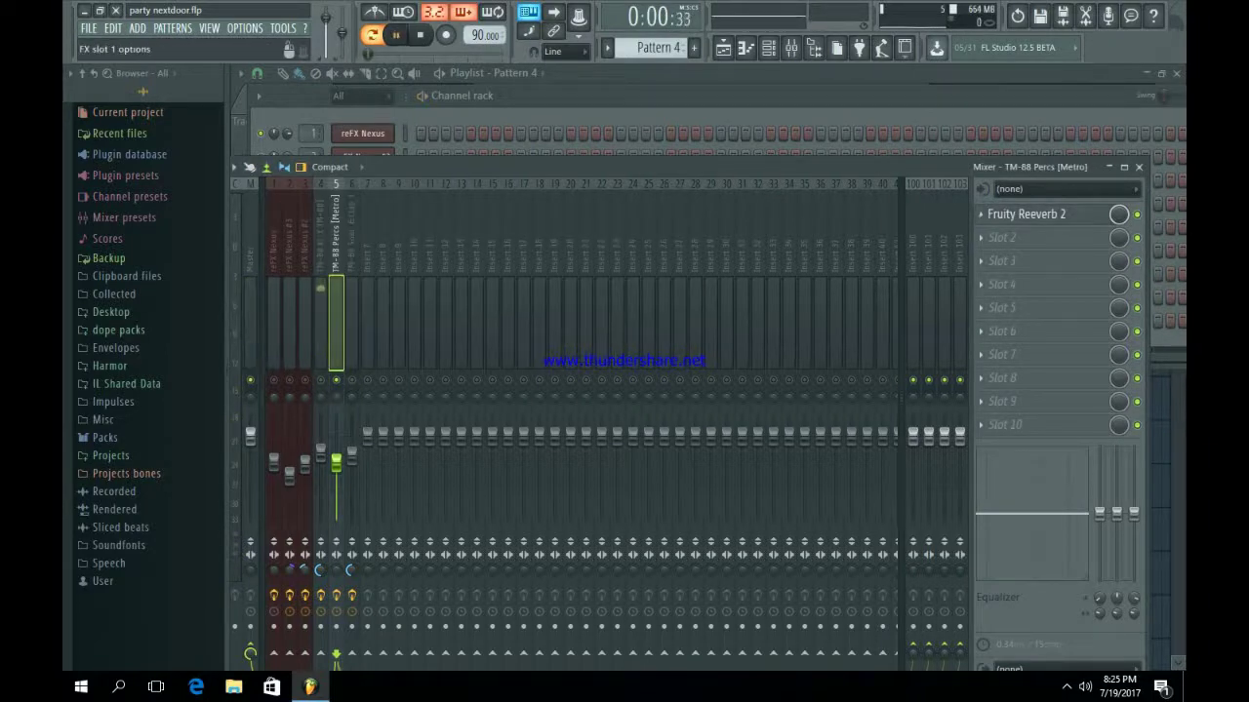
# Reduce the decay of the Fruity Reeverb 2 on the TM-88 Percs [Metro] track.
pyautogui.click(1025, 213)
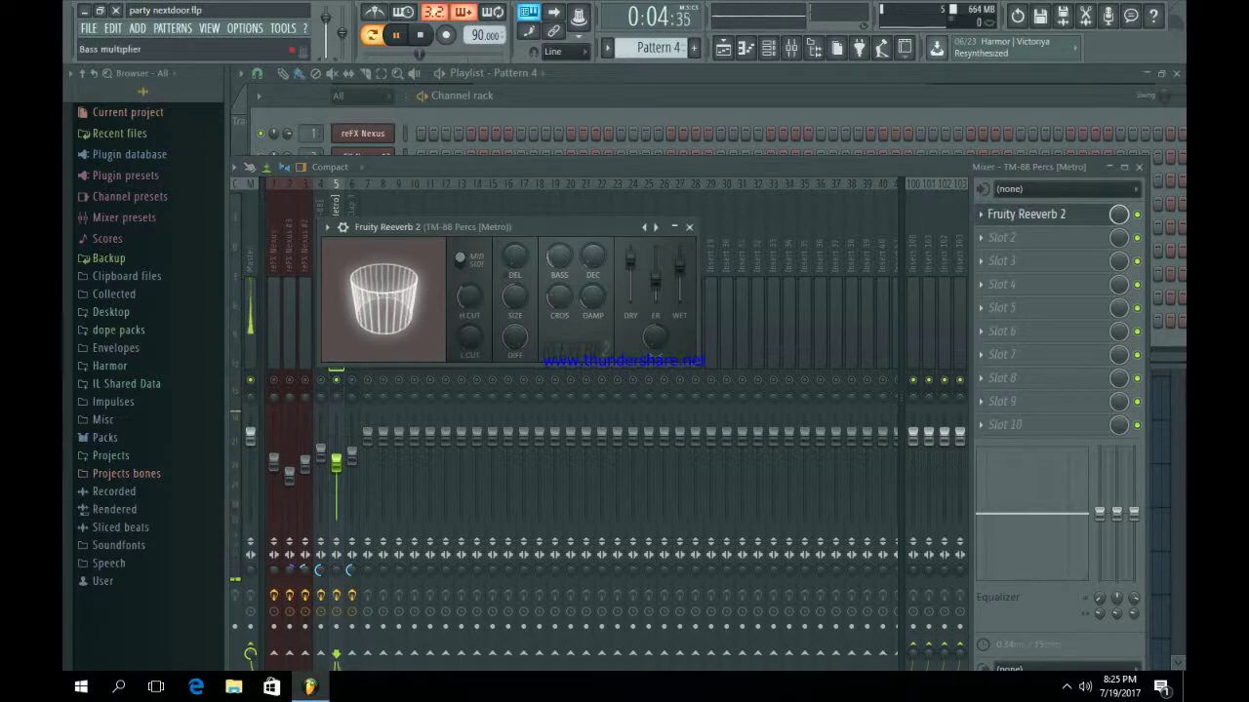
pyautogui.moveTo(592, 257); pyautogui.dragTo(593, 266)
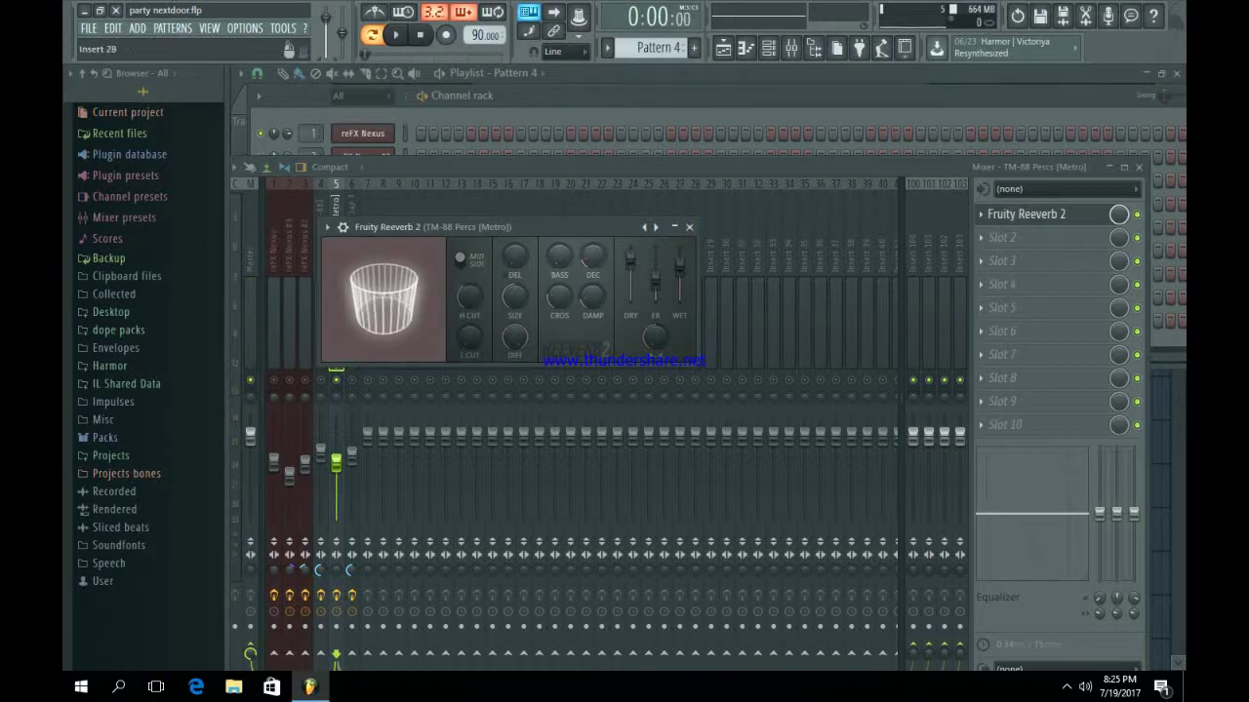
pyautogui.click(689, 227)
# Review the drum steps and kick notes during playback and lower the TM-88 Percs [Metro] fader slightly.
pyautogui.click(768, 47)
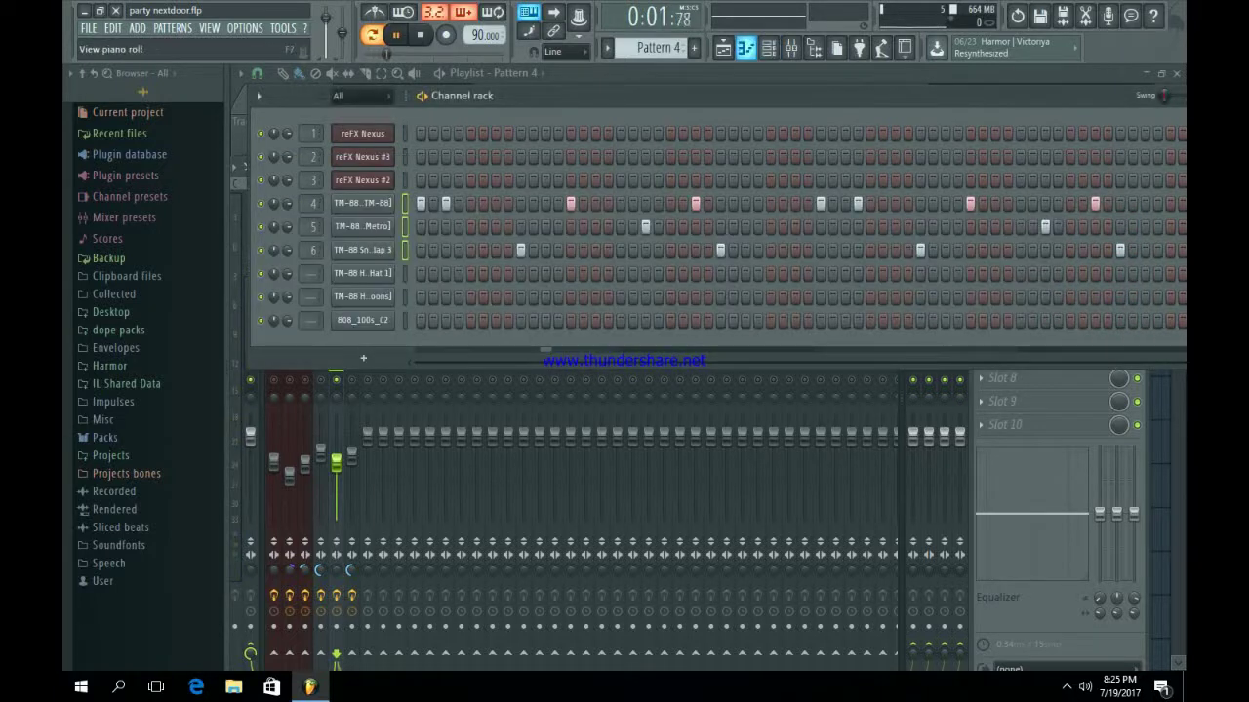
pyautogui.click(745, 47)
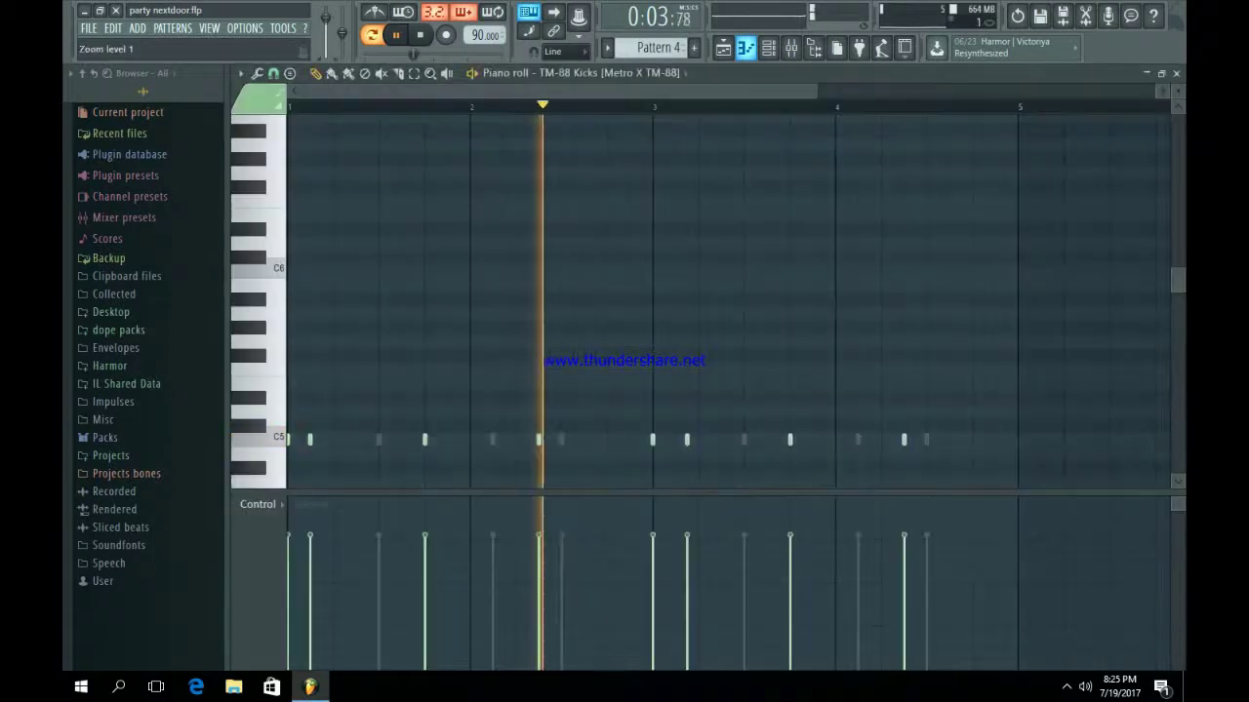
pyautogui.click(767, 46)
pyautogui.click(768, 47)
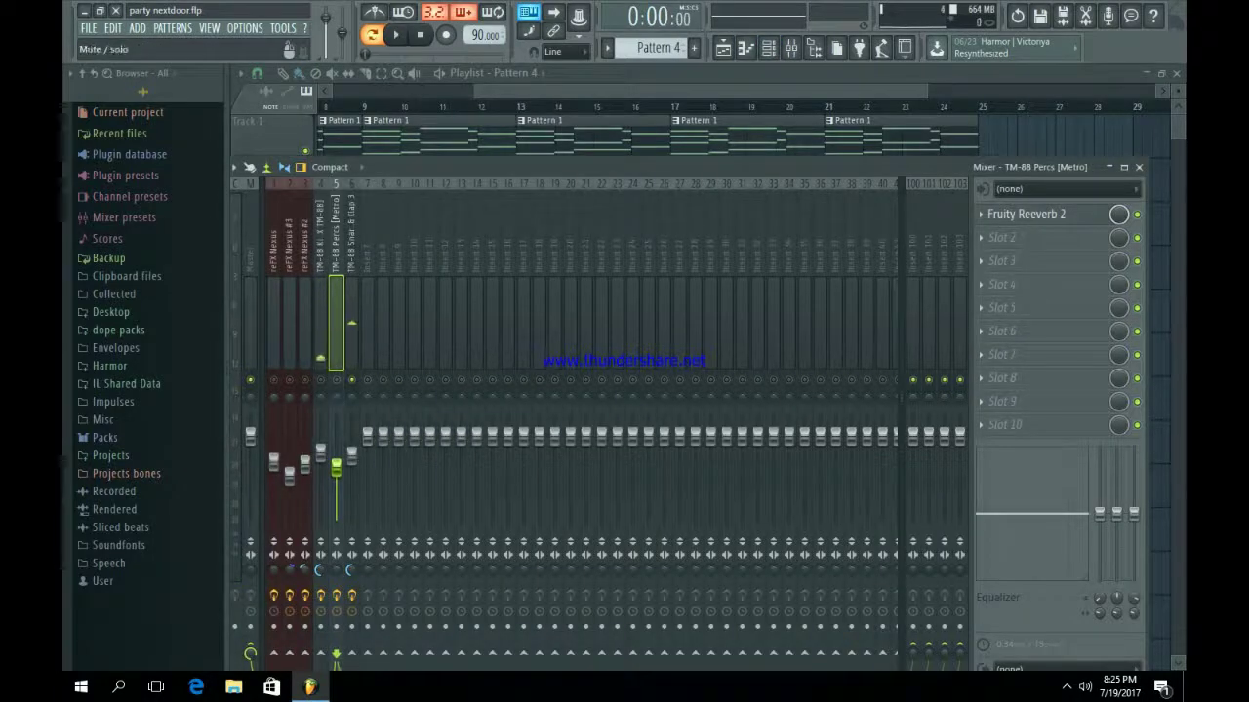
pyautogui.click(768, 47)
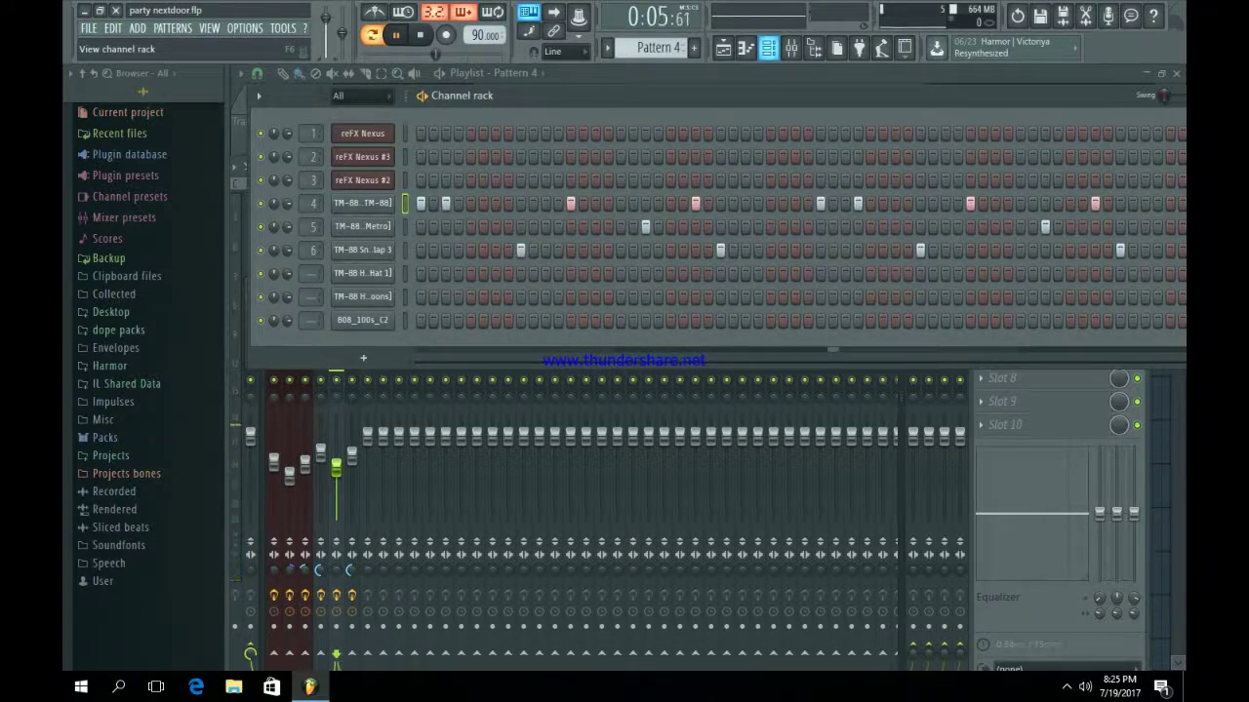
pyautogui.click(767, 47)
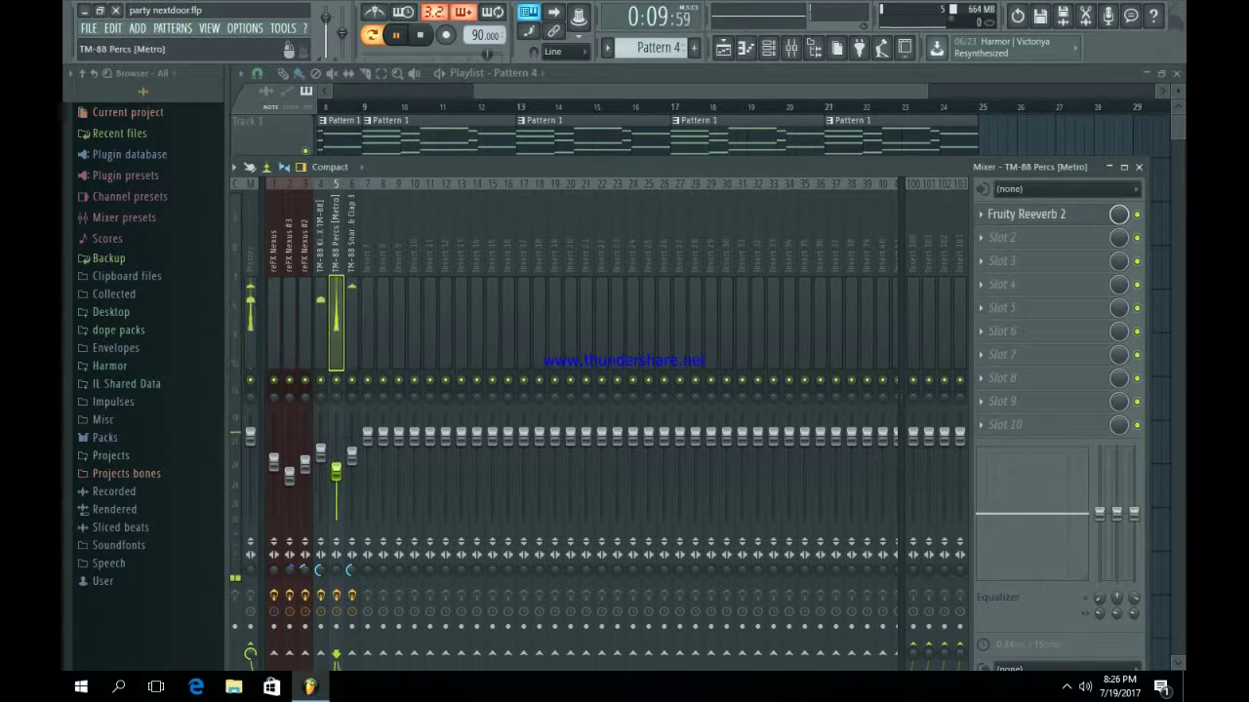
# Switch to the empty Pattern 5 and fill the TM-88 Hats [Goons] channel on every second step.
pyautogui.click(768, 47)
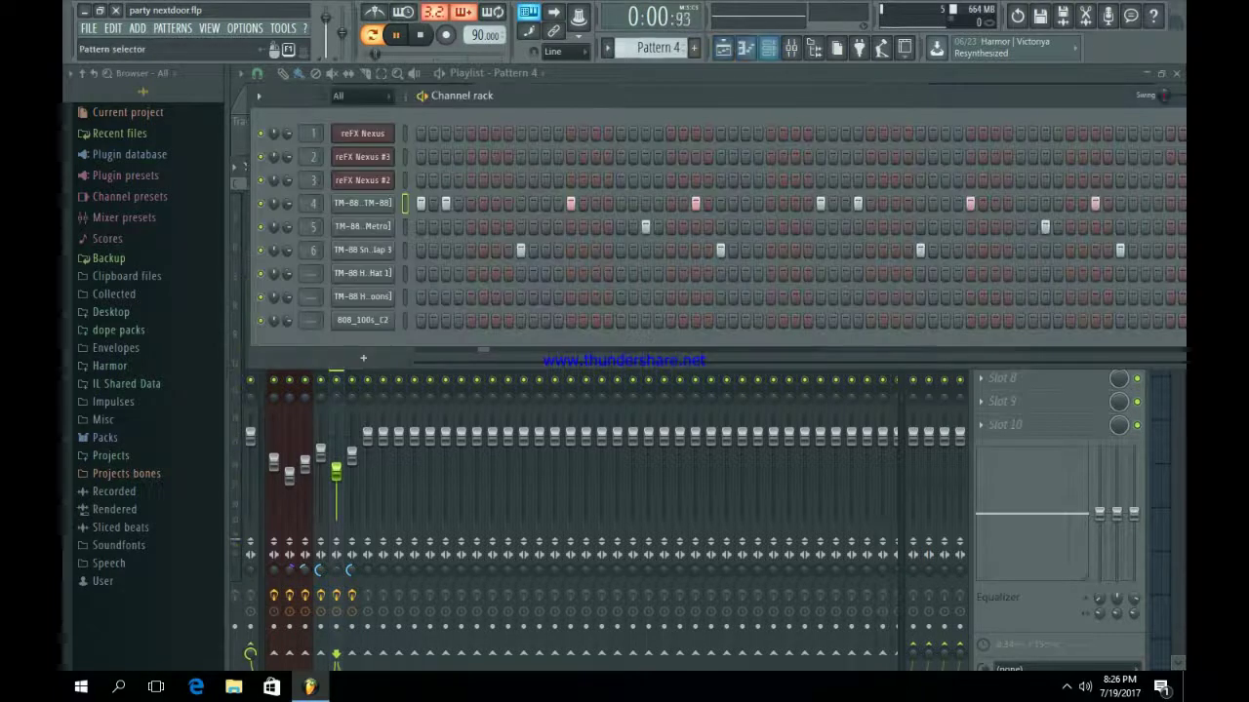
pyautogui.press('space')
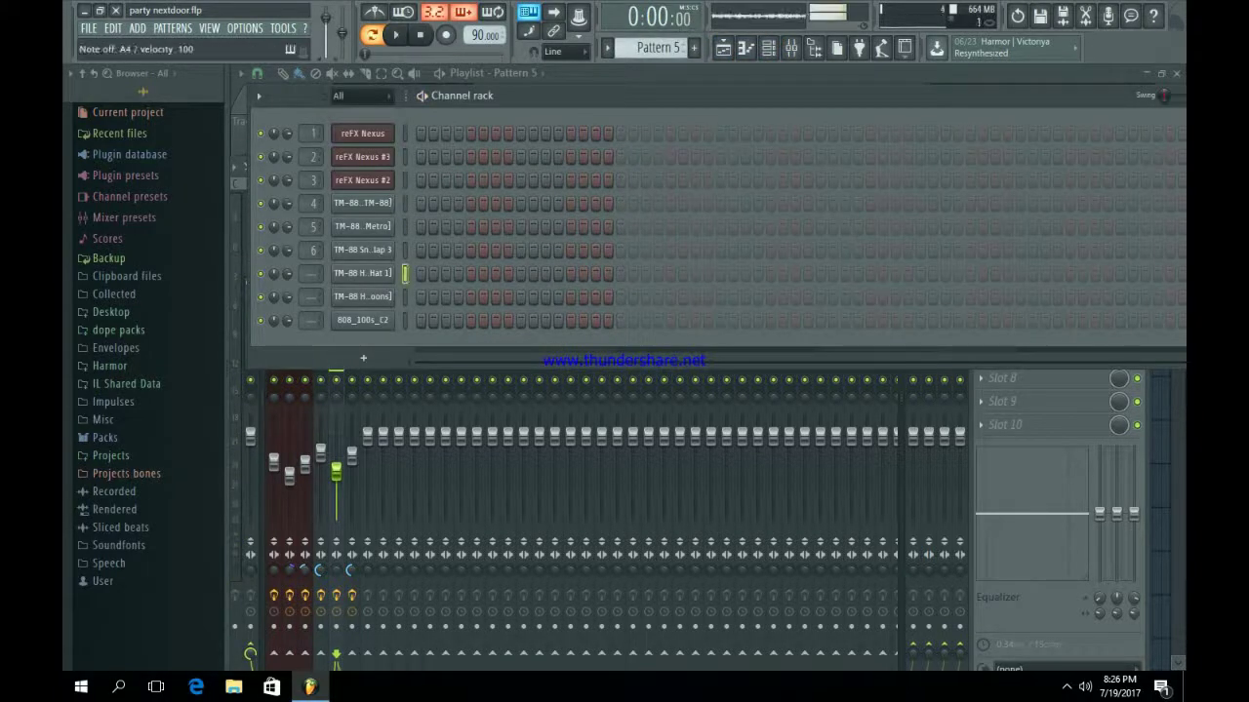
pyautogui.rightClick(333, 292)
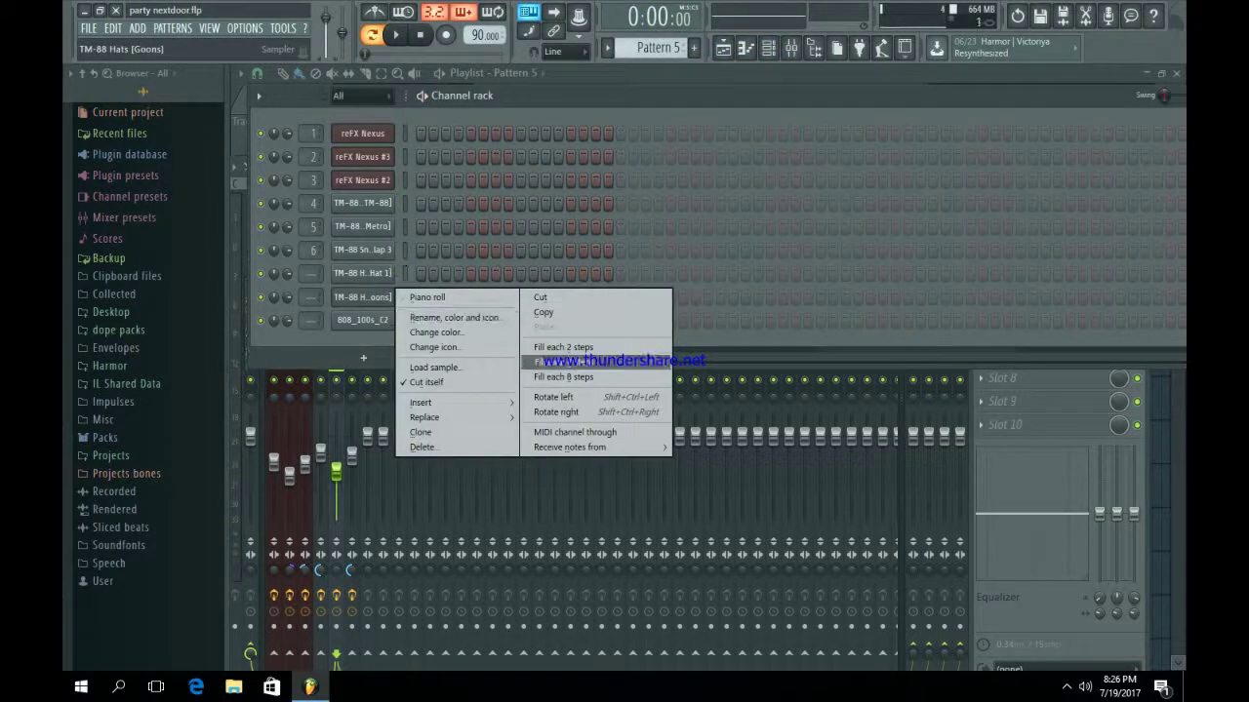
pyautogui.click(551, 343)
# Set the root note of the TM-88 Hats [Goons] channel to D5 while auditioning the pattern.
pyautogui.click(362, 297)
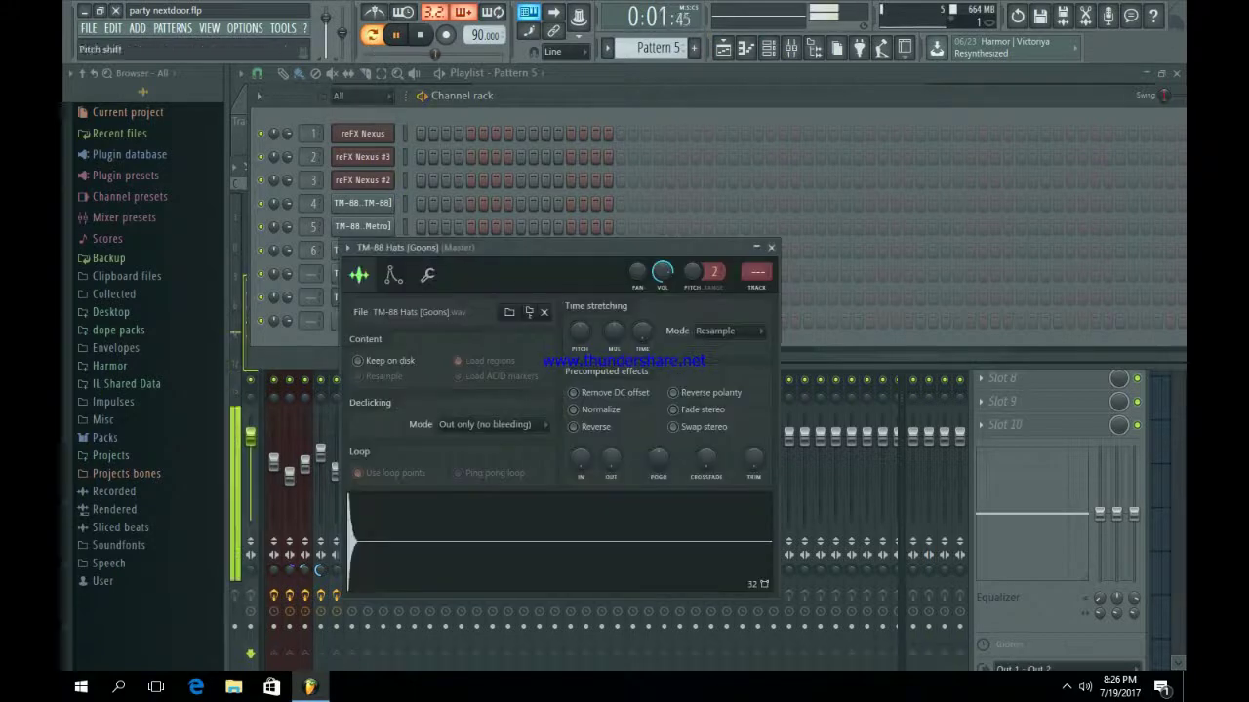
pyautogui.click(728, 332)
pyautogui.click(717, 360)
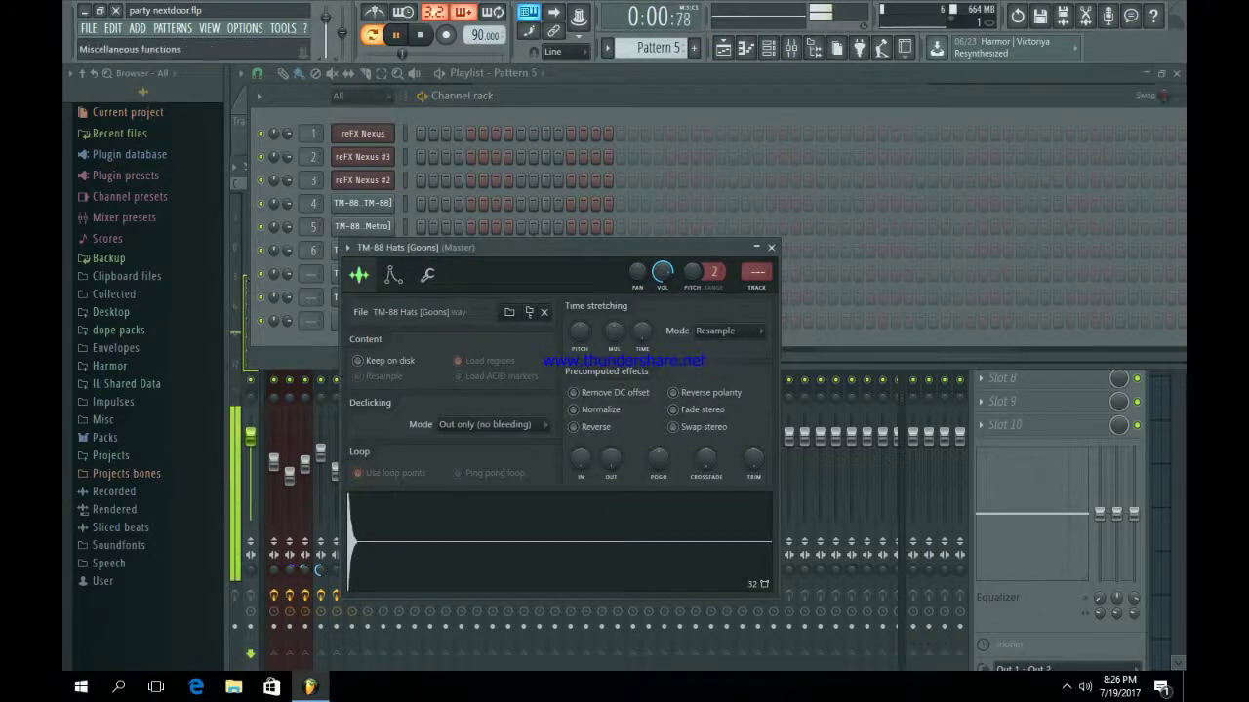
pyautogui.click(428, 274)
pyautogui.press('space')
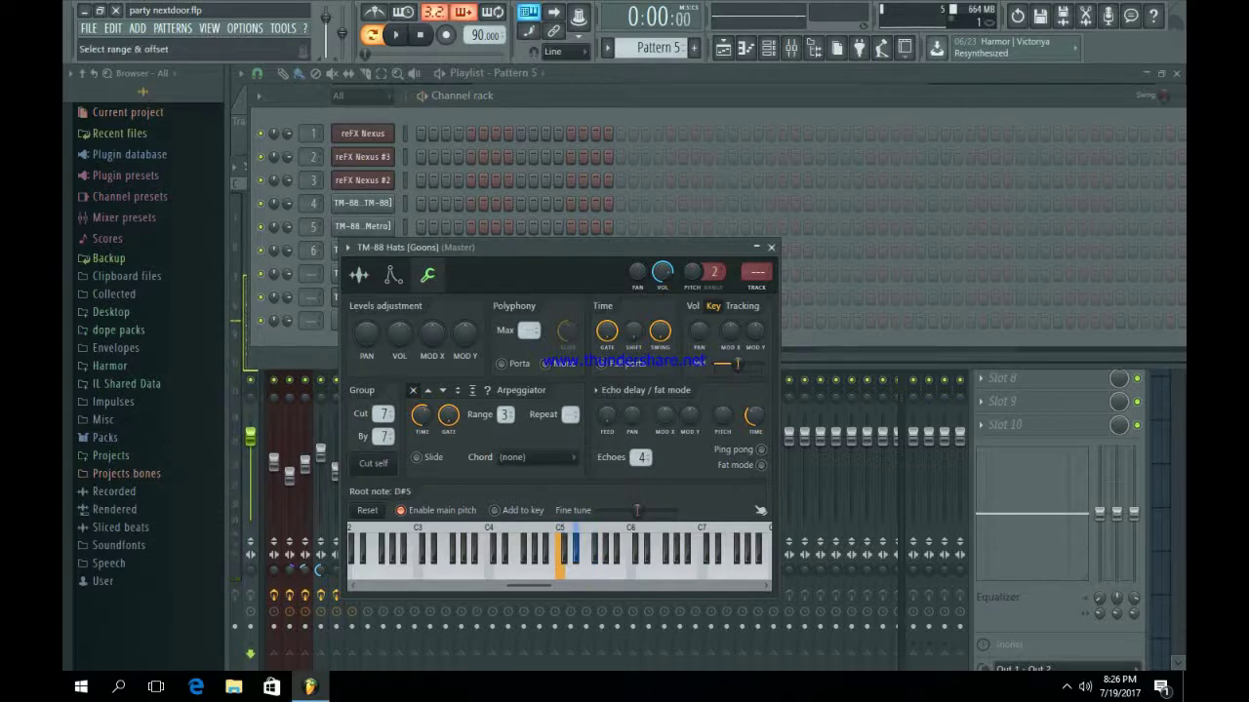
pyautogui.press('space')
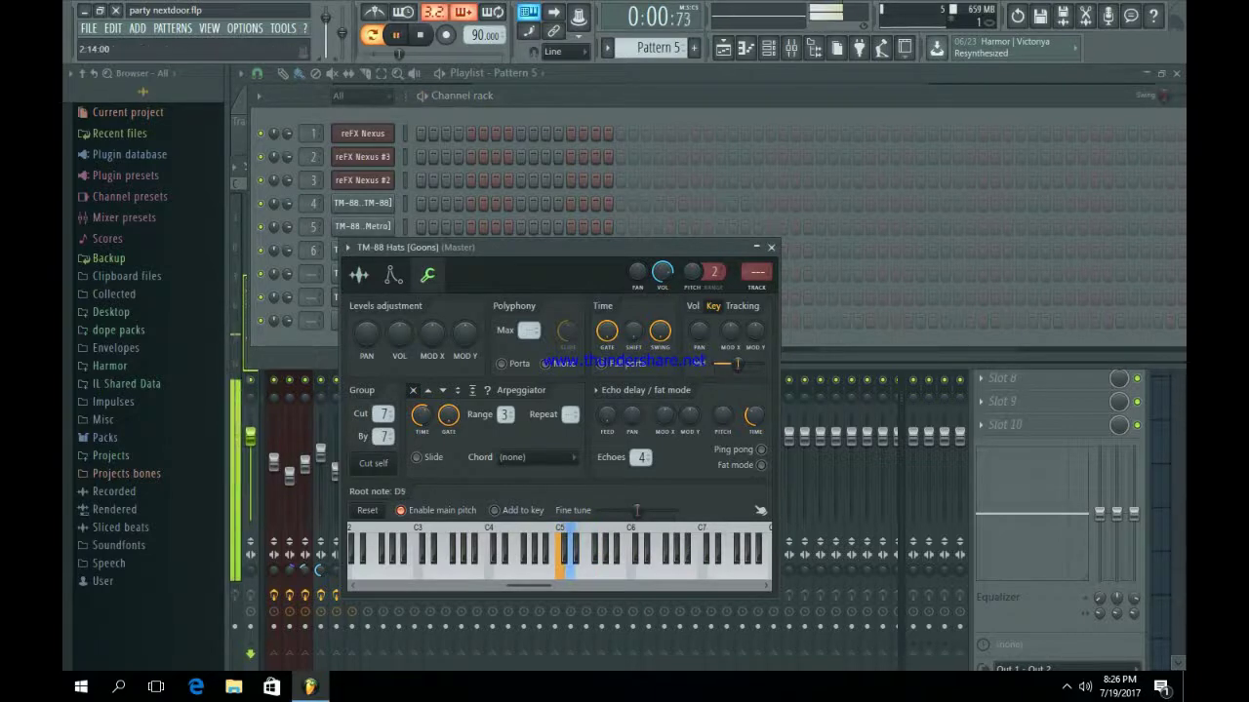
pyautogui.click(770, 248)
# Open the TM-88 Hats [Goons] hits of Pattern 5 in the piano roll and stop playback.
pyautogui.rightClick(365, 298)
pyautogui.click(429, 297)
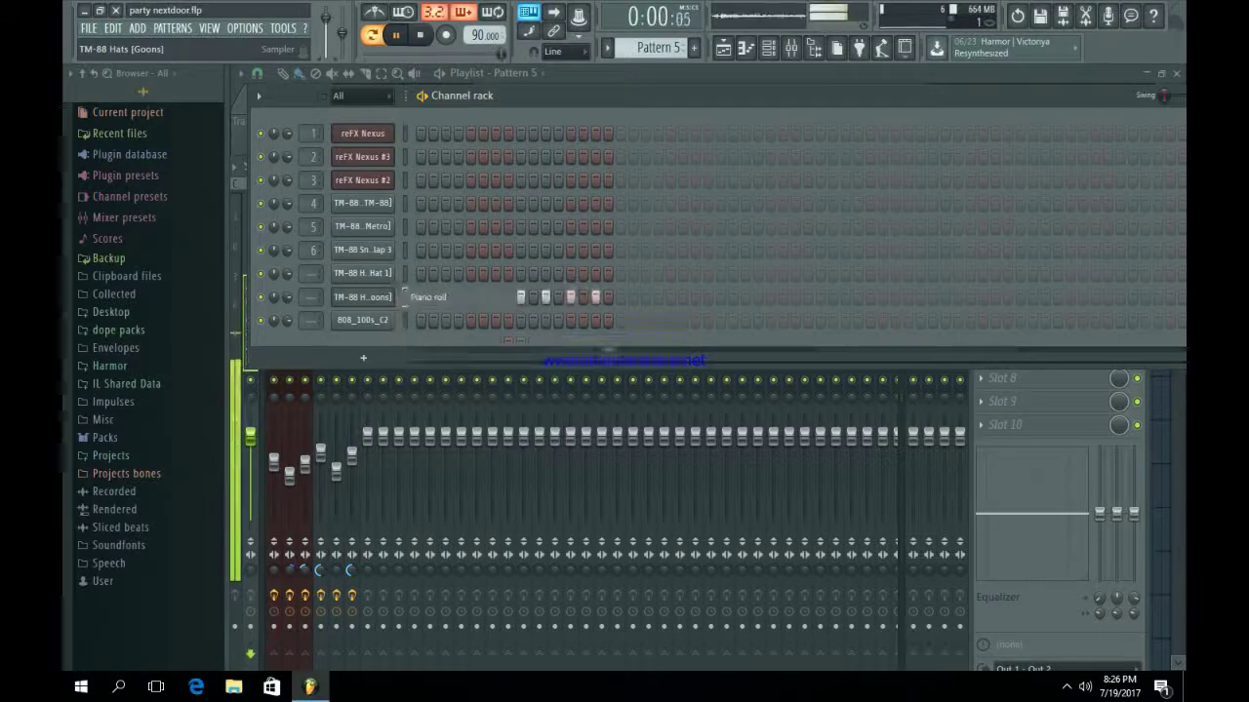
pyautogui.press('space')
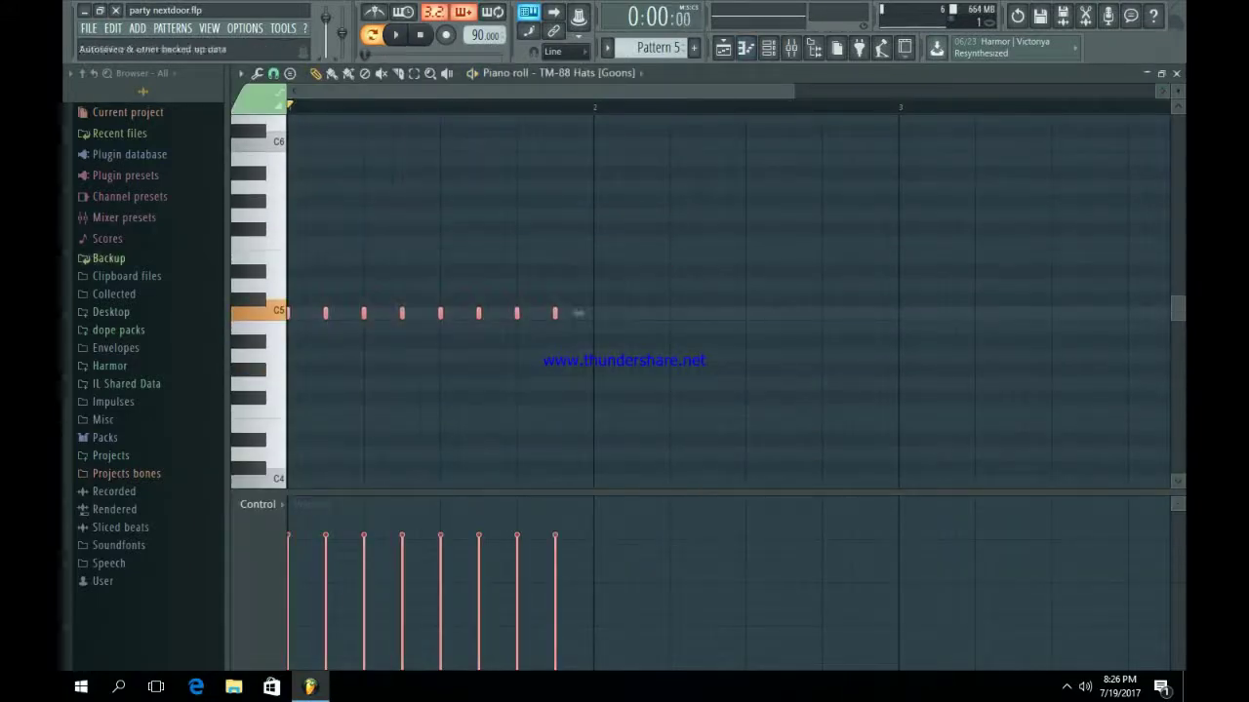
# Duplicate the bar 1 TM-88 Hats [Goons] notes into bar 2 and play Pattern 5 from the channel rack.
pyautogui.hotkey('ctrl', 'b')
pyautogui.moveTo(864, 313); pyautogui.dragTo(883, 313)
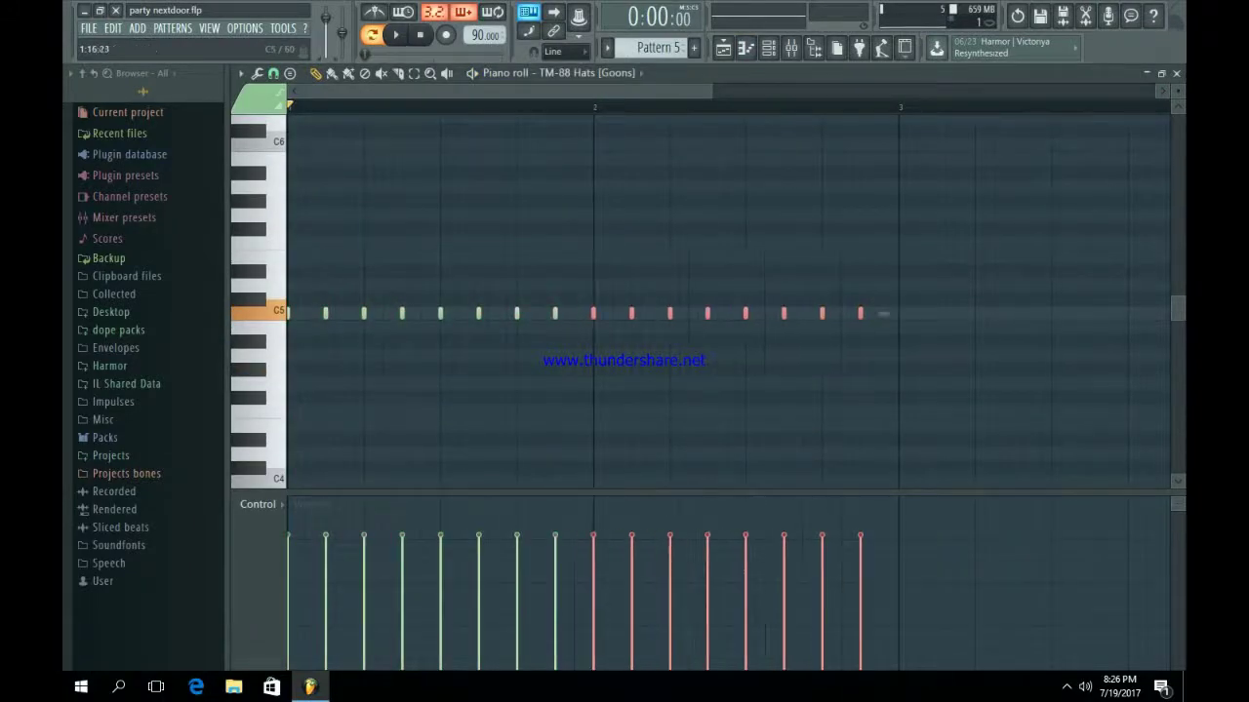
pyautogui.press('F6')
pyautogui.press('space')
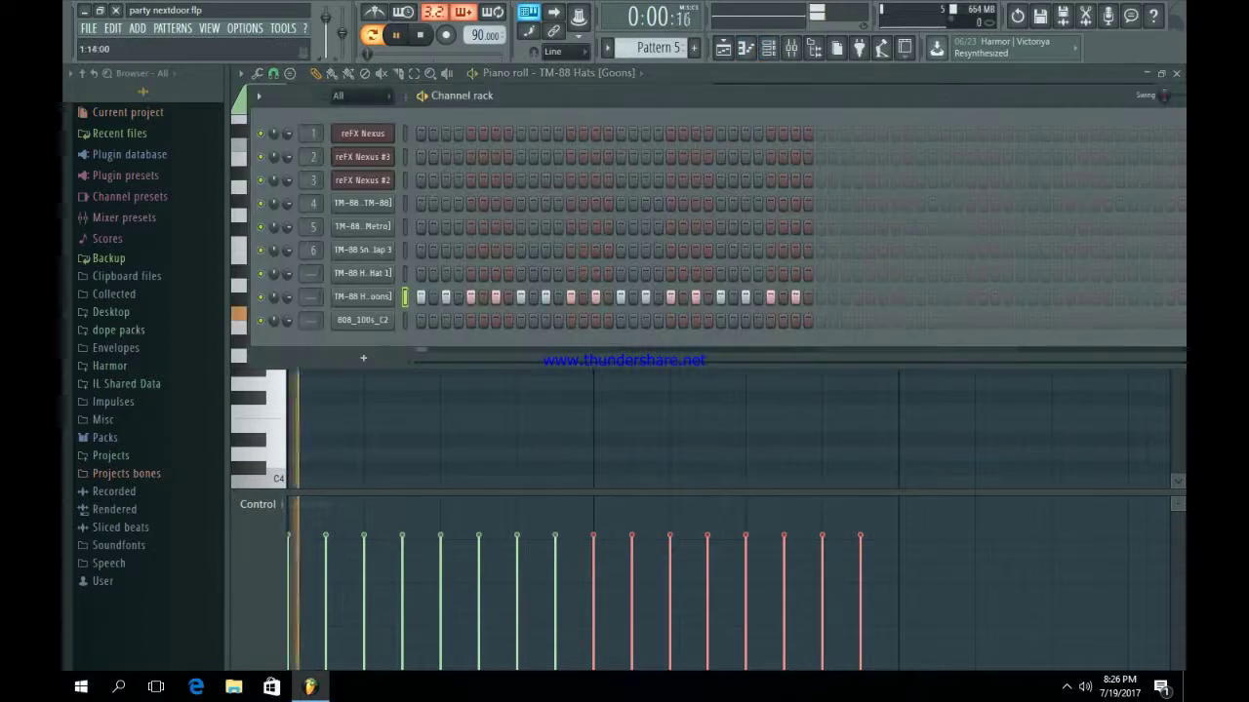
# Add extra TM-88 Hats [Goons] hits on steps 2, 14 and 30 during playback and return to the piano roll.
pyautogui.click(433, 297)
pyautogui.press('space')
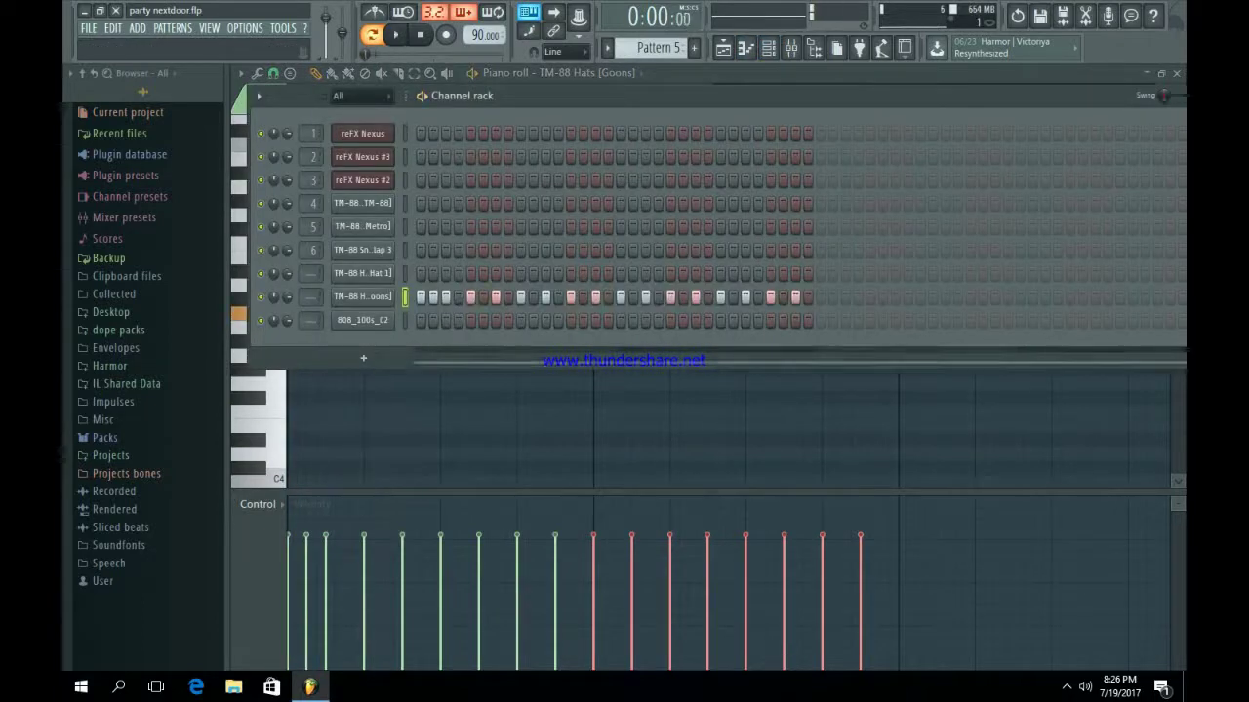
pyautogui.press('space')
pyautogui.click(583, 296)
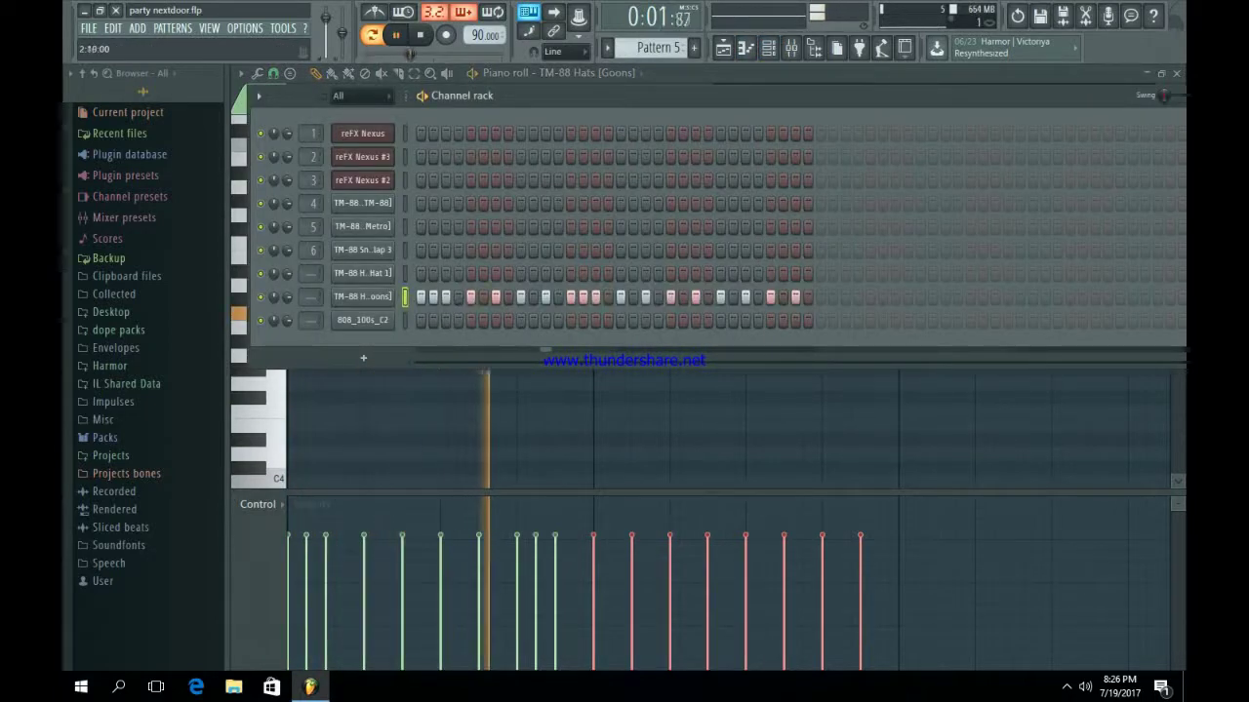
pyautogui.click(782, 296)
pyautogui.press('F6')
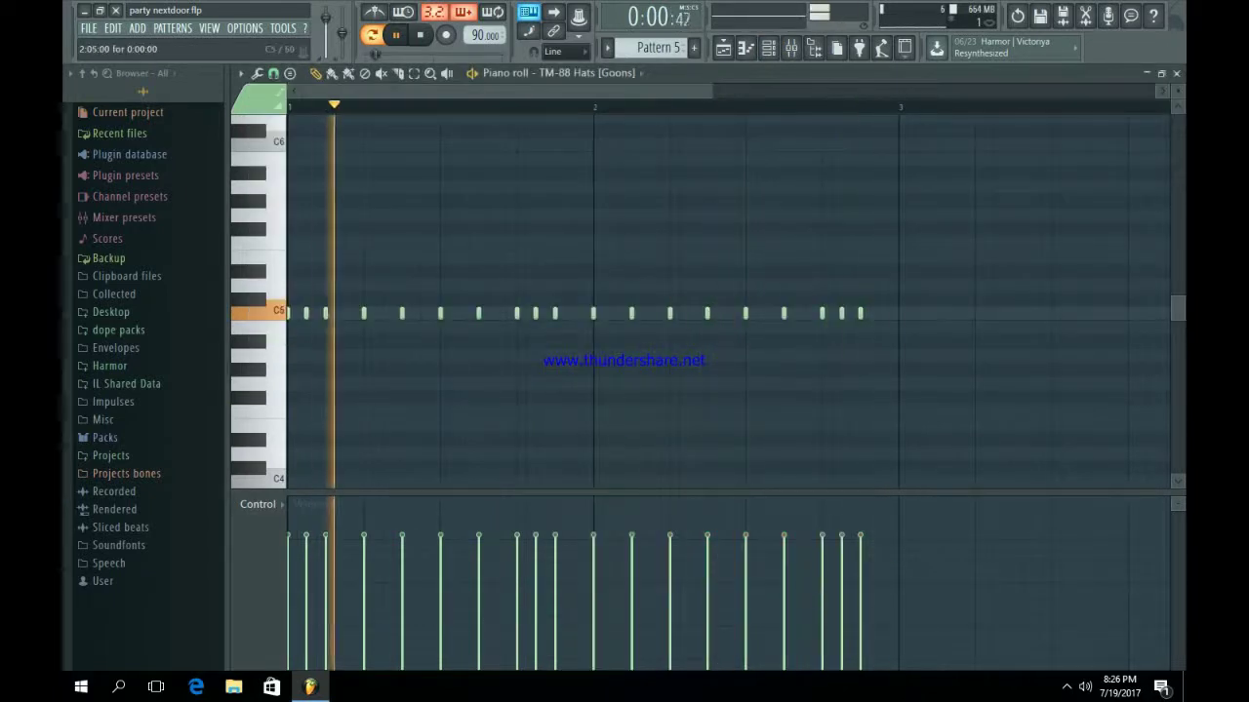
# Add a full-step C5 hat note on the sixth step of bar 2 and chop it into two short notes.
pyautogui.click(689, 313)
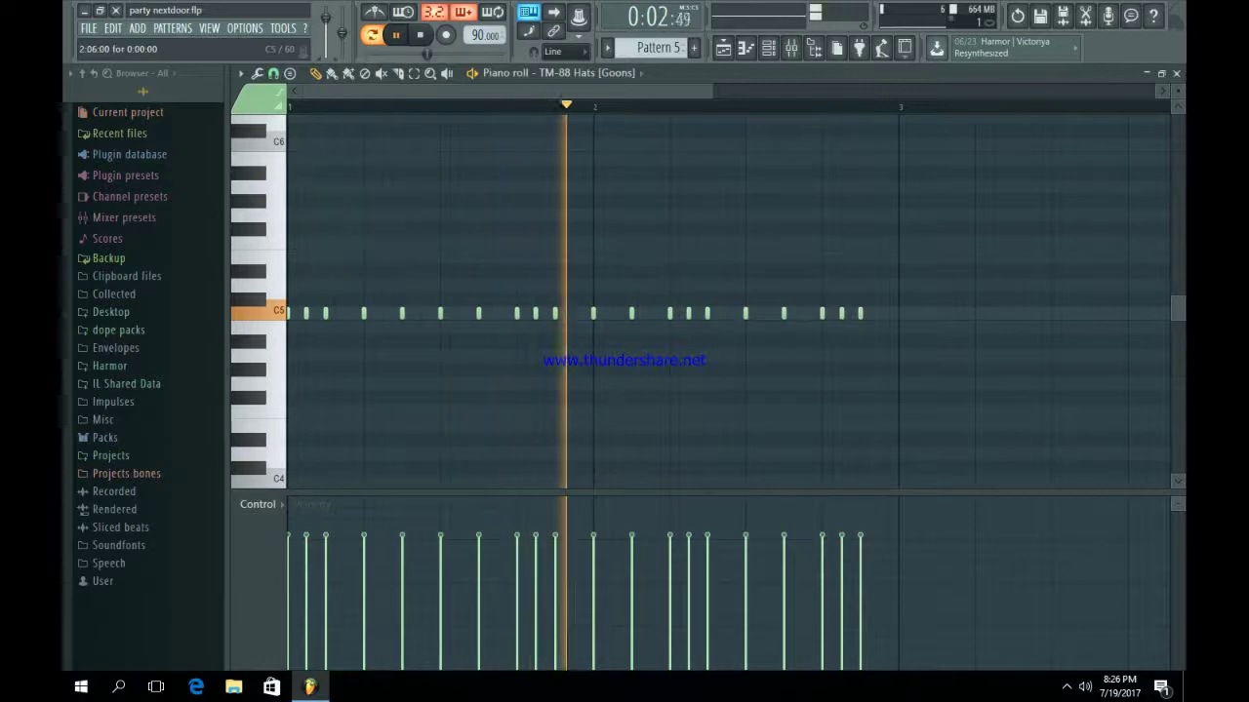
pyautogui.moveTo(691, 313); pyautogui.dragTo(707, 313)
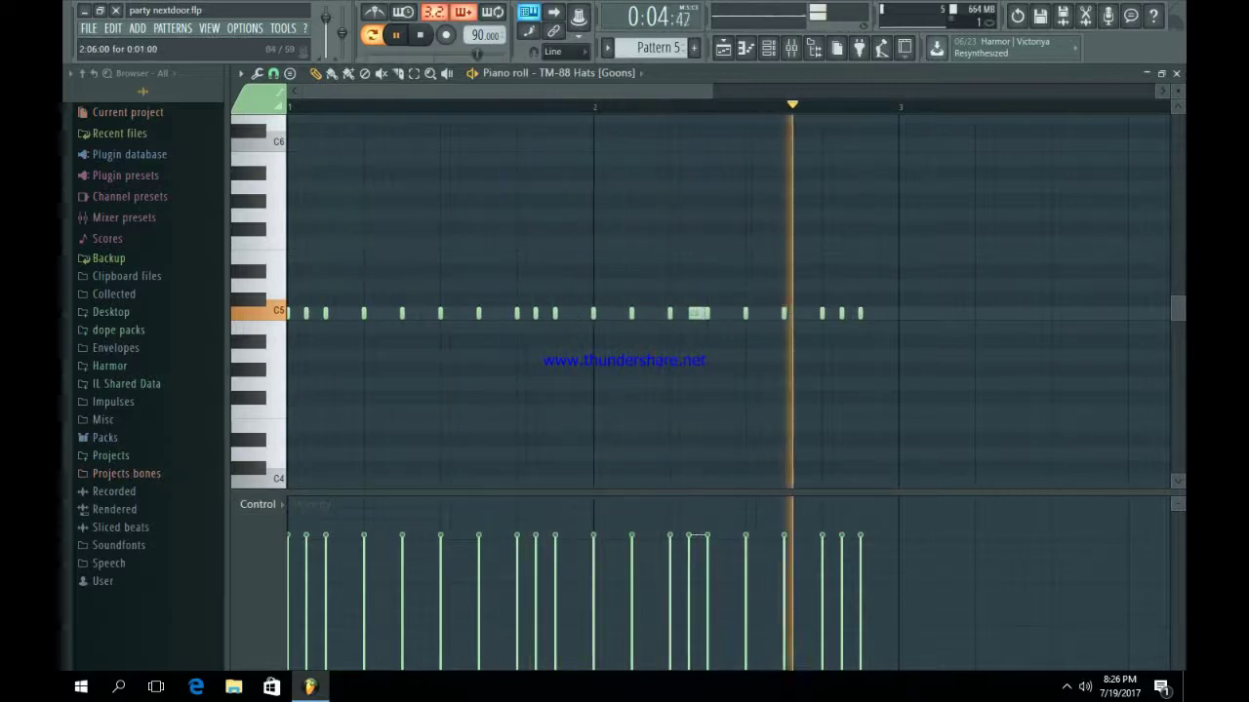
pyautogui.keyDown('ctrl'); pyautogui.click(698, 313); pyautogui.keyUp('ctrl')
pyautogui.hotkey('ctrl', 'u')
pyautogui.keyDown('ctrl'); pyautogui.click(729, 313); pyautogui.keyUp('ctrl')
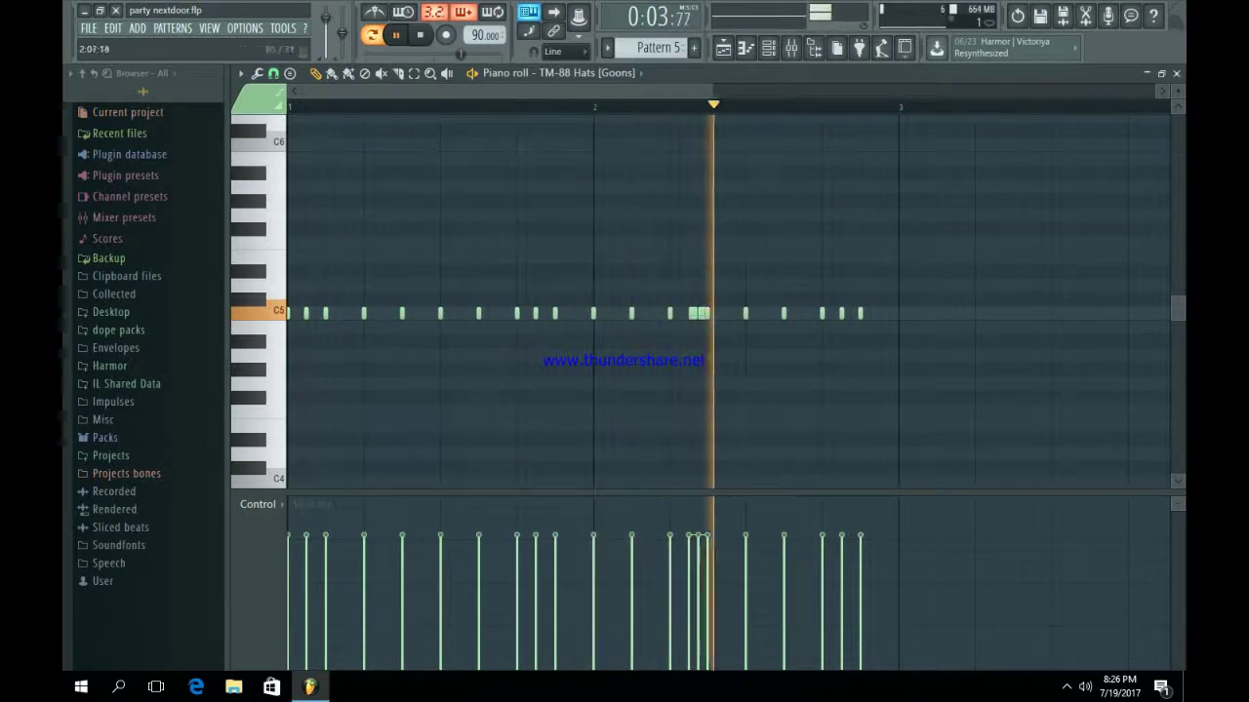
# Route the TM-88 Hats [Goons] channel to mixer track 7 and lower its fader to 73%.
pyautogui.press('F6')
pyautogui.click(362, 297)
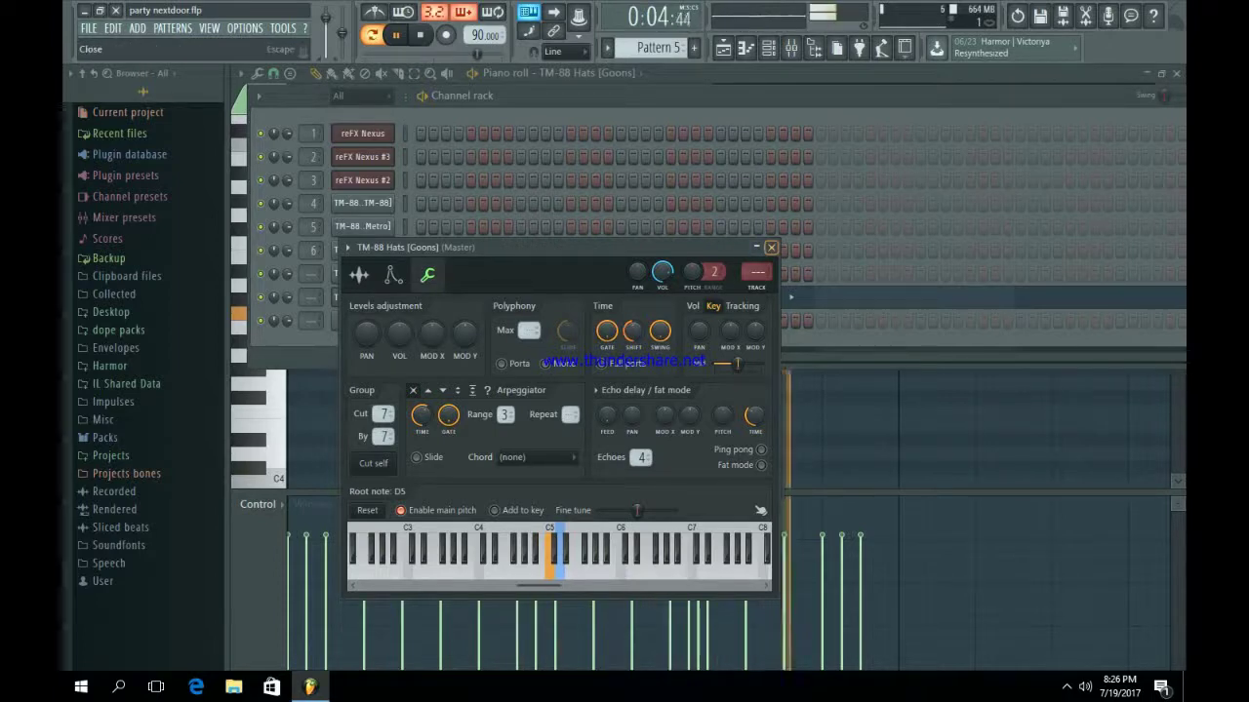
pyautogui.click(770, 248)
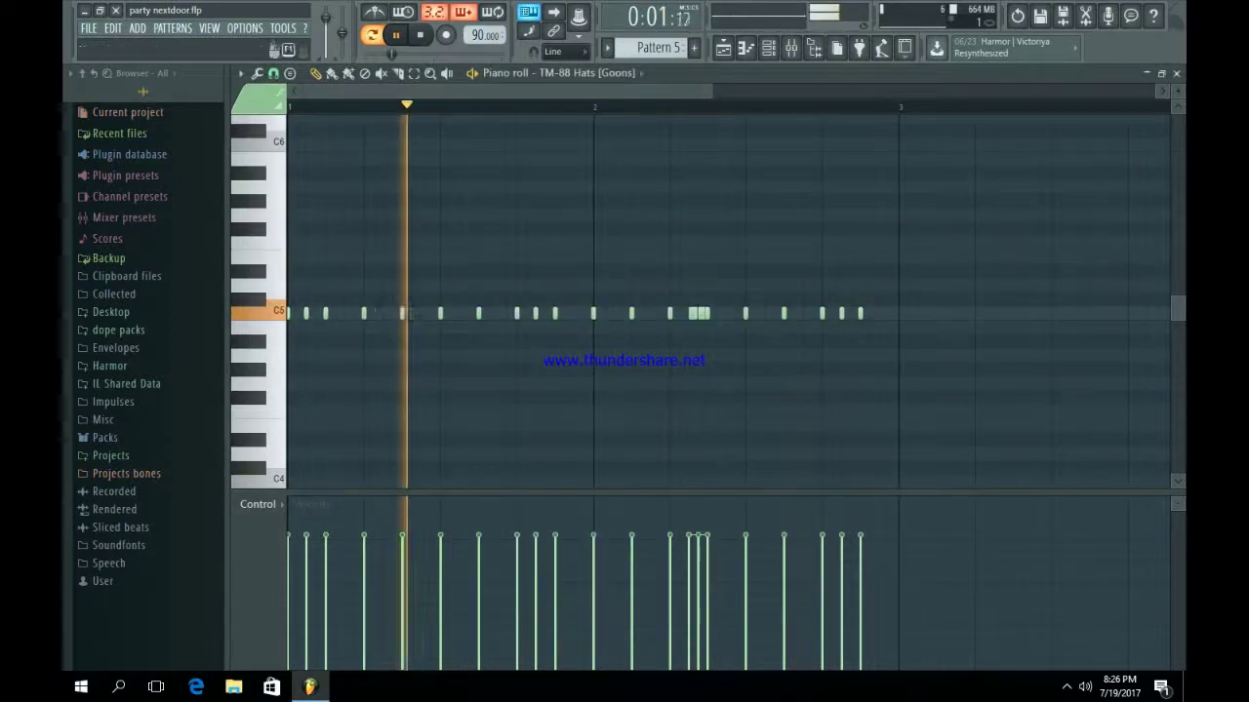
pyautogui.click(769, 48)
pyautogui.click(362, 297)
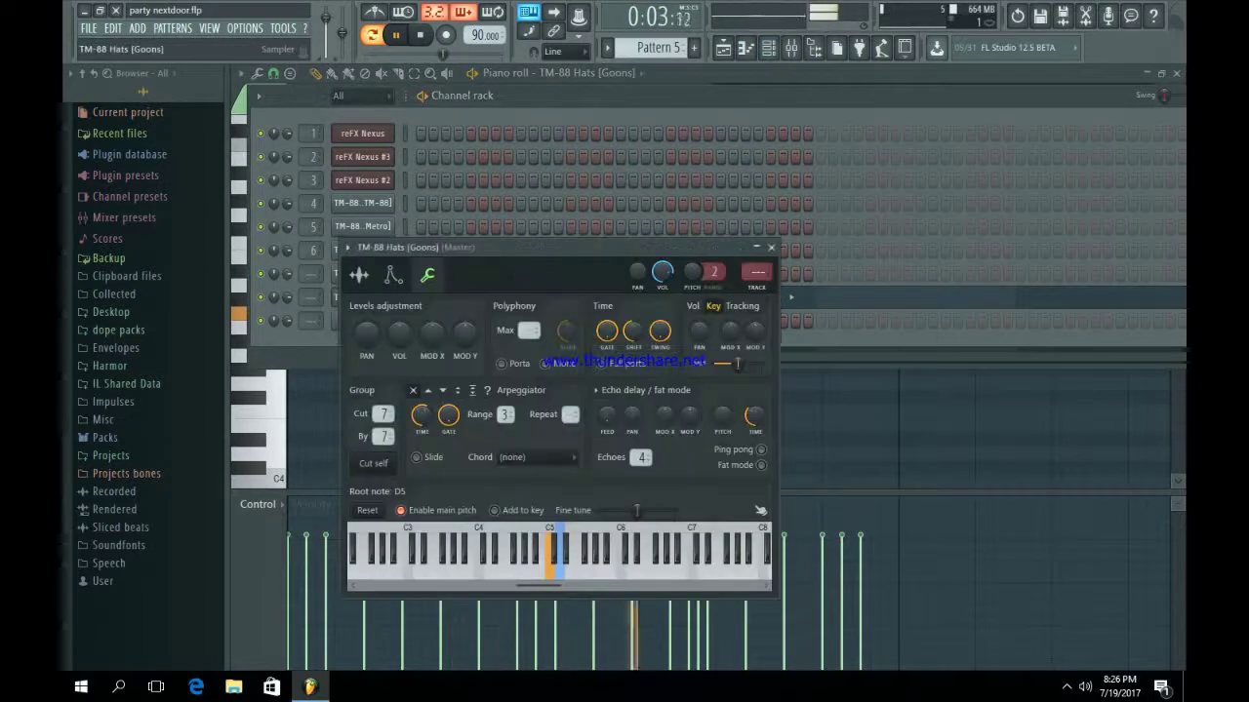
pyautogui.press('F9')
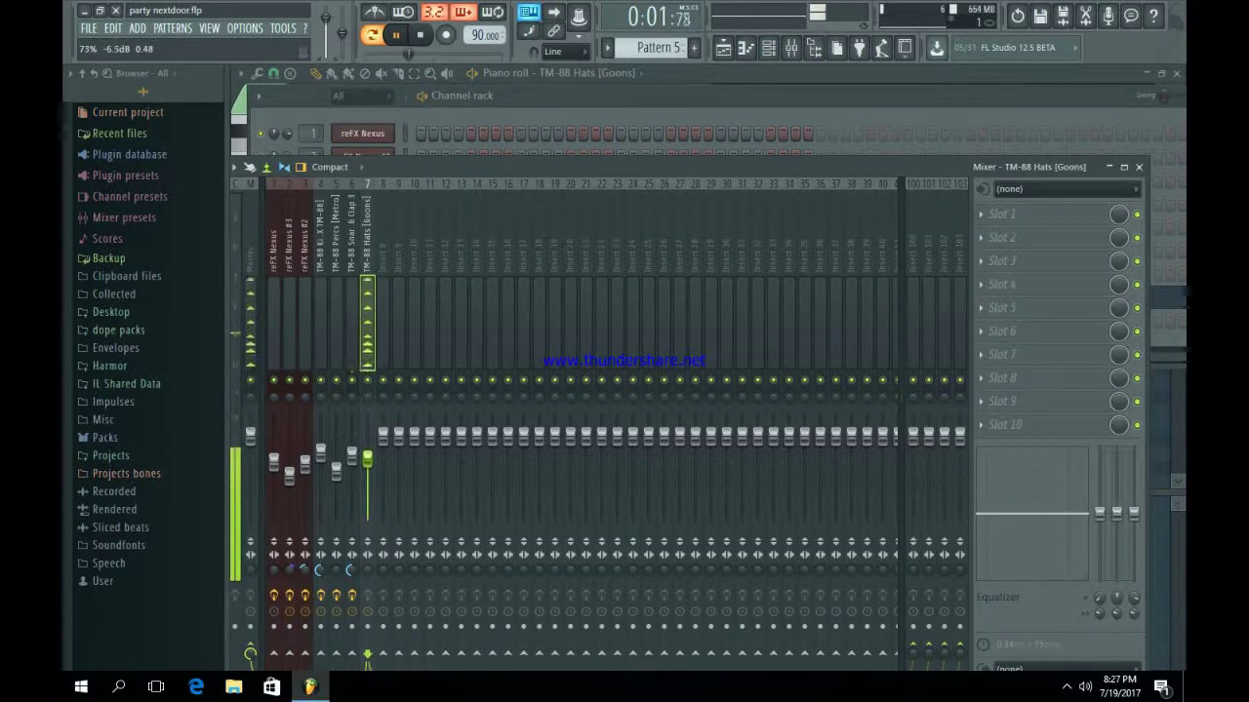
# Load Fruity Stereo Shaper in slot 1 of the TM-88 Hats [Goons] mixer track and apply an effects preset.
pyautogui.click(1000, 214)
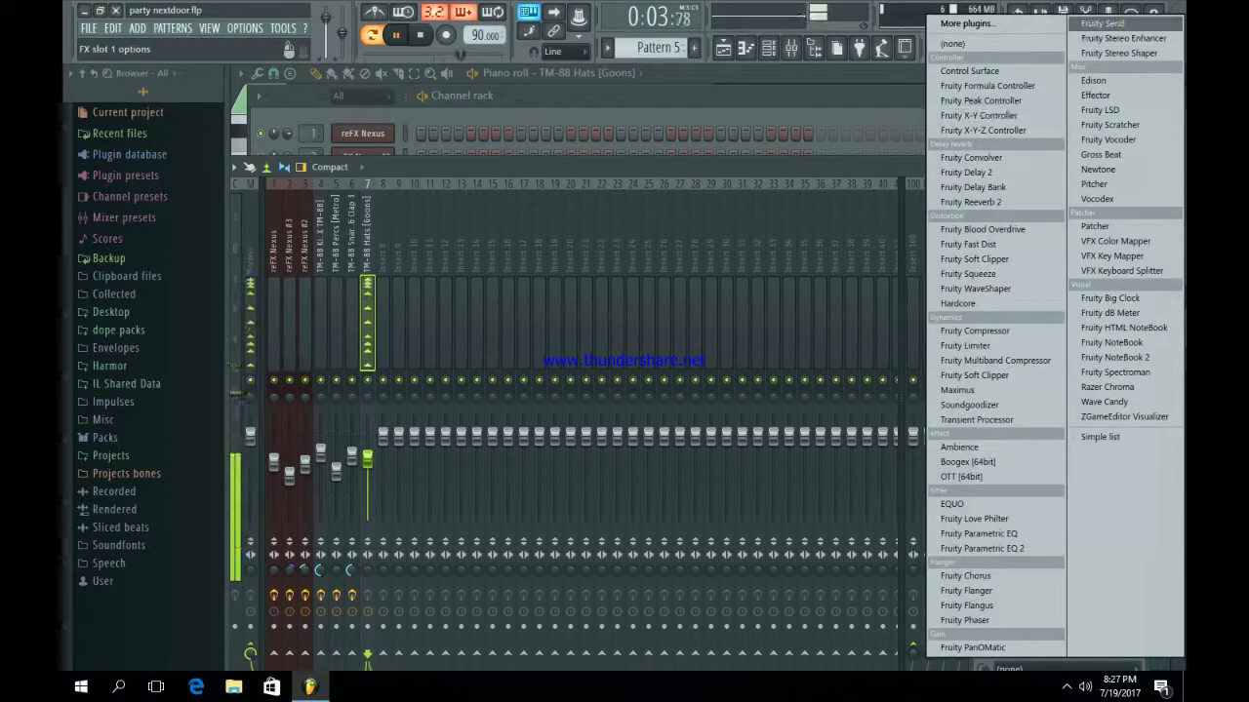
pyautogui.click(1119, 52)
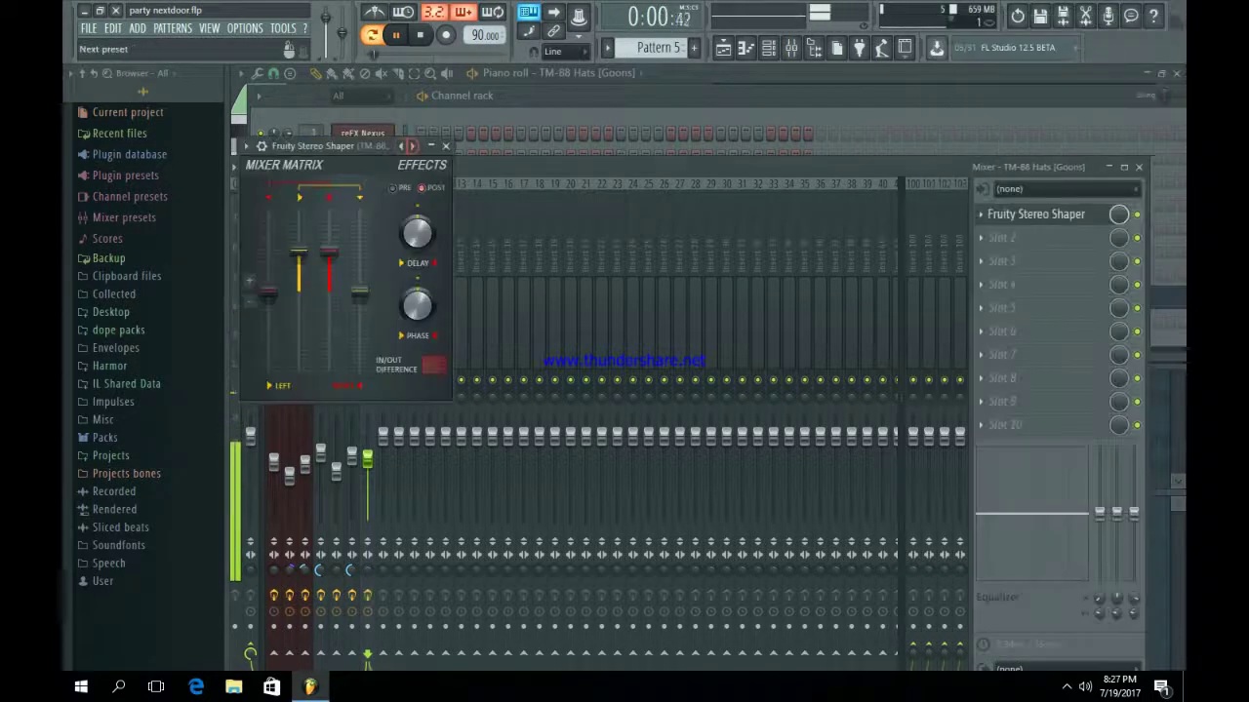
pyautogui.rightClick(412, 147)
pyautogui.moveTo(449, 154)
pyautogui.click(524, 274)
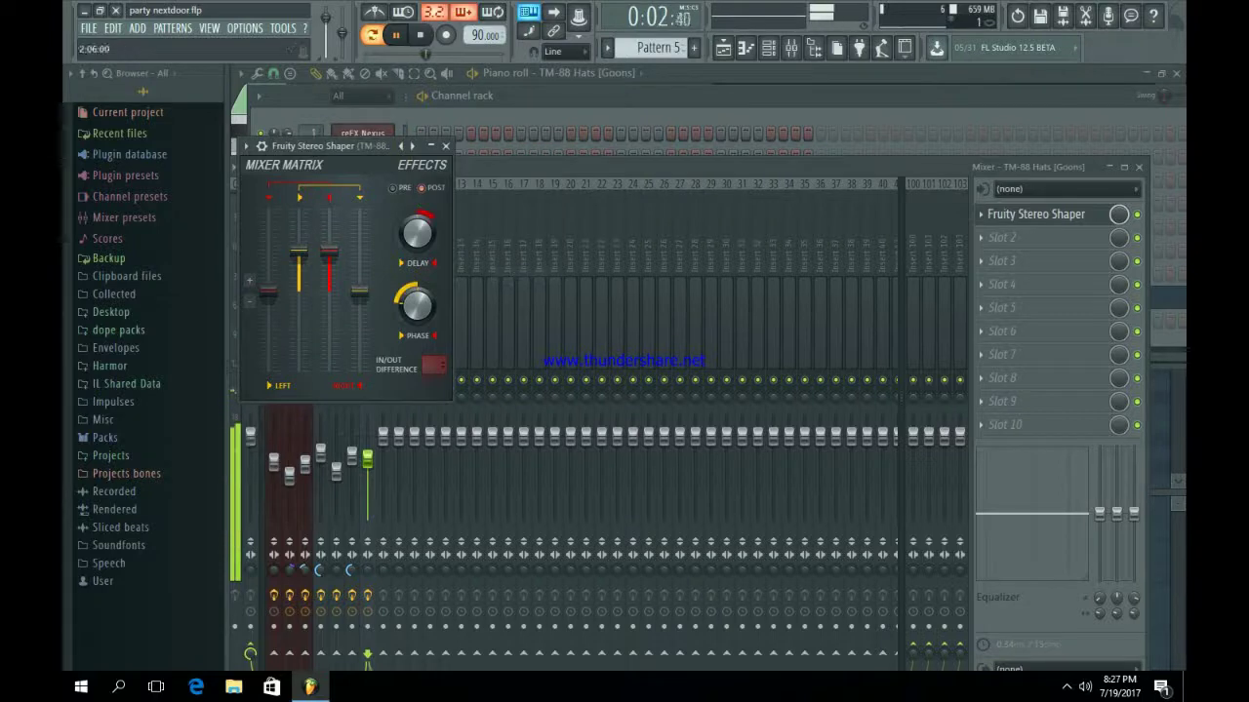
# Stop playback and place a TM-88 Hats [Open Hat 1] hit on step 9 of Pattern 5.
pyautogui.press('F6')
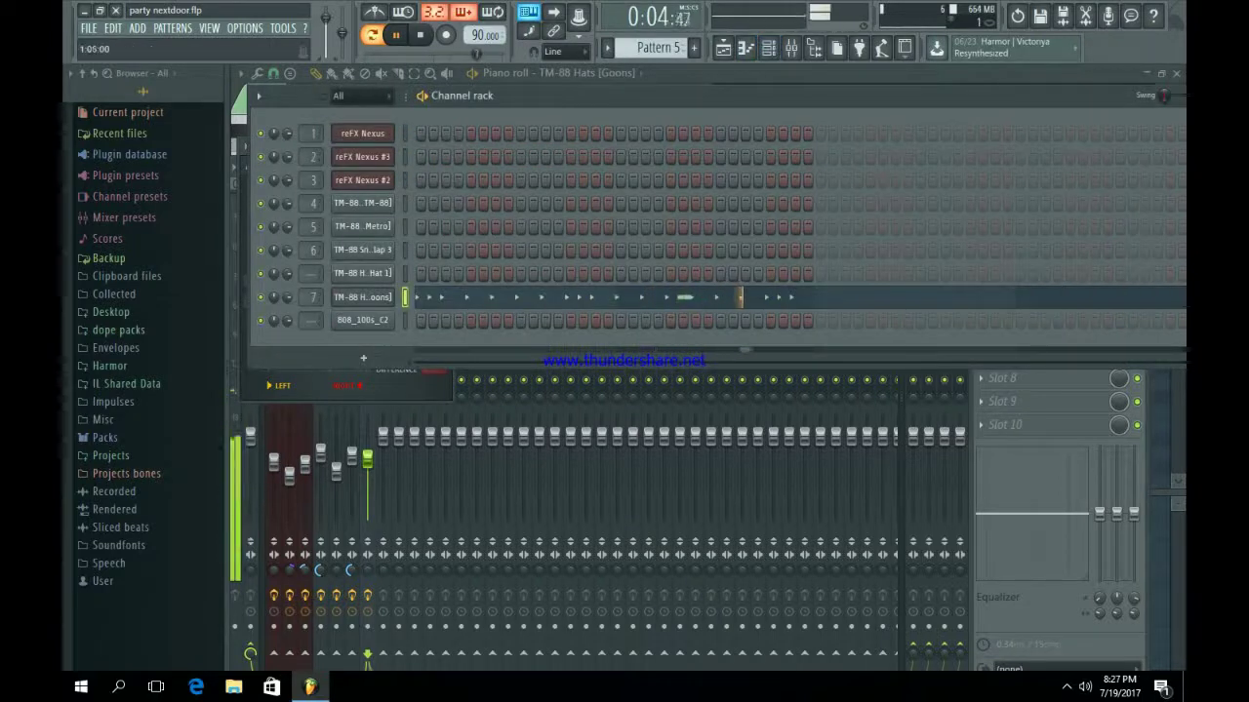
pyautogui.press('space')
pyautogui.click(521, 273)
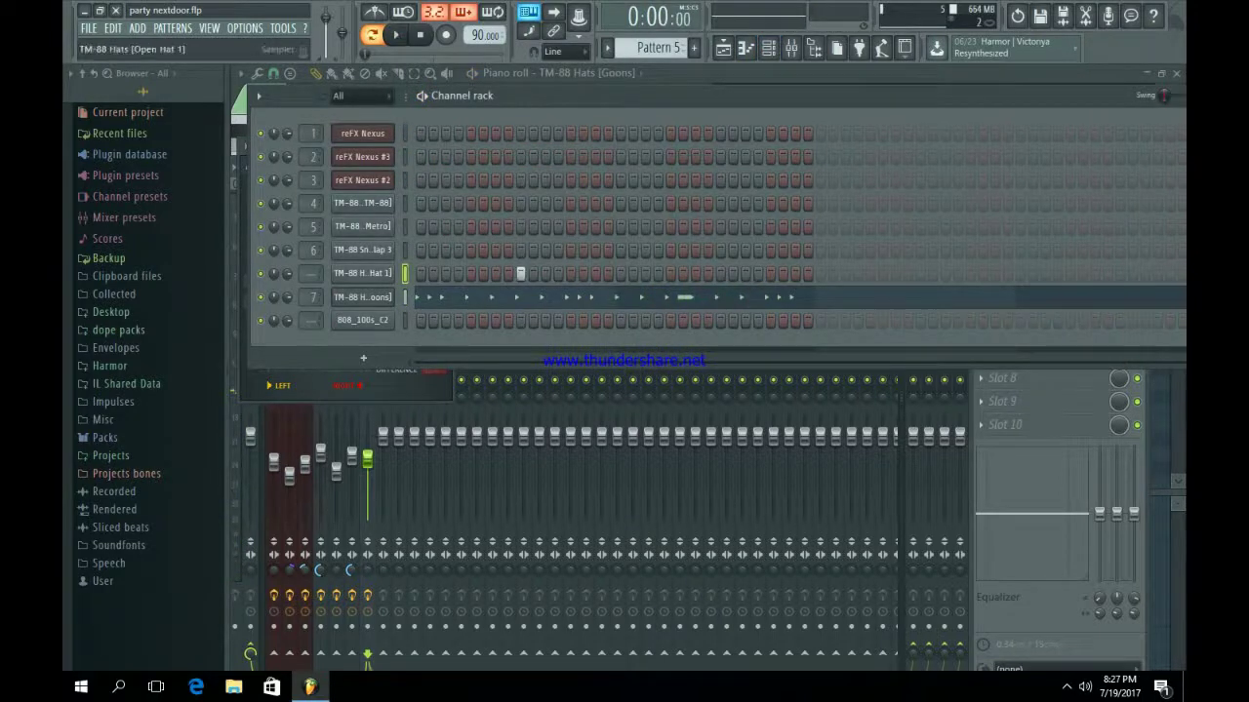
# Enable the TM-88 Hats [Open Hat 1] volume envelope, minimise decay, sustain and release, and shorten the hold while auditioning the sound.
pyautogui.click(362, 274)
pyautogui.click(406, 254)
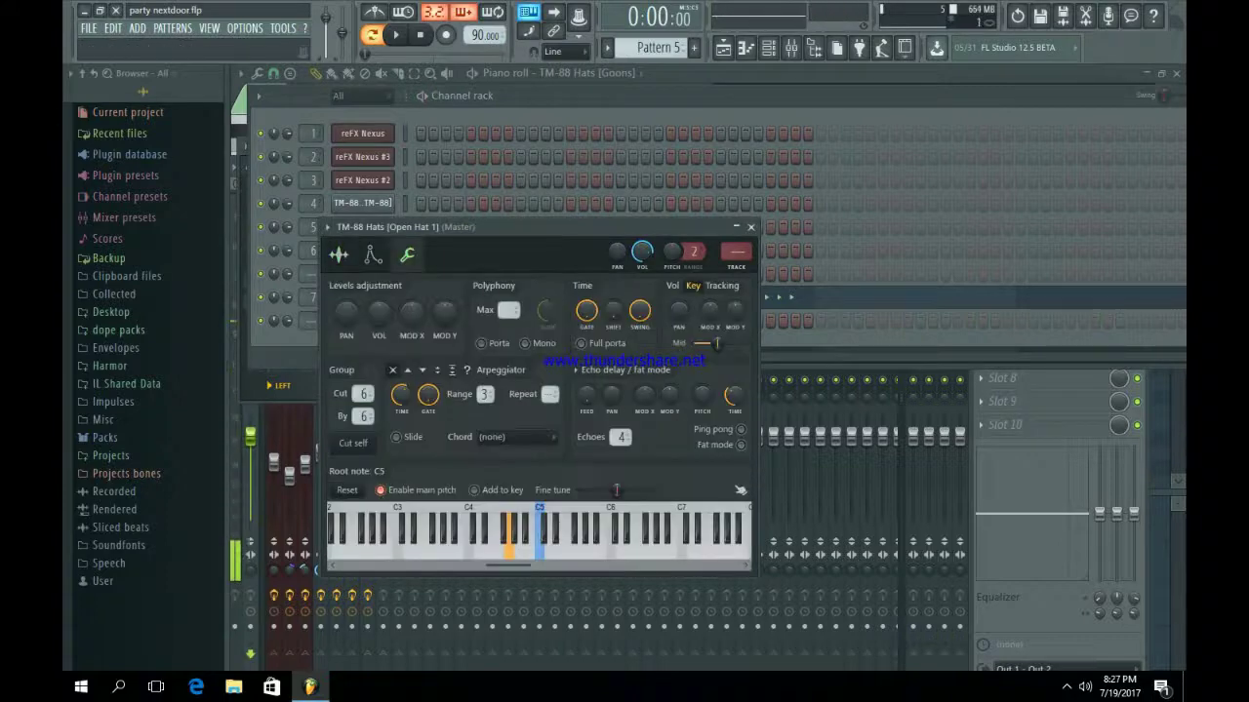
pyautogui.click(373, 255)
pyautogui.press('b')
pyautogui.moveTo(448, 408); pyautogui.dragTo(449, 457)
pyautogui.press('b')
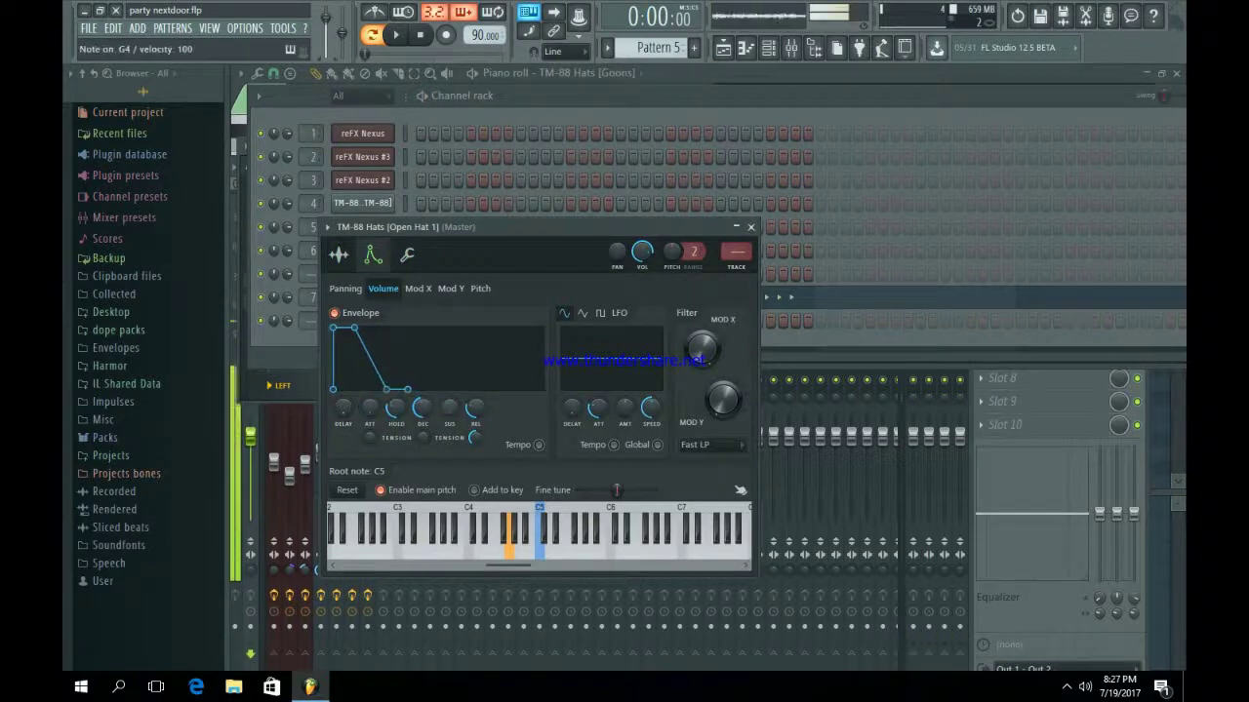
pyautogui.press('b')
pyautogui.moveTo(396, 408); pyautogui.dragTo(396, 415)
pyautogui.press('b')
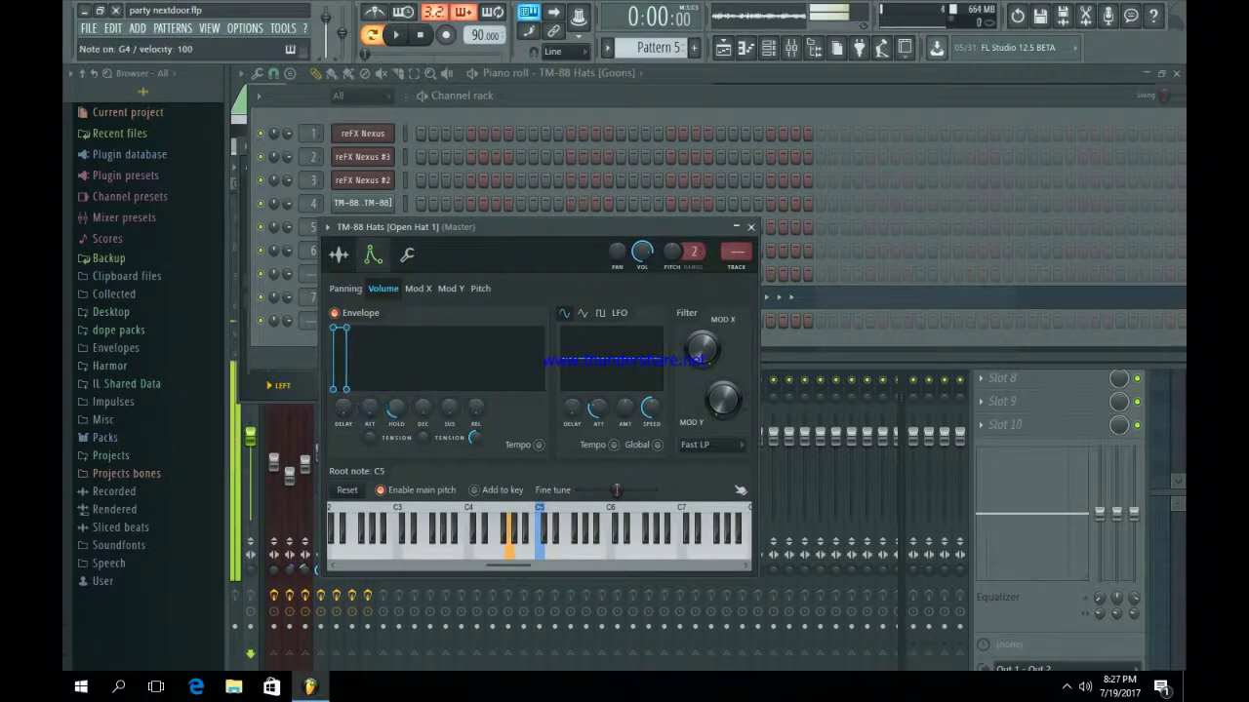
pyautogui.press('b')
pyautogui.press('Escape')
# Add a TM-88 Hats [Open Hat 1] hit on step 25 and set the channel's root note to F#5 during playback.
pyautogui.press('space')
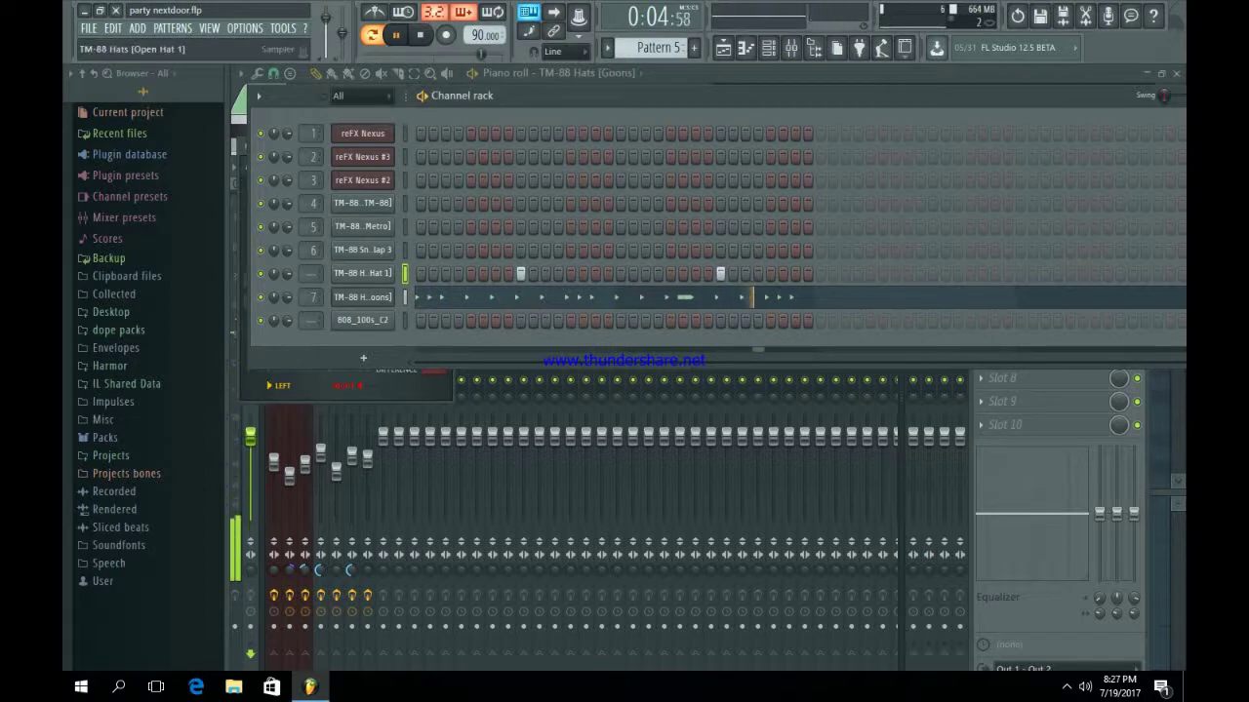
pyautogui.click(363, 274)
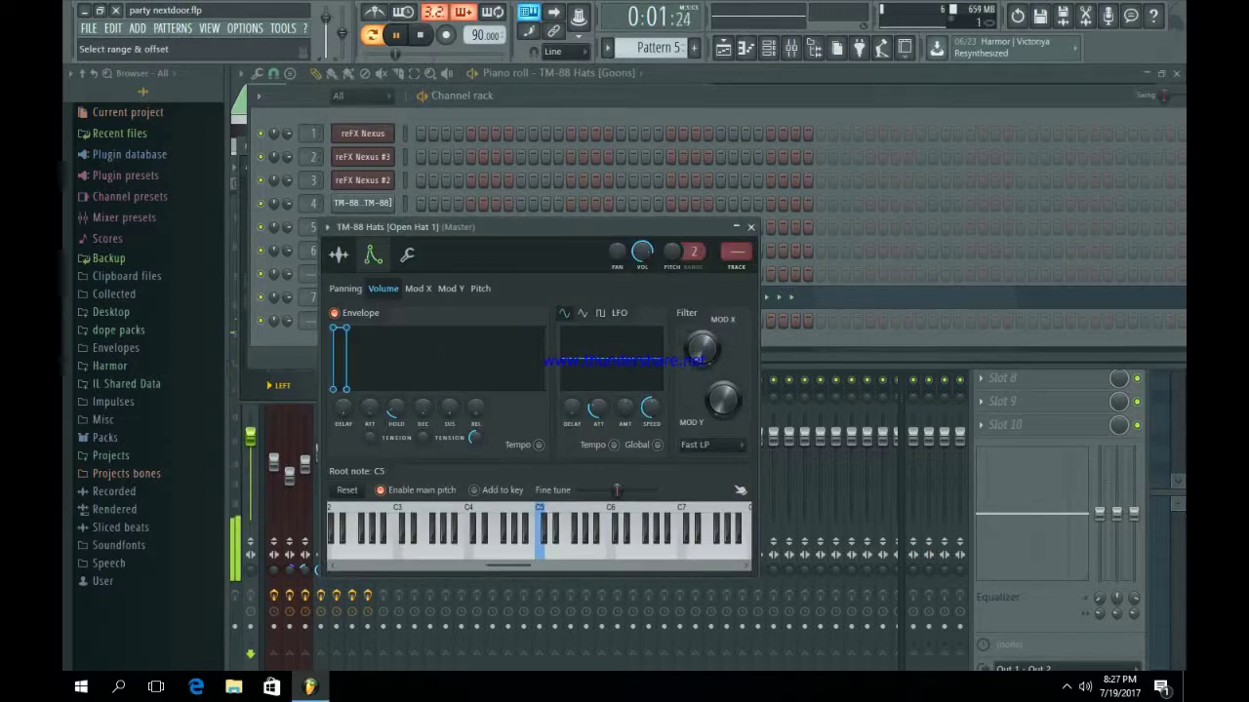
pyautogui.rightClick(551, 543)
pyautogui.rightClick(574, 529)
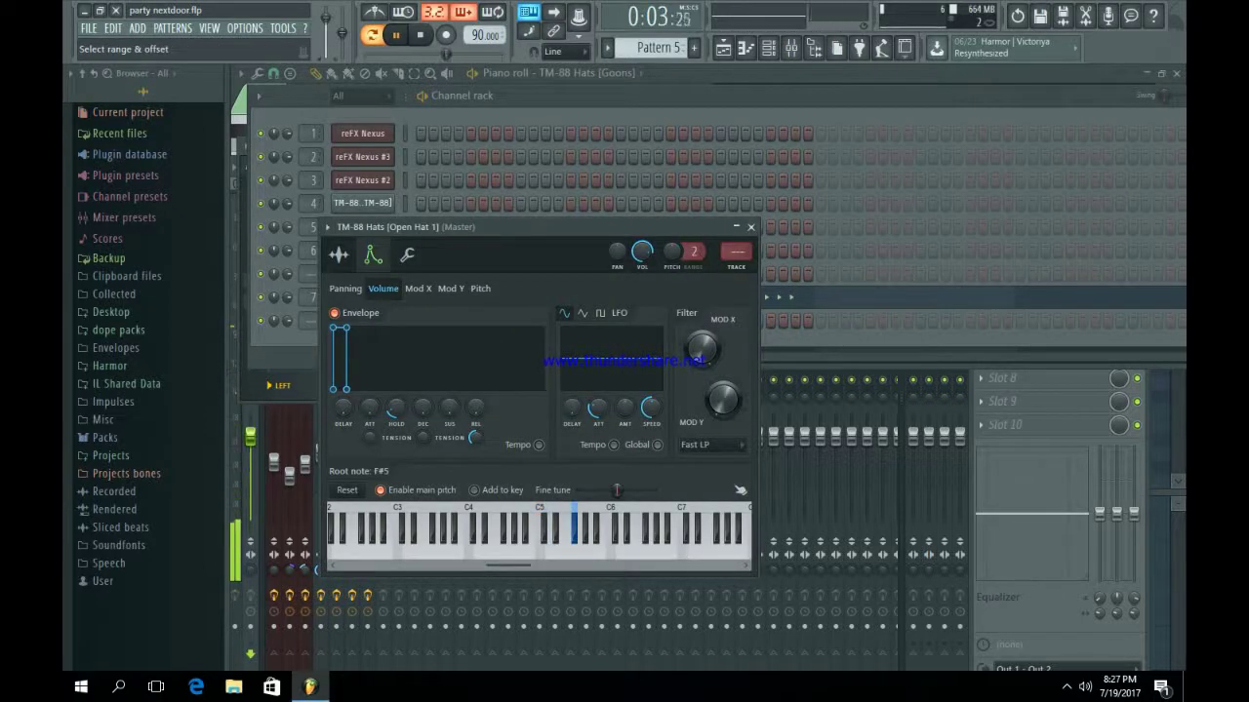
pyautogui.click(750, 227)
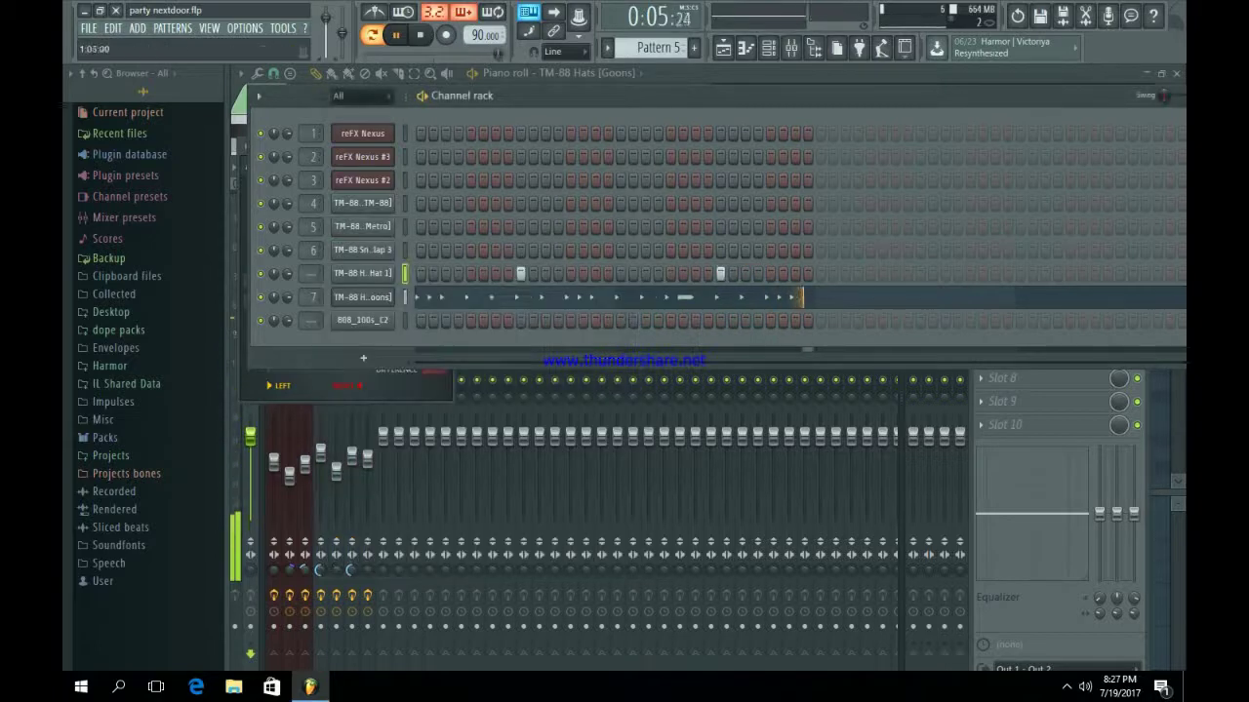
# Route TM-88 Hats [Open Hat 1] to mixer track 8, lower its fader and slightly merge its stereo separation.
pyautogui.click(363, 274)
pyautogui.press('F9')
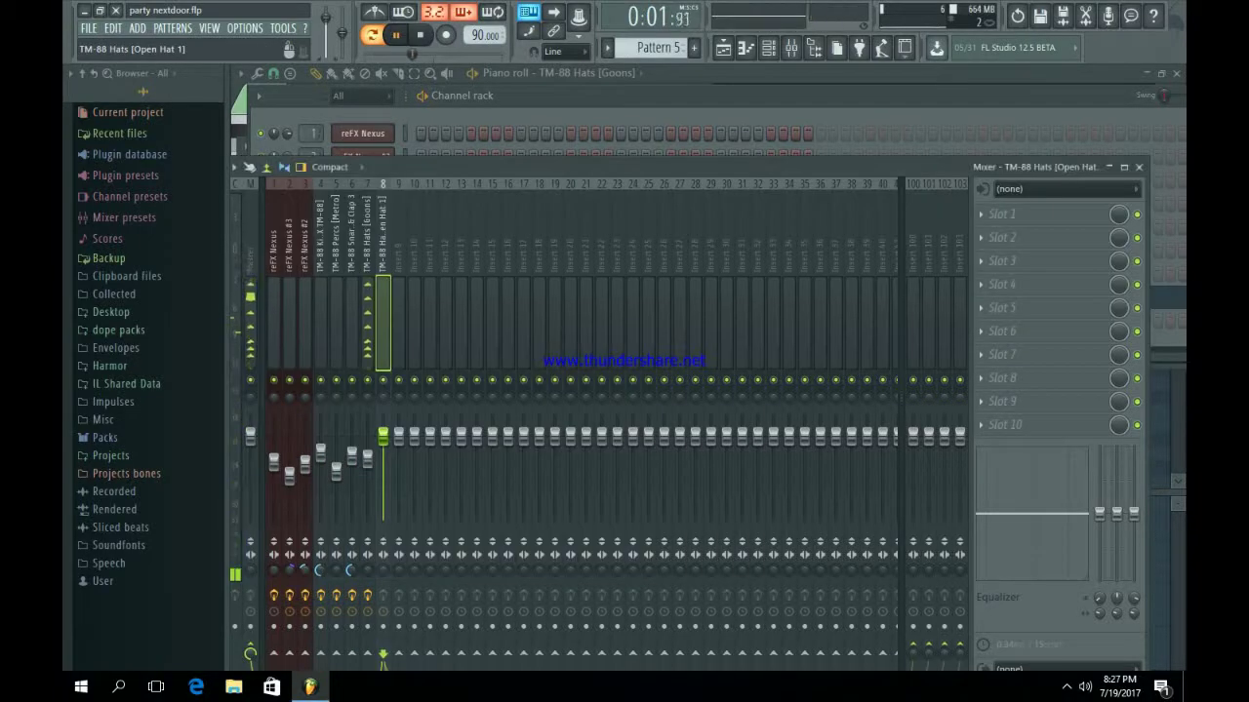
pyautogui.moveTo(383, 436); pyautogui.dragTo(382, 456)
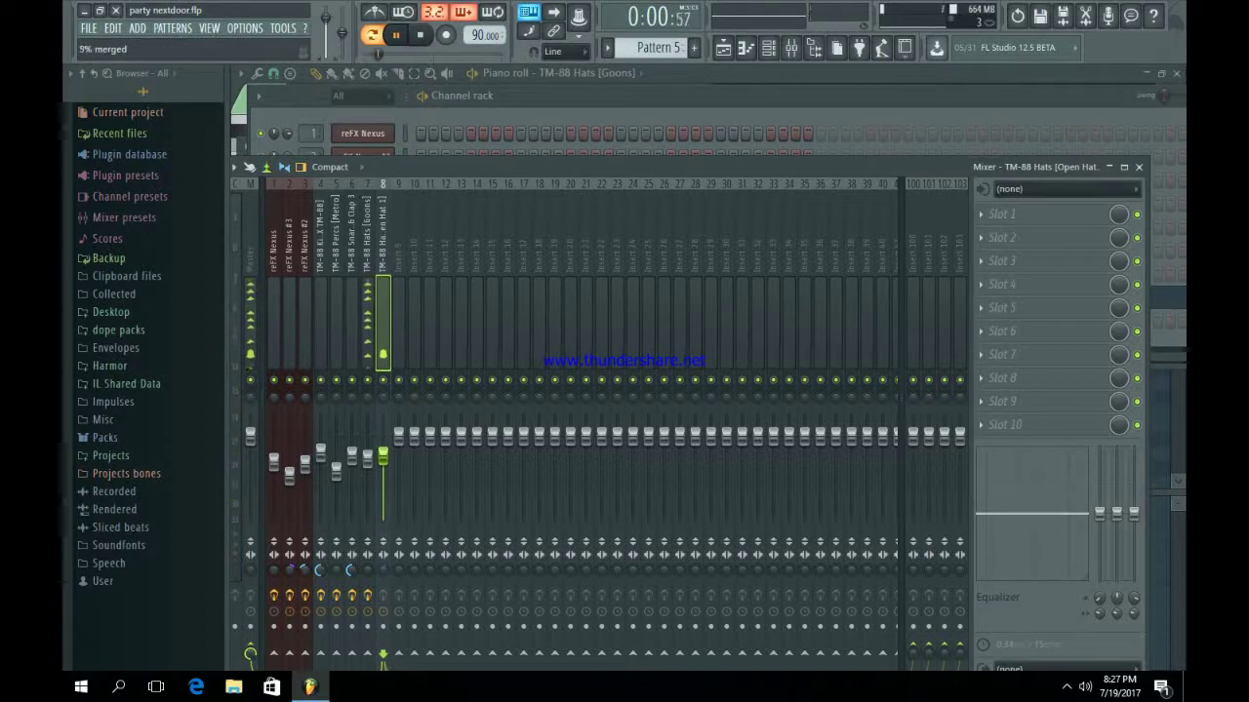
# Load Fruity Stereo Shaper in slot 1 of the TM-88 Hats [Open Hat 1] track and apply a preset from the Effects group.
pyautogui.click(1002, 214)
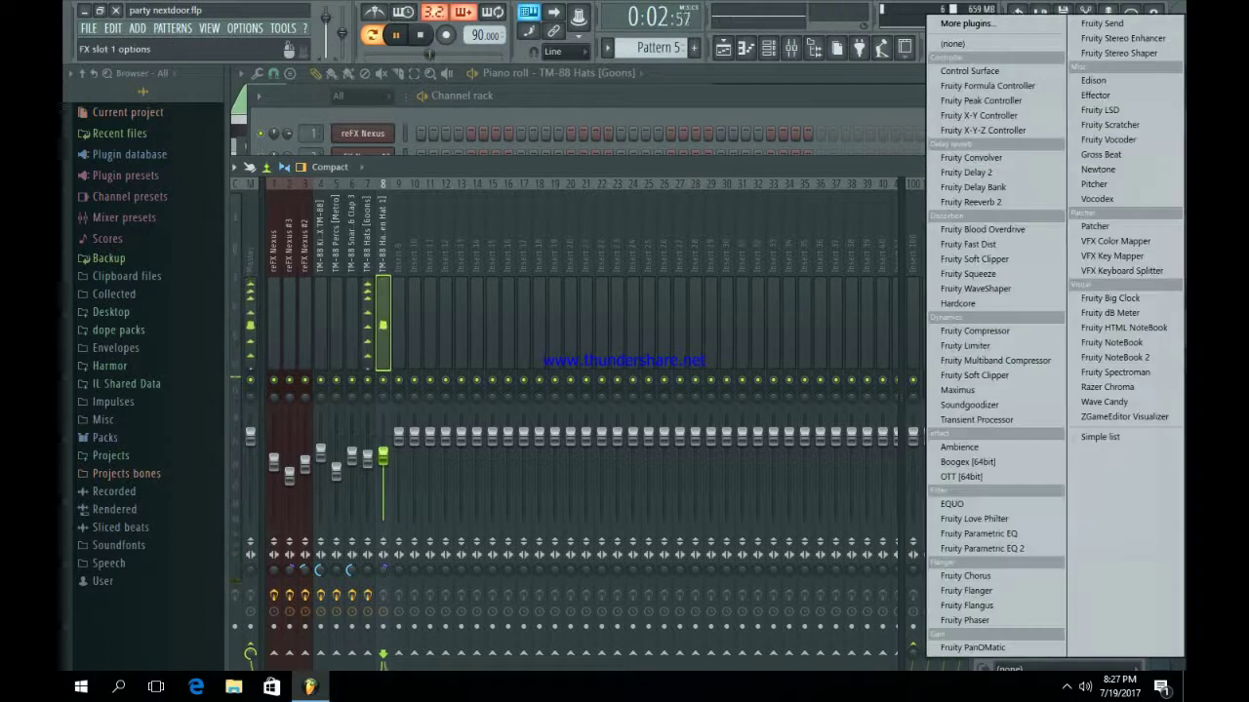
pyautogui.click(1112, 53)
pyautogui.click(451, 187)
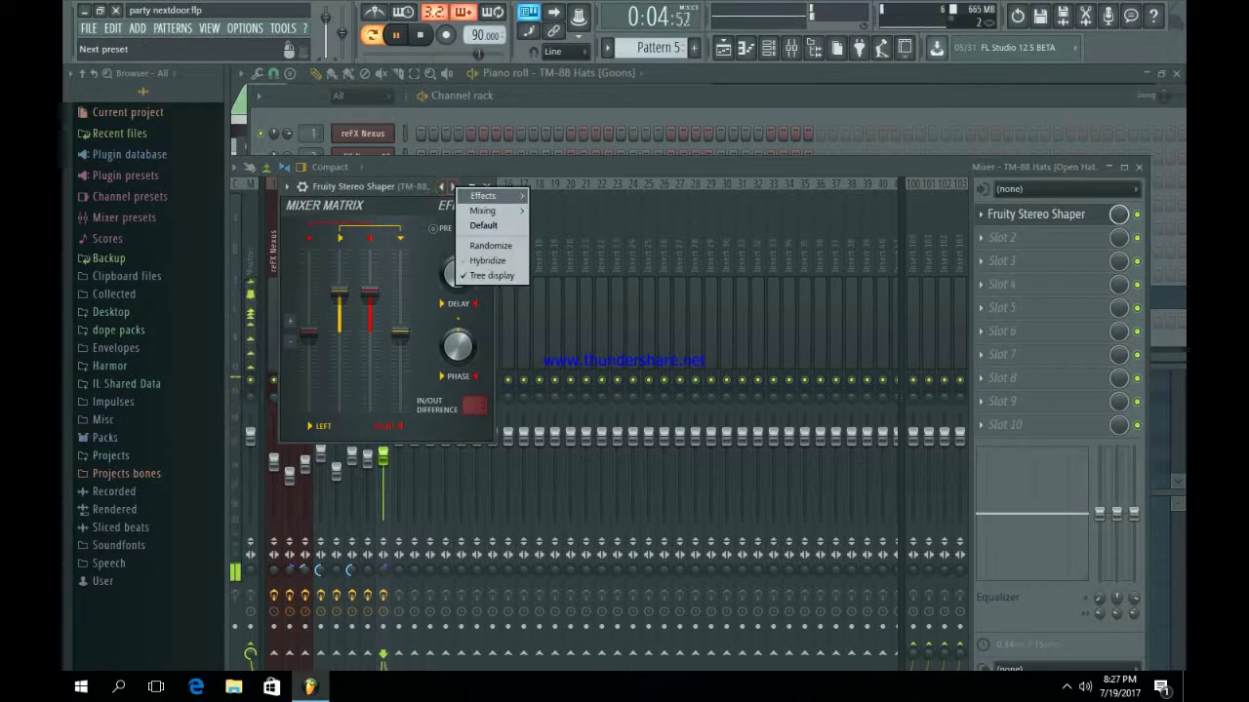
pyautogui.moveTo(487, 195)
pyautogui.click(566, 313)
pyautogui.click(486, 187)
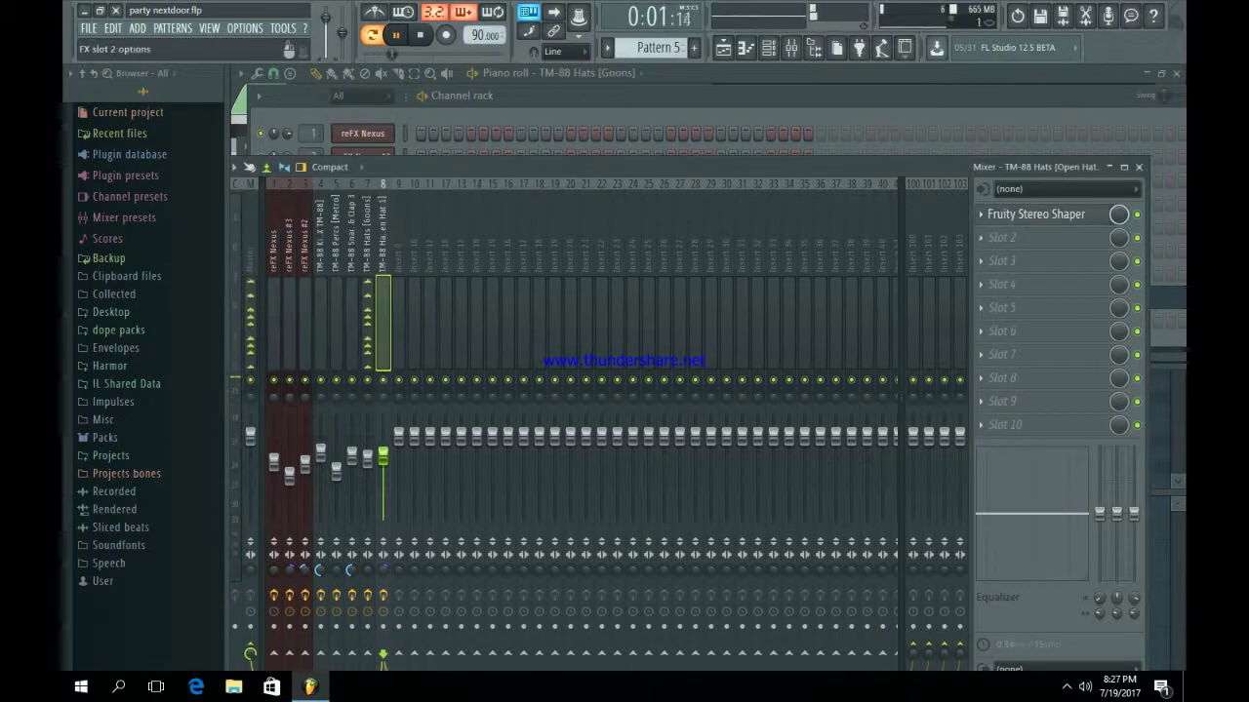
# Add Fruity Reeverb 2 in slot 2 of the TM-88 Hats [Open Hat 1] mixer track and close its window.
pyautogui.click(1001, 237)
pyautogui.click(1009, 244)
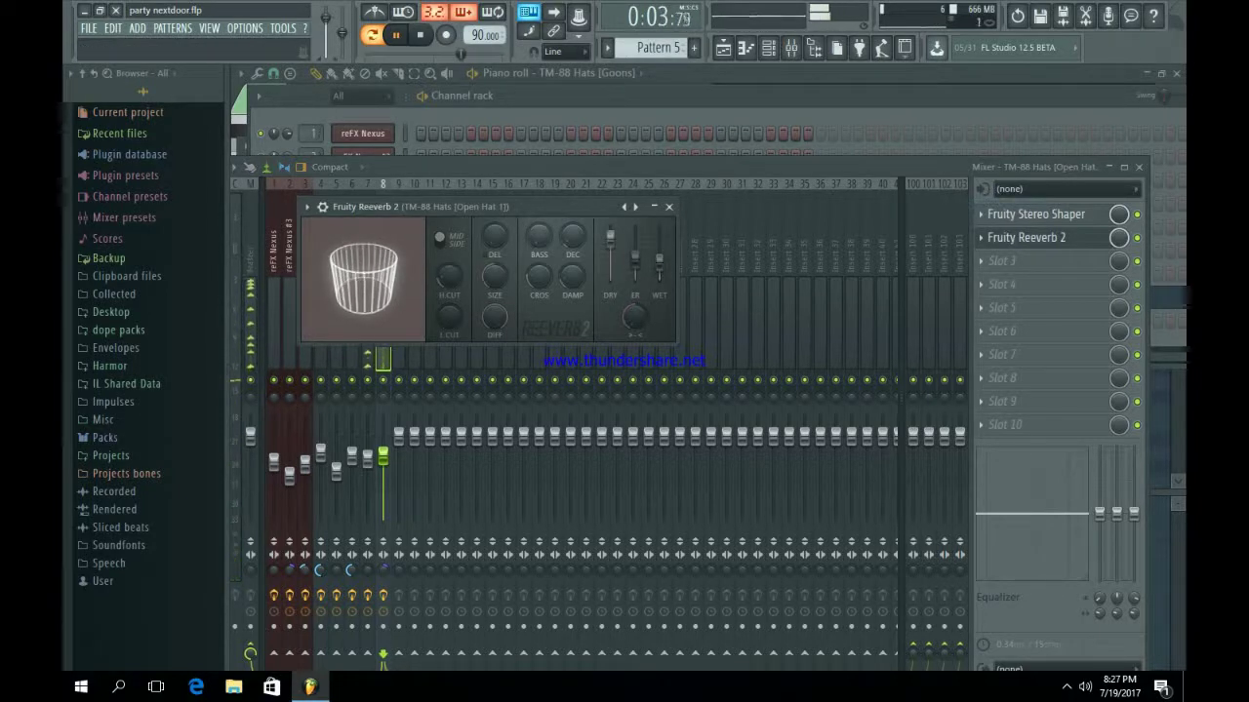
pyautogui.click(668, 207)
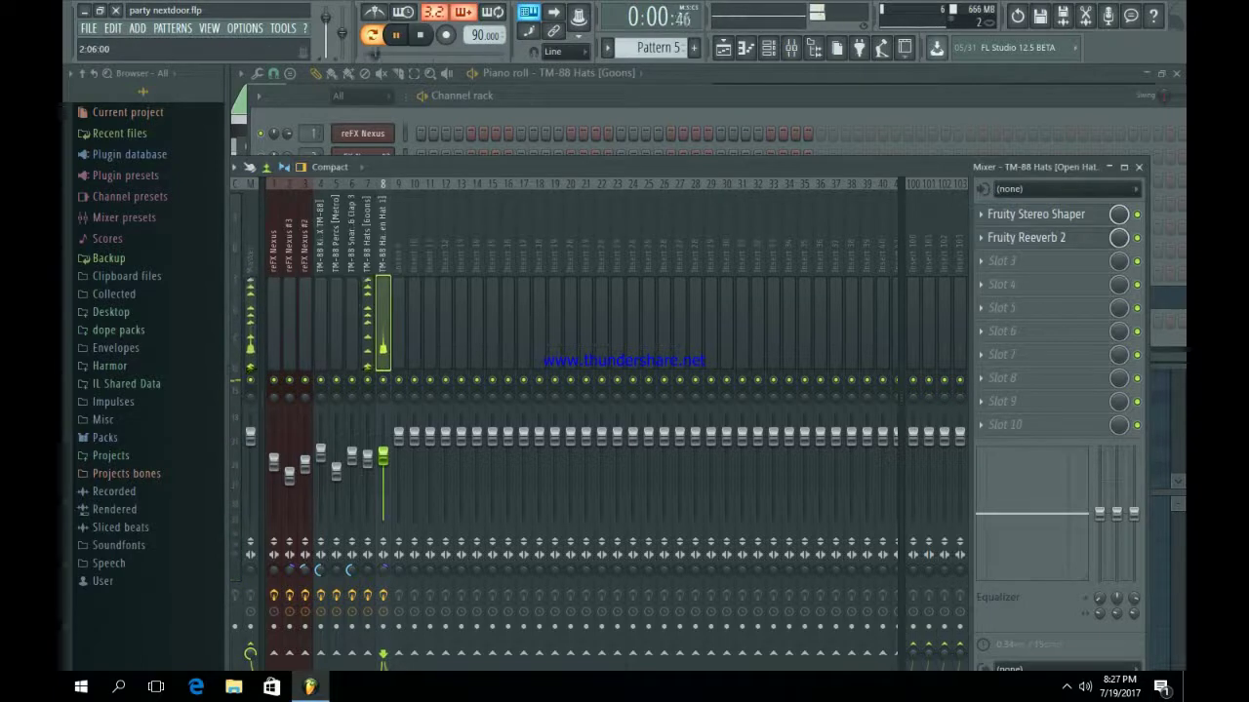
# Place a Pattern 5 clip on playlist Track 5 and align its start exactly with bar 9.
pyautogui.click(723, 47)
pyautogui.click(382, 311)
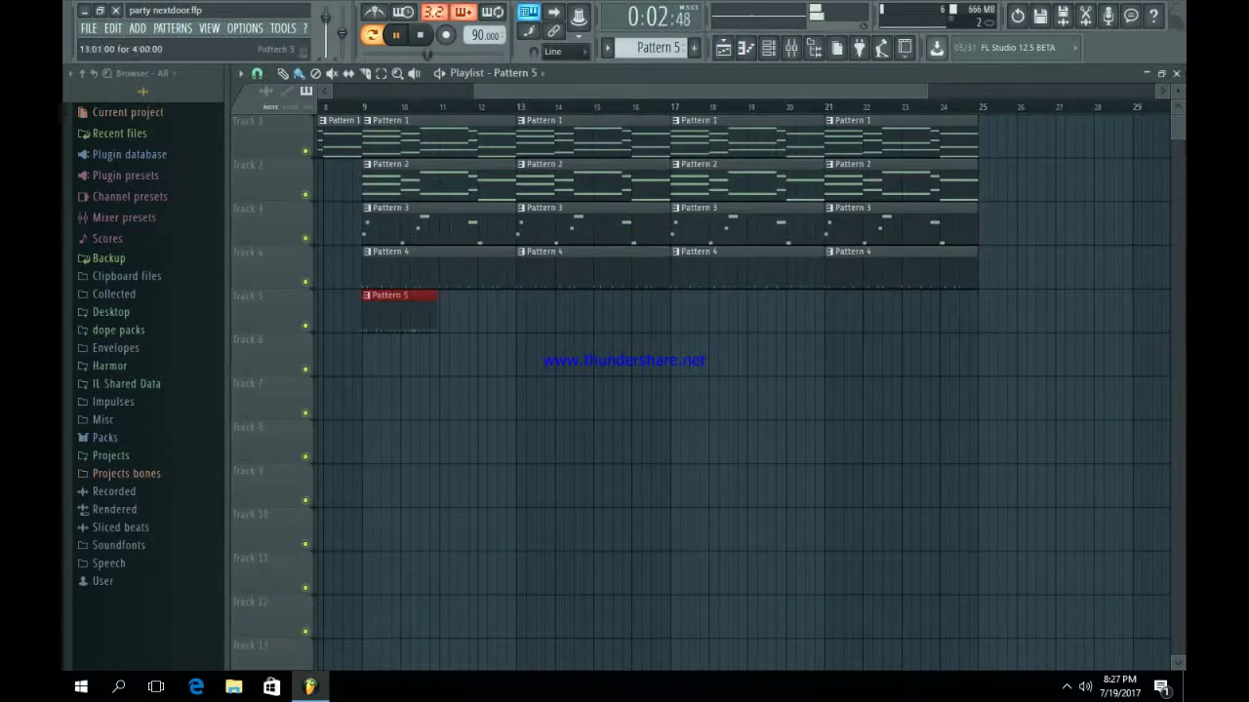
pyautogui.moveTo(927, 91); pyautogui.dragTo(516, 91)
pyautogui.moveTo(564, 310); pyautogui.dragTo(571, 310)
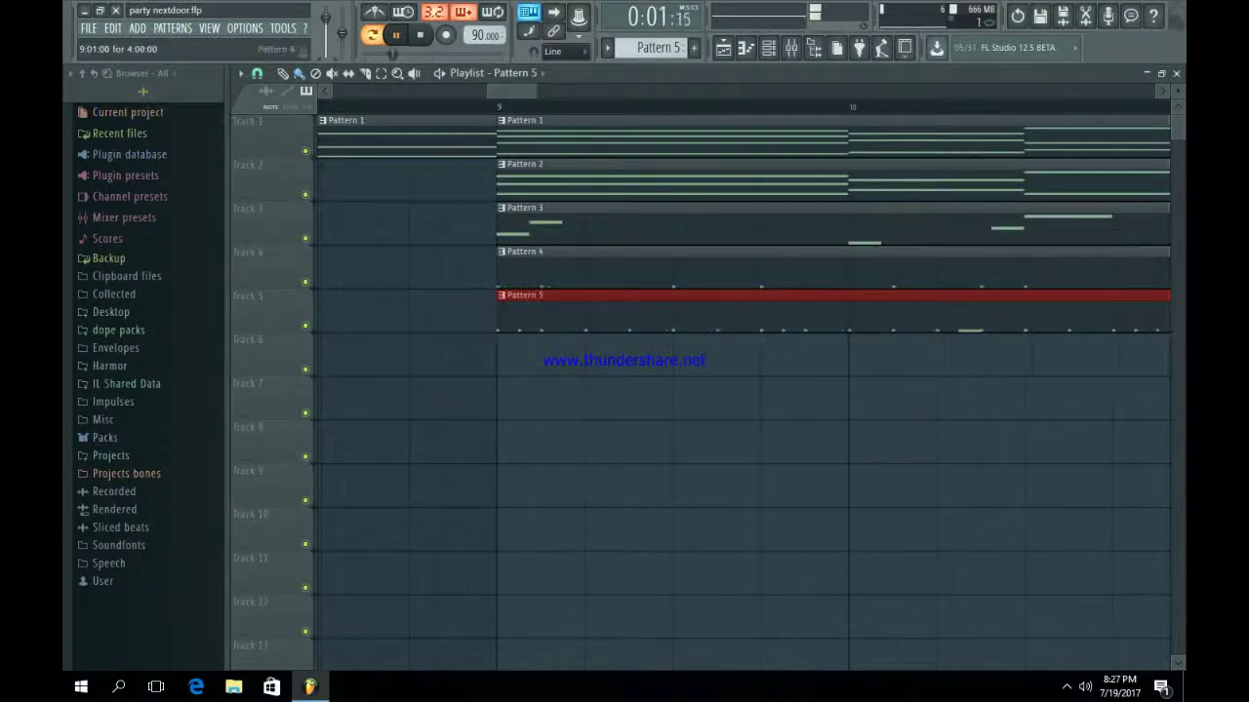
# Repeat the Pattern 5 clip along Track 5 up to the start of bar 25 and stop playback.
pyautogui.moveTo(537, 91); pyautogui.dragTo(881, 90)
pyautogui.hotkey('ctrl', 'b')
pyautogui.hotkey('ctrl', 'b')
pyautogui.hotkey('ctrl', 'b')
pyautogui.hotkey('ctrl', 'b')
pyautogui.hotkey('ctrl', 'b')
pyautogui.hotkey('ctrl', 'b')
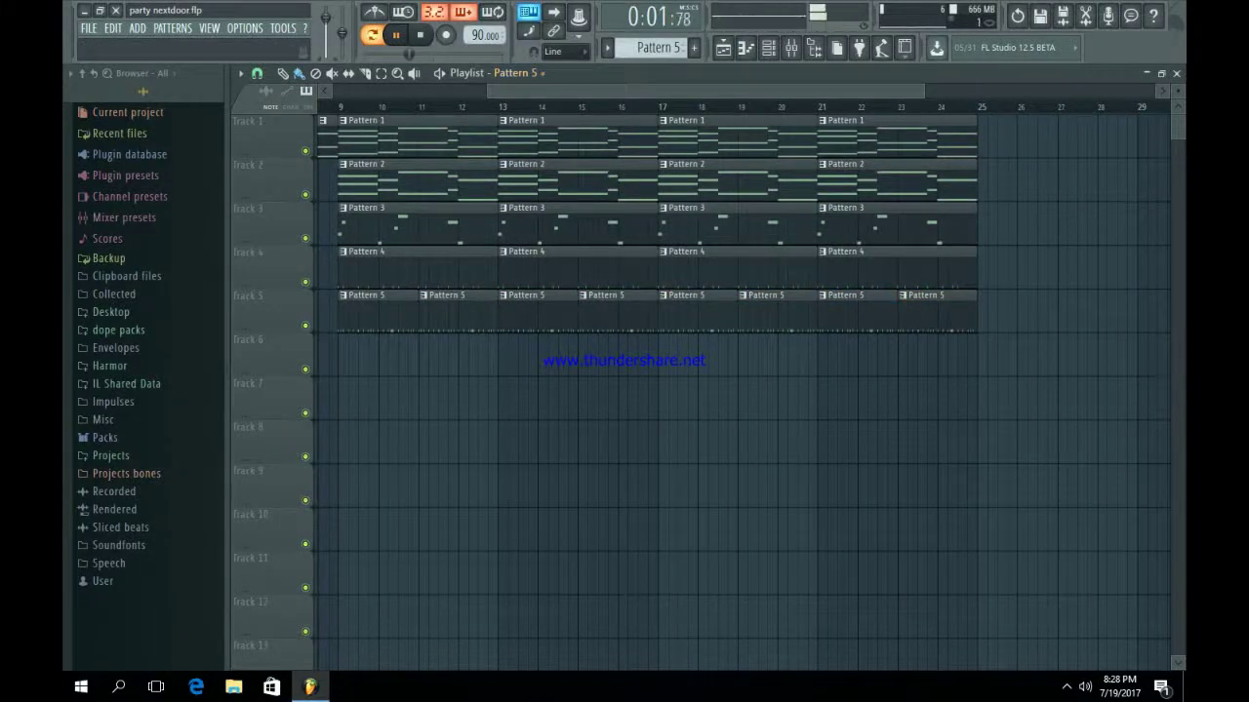
pyautogui.moveTo(488, 91); pyautogui.dragTo(335, 91)
pyautogui.press('space')
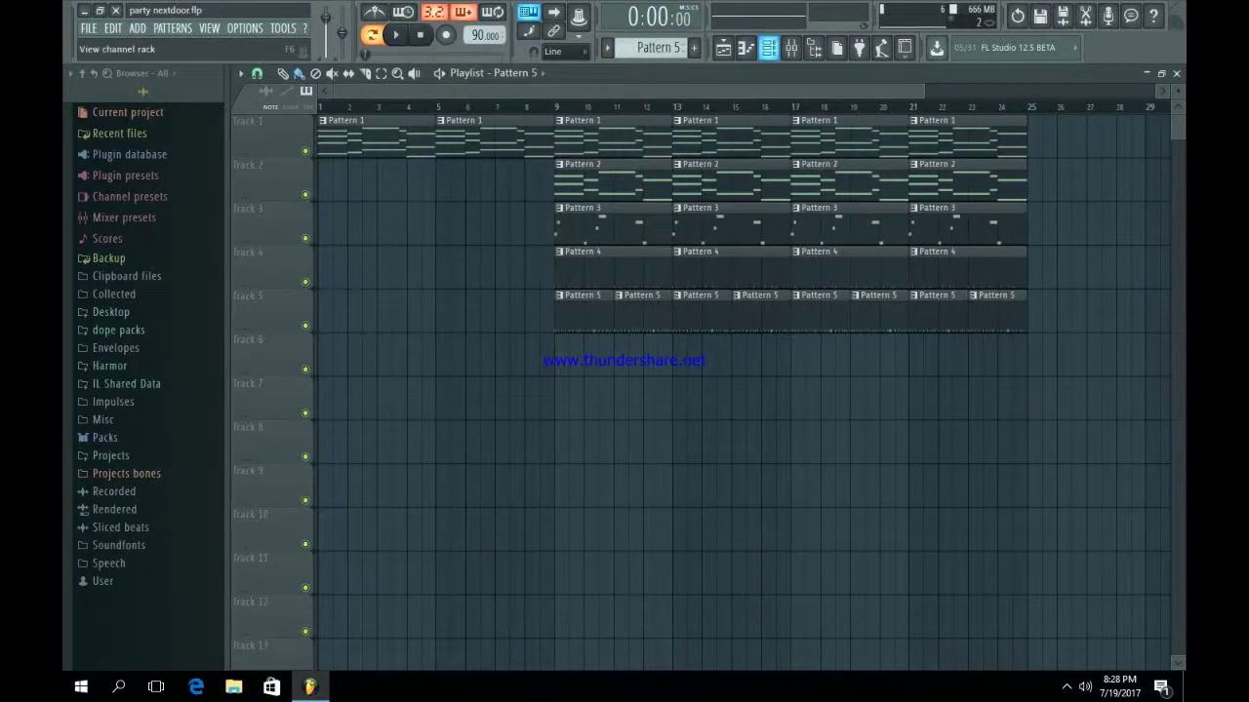
# Create Pattern 6 and give the 808_100s_C2 channel a volume envelope with maximum hold and no attack, decay, sustain or release.
pyautogui.click(745, 46)
pyautogui.click(694, 48)
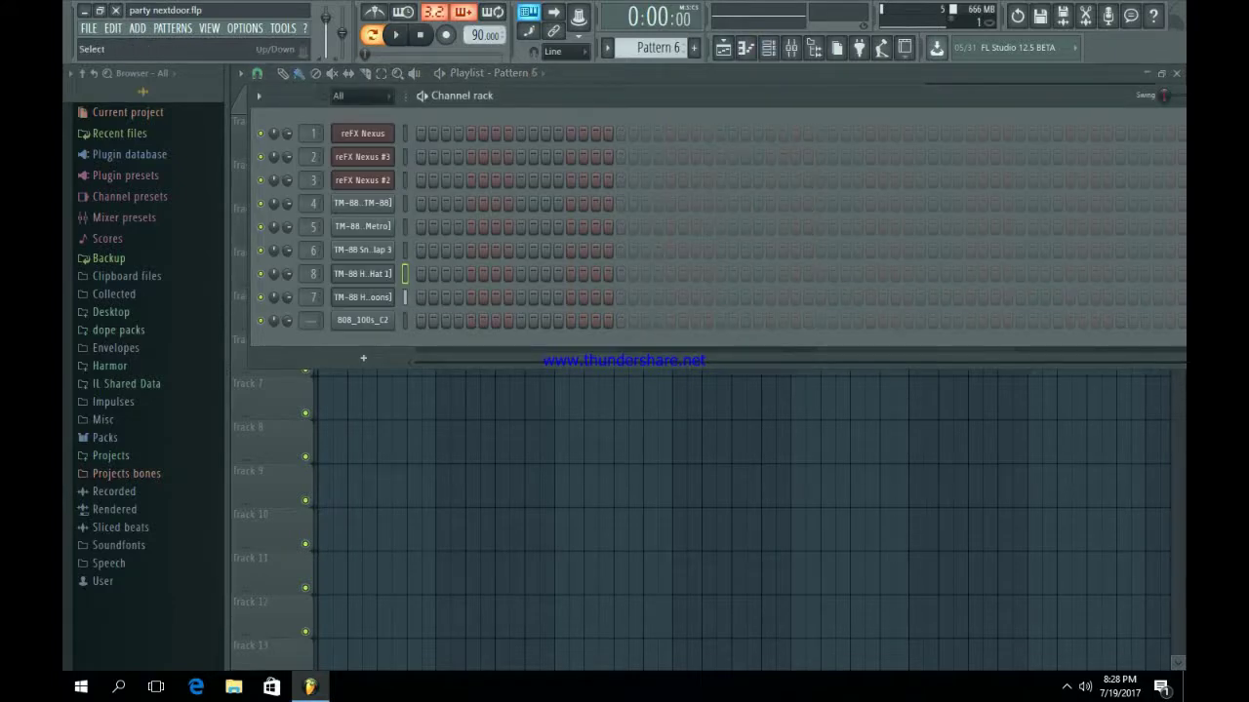
pyautogui.click(363, 320)
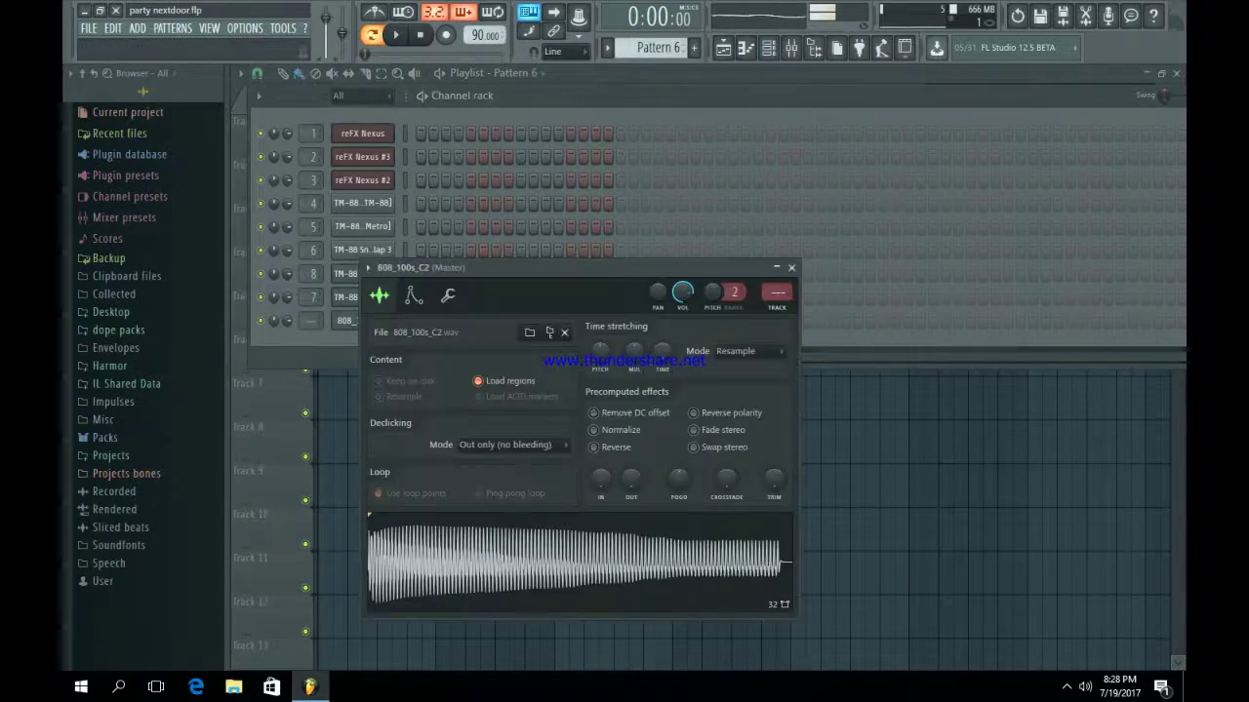
pyautogui.click(414, 294)
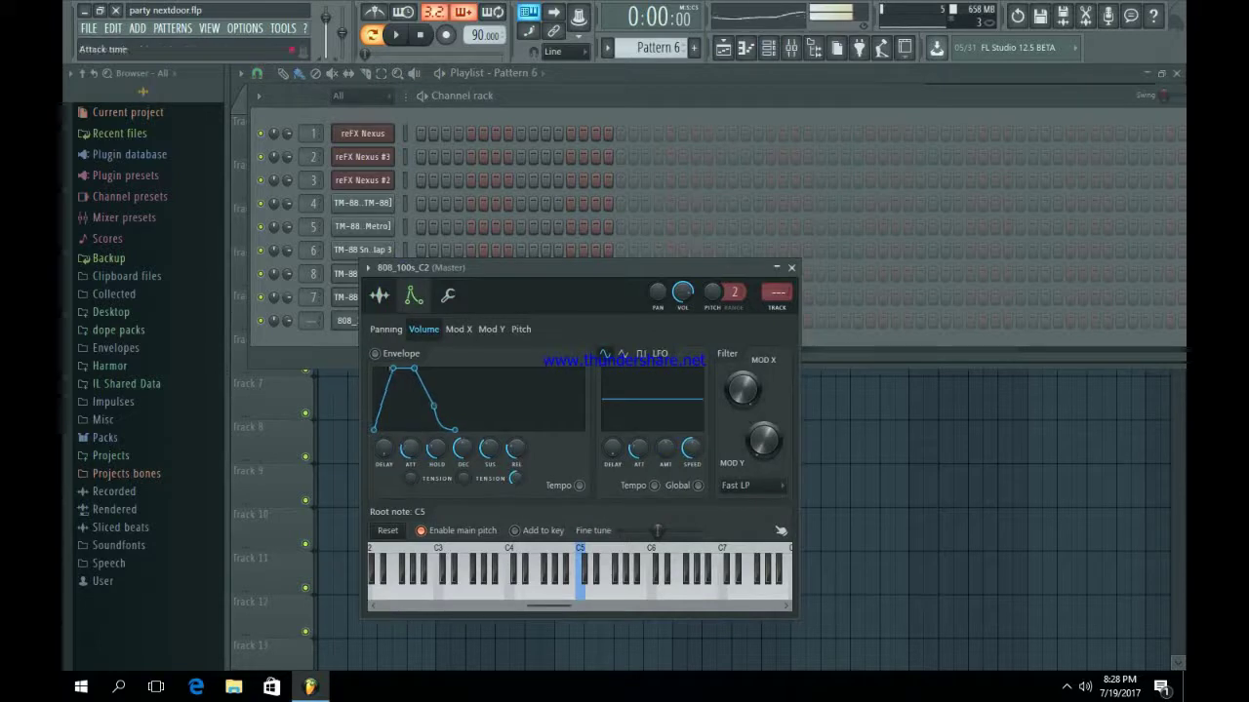
pyautogui.moveTo(410, 449); pyautogui.dragTo(411, 493)
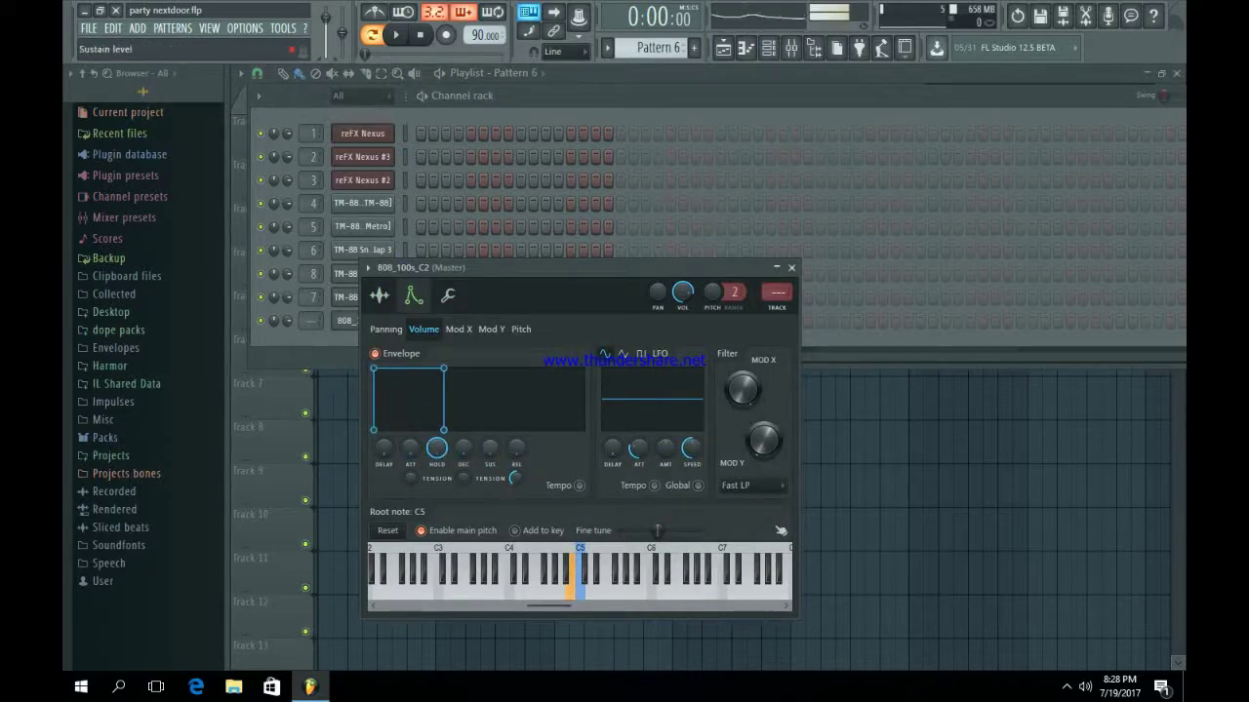
pyautogui.press('m')
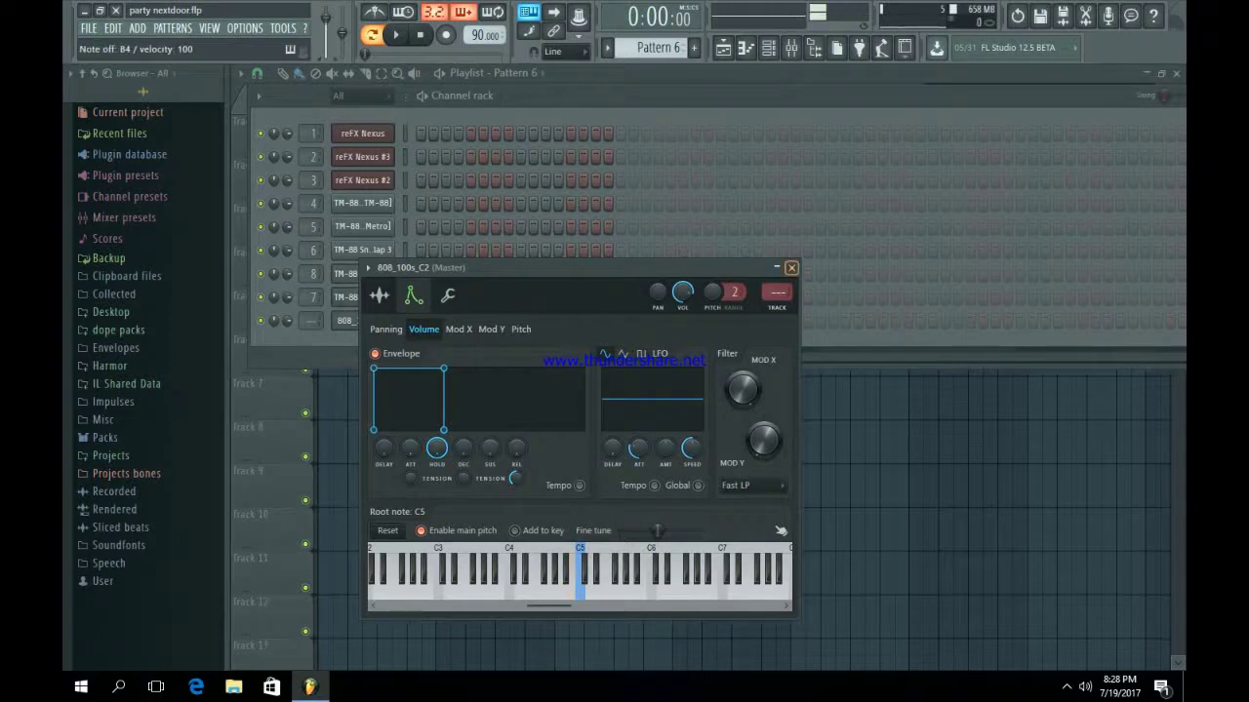
pyautogui.click(791, 268)
# Copy the reFX Nexus chord notes from Pattern 1 into the 808_100s_C2 channel of Pattern 6 and open its piano roll.
pyautogui.scroll(5, 659, 47)
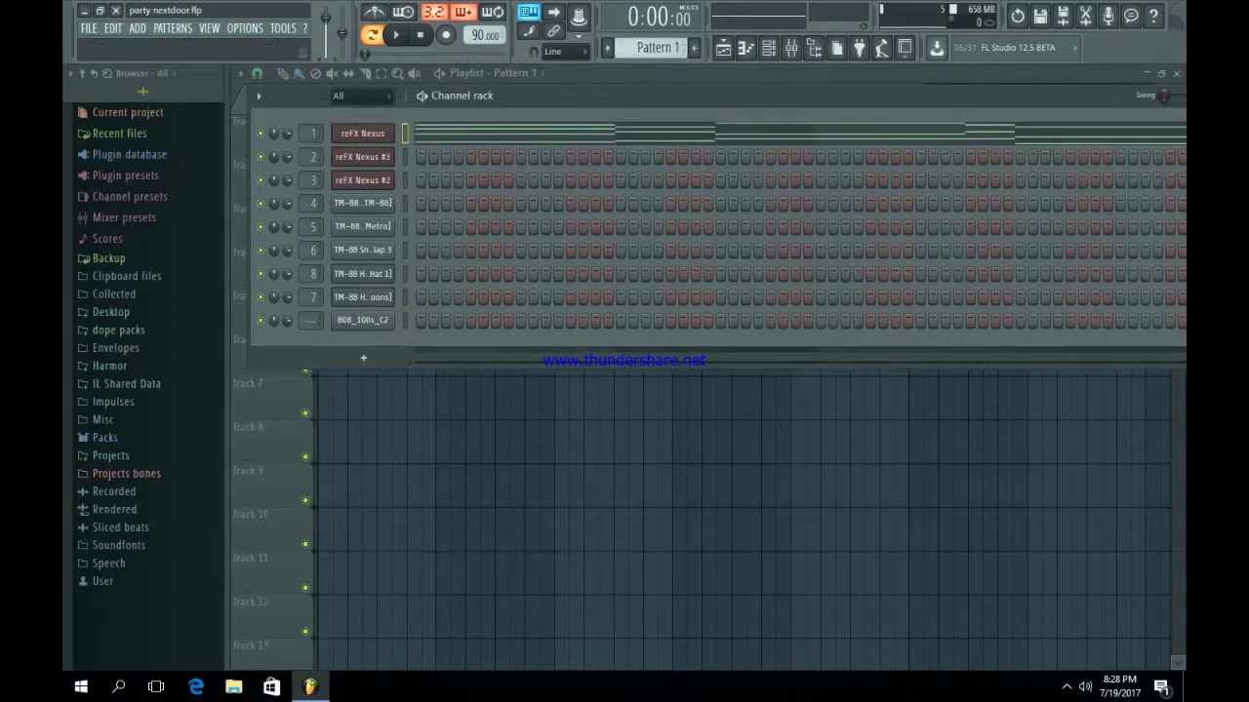
pyautogui.scroll(-4, 659, 48)
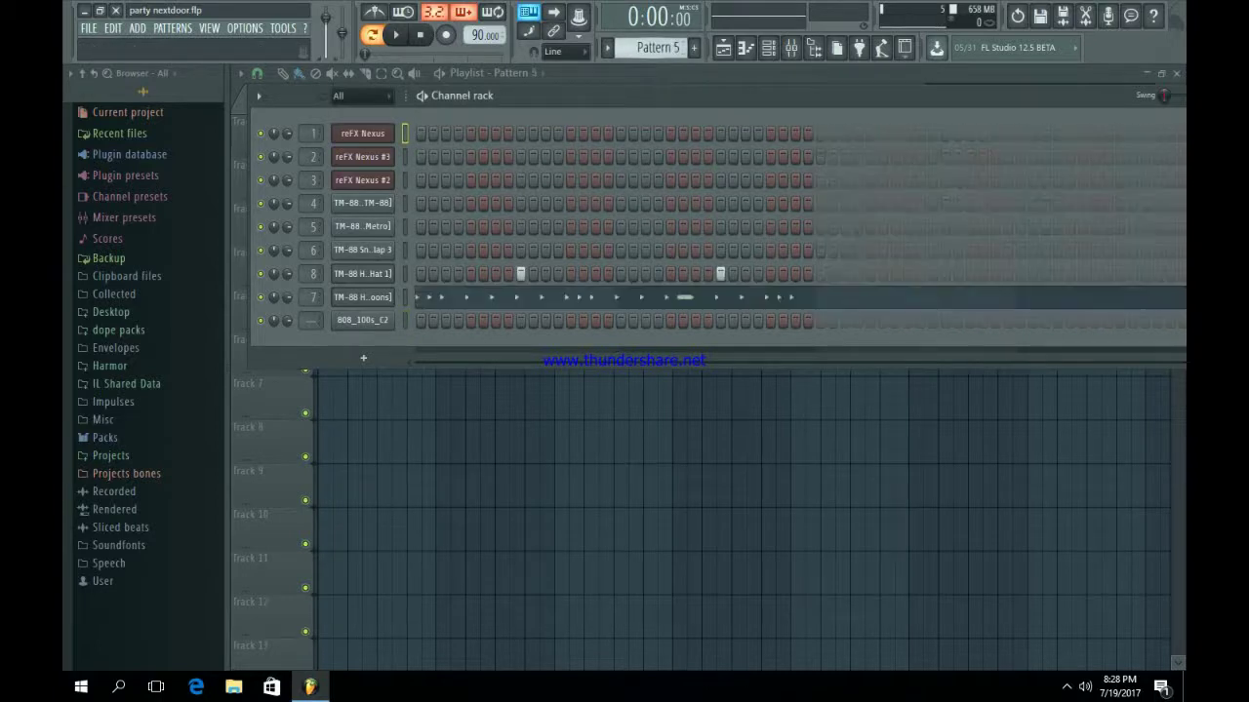
pyautogui.scroll(-1, 658, 48)
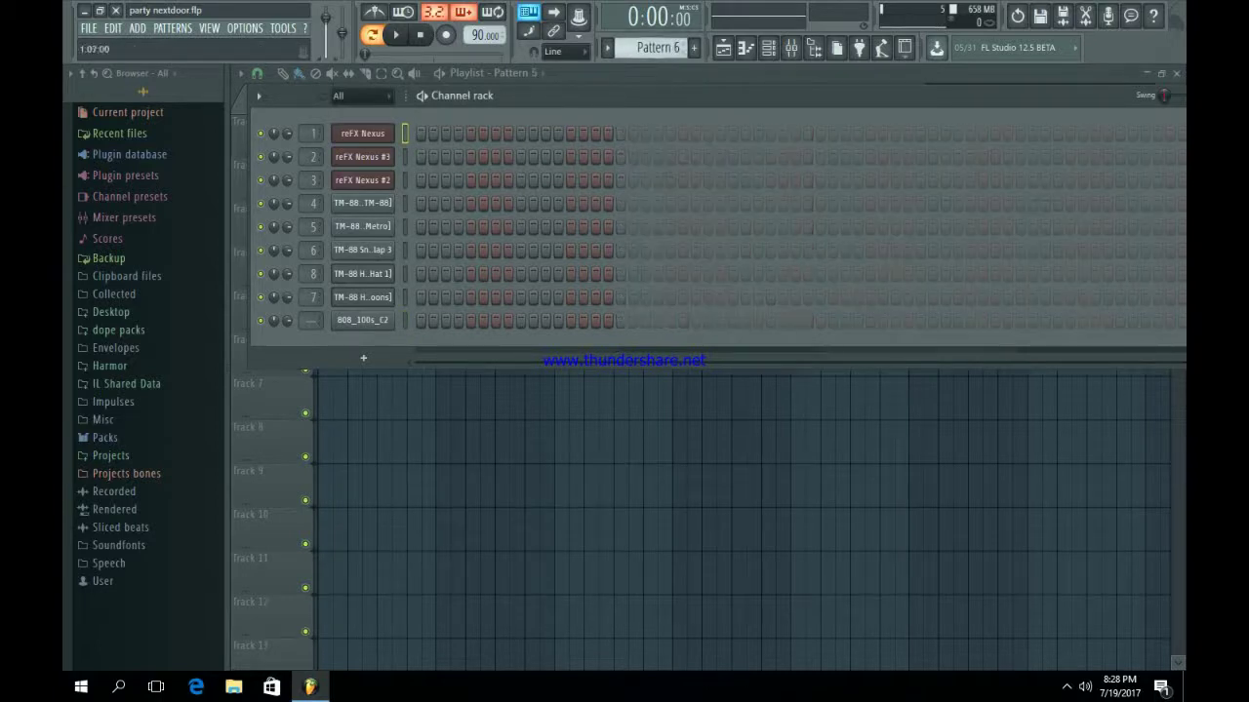
pyautogui.hotkey('ctrl', 'v')
pyautogui.click(429, 320)
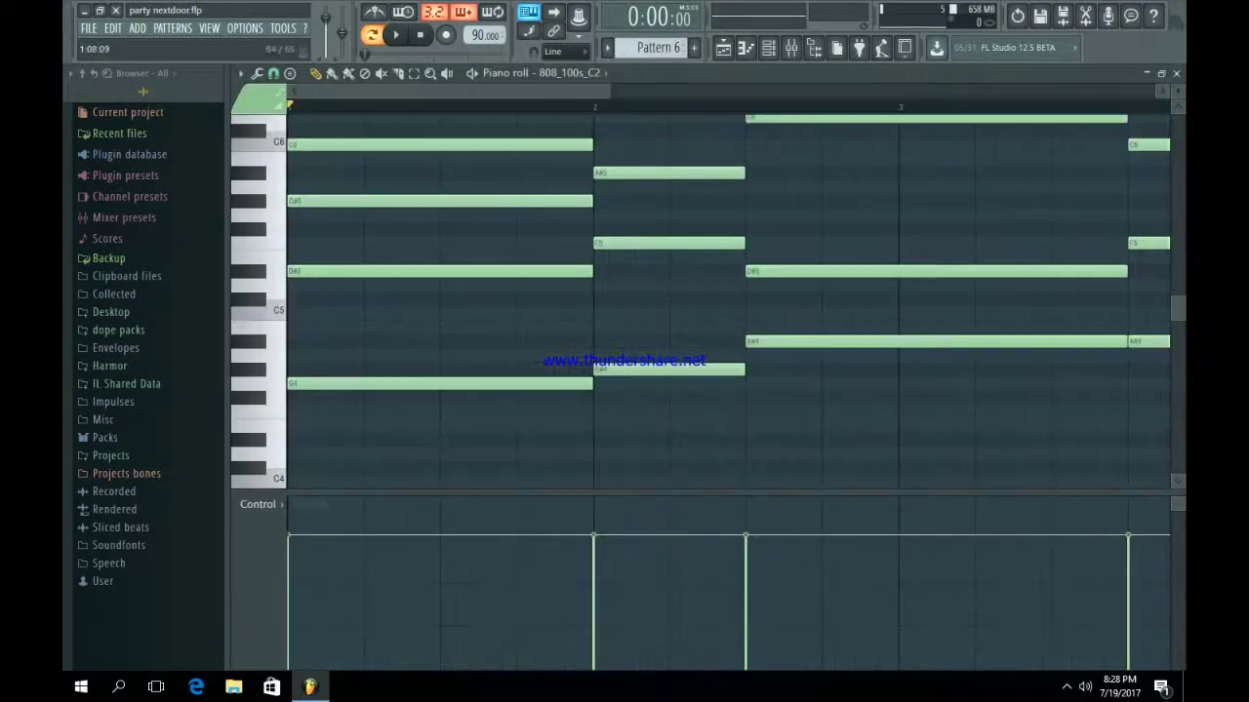
# Delete the upper chord notes above the G4, G#4 and long A#4 bass notes in bars 1 to 3.
pyautogui.scroll(-2, 547, 293)
pyautogui.scroll(2, 469, 293)
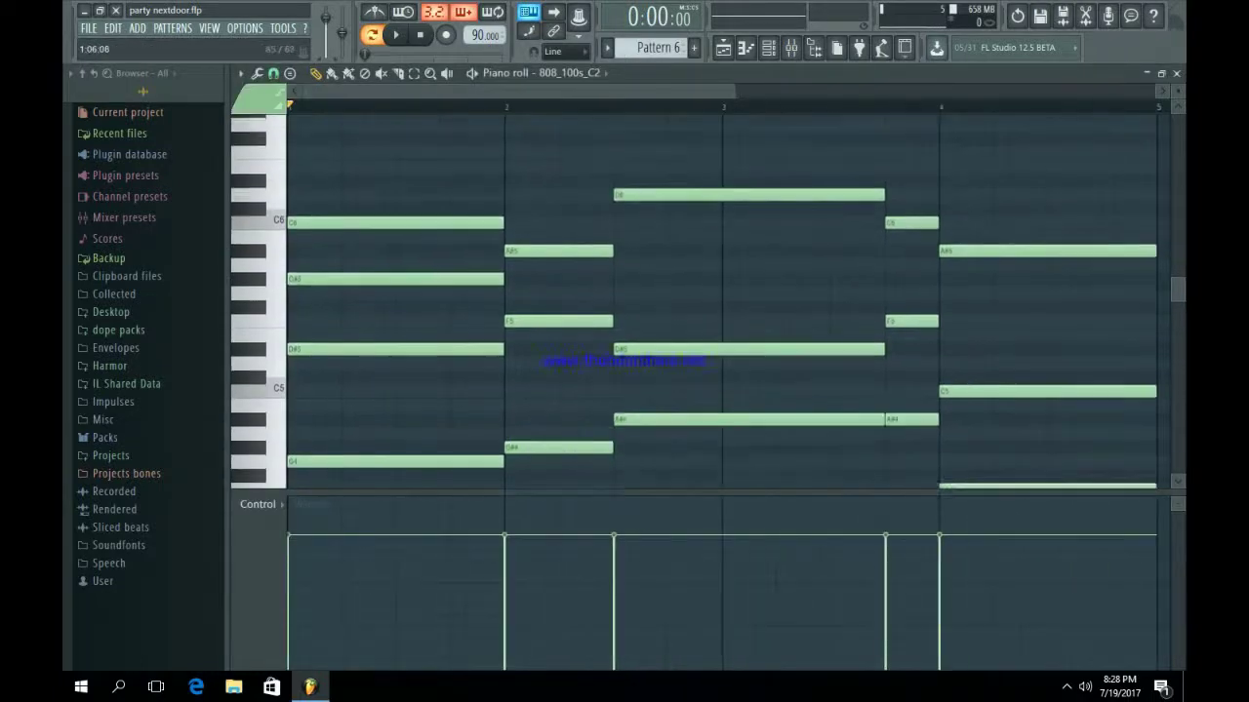
pyautogui.rightClick(414, 229)
pyautogui.rightClick(420, 285)
pyautogui.rightClick(429, 355)
pyautogui.rightClick(527, 328)
pyautogui.rightClick(530, 257)
pyautogui.rightClick(702, 356)
pyautogui.rightClick(780, 201)
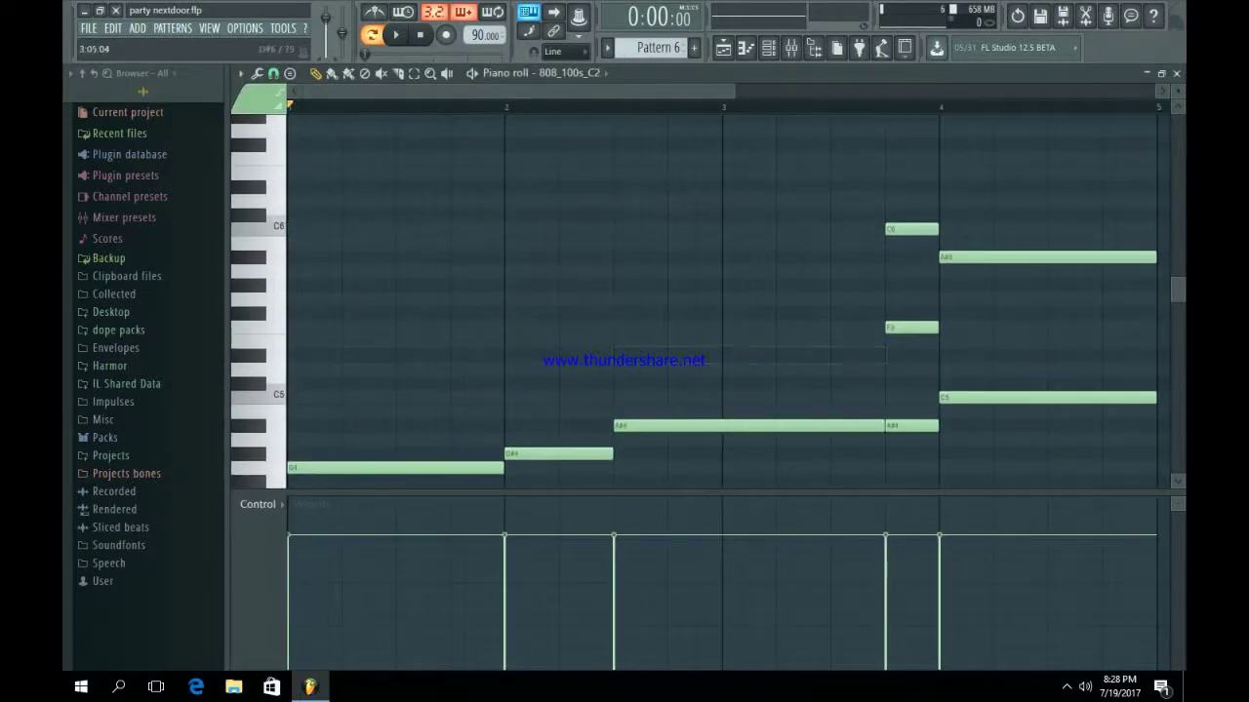
# Delete the remaining upper notes through bar 4, leaving only F4 in that bar, and play the 808 line.
pyautogui.moveTo(735, 90); pyautogui.dragTo(1033, 91)
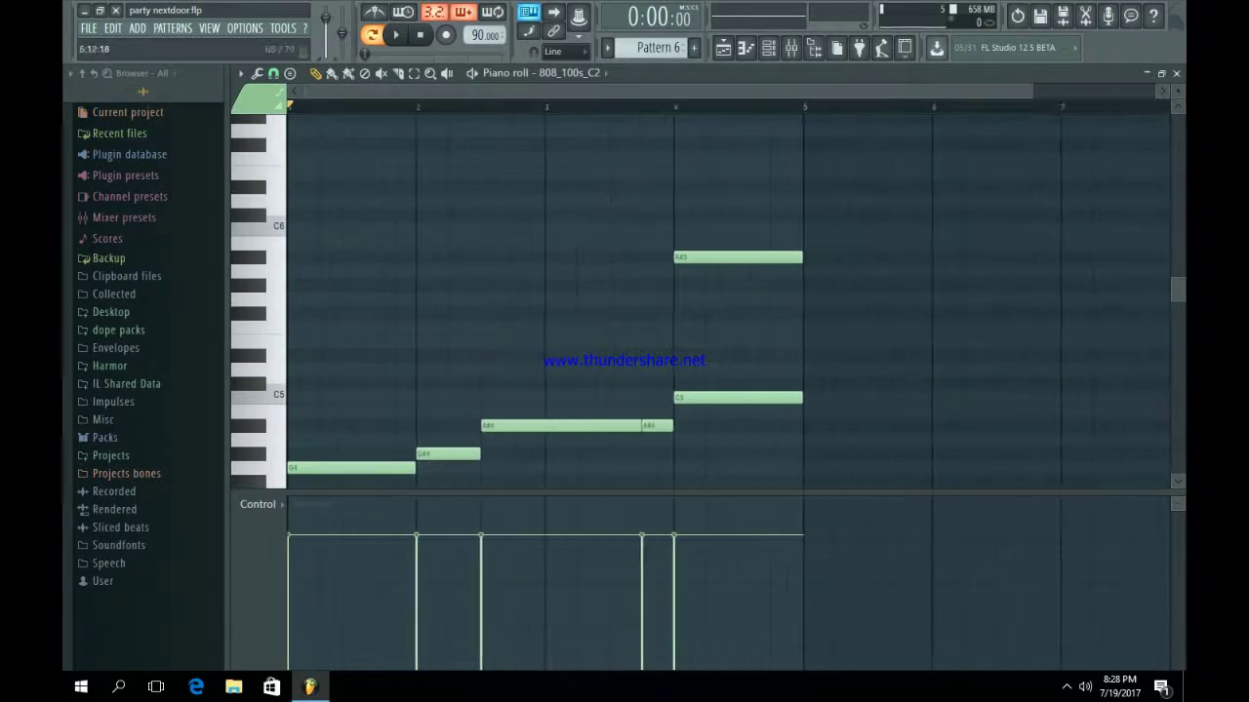
pyautogui.rightClick(745, 257)
pyautogui.press('space')
pyautogui.scroll(-2, 683, 292)
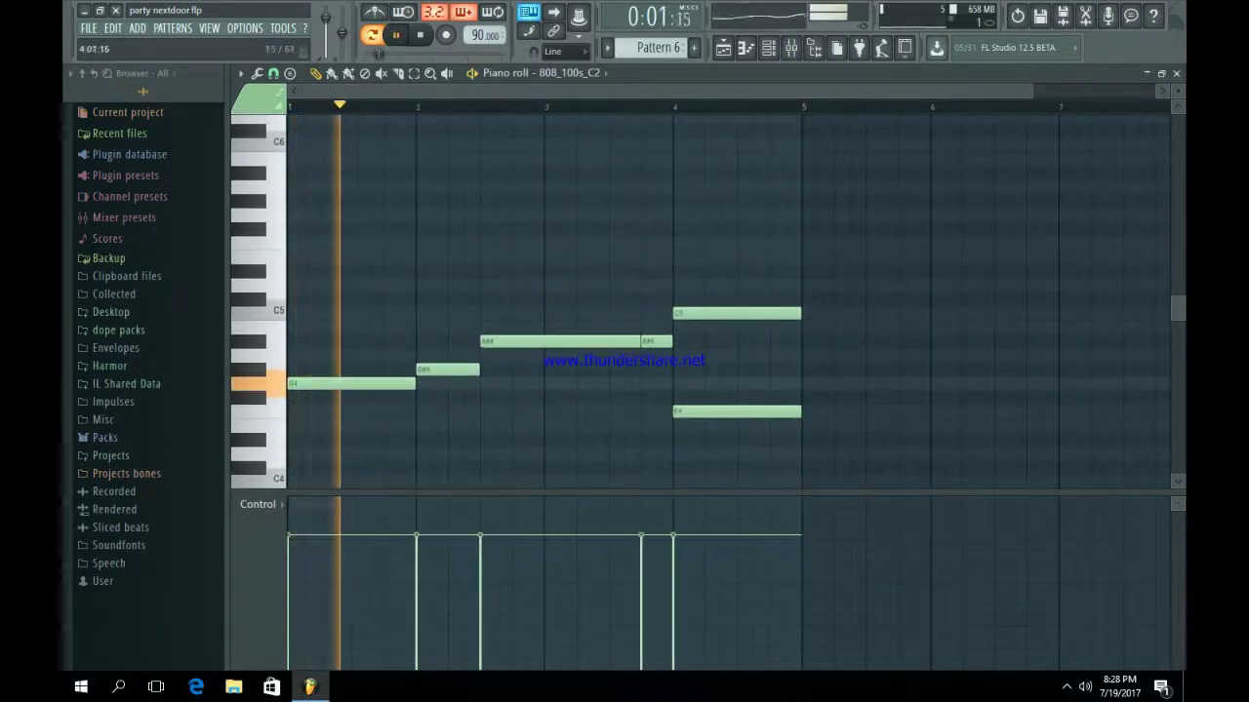
pyautogui.scroll(-1, 683, 293)
pyautogui.scroll(-3, 682, 292)
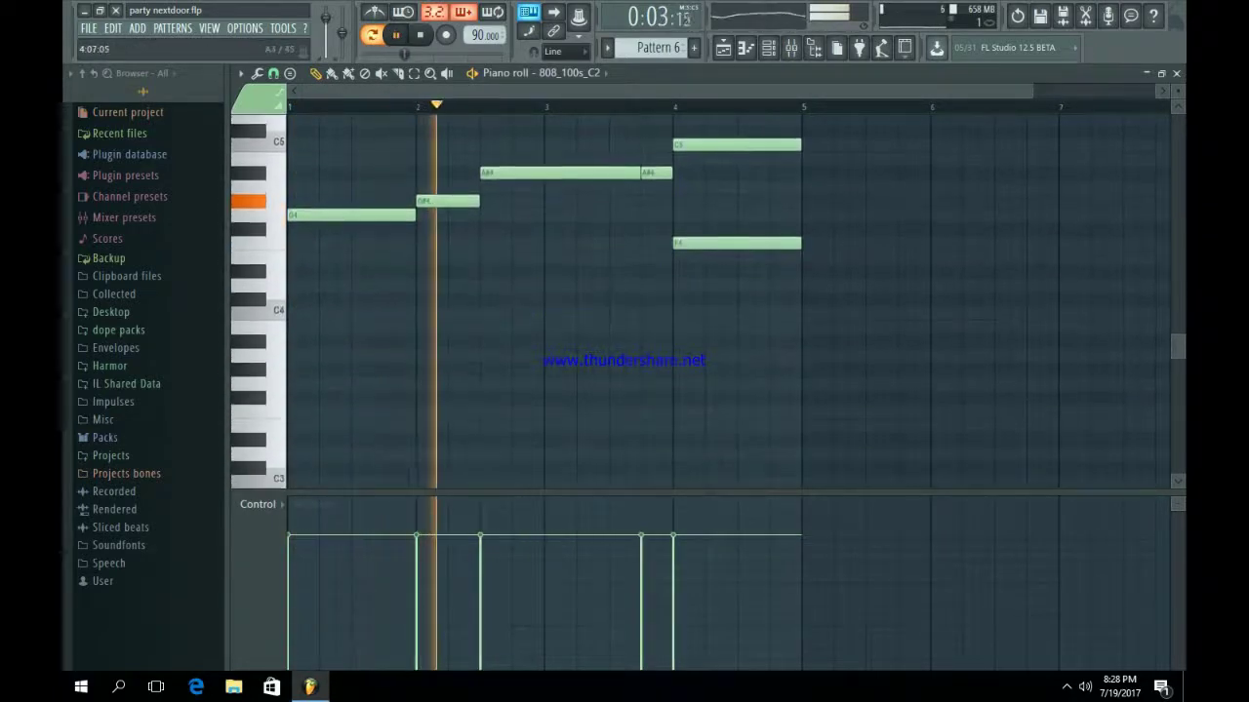
pyautogui.scroll(2, 683, 293)
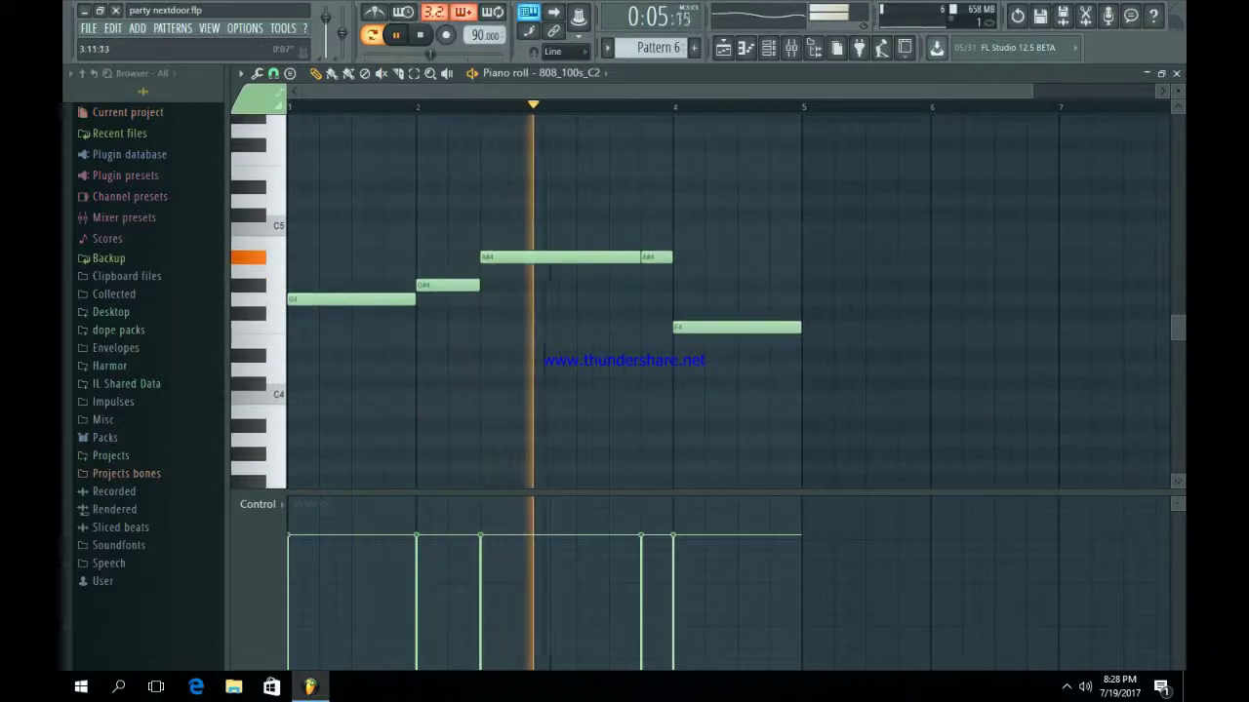
# Stop playback and copy the TM-88 kick steps on channel 4 from Pattern 4 into Pattern 6.
pyautogui.click(769, 47)
pyautogui.press('space')
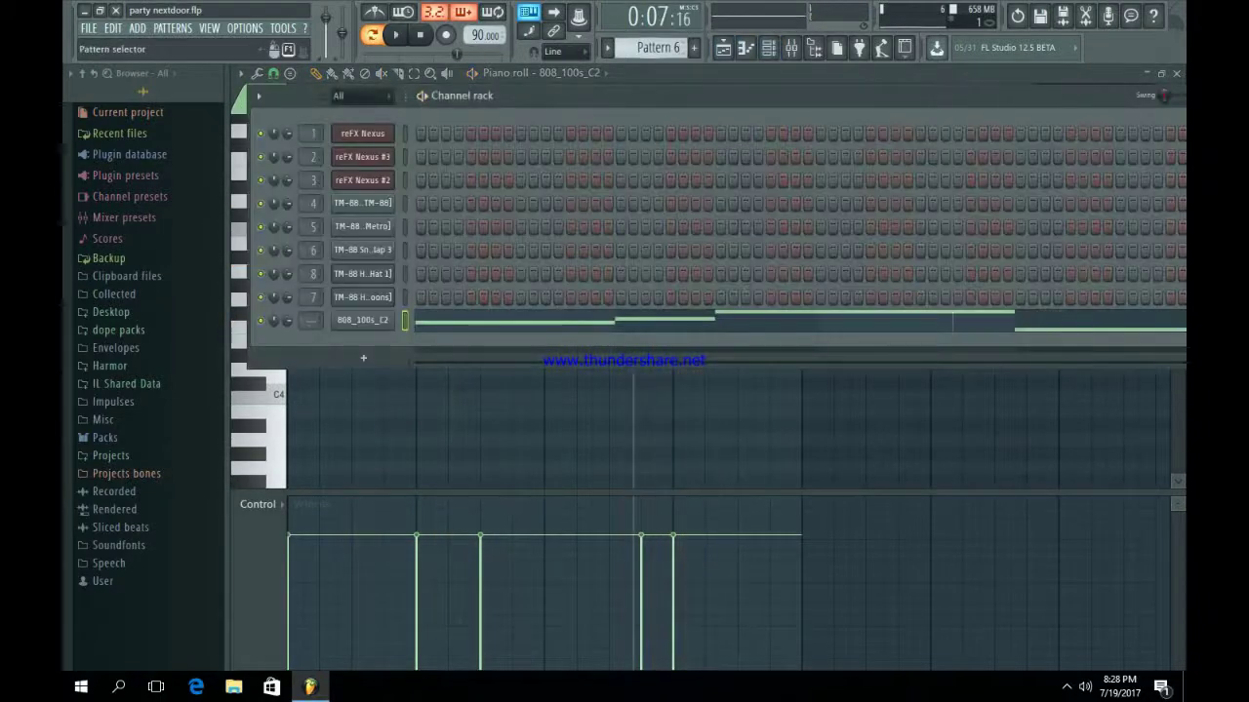
pyautogui.scroll(4, 659, 47)
pyautogui.scroll(-2, 658, 47)
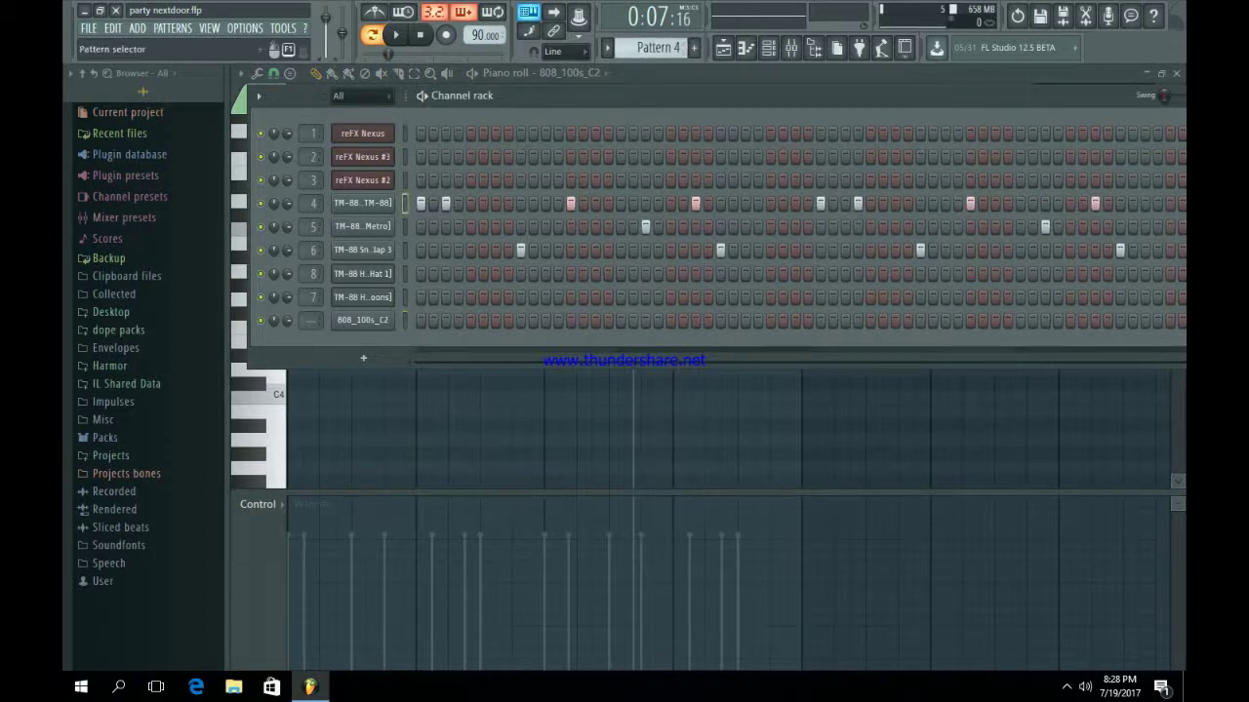
pyautogui.scroll(-2, 658, 47)
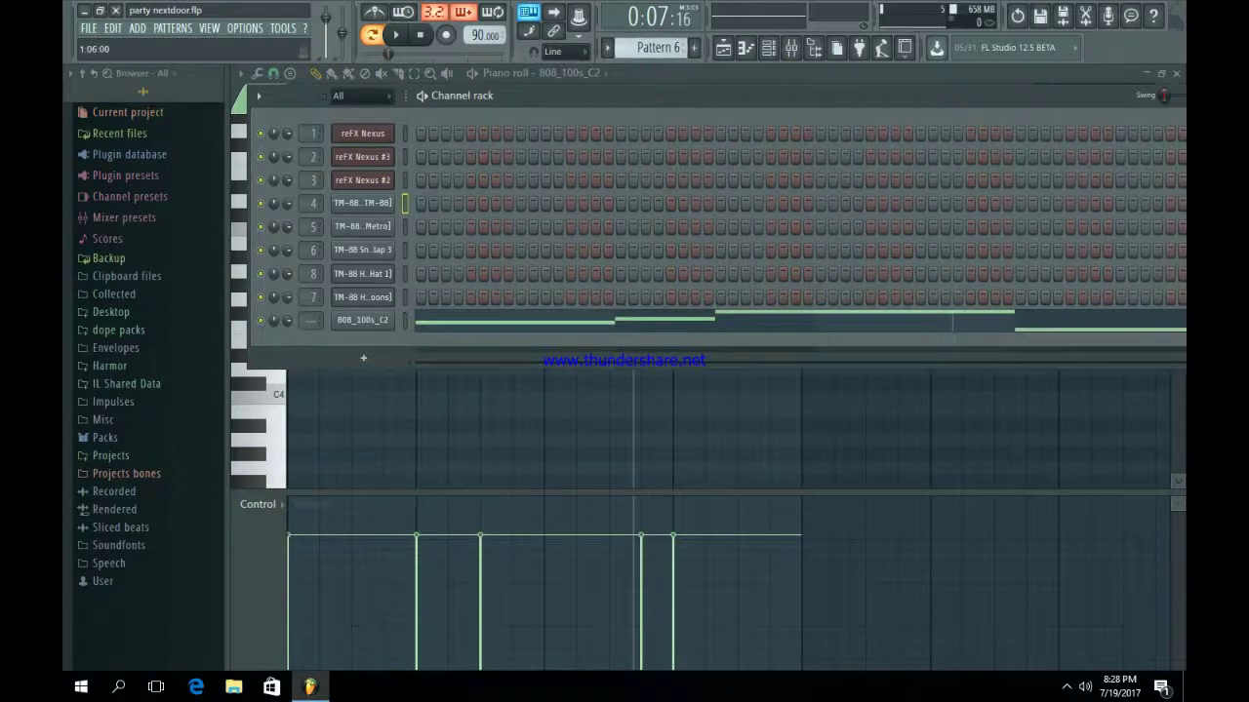
pyautogui.hotkey('ctrl', 'v')
# Check the 808_100s_C2 notes against the kick hits in the piano roll and shorten the first G4 to end before the second kick.
pyautogui.click(589, 320)
pyautogui.click(590, 320)
pyautogui.press('space')
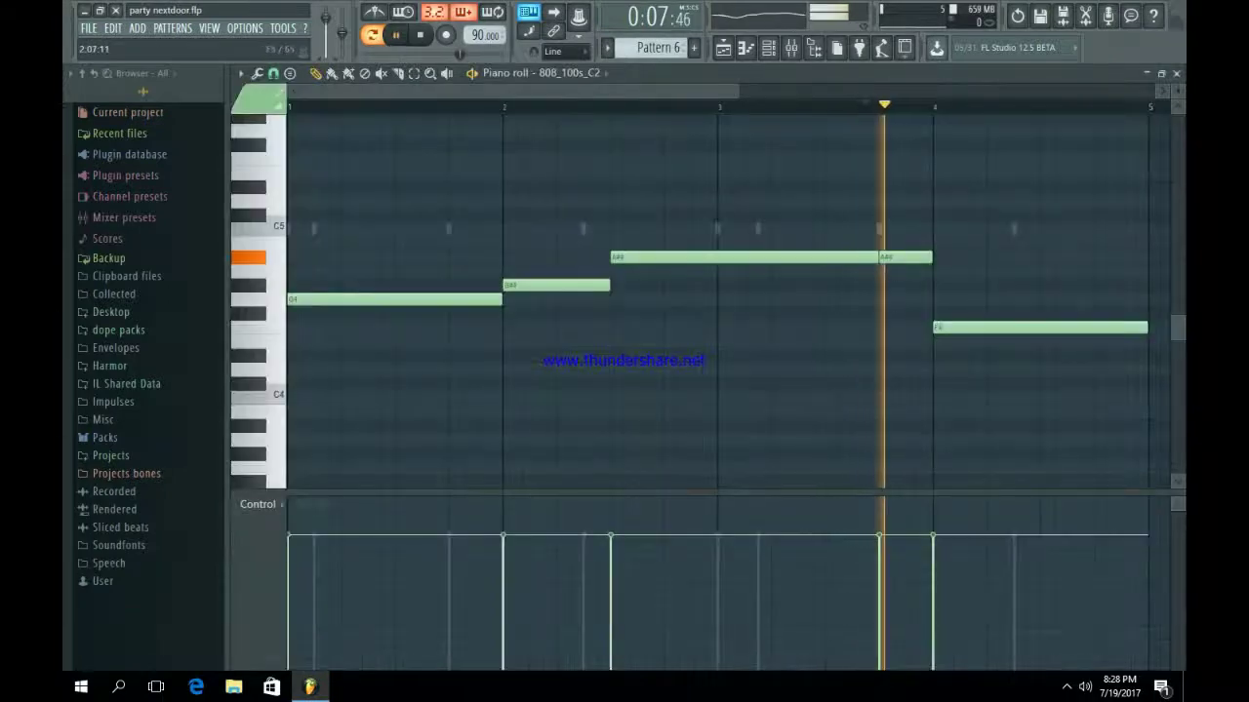
pyautogui.press('space')
pyautogui.press('space')
pyautogui.press('space')
pyautogui.moveTo(737, 91); pyautogui.dragTo(581, 90)
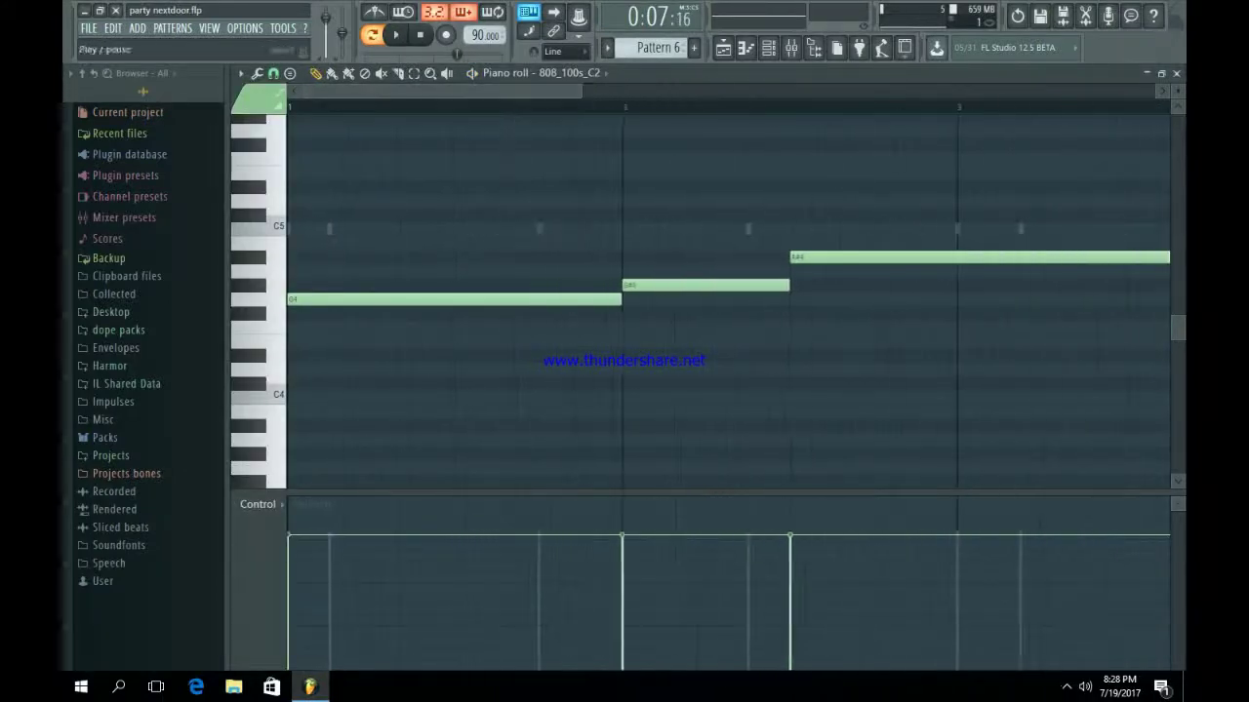
pyautogui.press('space')
pyautogui.press('space')
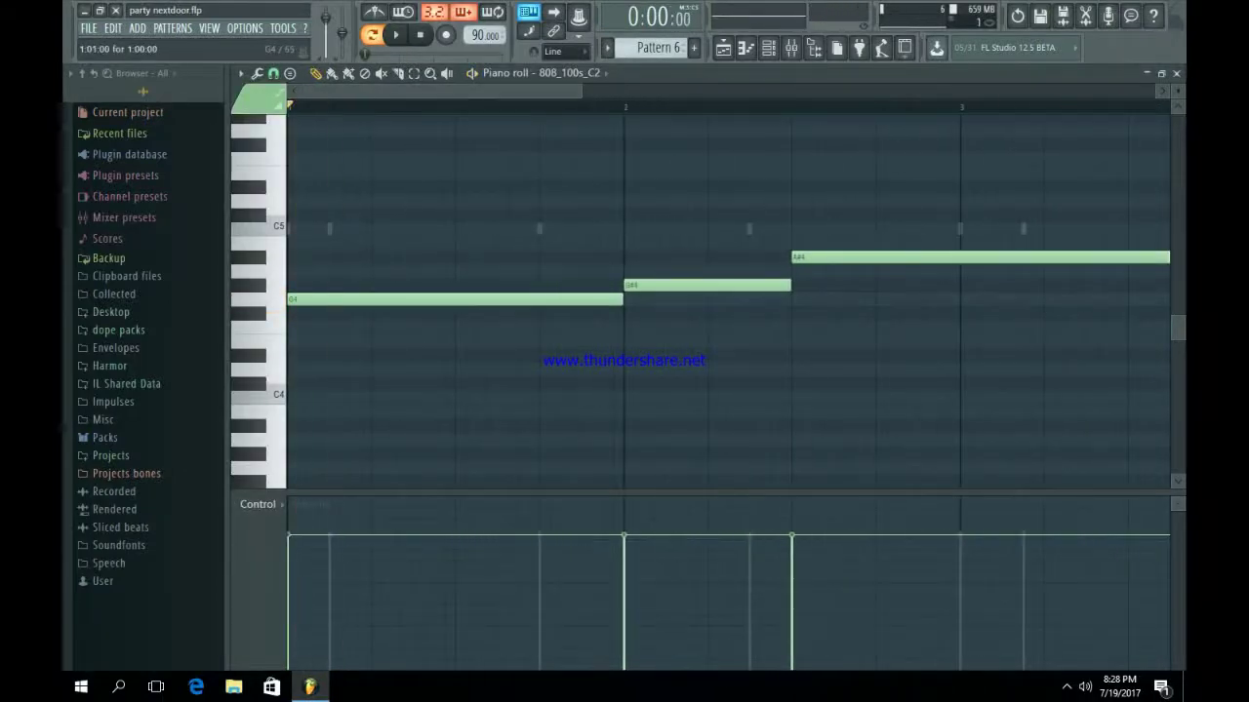
pyautogui.moveTo(621, 298); pyautogui.dragTo(360, 299)
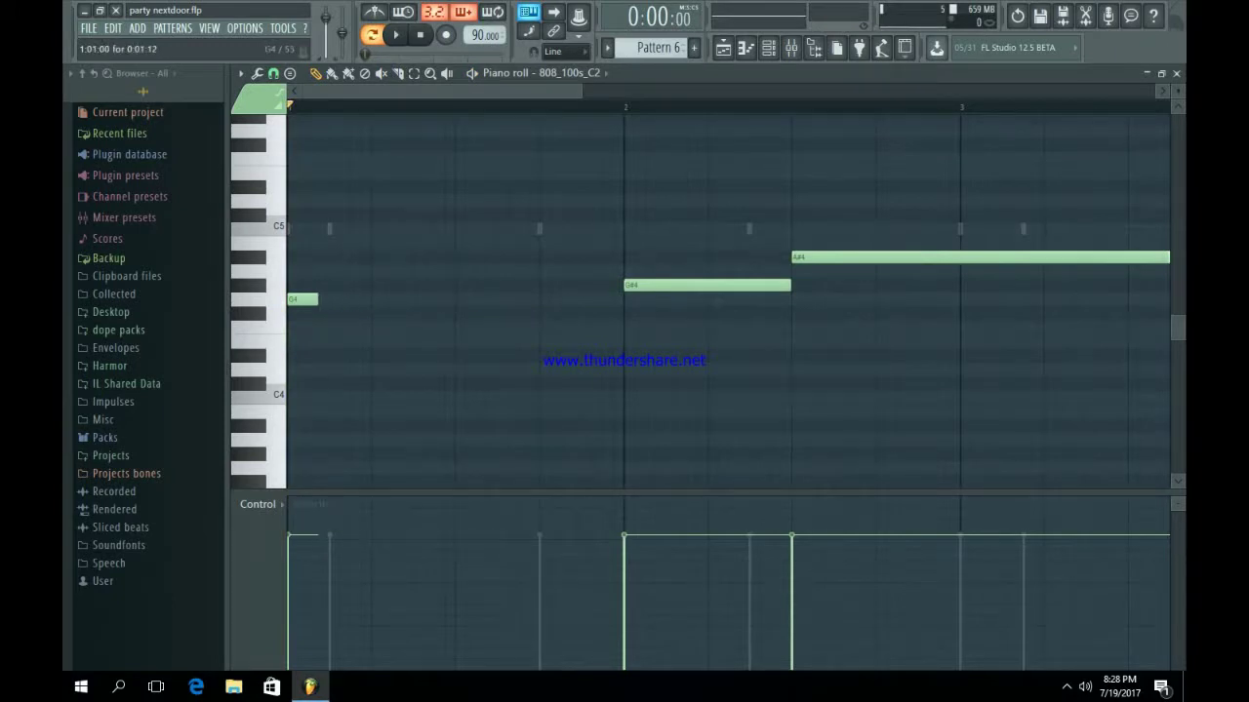
# Add G4 notes on the second and third kick hits of bar 1, ending the last one at bar 2.
pyautogui.press('space')
pyautogui.moveTo(360, 298); pyautogui.dragTo(541, 300)
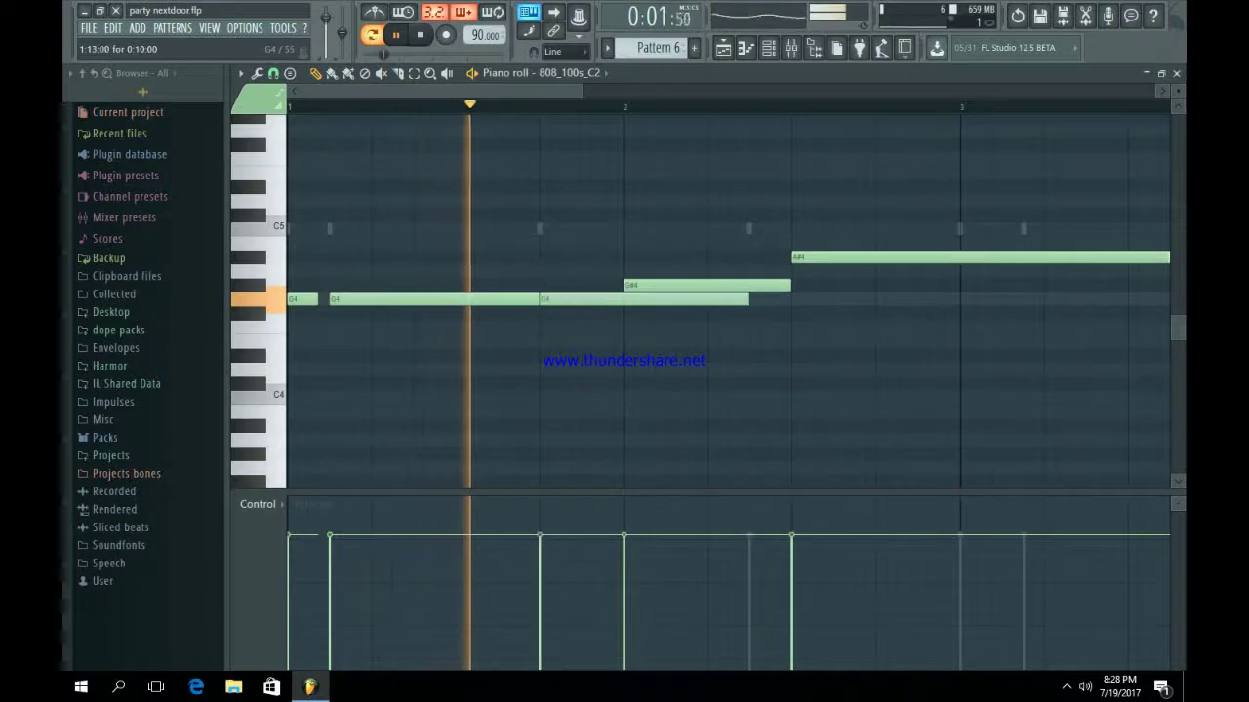
pyautogui.click(741, 313)
pyautogui.moveTo(741, 313); pyautogui.dragTo(721, 313)
pyautogui.rightClick(723, 313)
pyautogui.press('space')
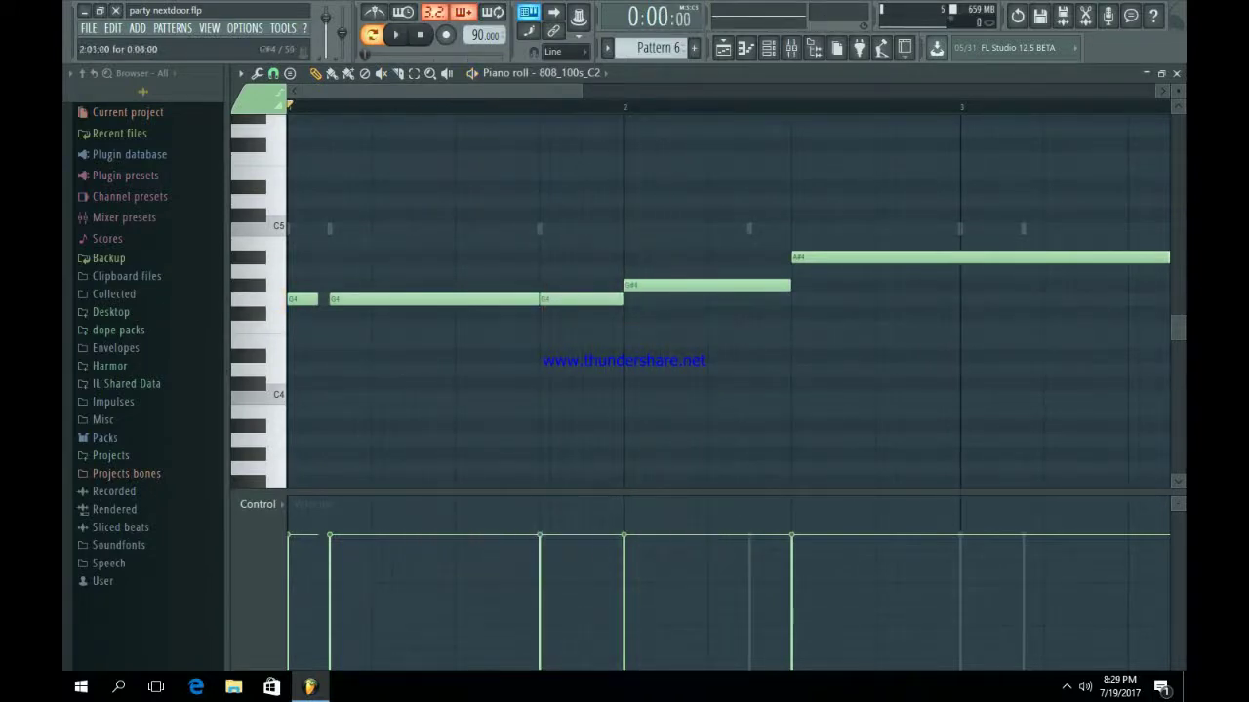
# Shift the bar 2 G#4 slightly, end it at the next kick hit, and add a short G#4 from there to the A#4.
pyautogui.press('space')
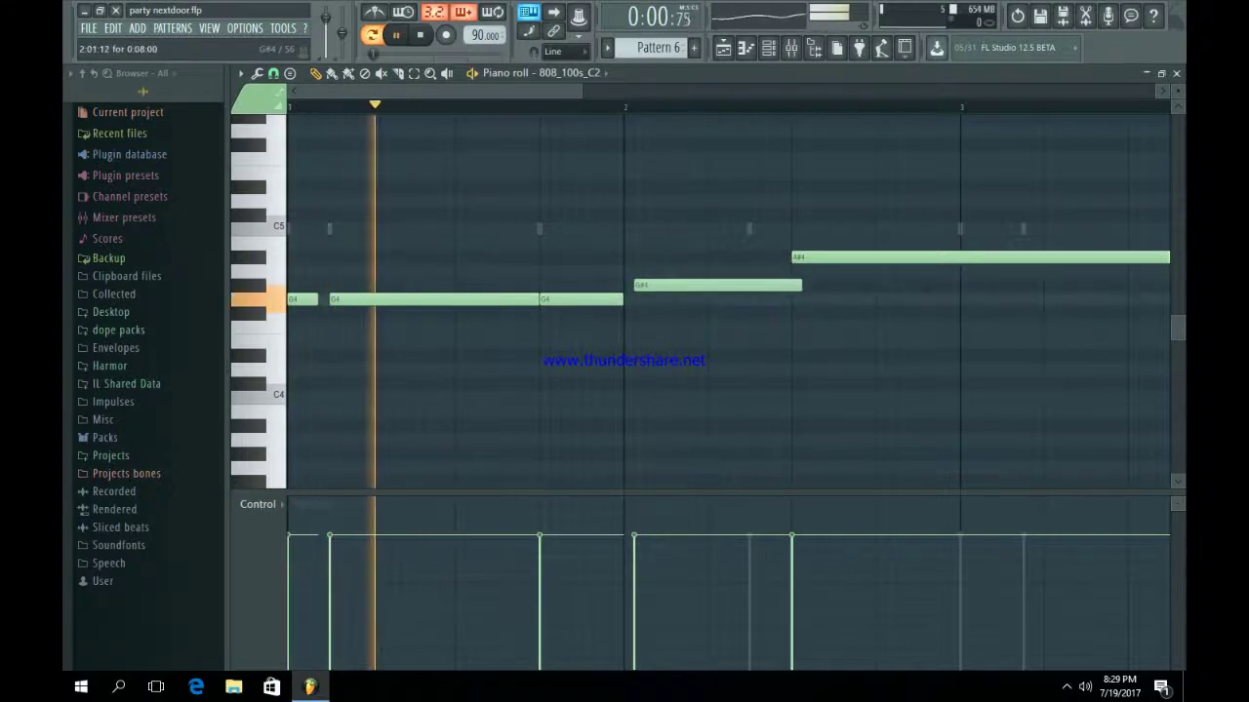
pyautogui.moveTo(799, 286); pyautogui.dragTo(747, 286)
pyautogui.click(757, 285)
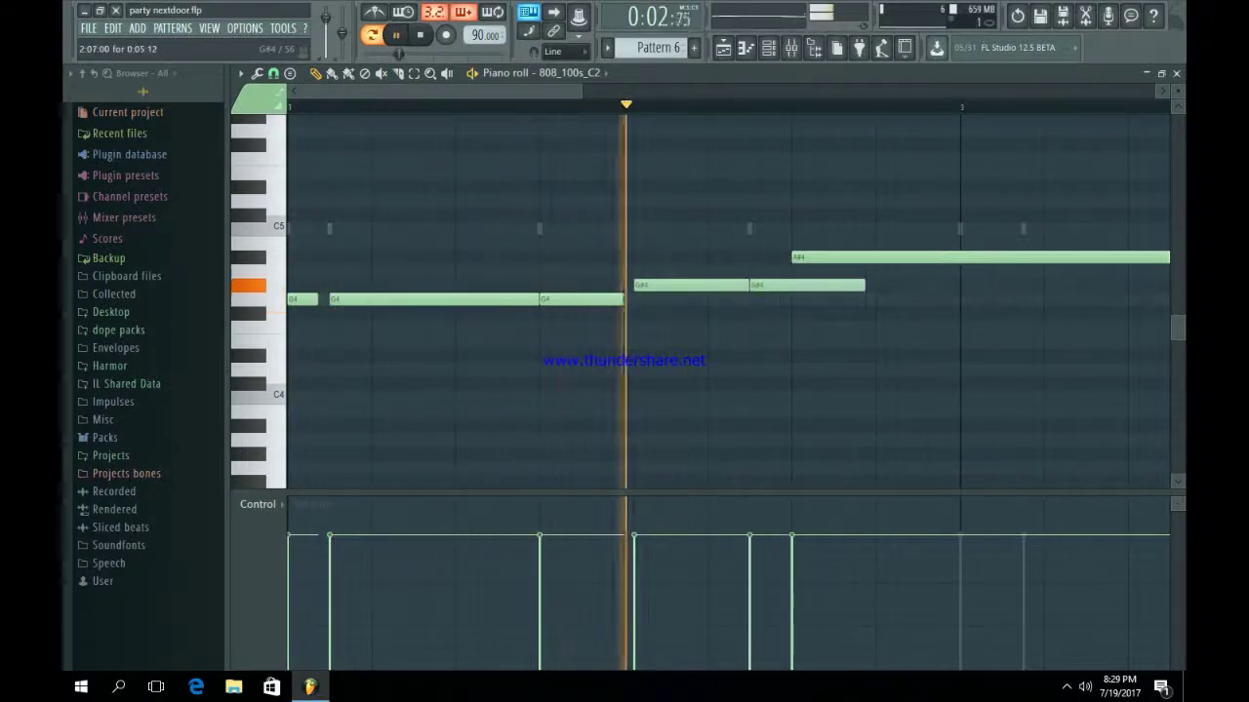
pyautogui.moveTo(853, 284); pyautogui.dragTo(791, 285)
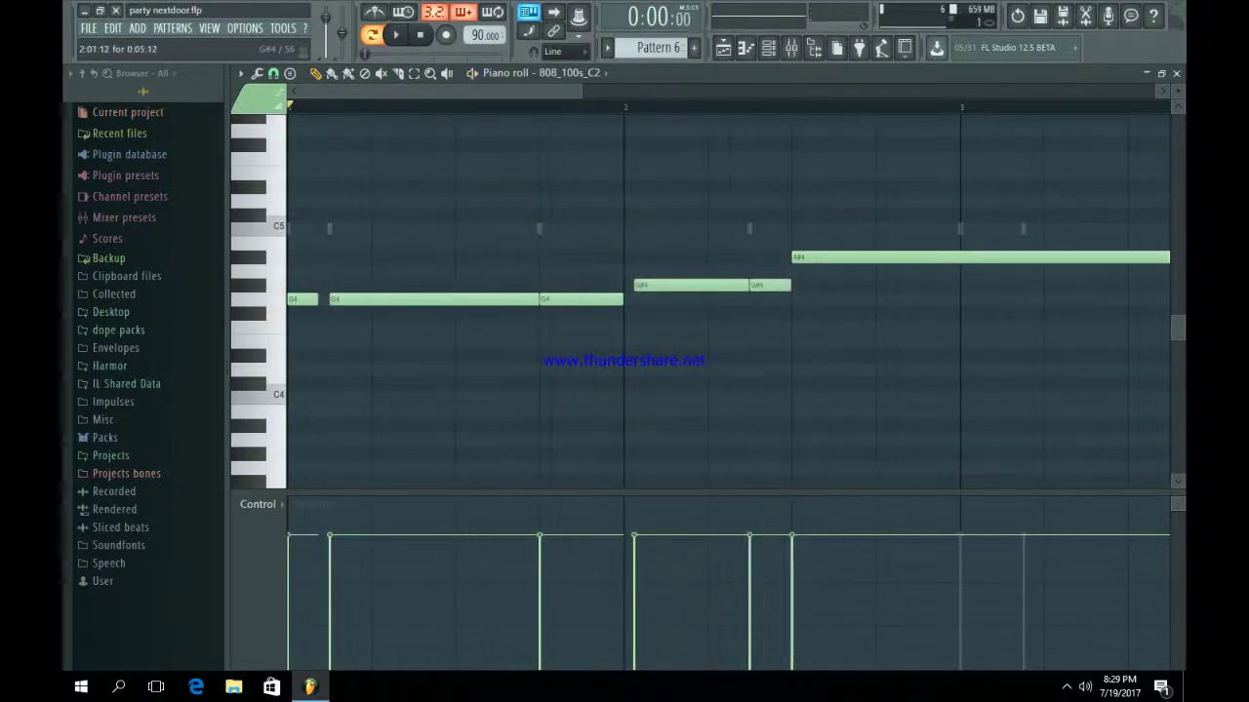
# Delete the first G#4 in bar 2, extend the preceding G4 one beat into that bar, and replay the pattern.
pyautogui.rightClick(683, 285)
pyautogui.moveTo(620, 299); pyautogui.dragTo(705, 300)
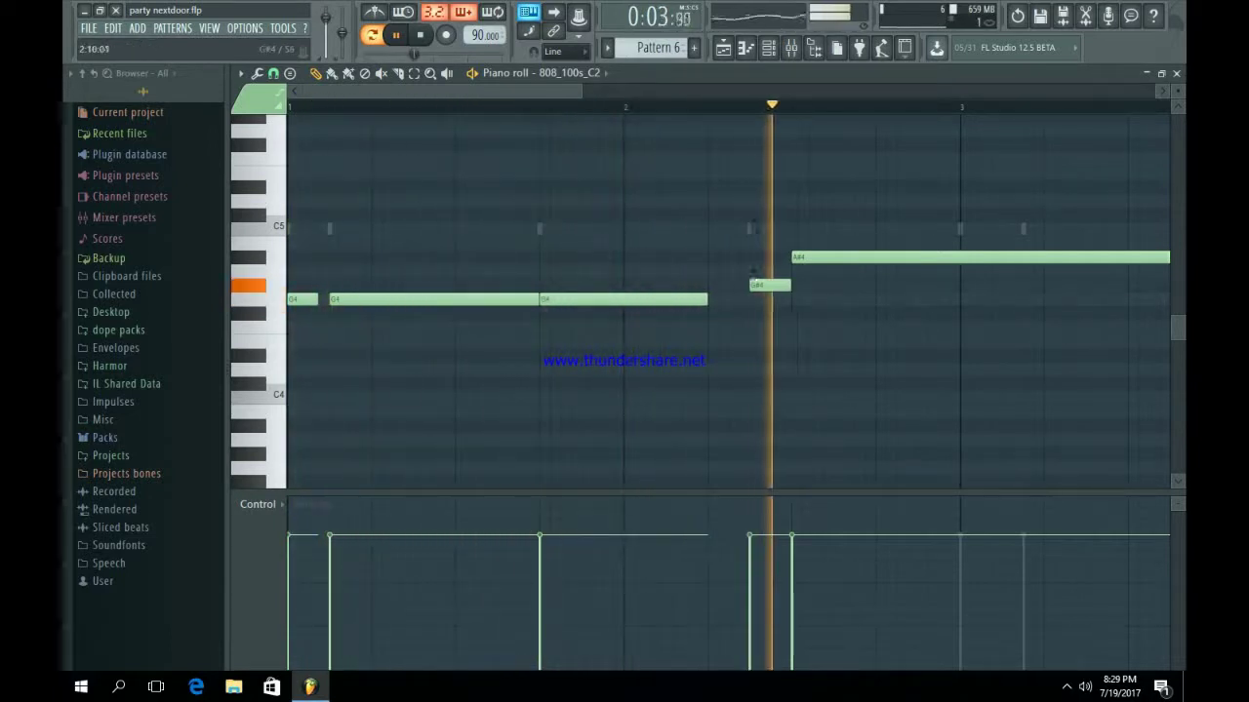
pyautogui.press('space')
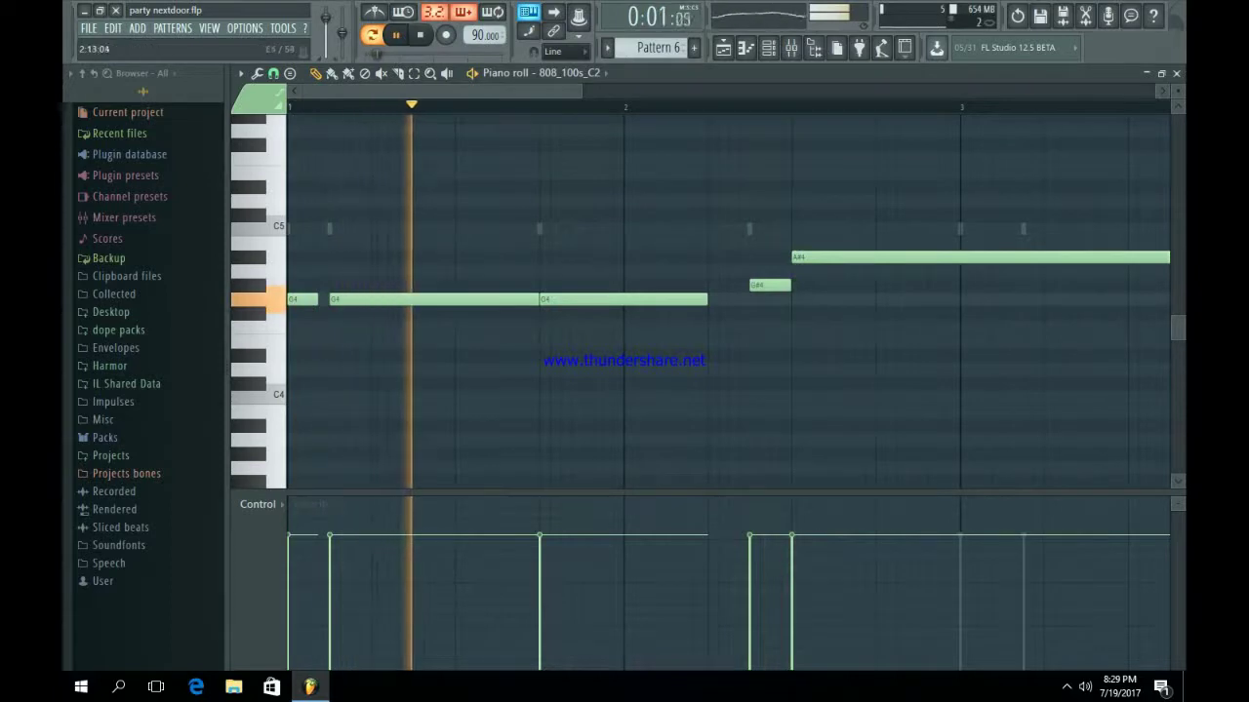
# Add an F5 note above the long A#4 at position 2:13:00 with a length of 0:08:00.
pyautogui.scroll(3, 727, 292)
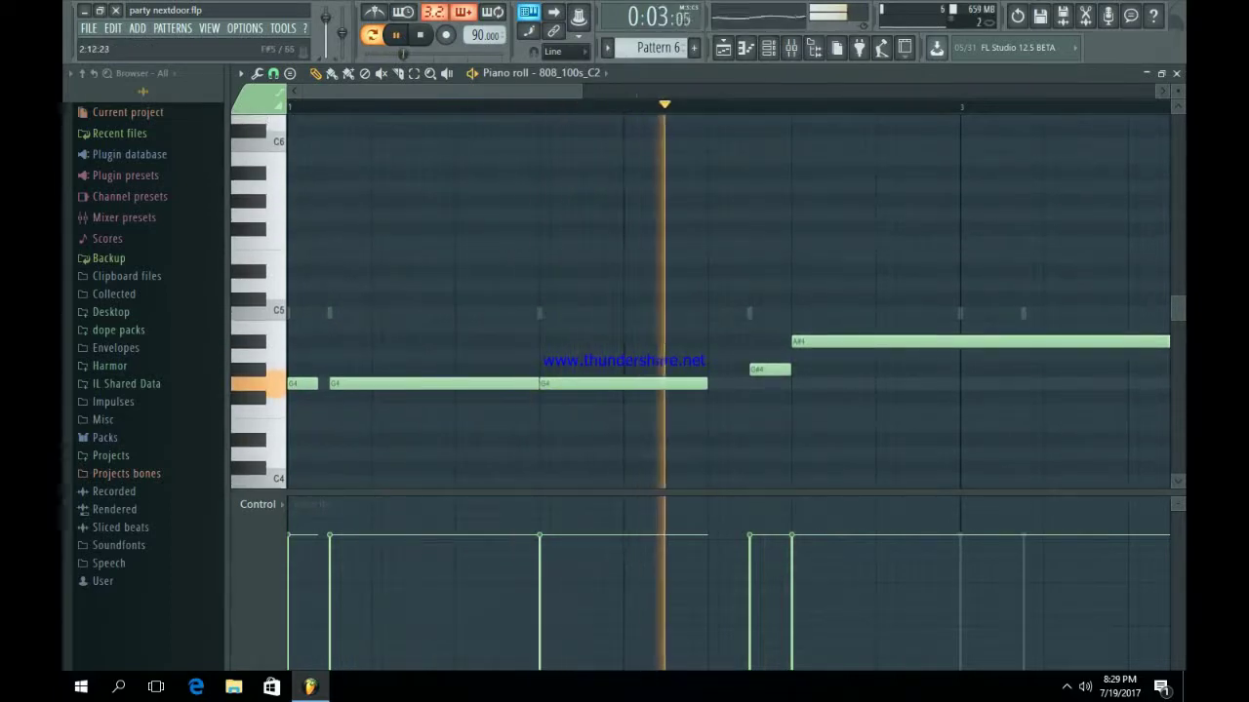
pyautogui.click(878, 243)
pyautogui.press('space')
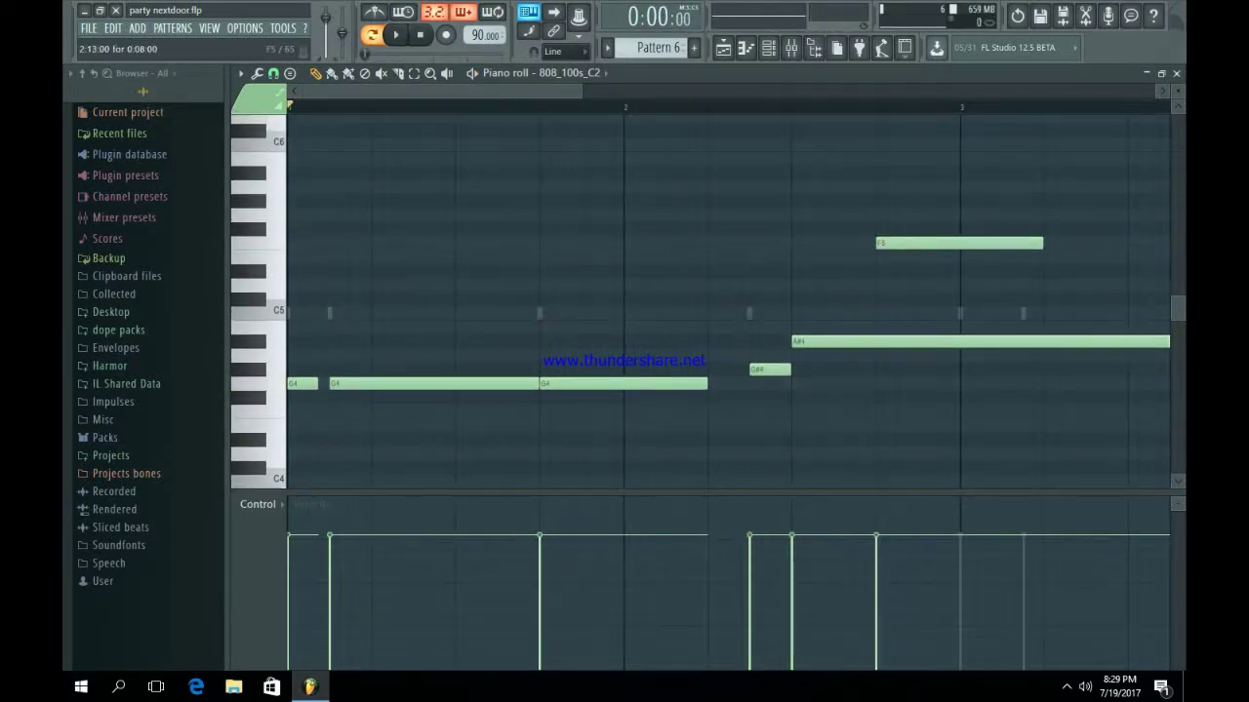
pyautogui.press('space')
# Enable Porta and Mono polyphony for the 808_100s_C2 channel, play the pattern and close the channel settings.
pyautogui.click(769, 48)
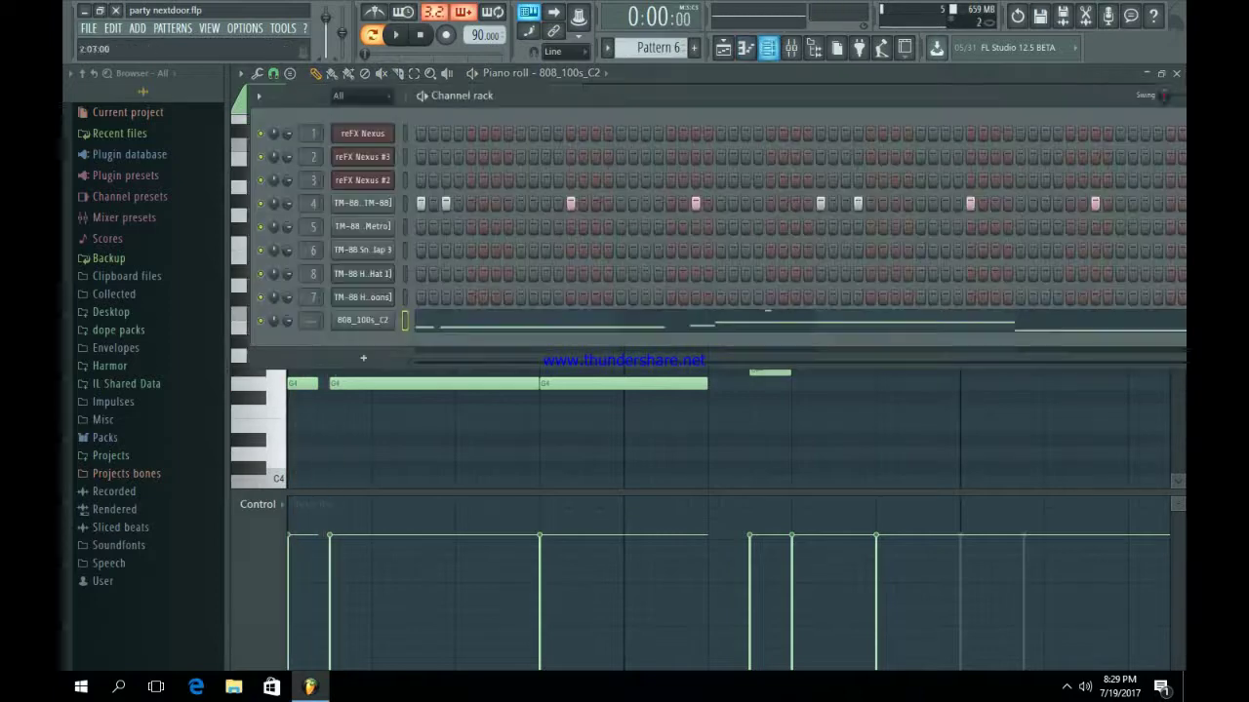
pyautogui.click(359, 321)
pyautogui.click(448, 295)
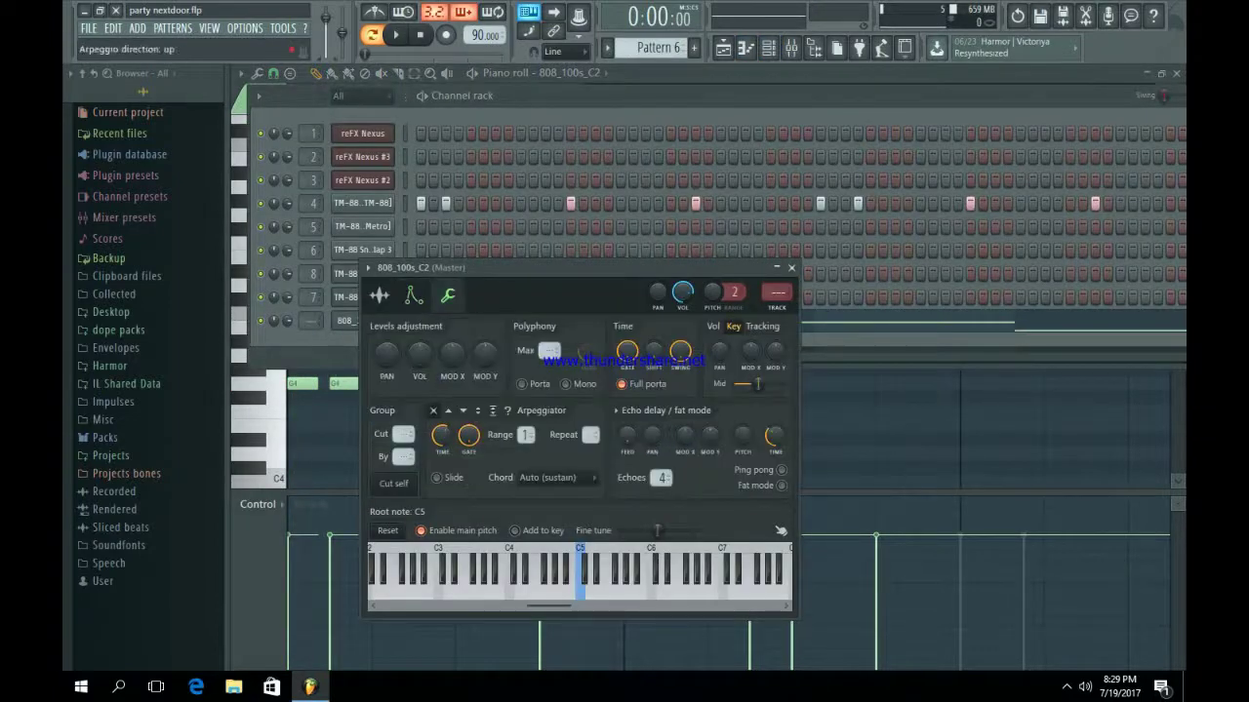
pyautogui.press('space')
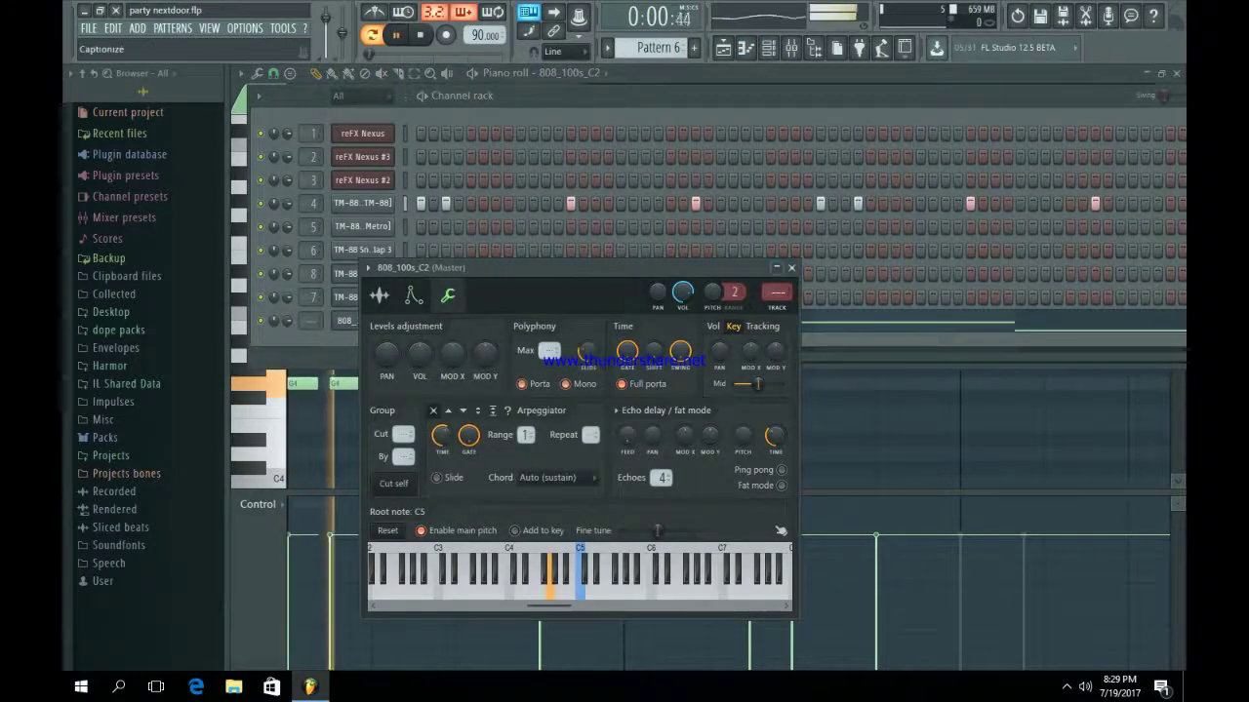
pyautogui.press('Escape')
pyautogui.press('Escape')
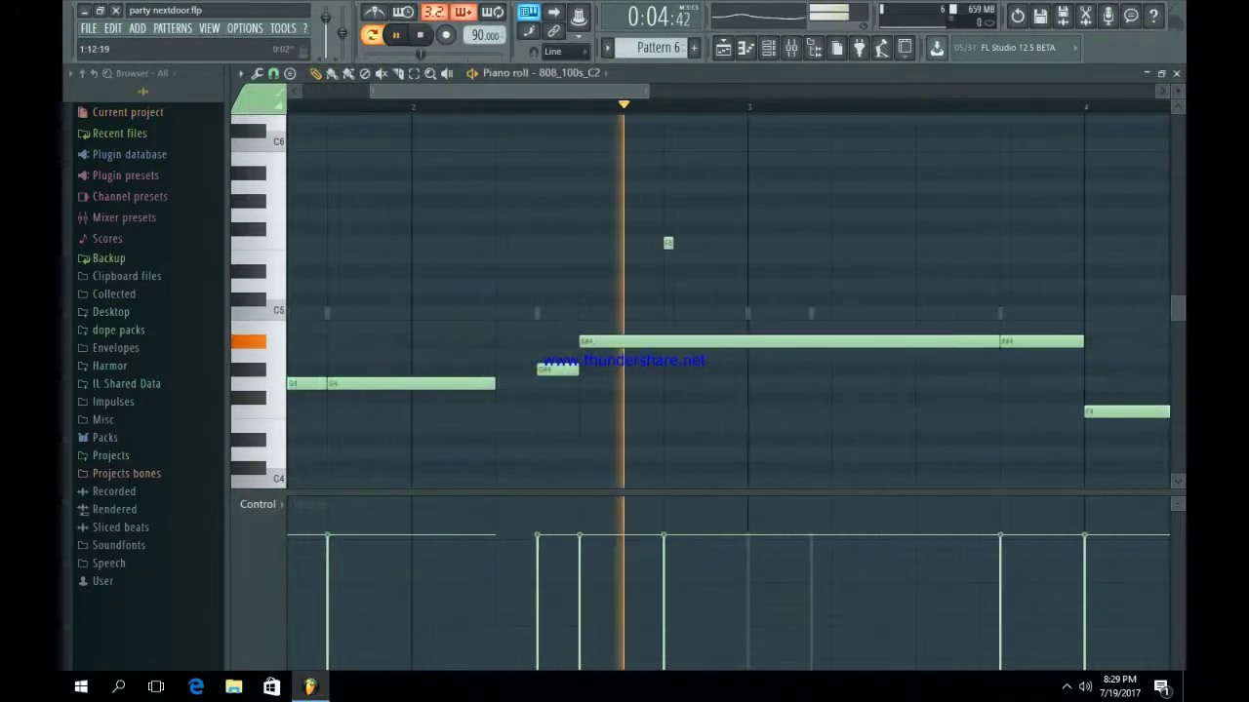
# Lengthen the F5 note in bar 2 slightly and replay the pattern from just before it.
pyautogui.press('space')
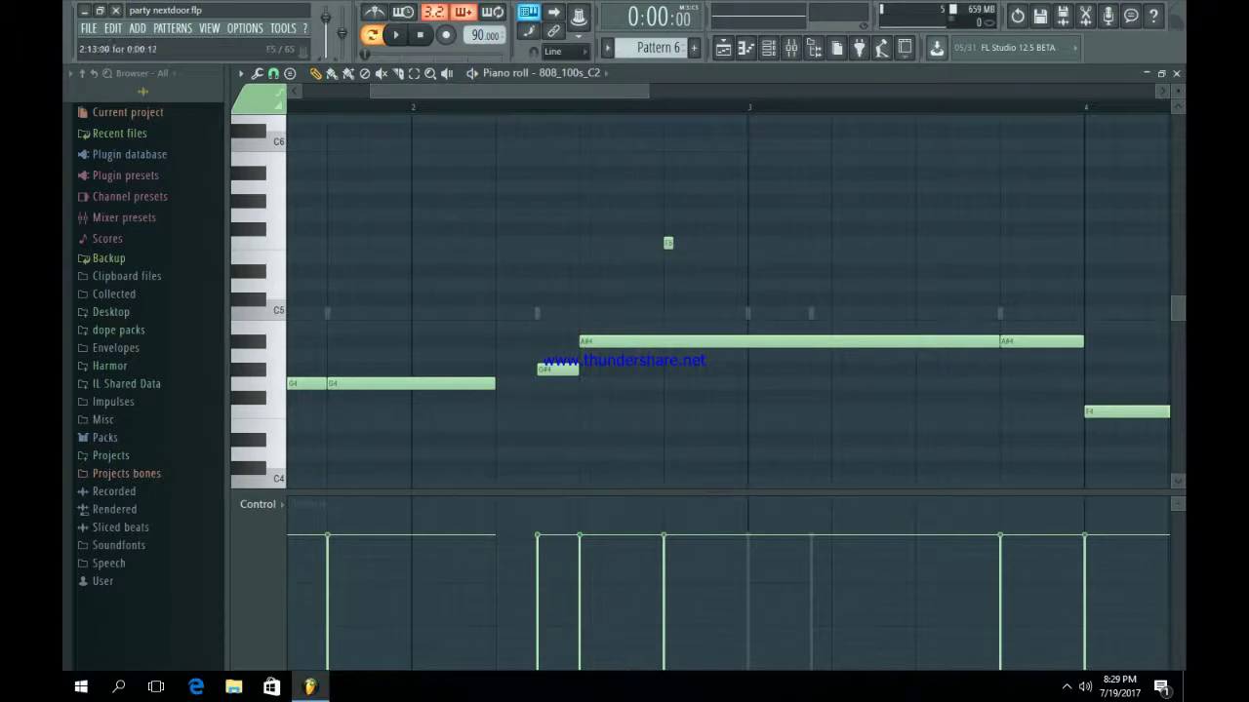
pyautogui.click(642, 106)
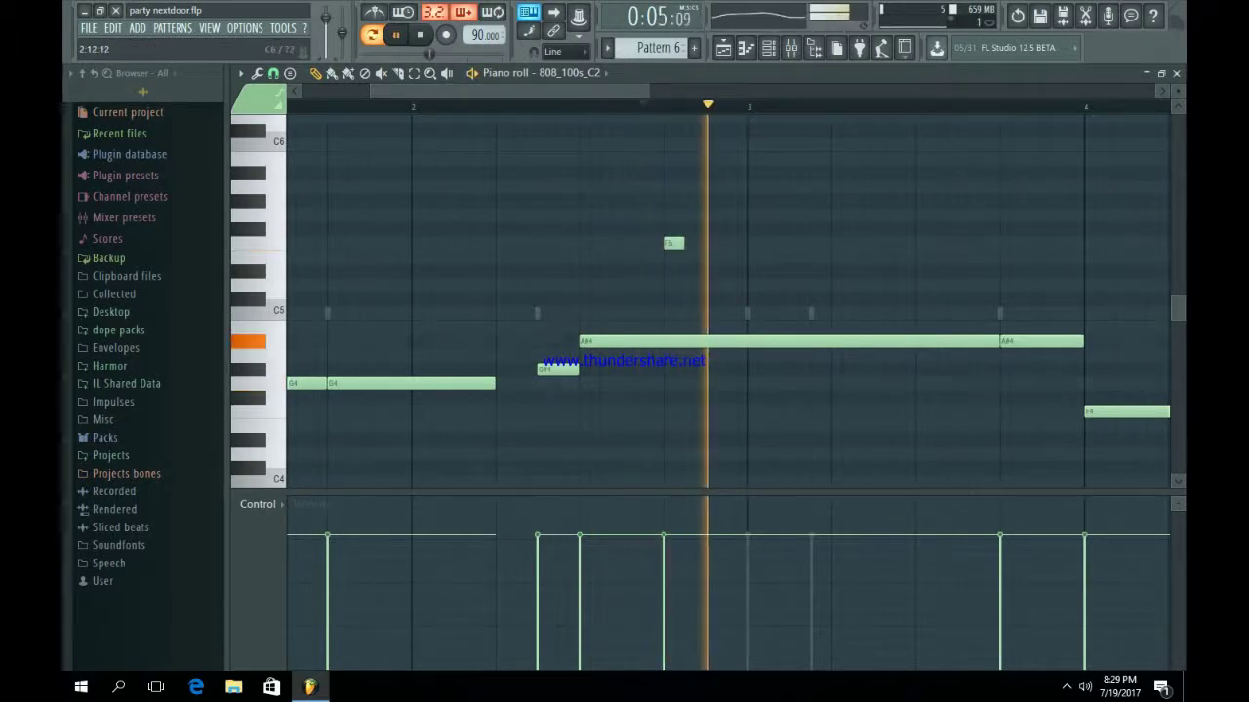
pyautogui.press('space')
pyautogui.press('space')
pyautogui.press('space')
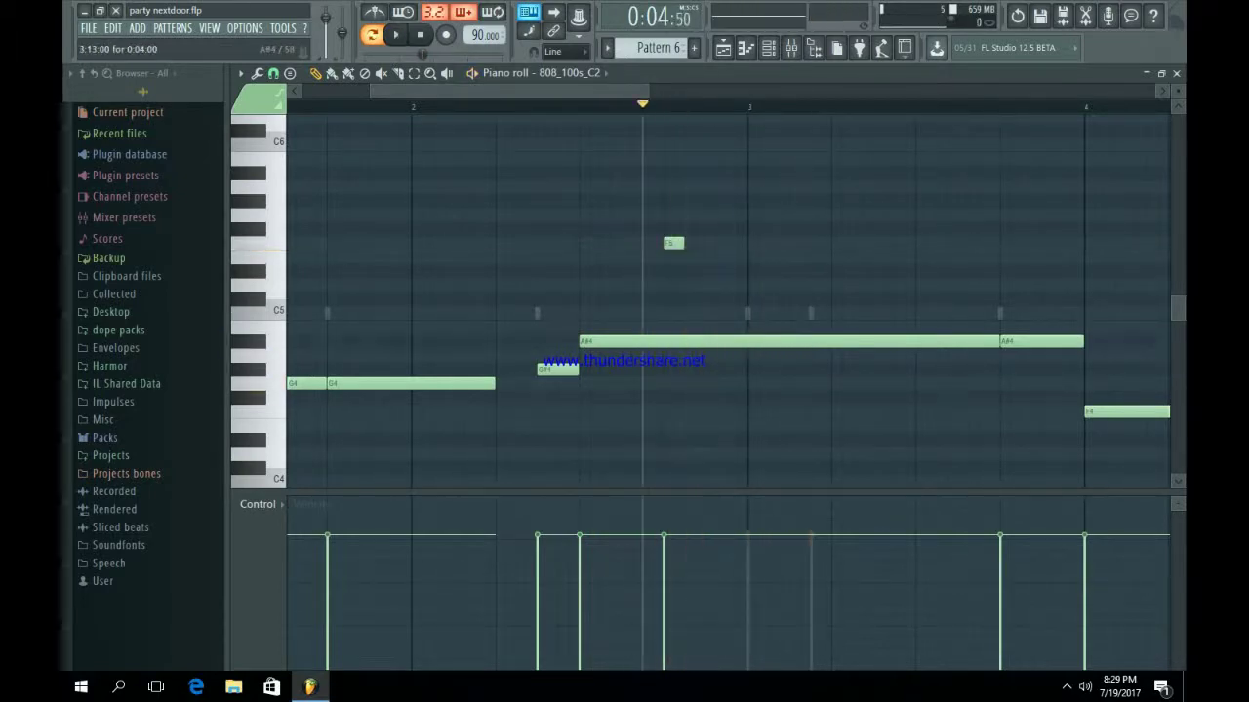
# Shorten the long A#4 to end at bar 3, add A#4 notes on the first two kick hits there, and replay.
pyautogui.moveTo(1000, 341); pyautogui.dragTo(788, 341)
pyautogui.click(756, 341)
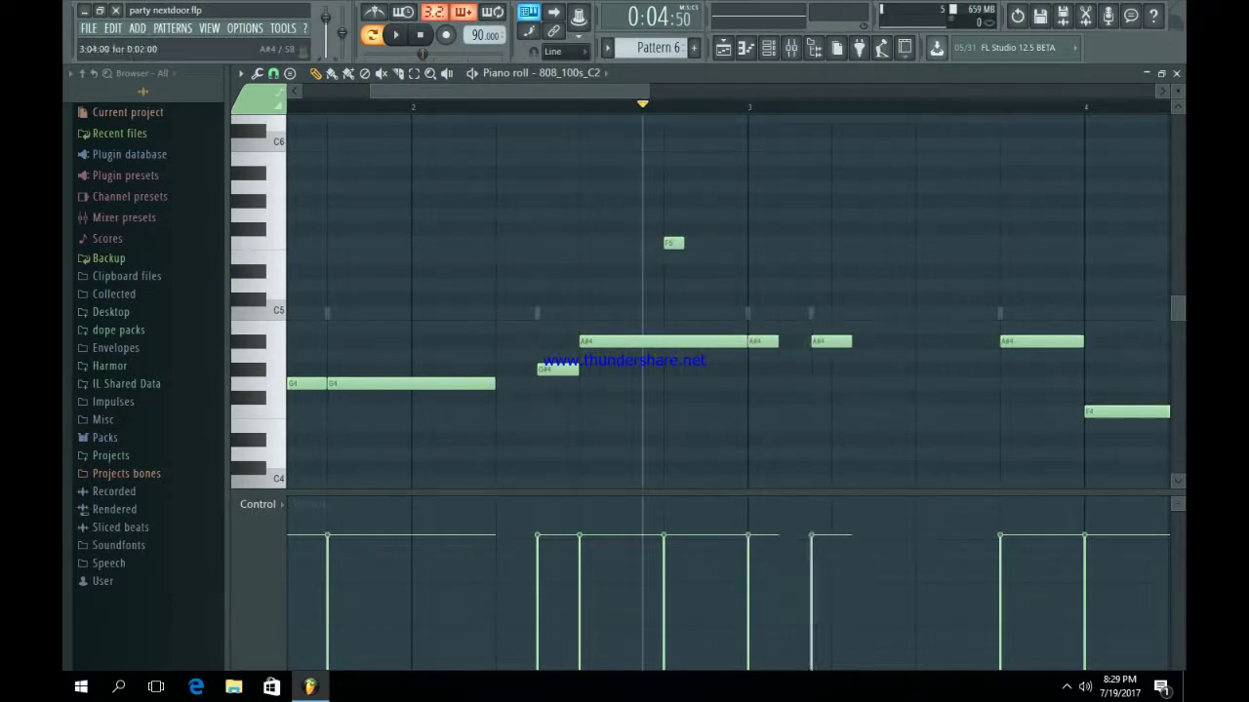
pyautogui.press('space')
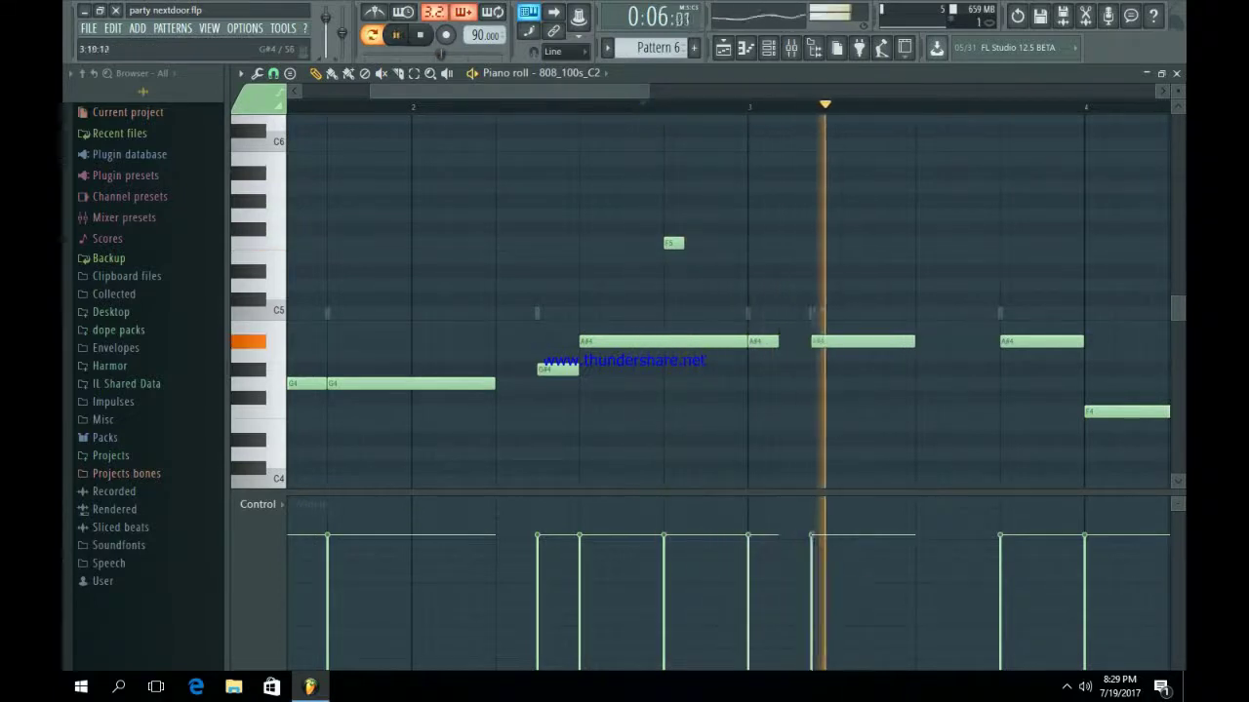
# Shorten the long F4 in bar 4 and add a second F4 from the kick hit to the end of the bar.
pyautogui.moveTo(647, 91); pyautogui.dragTo(847, 91)
pyautogui.press('space')
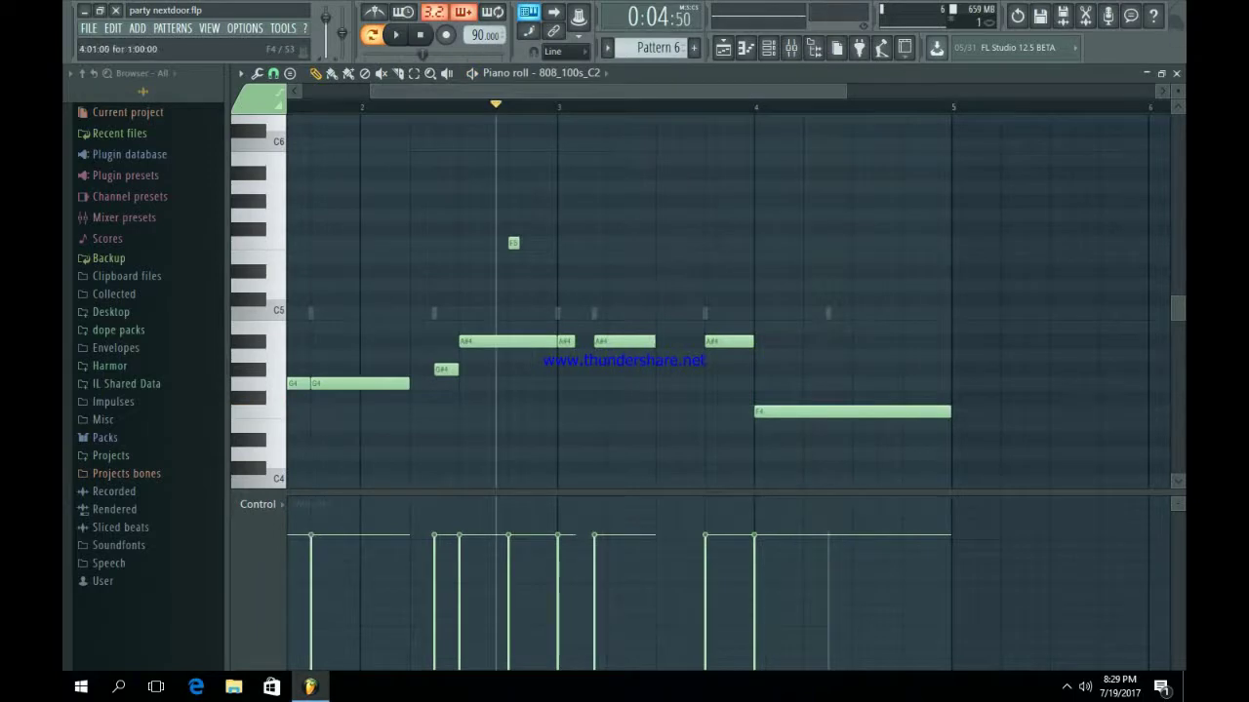
pyautogui.moveTo(773, 412)
pyautogui.mouseDown()
pyautogui.moveTo(656, 412)
pyautogui.moveTo(787, 412)
pyautogui.moveTo(773, 412)
pyautogui.mouseUp()
pyautogui.click(839, 412)
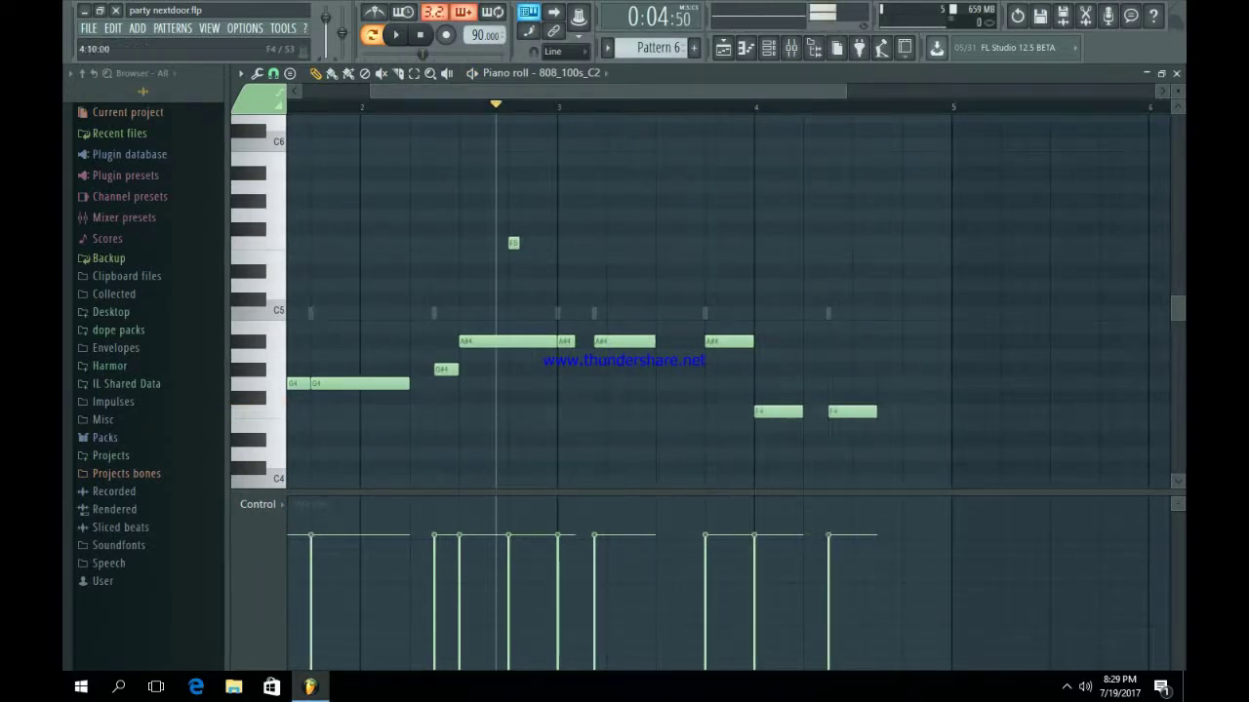
pyautogui.moveTo(875, 411); pyautogui.dragTo(950, 412)
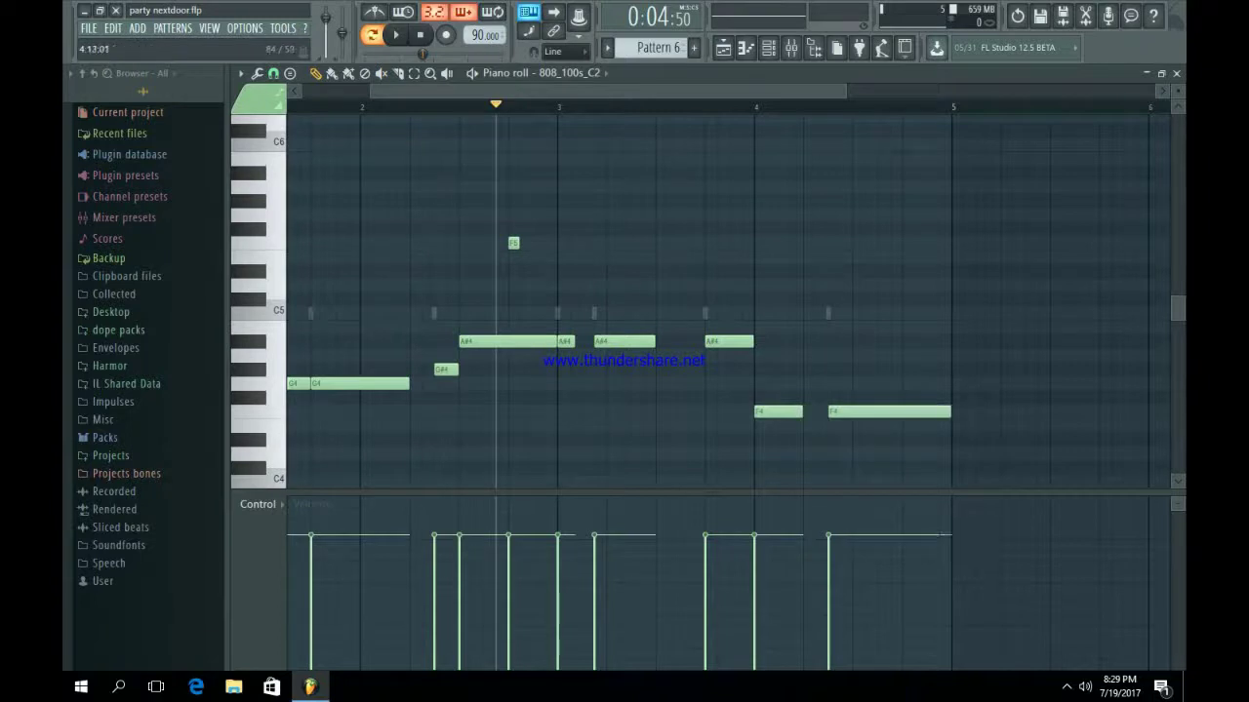
# Add an A#4 at 4:13:00 and a D5 at 4:15:00, each 0:01:12 long, and raise their velocities.
pyautogui.click(912, 327)
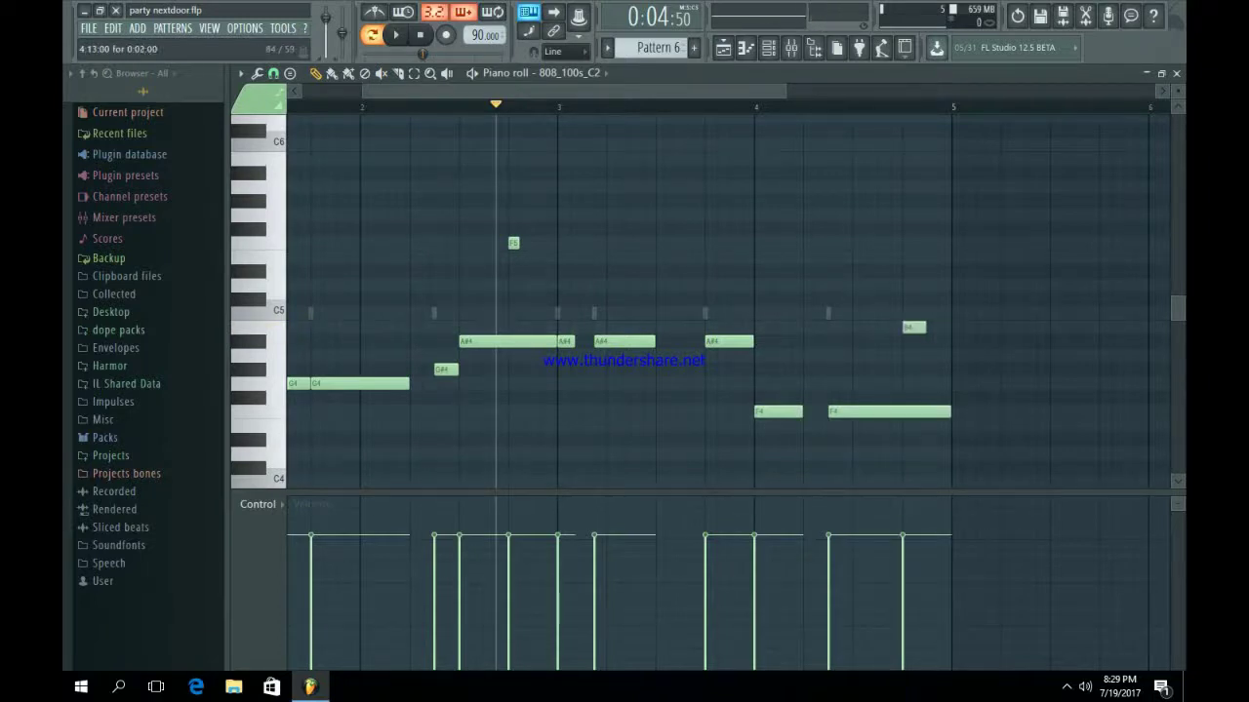
pyautogui.moveTo(909, 328); pyautogui.dragTo(904, 342)
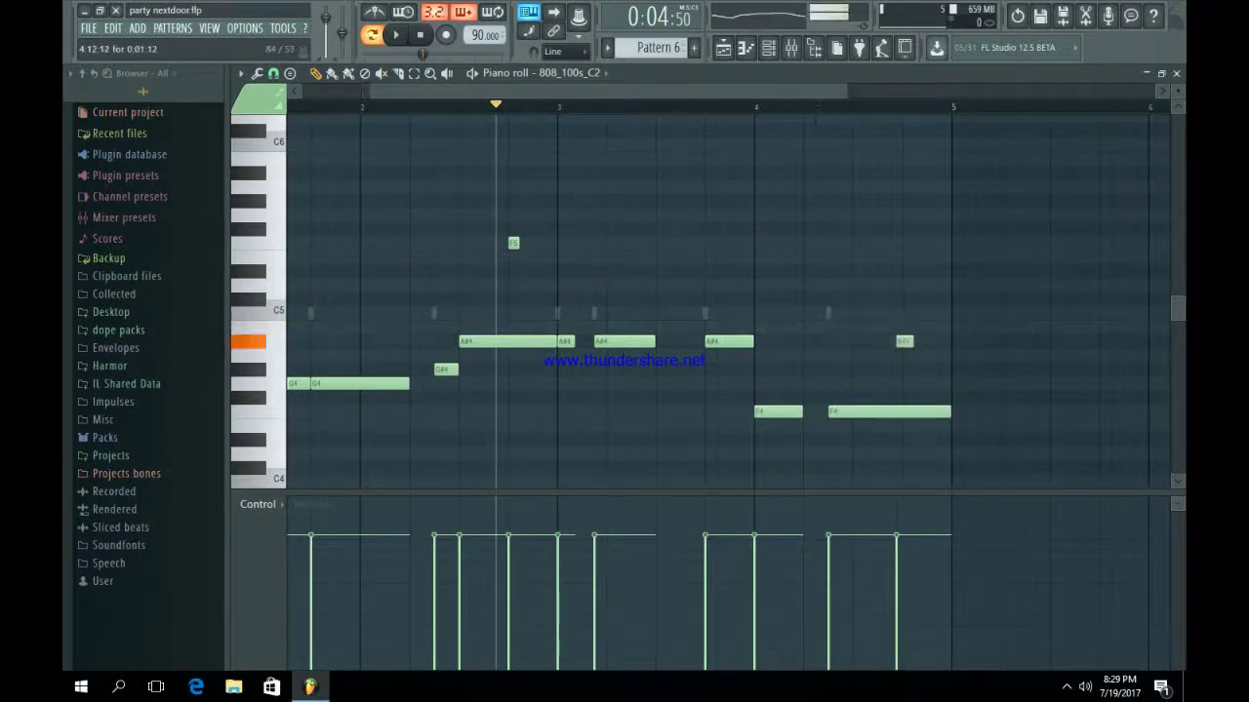
pyautogui.click(932, 285)
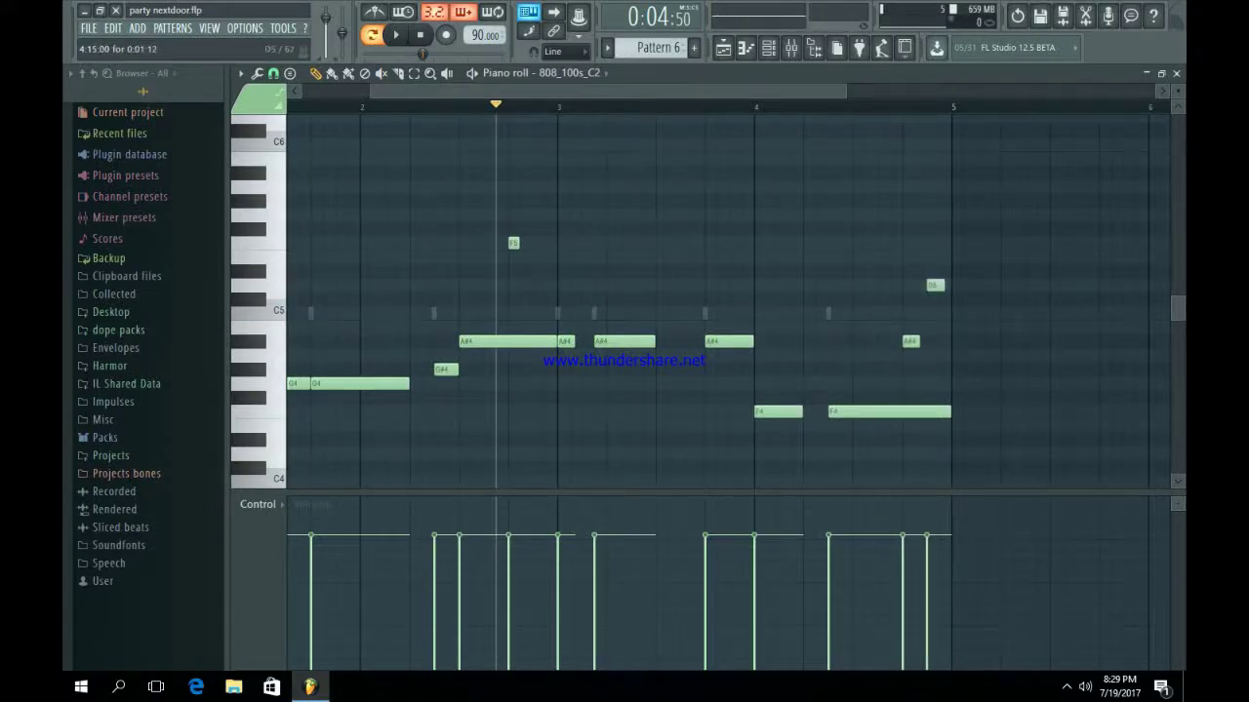
pyautogui.press('space')
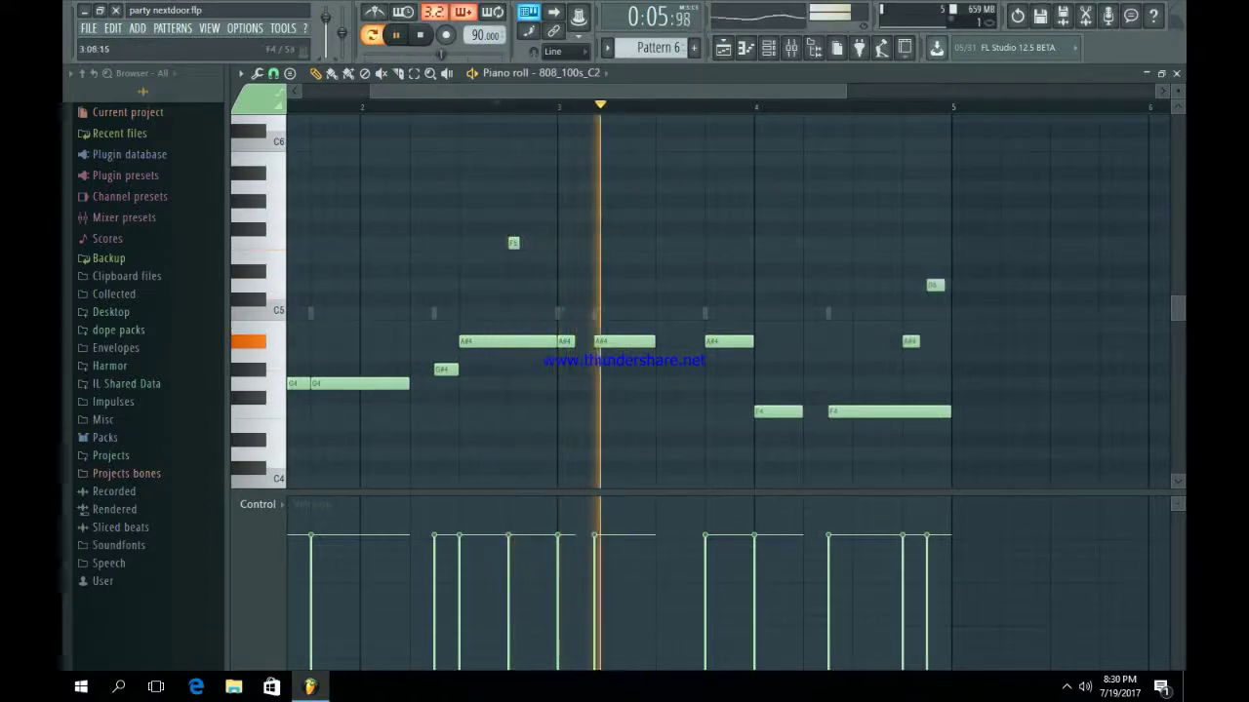
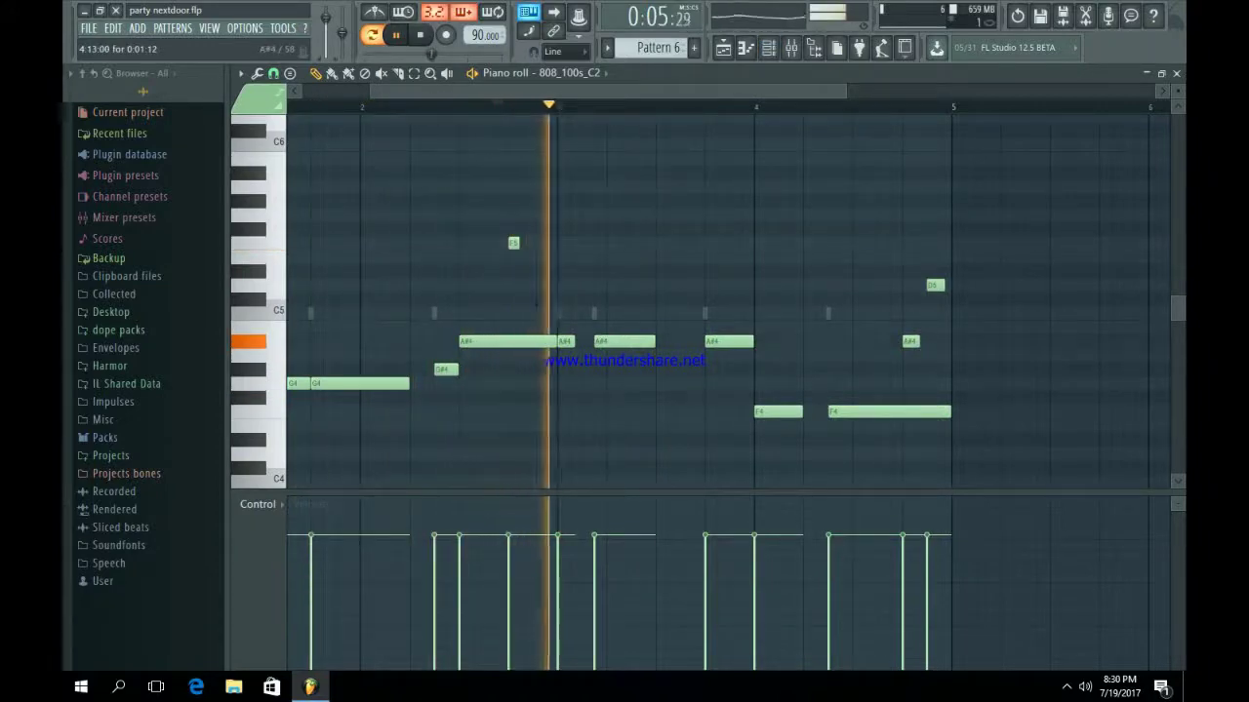
pyautogui.moveTo(903, 526); pyautogui.dragTo(928, 509)
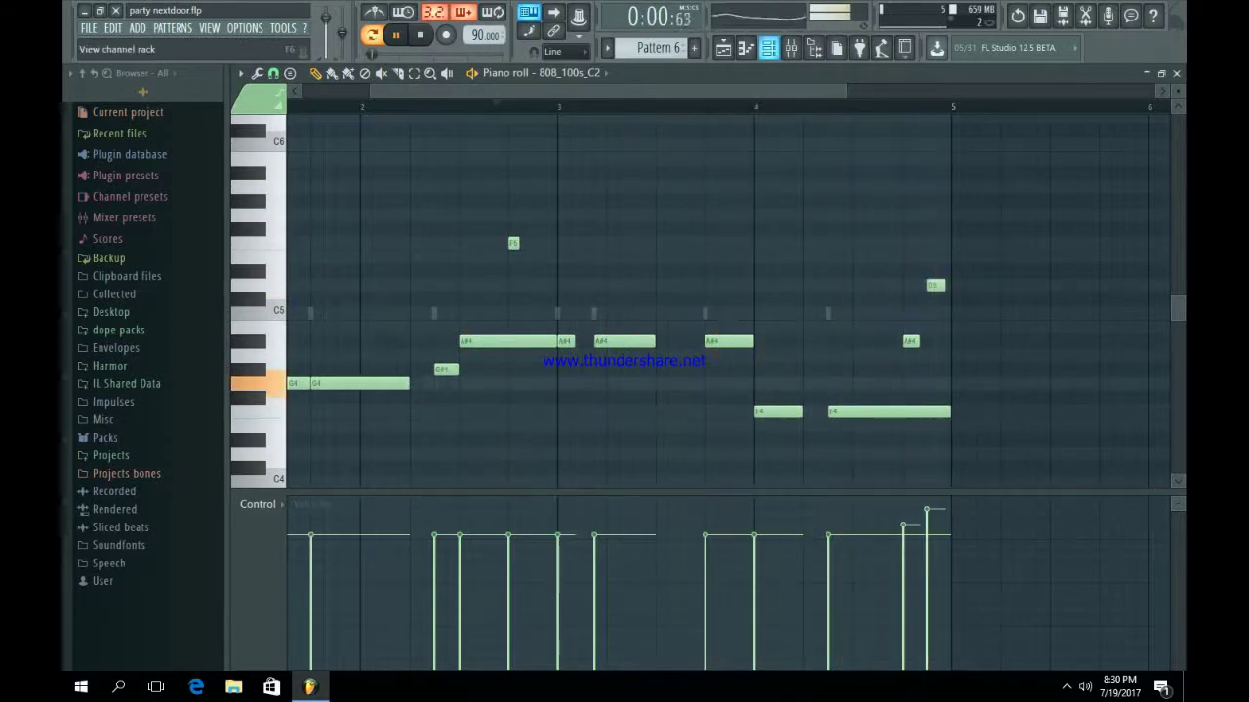
# Route the 808_100s_C2 channel to mixer track 9 and lower that track's level to about 71%.
pyautogui.click(768, 47)
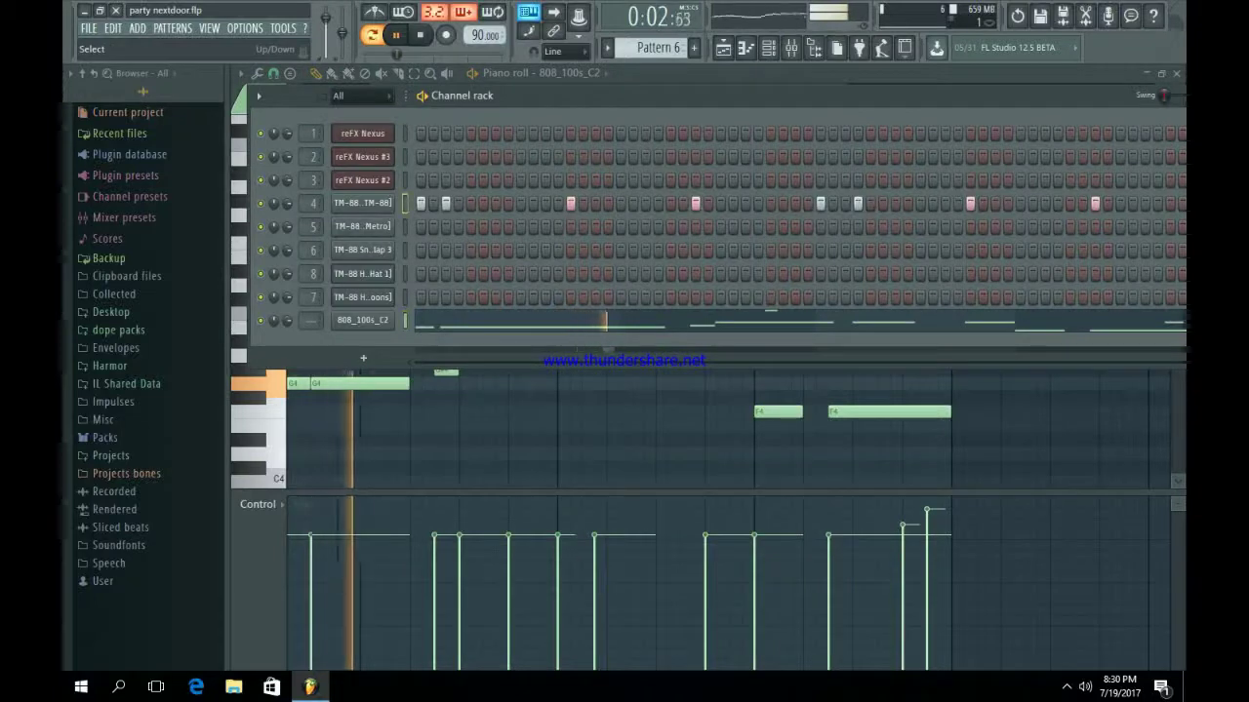
pyautogui.click(353, 320)
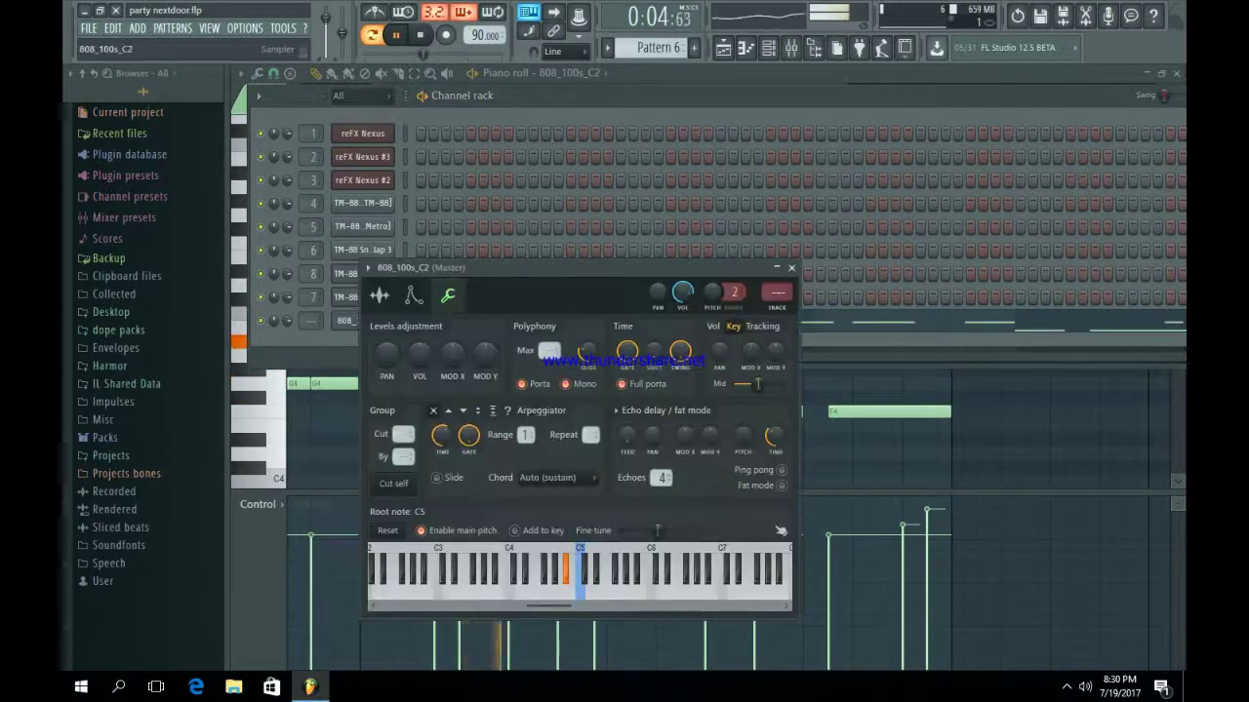
pyautogui.press('F9')
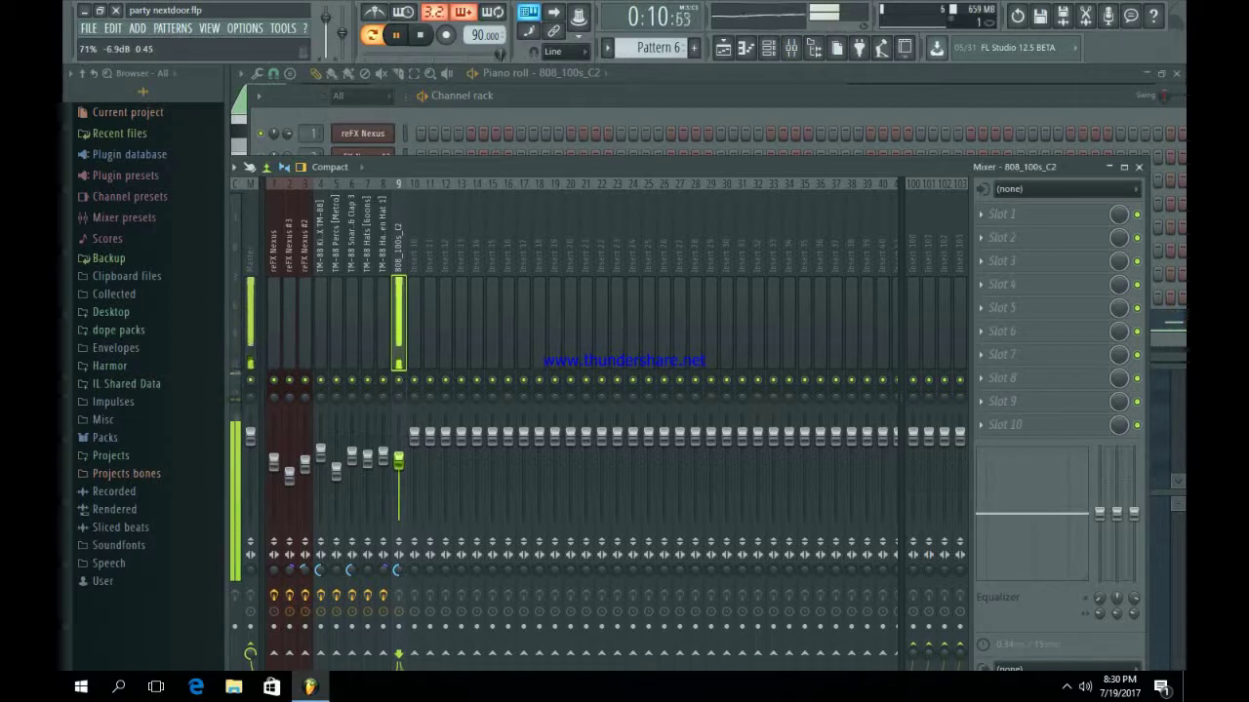
# Load Fruity Parametric EQ 2 in the 808 track's first slot, cut the extreme lows and highs, and boost the bass slightly.
pyautogui.click(1005, 214)
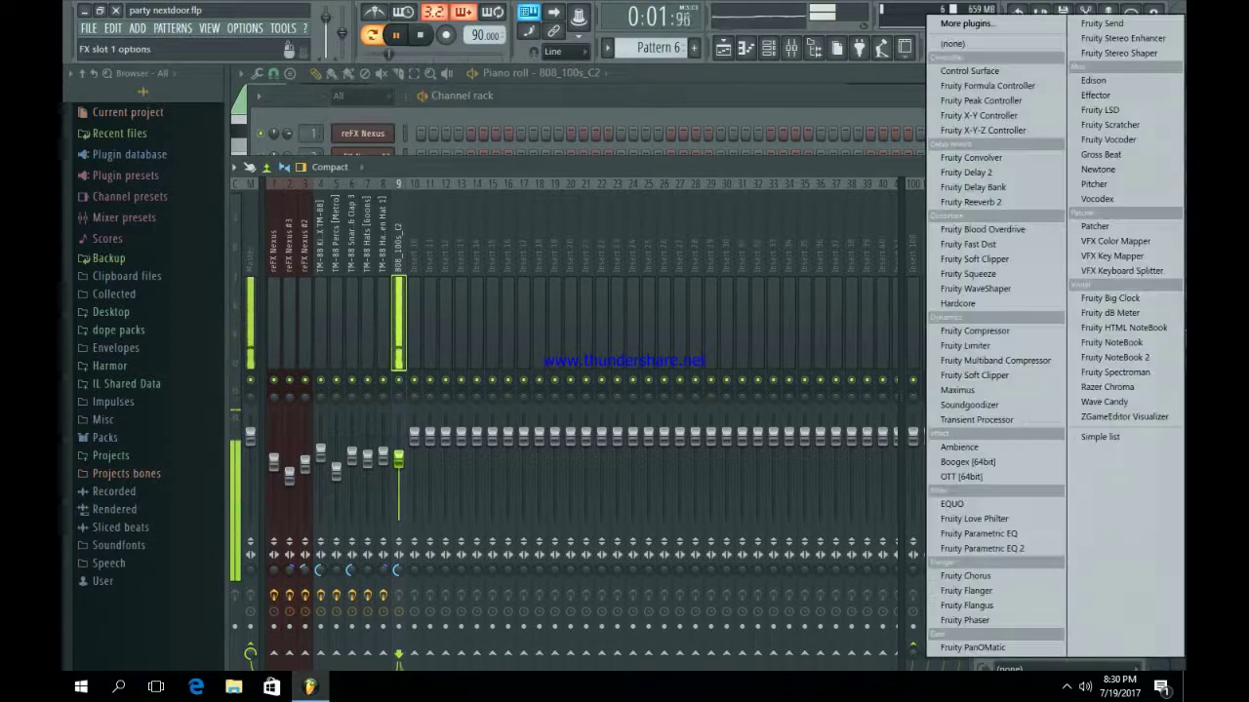
pyautogui.click(996, 549)
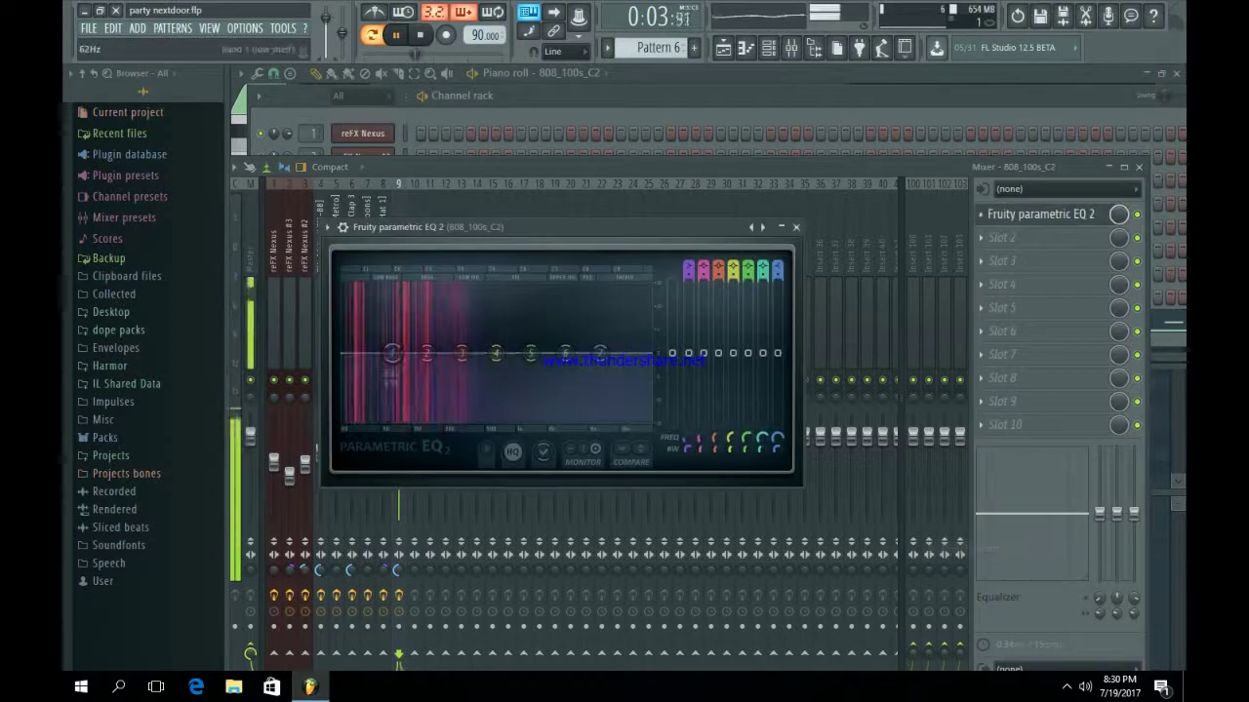
pyautogui.moveTo(392, 354); pyautogui.dragTo(343, 420)
pyautogui.moveTo(600, 353); pyautogui.dragTo(524, 420)
pyautogui.moveTo(427, 353); pyautogui.dragTo(399, 339)
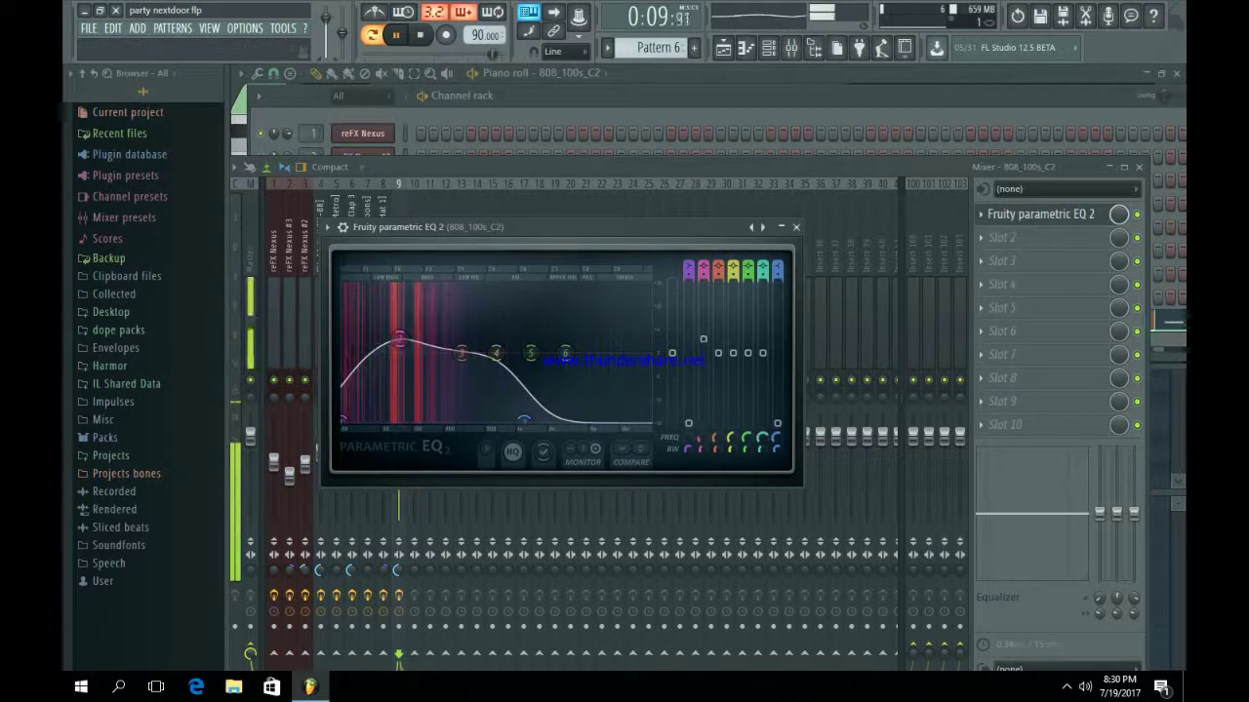
pyautogui.click(796, 227)
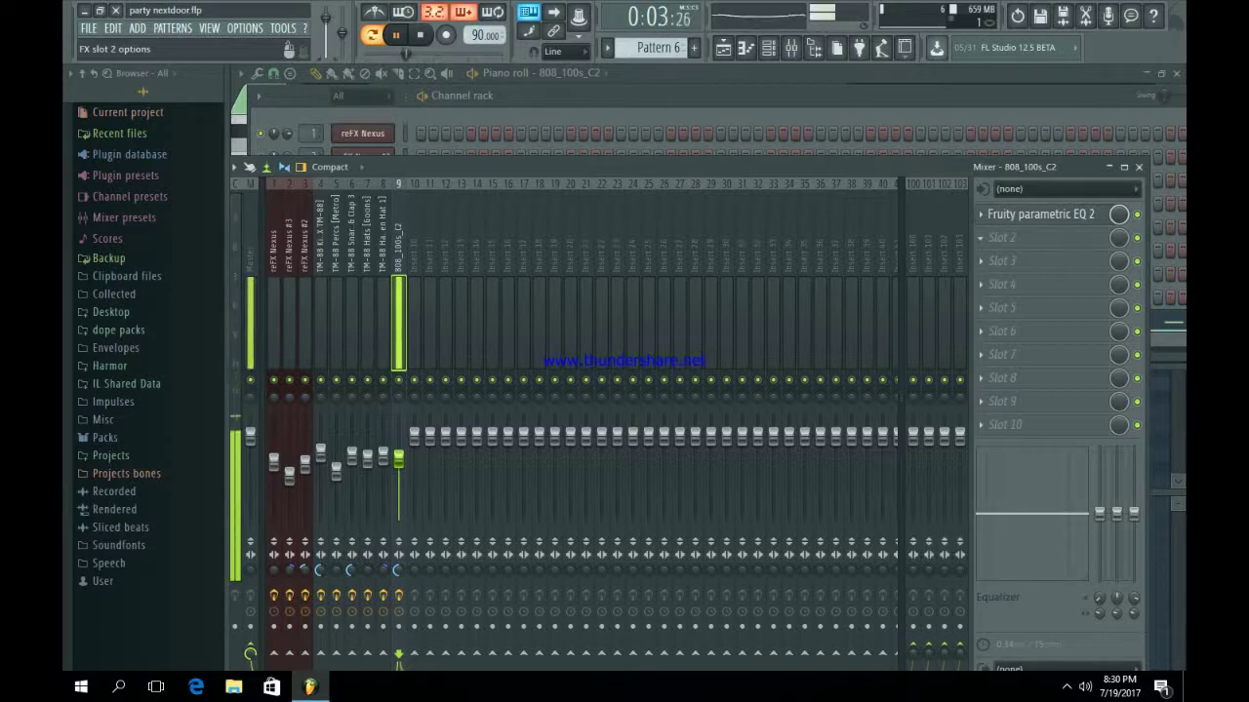
# Repeat the Pattern 6 clip three times on playlist Track 6 to fill bars 9 through 24.
pyautogui.press('F6')
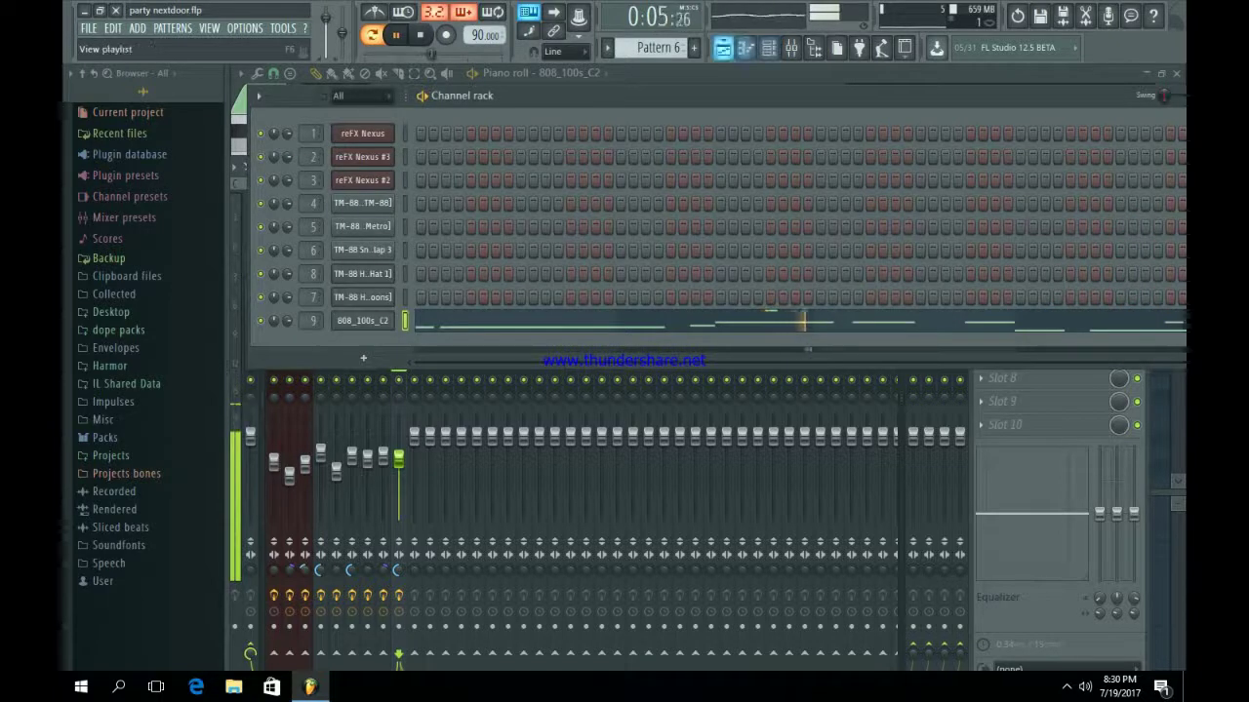
pyautogui.press('F5')
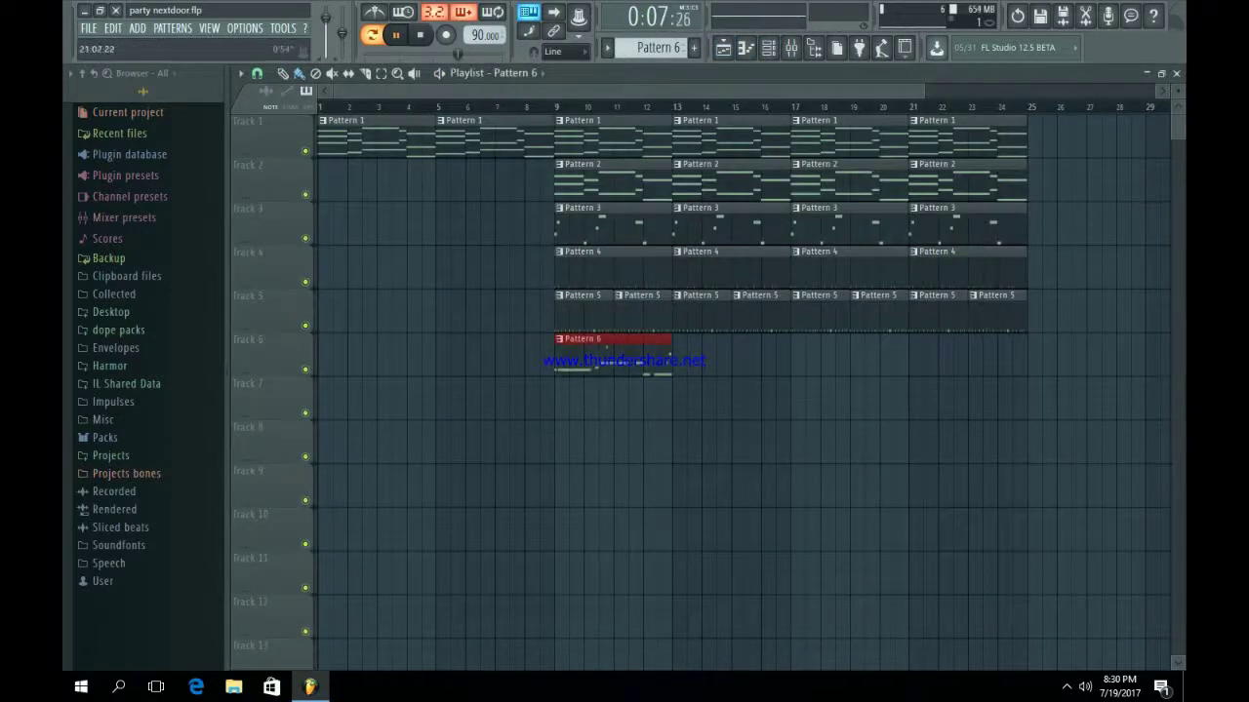
pyautogui.moveTo(922, 91); pyautogui.dragTo(558, 91)
pyautogui.moveTo(546, 91); pyautogui.dragTo(566, 91)
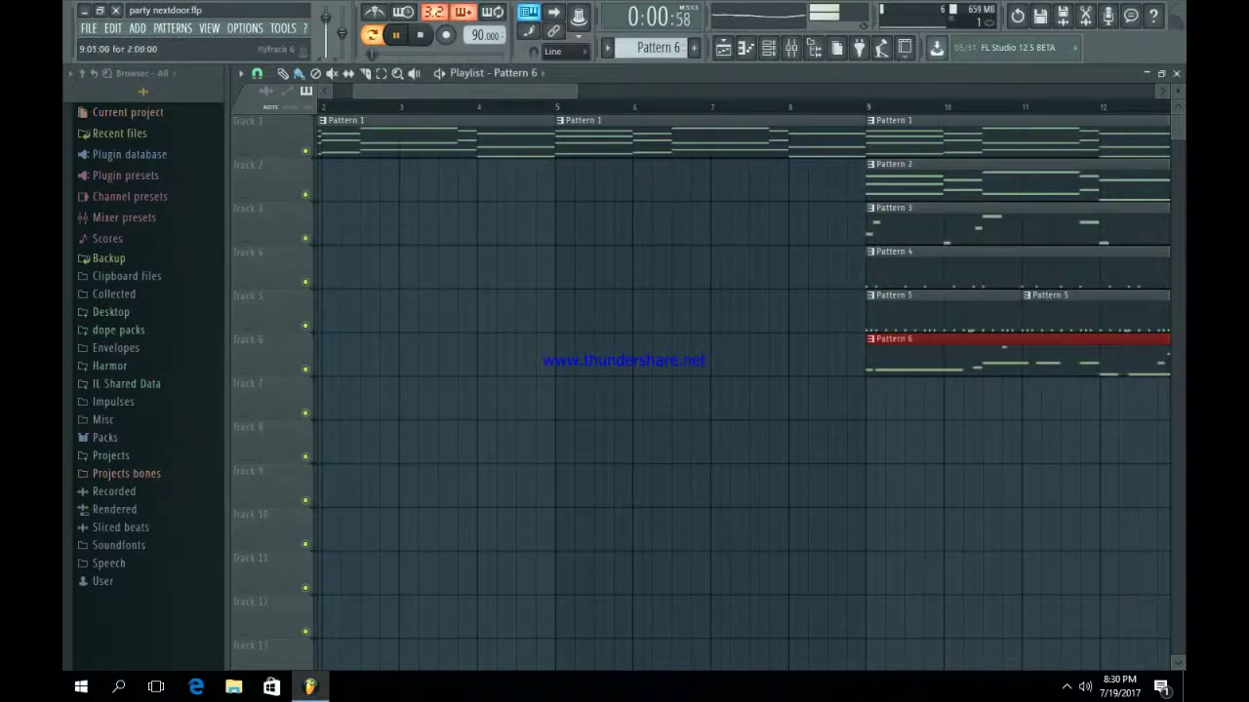
pyautogui.moveTo(575, 91); pyautogui.dragTo(1157, 91)
pyautogui.hotkey('ctrl', 'b')
pyautogui.hotkey('ctrl', 'b')
pyautogui.hotkey('ctrl', 'b')
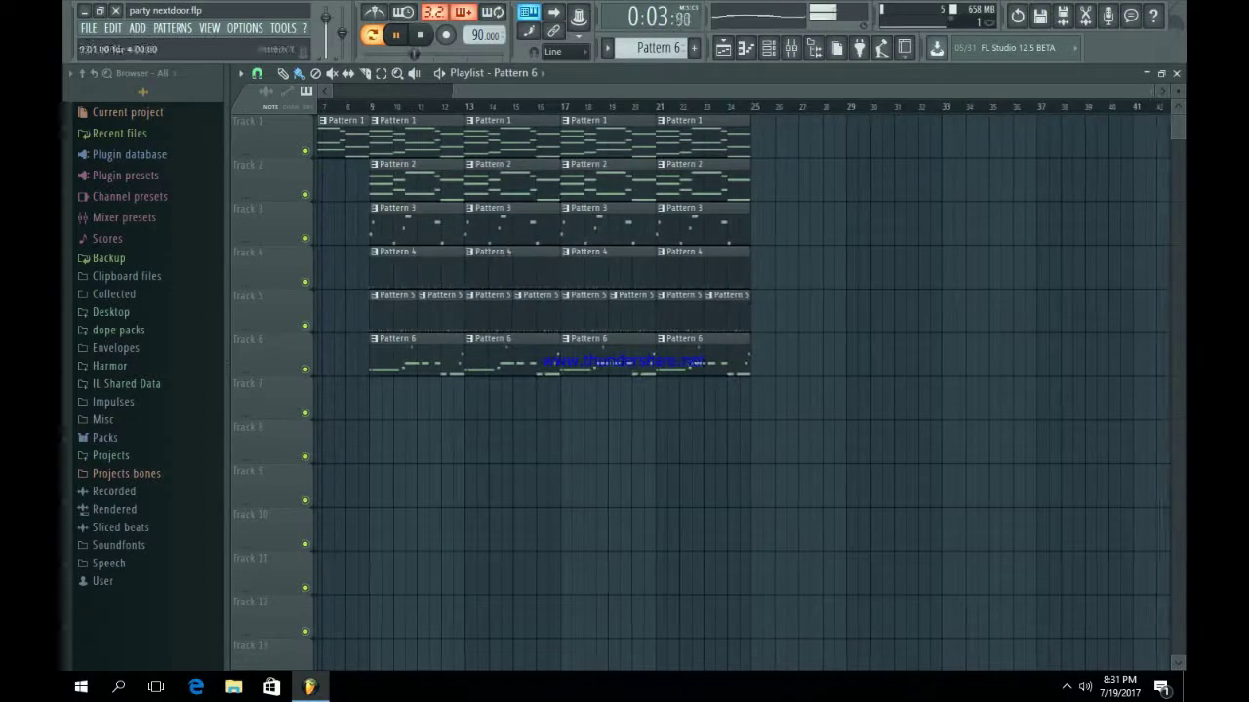
# Load Boogex in slot 2 of the 808 mixer track and apply its Smooth Drive preset.
pyautogui.click(814, 47)
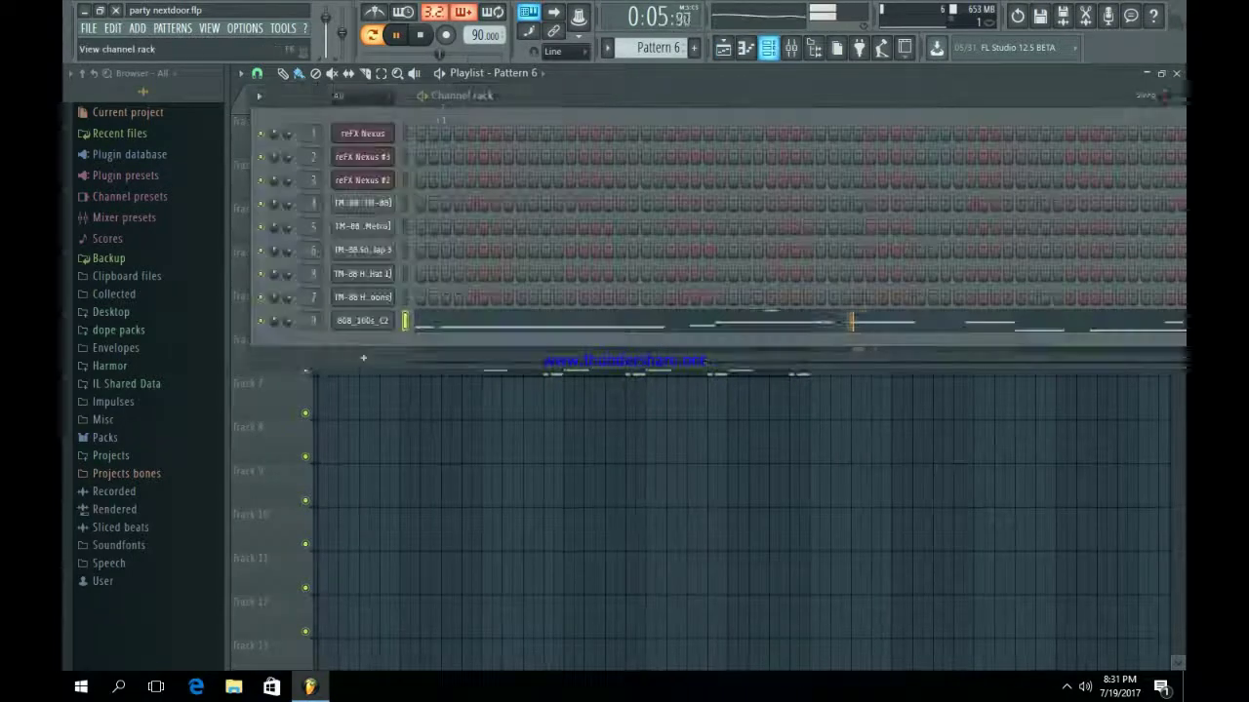
pyautogui.click(791, 46)
pyautogui.click(982, 238)
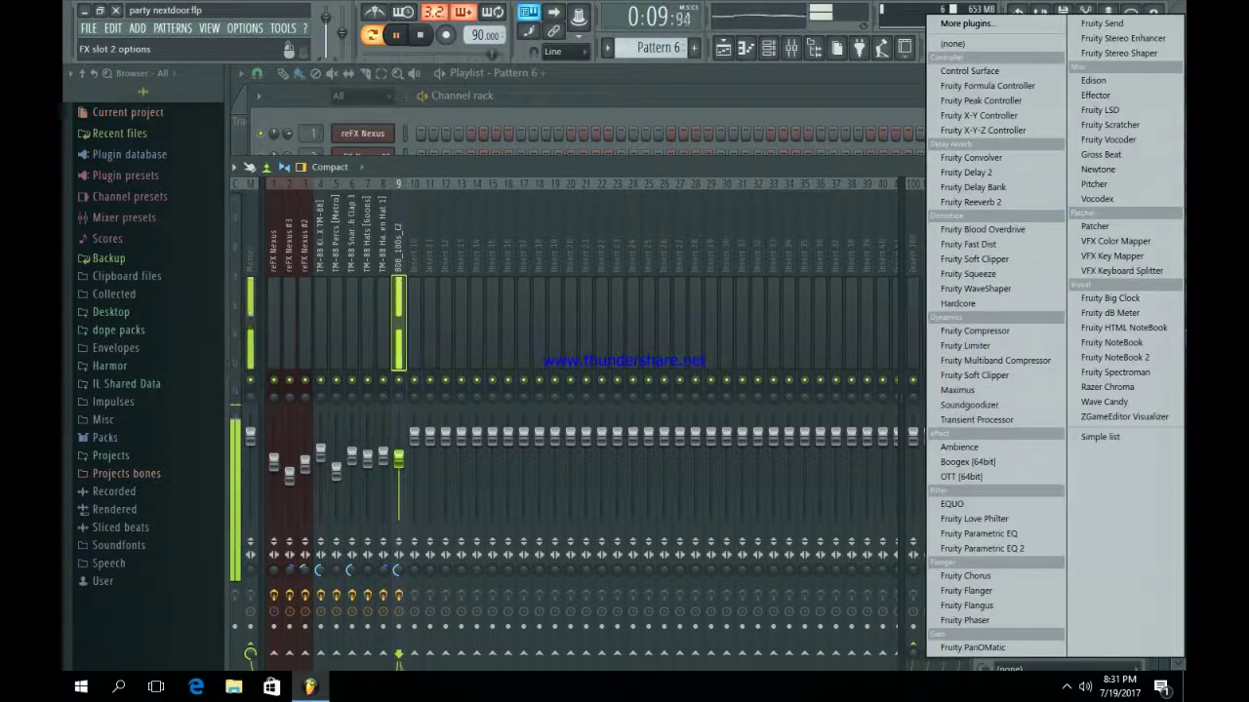
pyautogui.click(968, 462)
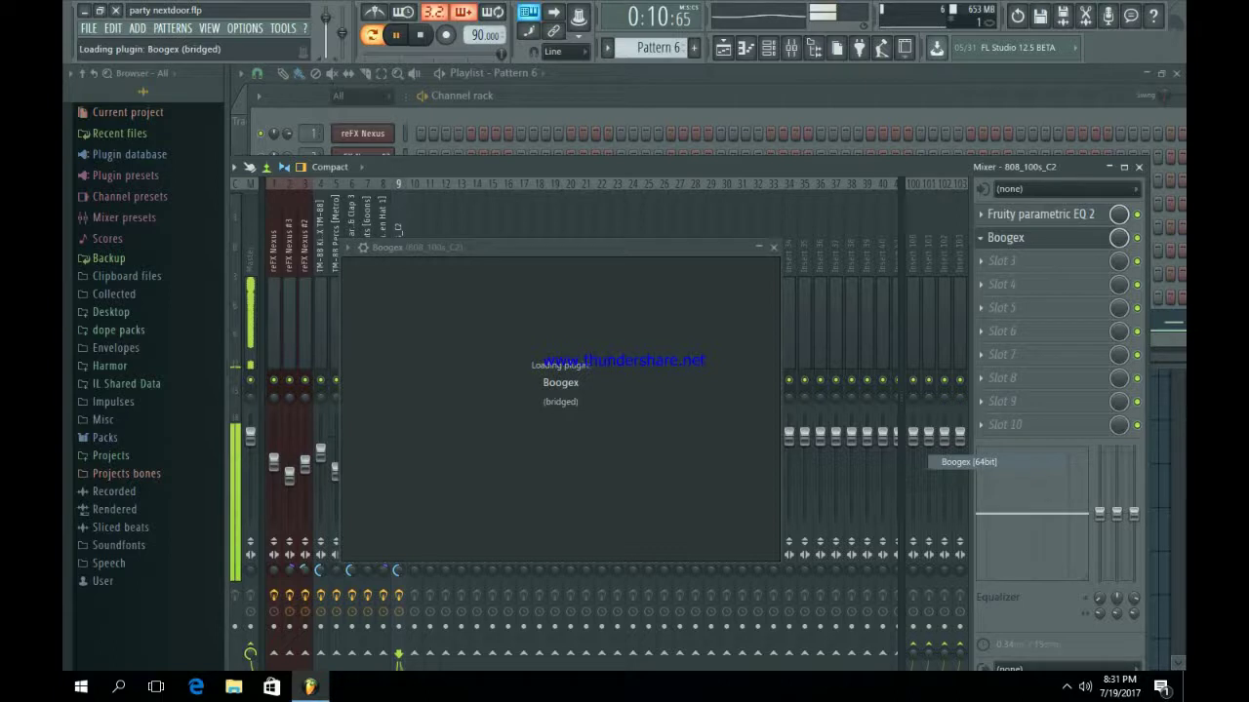
pyautogui.rightClick(674, 248)
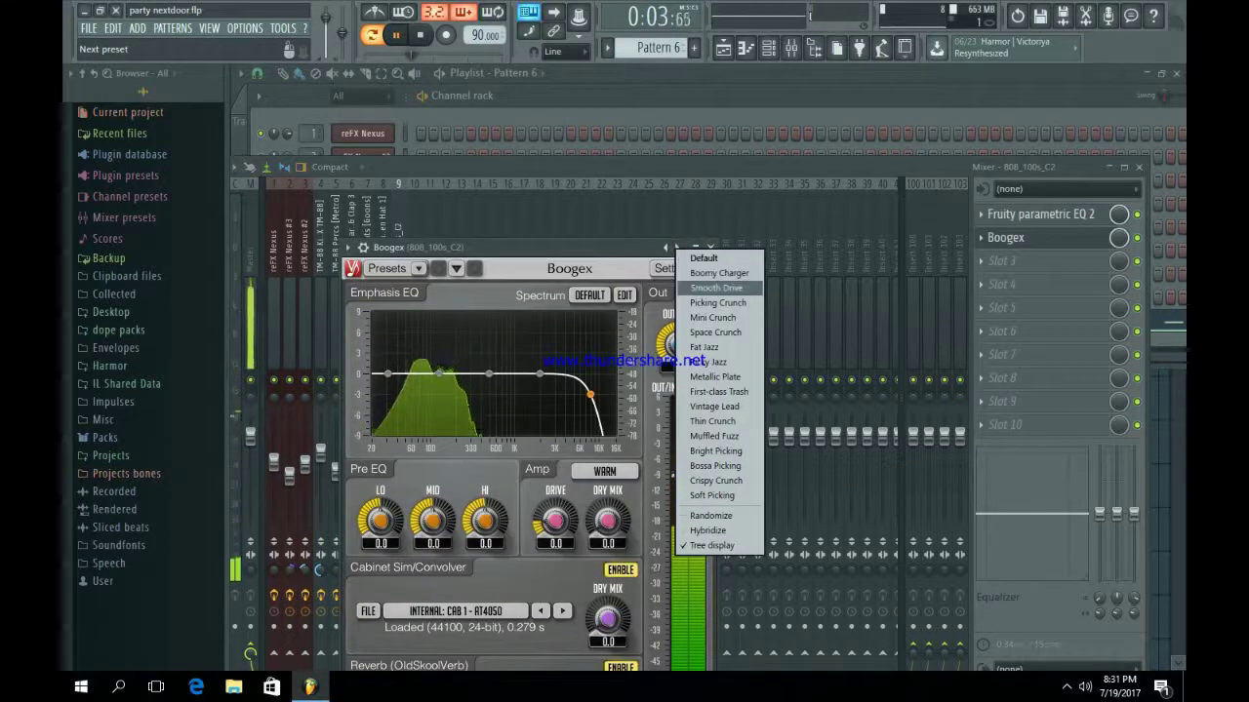
pyautogui.click(717, 288)
# Turn down Boogex's mix level on the 808 track, compare the sound with and without it, and close the mixer.
pyautogui.click(1015, 237)
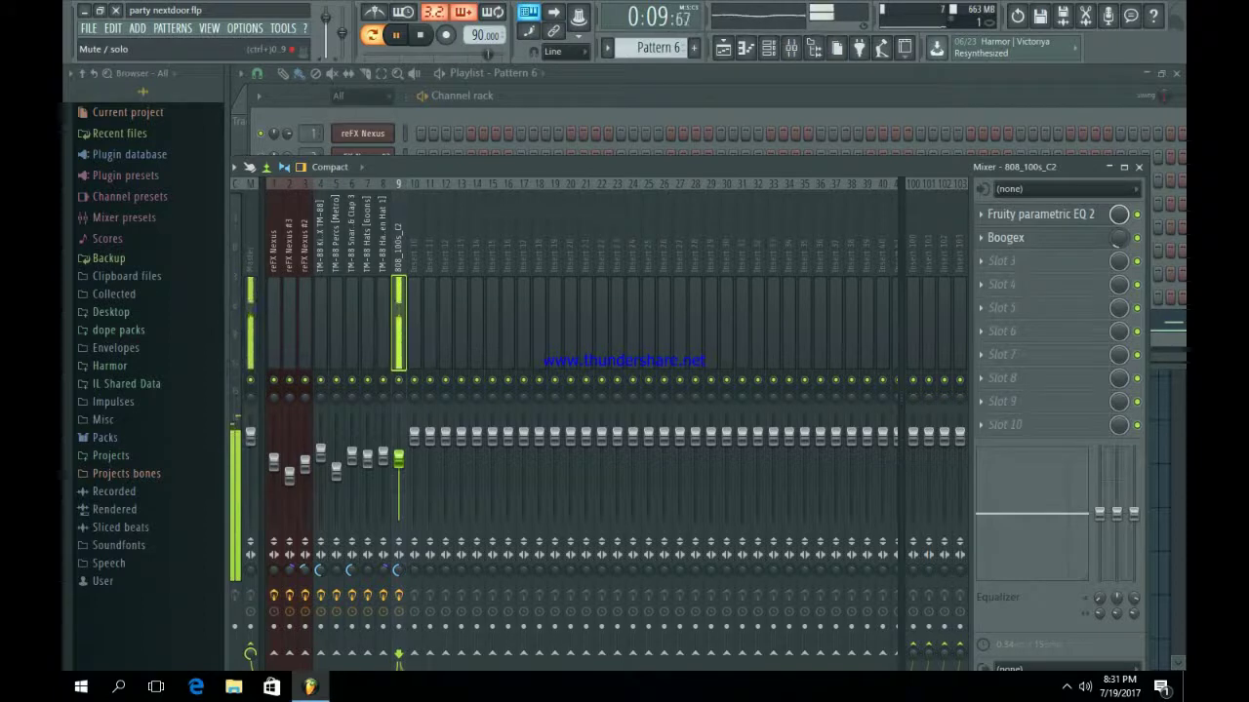
pyautogui.click(1136, 238)
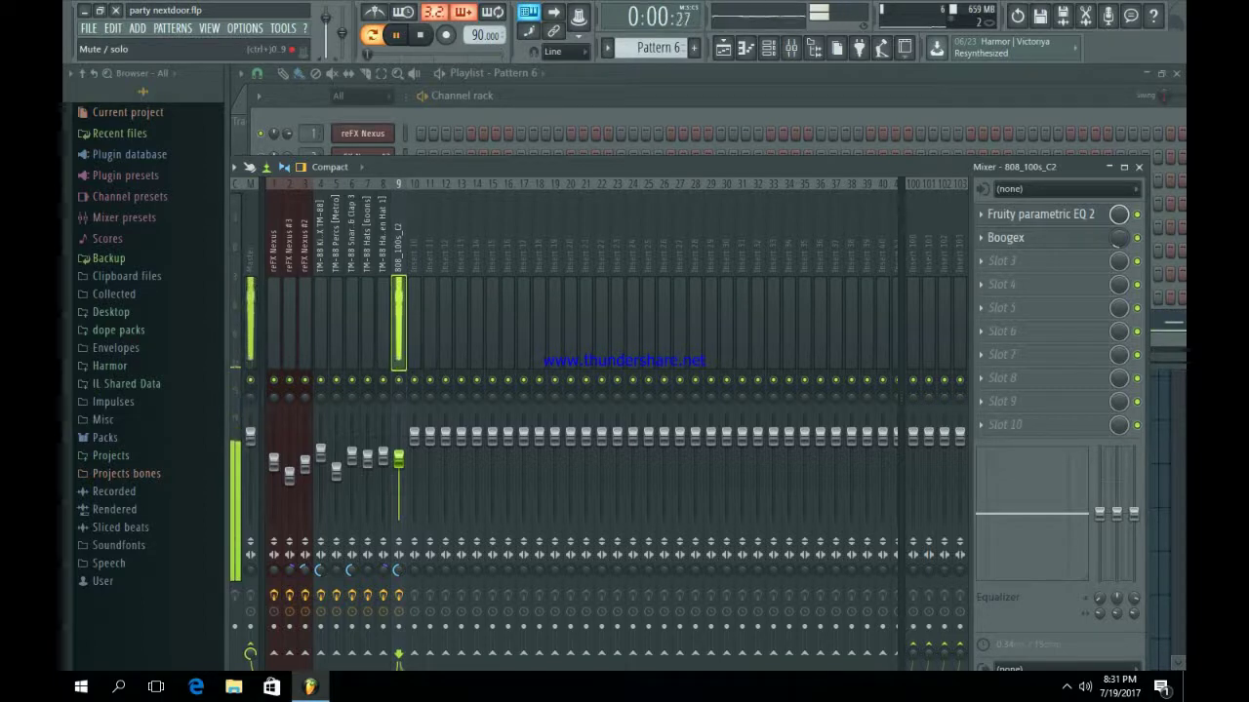
pyautogui.click(1006, 238)
pyautogui.click(1119, 238)
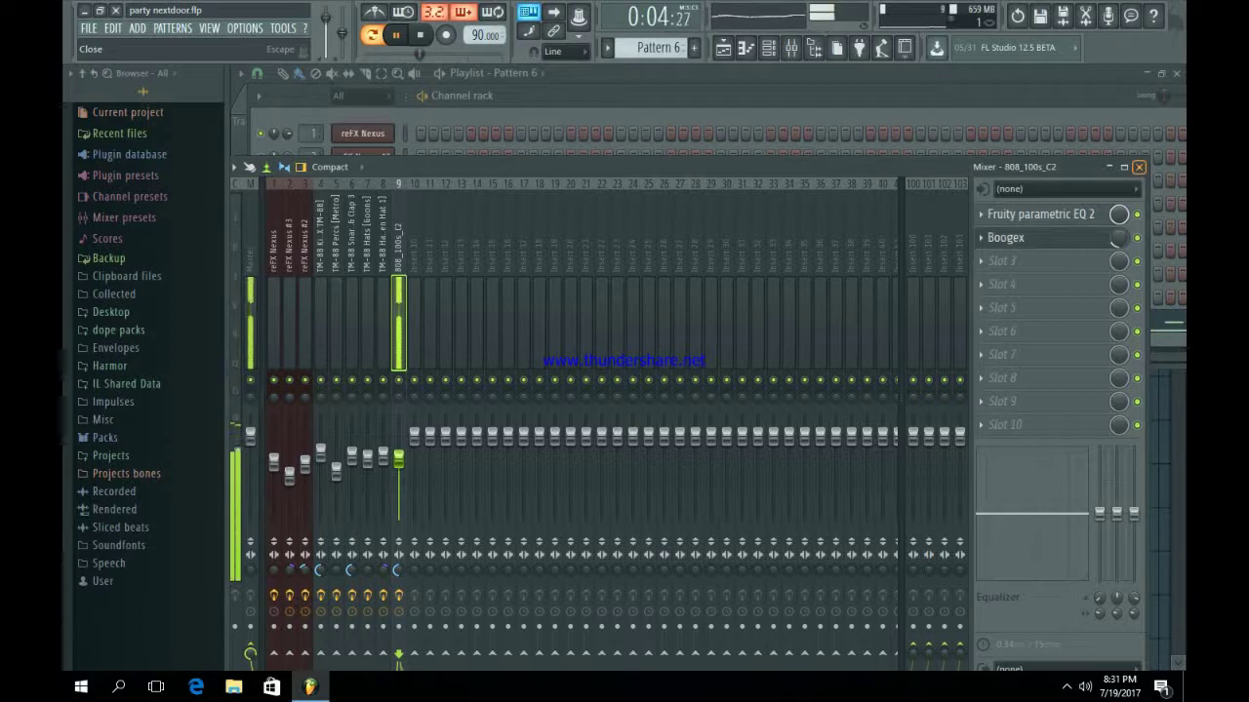
pyautogui.click(1139, 167)
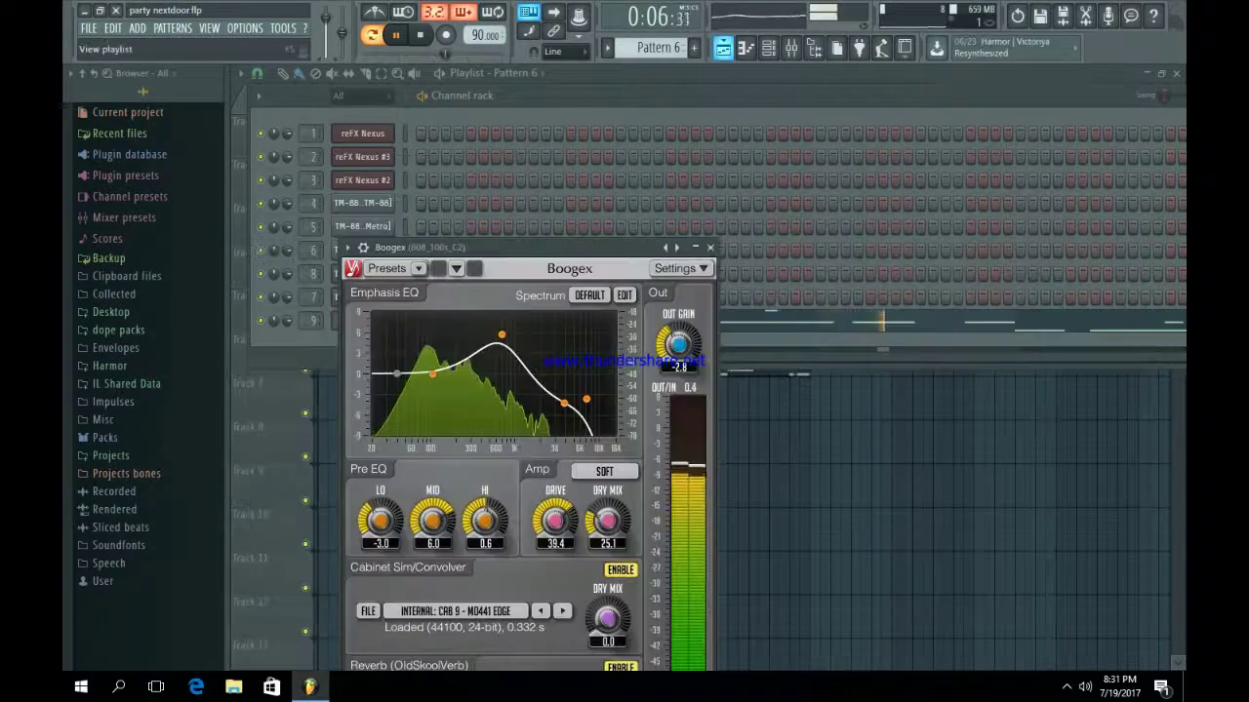
# Duplicate all playlist clips on Tracks 1 to 6 from bars 9 through 24 so the copies start at bar 25.
pyautogui.click(723, 48)
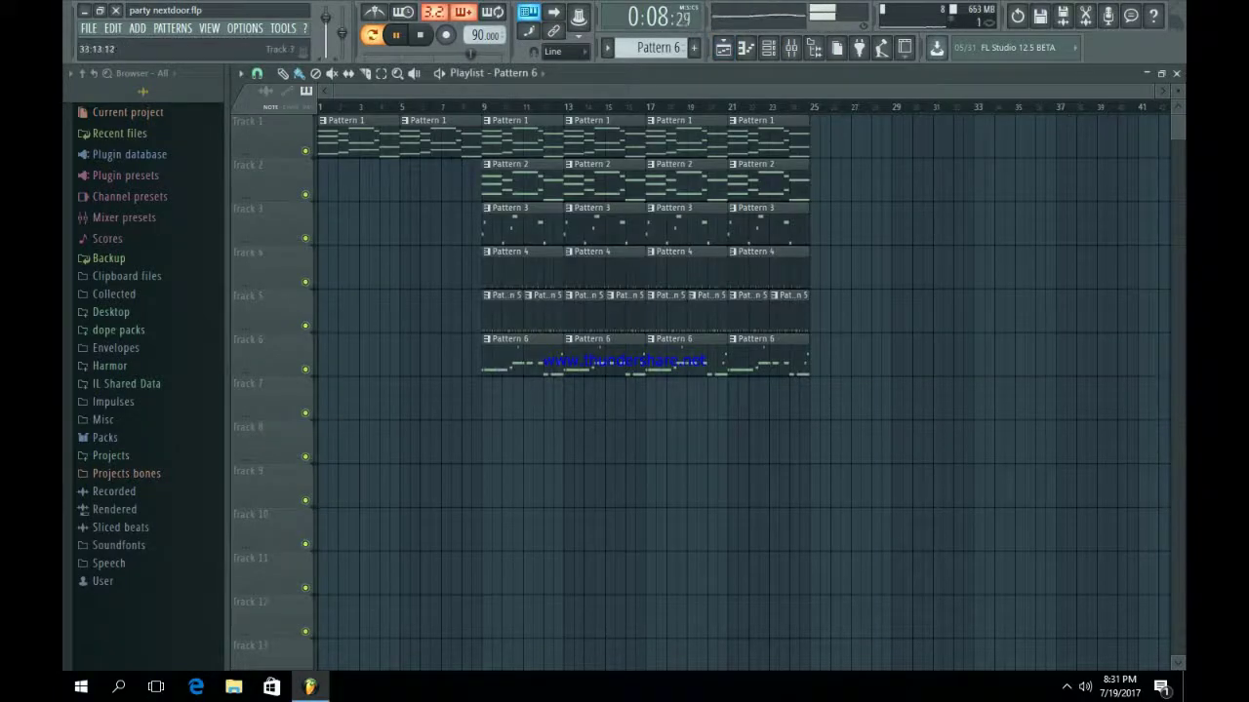
pyautogui.moveTo(982, 467); pyautogui.dragTo(498, 111)
pyautogui.hotkey('ctrl', 'b')
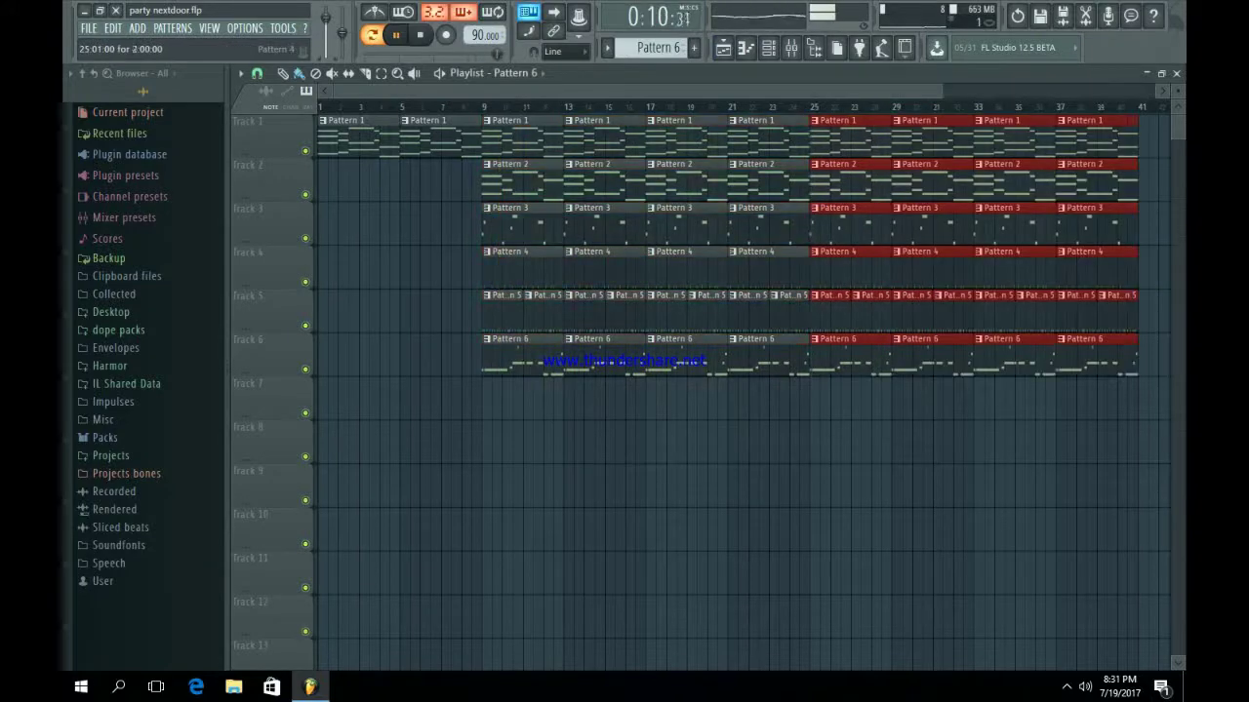
# Deselect the duplicated clips and delete the Pattern 3 clips on Track 3 from bar 25 onward.
pyautogui.hotkey('ctrl', 'd')
pyautogui.rightClick(861, 227)
pyautogui.rightClick(927, 226)
pyautogui.rightClick(1005, 226)
pyautogui.rightClick(1092, 226)
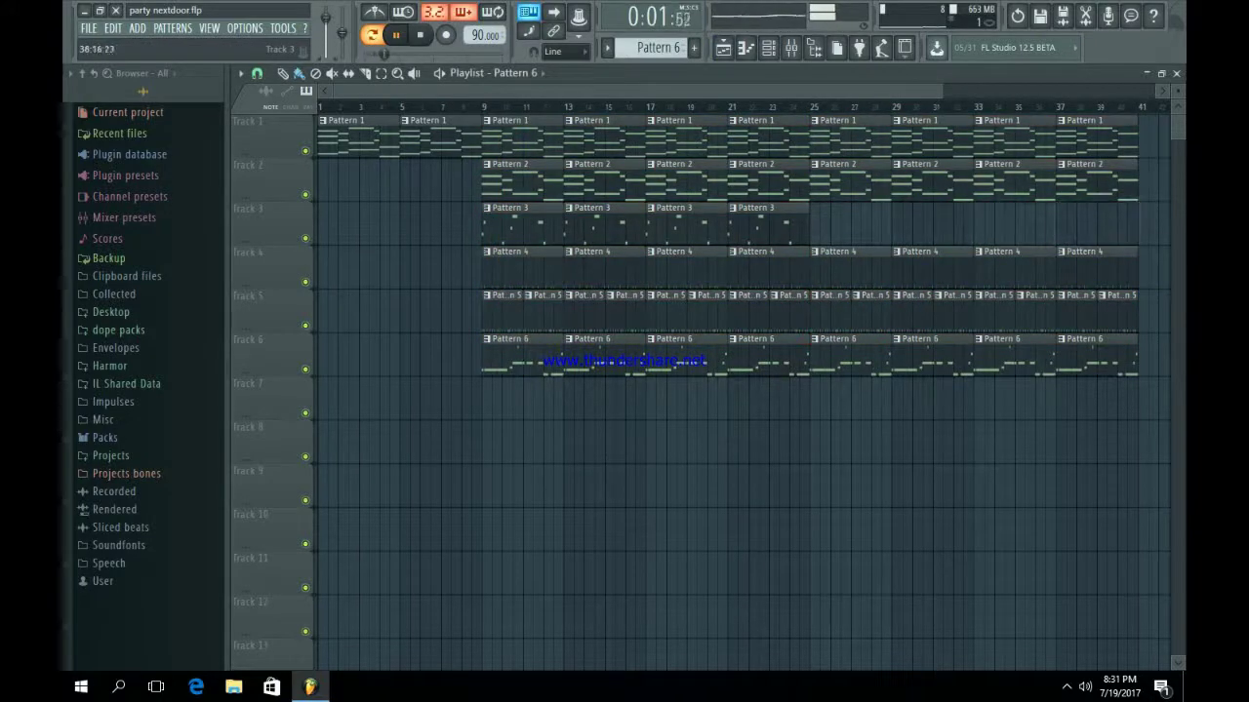
# Delete all Pattern 5 clips on Track 5 and Pattern 6 clips on Track 6 from bar 25 onward.
pyautogui.rightClick(1117, 310)
pyautogui.rightClick(1078, 310)
pyautogui.rightClick(1038, 310)
pyautogui.rightClick(995, 311)
pyautogui.rightClick(954, 310)
pyautogui.rightClick(912, 312)
pyautogui.rightClick(871, 314)
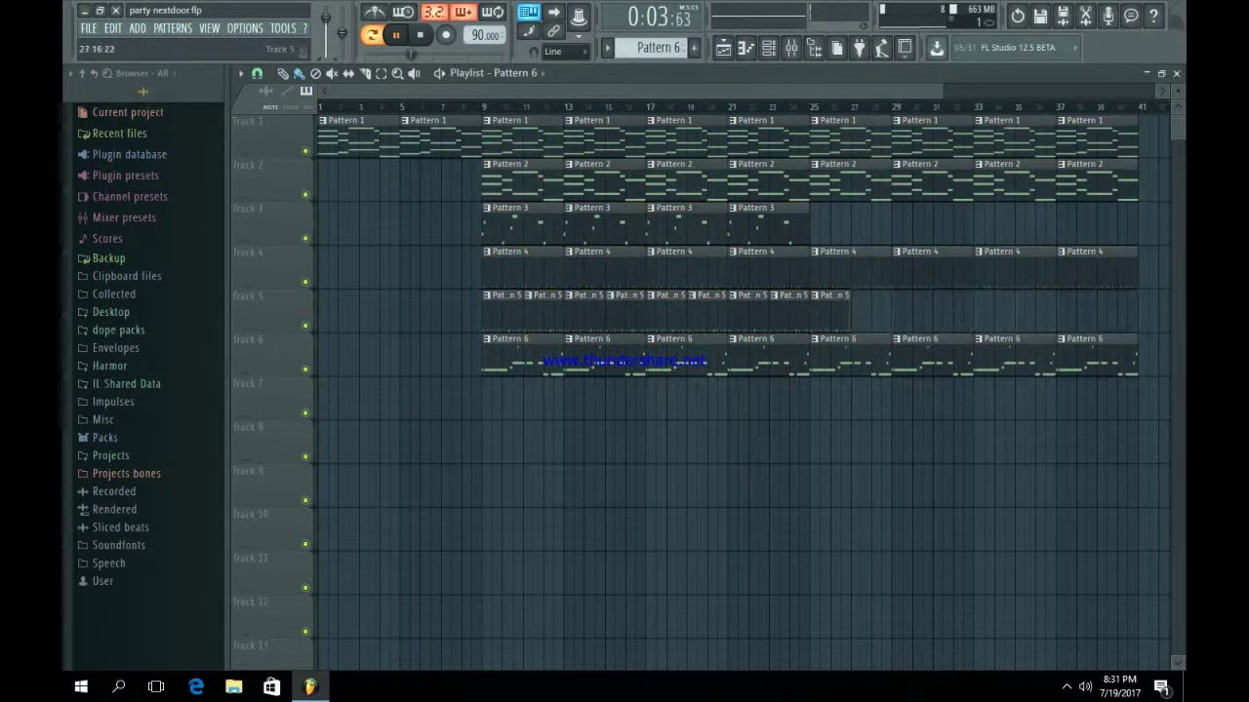
pyautogui.rightClick(850, 353)
pyautogui.rightClick(830, 317)
pyautogui.rightClick(922, 356)
pyautogui.rightClick(1010, 356)
pyautogui.rightClick(1088, 356)
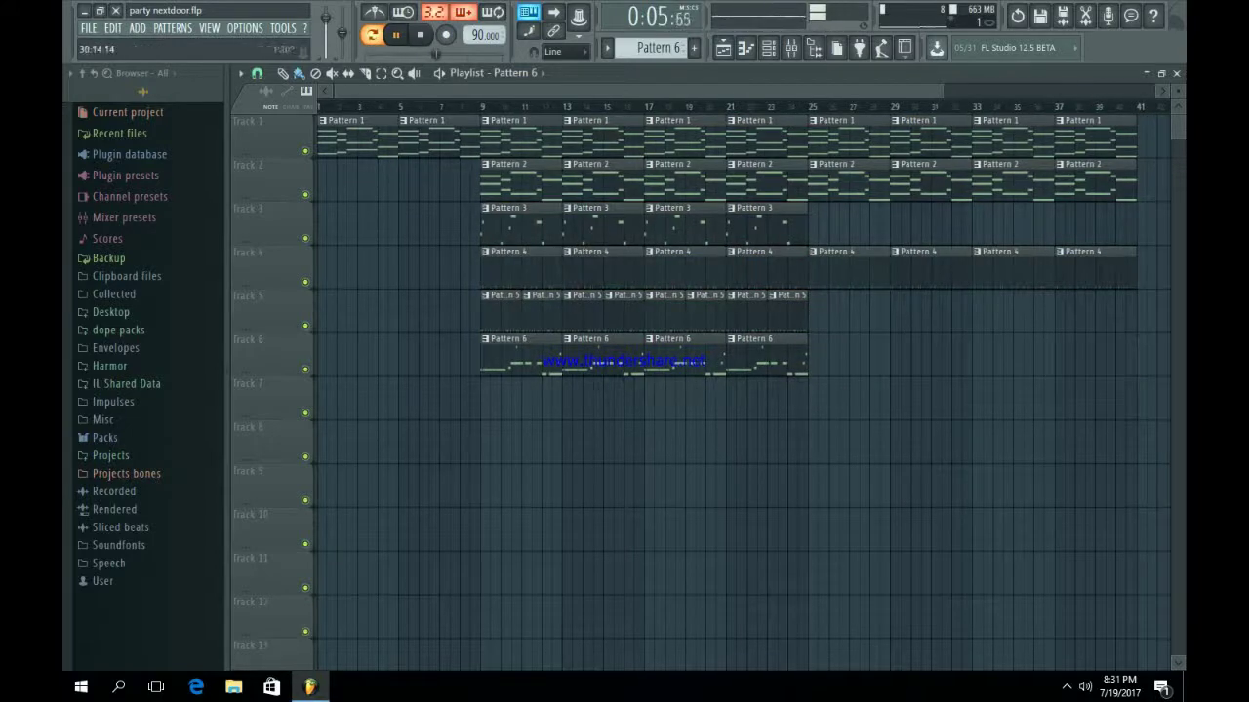
# Duplicate two Pattern 1 and two Pattern 2 clips on Tracks 1 and 2 so the copies fill bars 41 through 48.
pyautogui.moveTo(878, 91); pyautogui.dragTo(1020, 91)
pyautogui.moveTo(1021, 243); pyautogui.dragTo(814, 129)
pyautogui.hotkey('ctrl', 'b')
pyautogui.hotkey('ctrl', 'd')
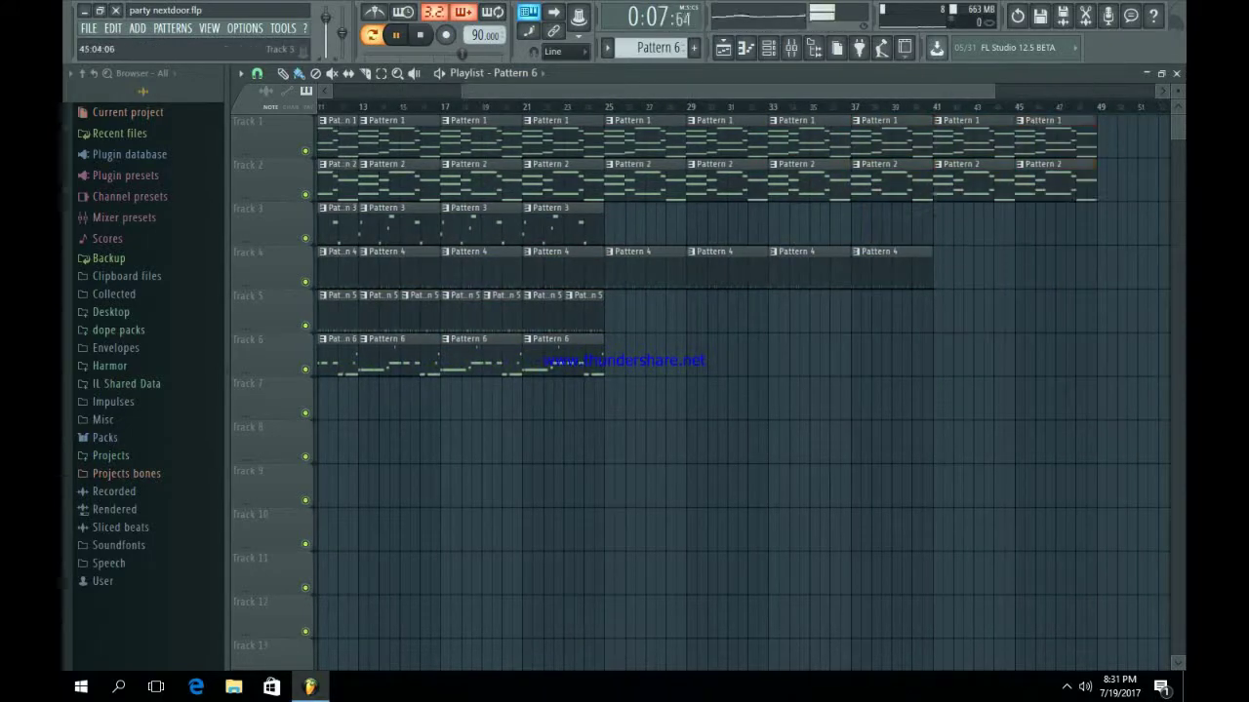
# Switch to the empty Pattern 7, stop playback and add a Harmor channel to the channel rack.
pyautogui.click(768, 47)
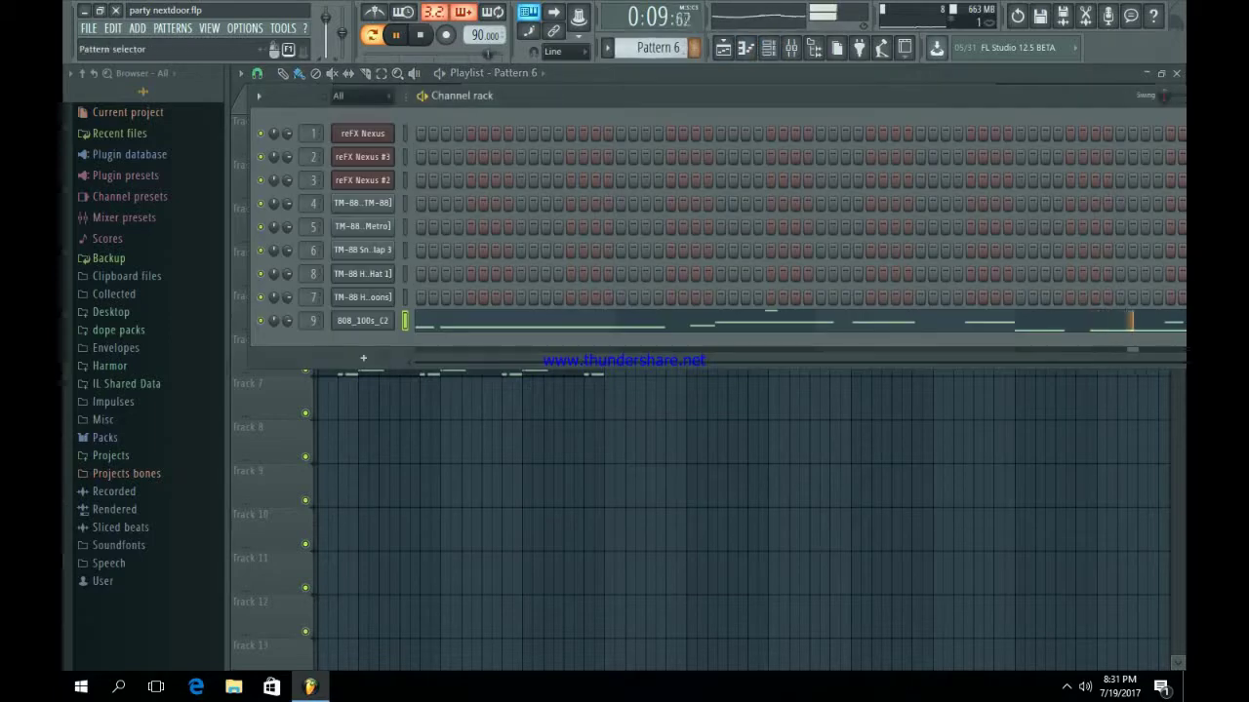
pyautogui.scroll(-1, 659, 47)
pyautogui.press('space')
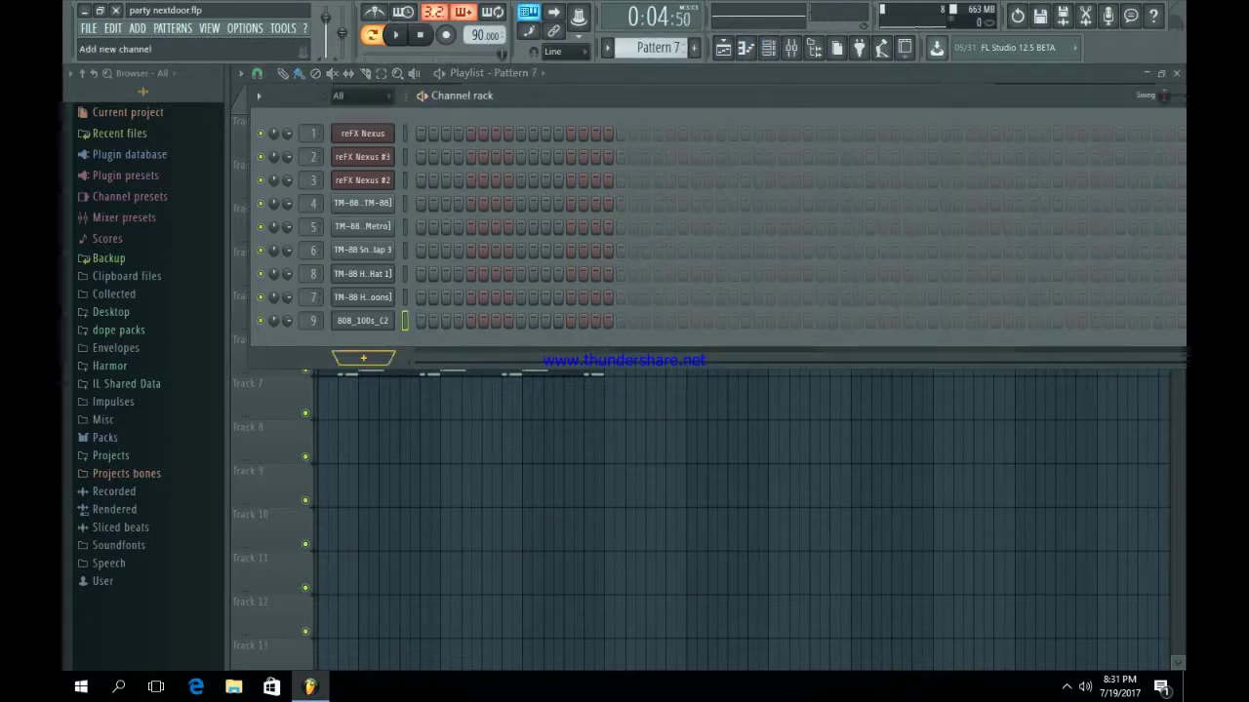
pyautogui.click(363, 358)
pyautogui.click(501, 167)
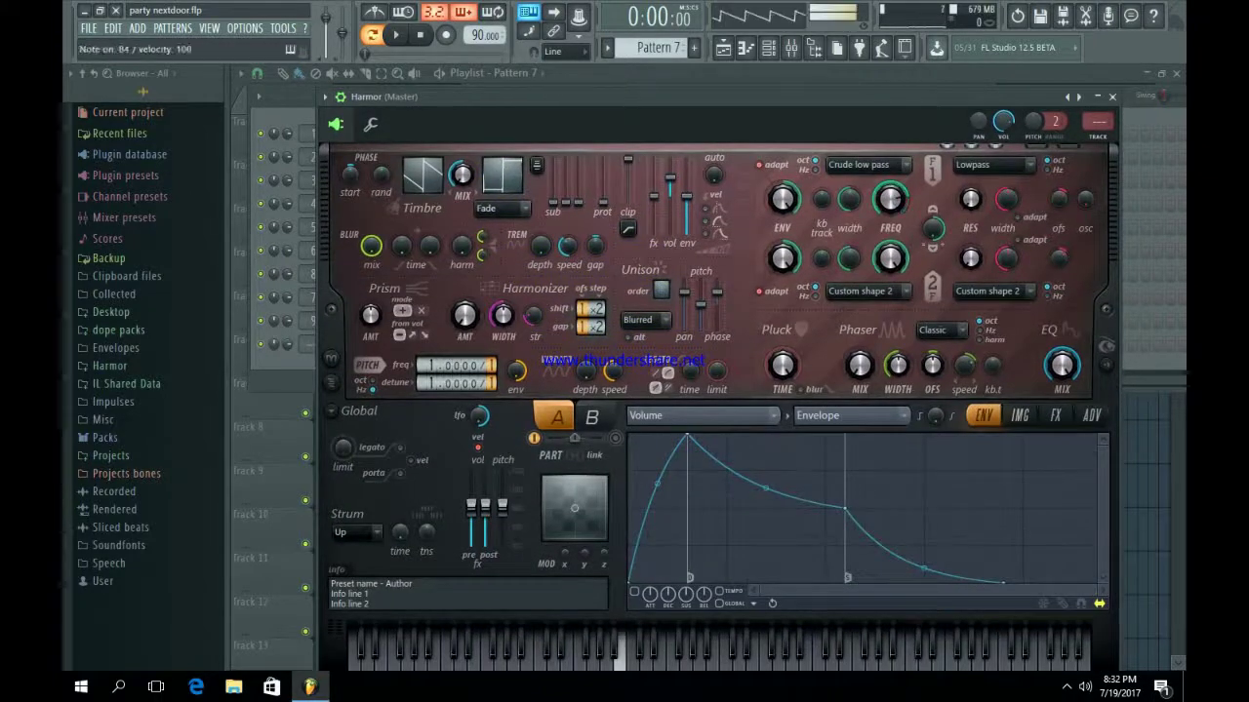
# Shape Harmor's sound with pitch frequency 1.0000/2, more unison voices and legato and porta on, auditioning notes, and close the plugin.
pyautogui.moveTo(889, 199); pyautogui.dragTo(890, 277)
pyautogui.press('y')
pyautogui.press('i')
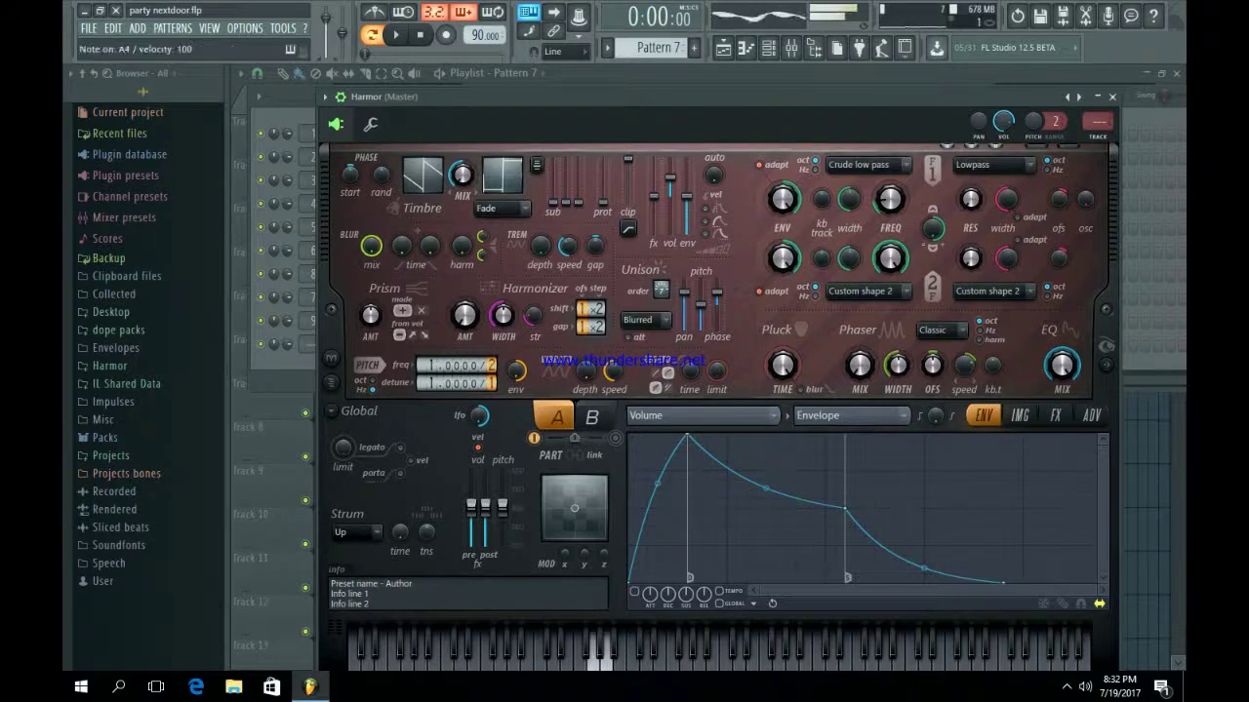
pyautogui.press('u')
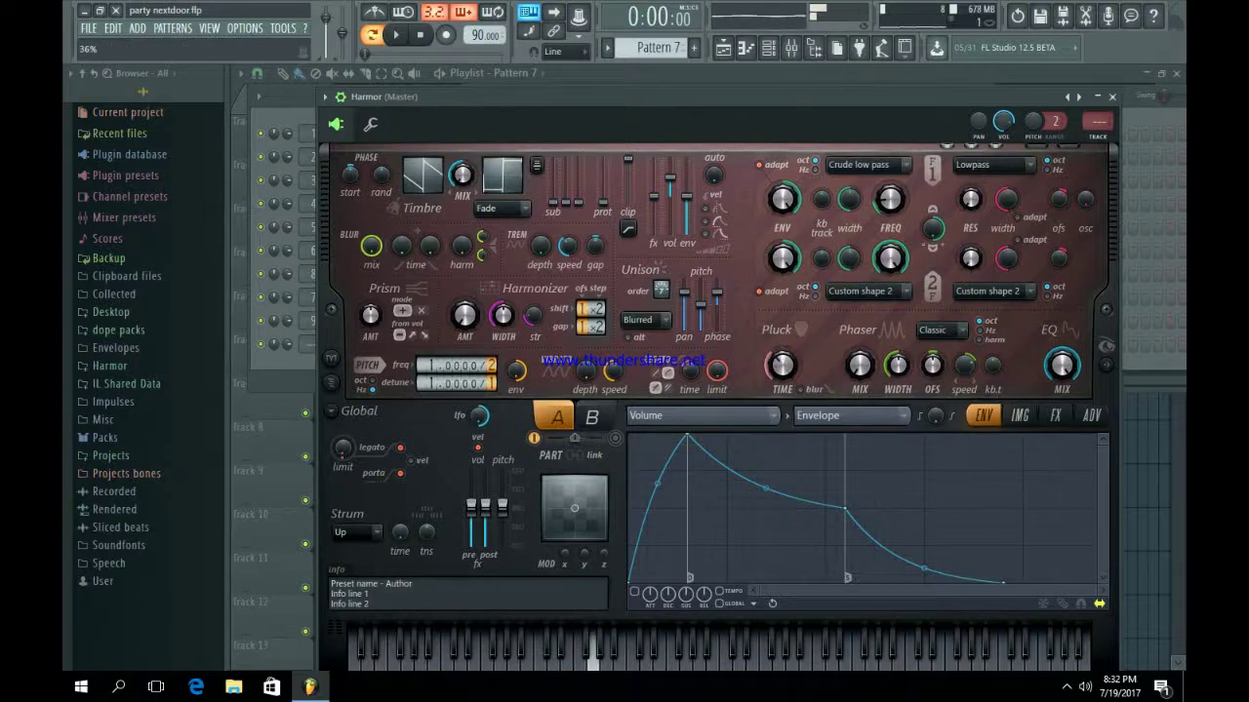
pyautogui.press('x')
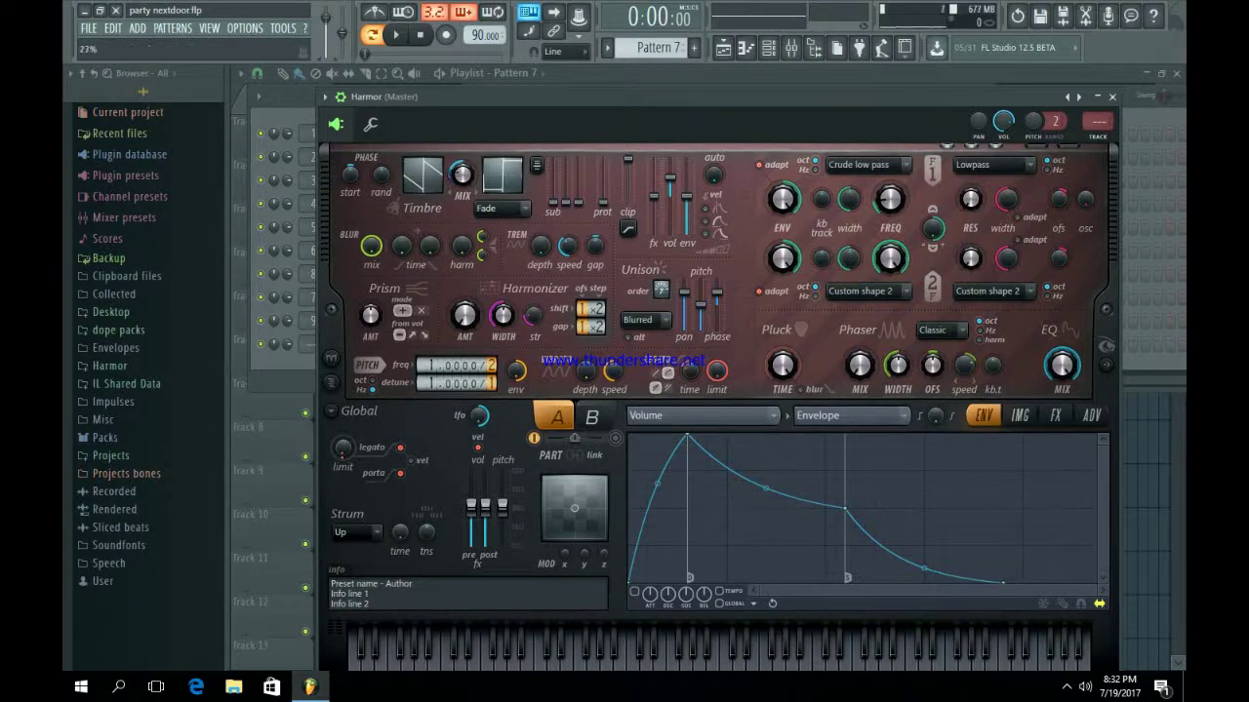
pyautogui.press('m')
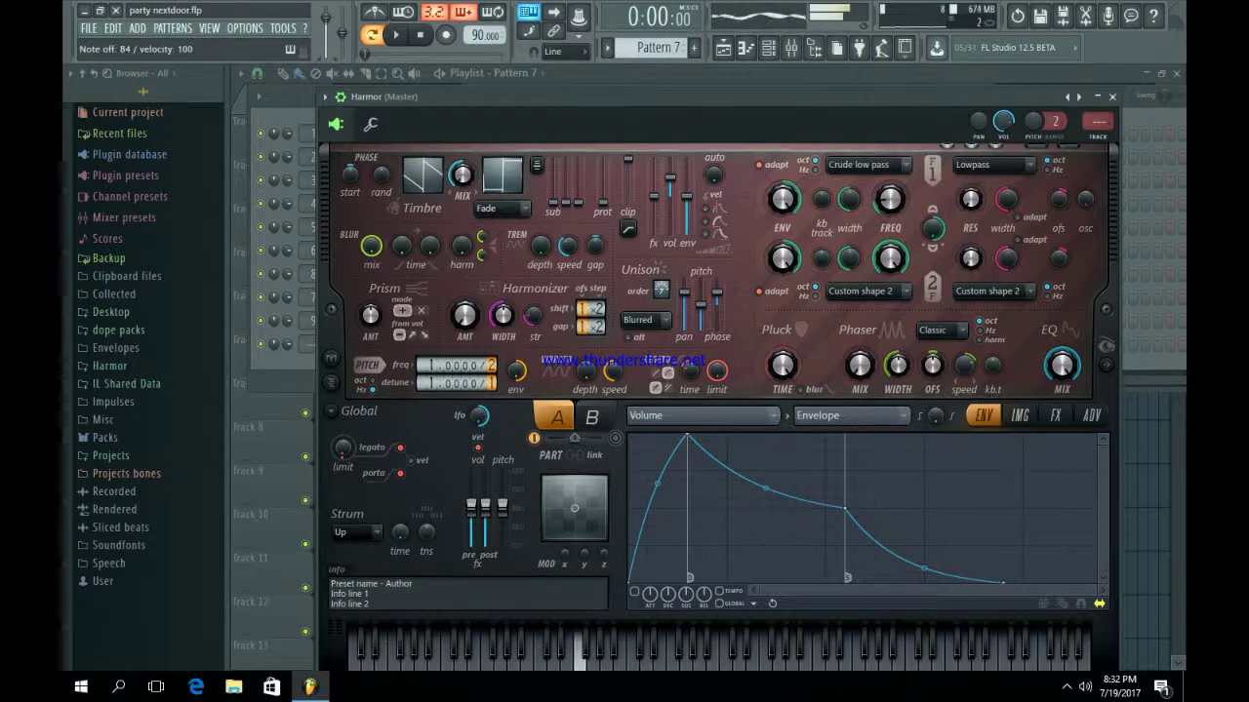
pyautogui.press('b')
pyautogui.press('m')
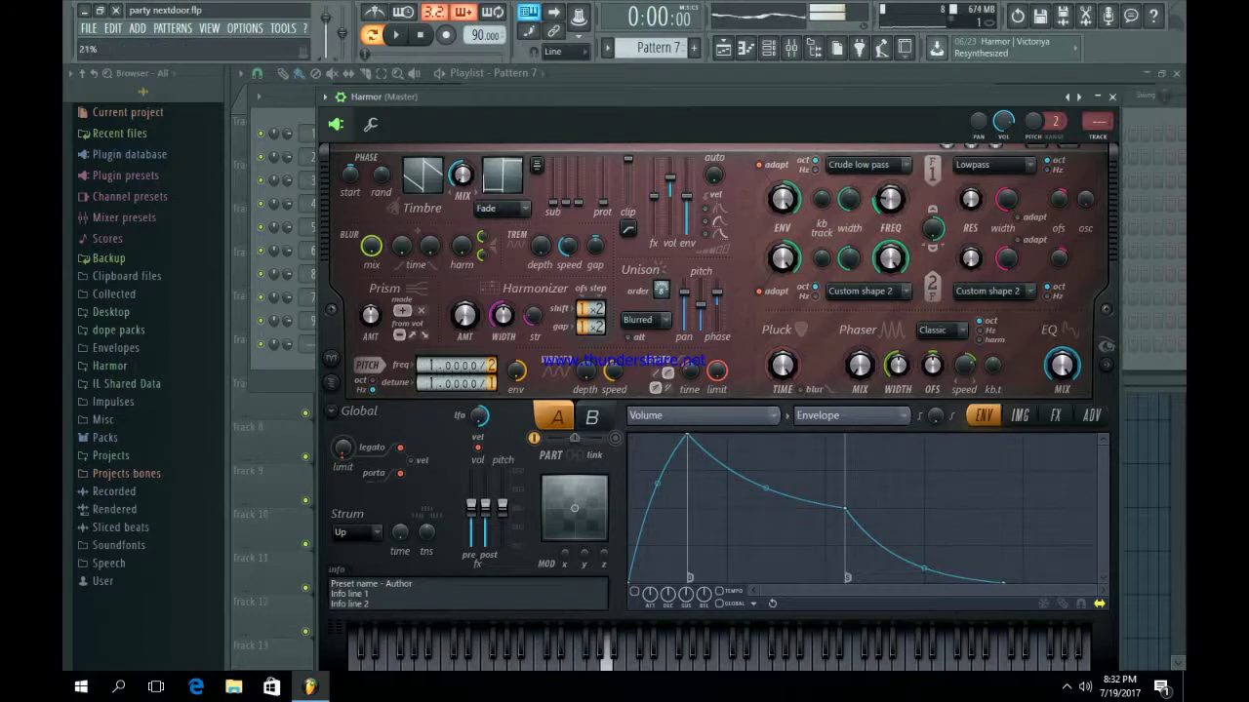
pyautogui.press('c')
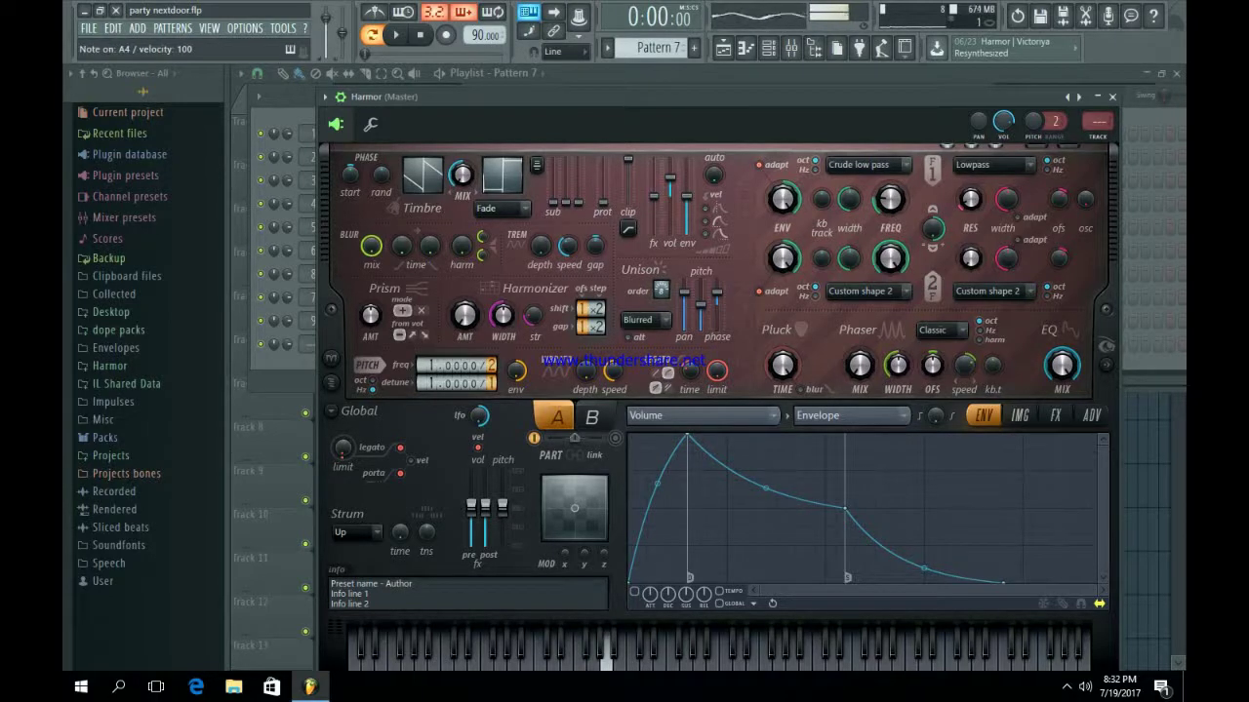
pyautogui.press('m')
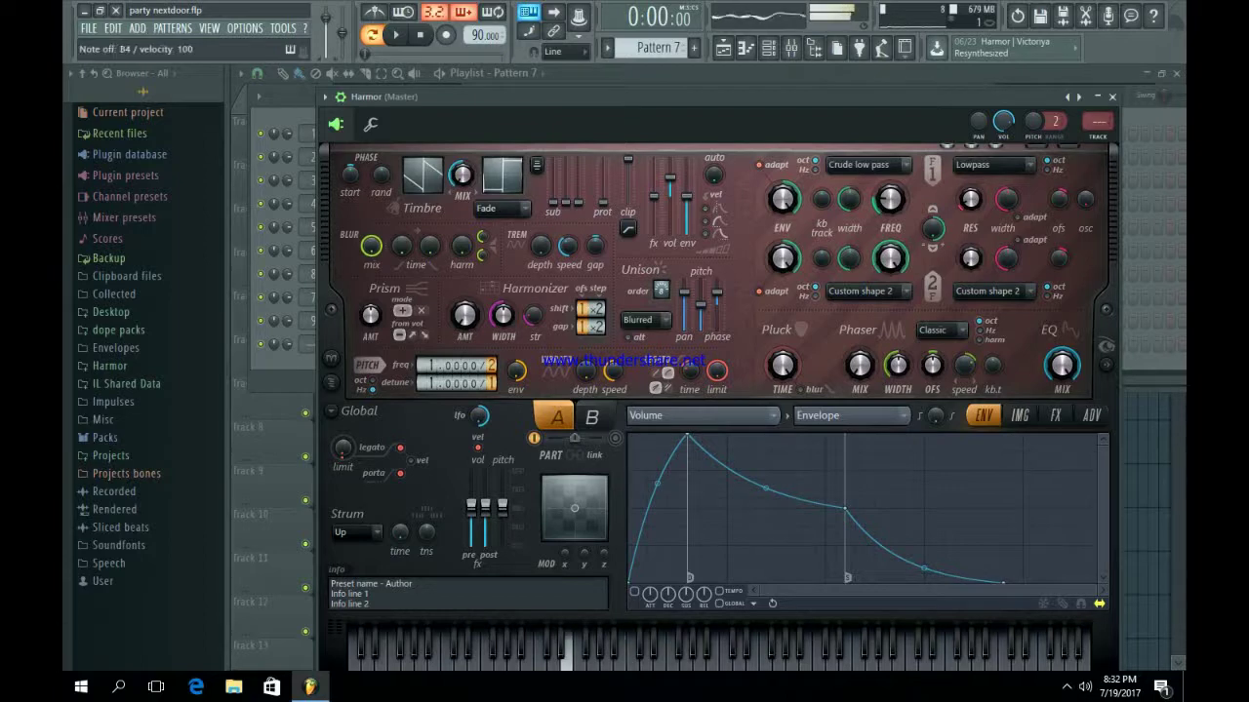
pyautogui.click(1112, 97)
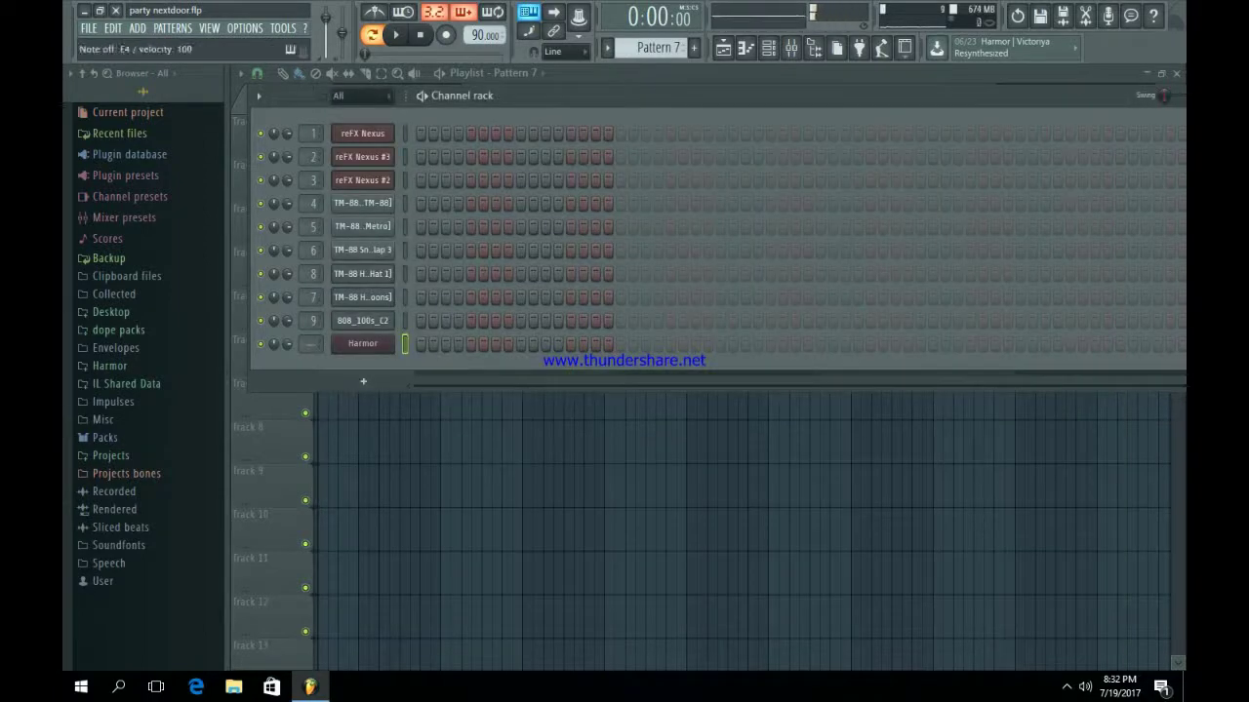
# Copy the reFX Nexus chord notes from Pattern 1 into Harmor's piano roll in Pattern 7.
pyautogui.press('Left')
pyautogui.press('Left')
pyautogui.press('Left')
pyautogui.press('Left')
pyautogui.press('Left')
pyautogui.press('Left')
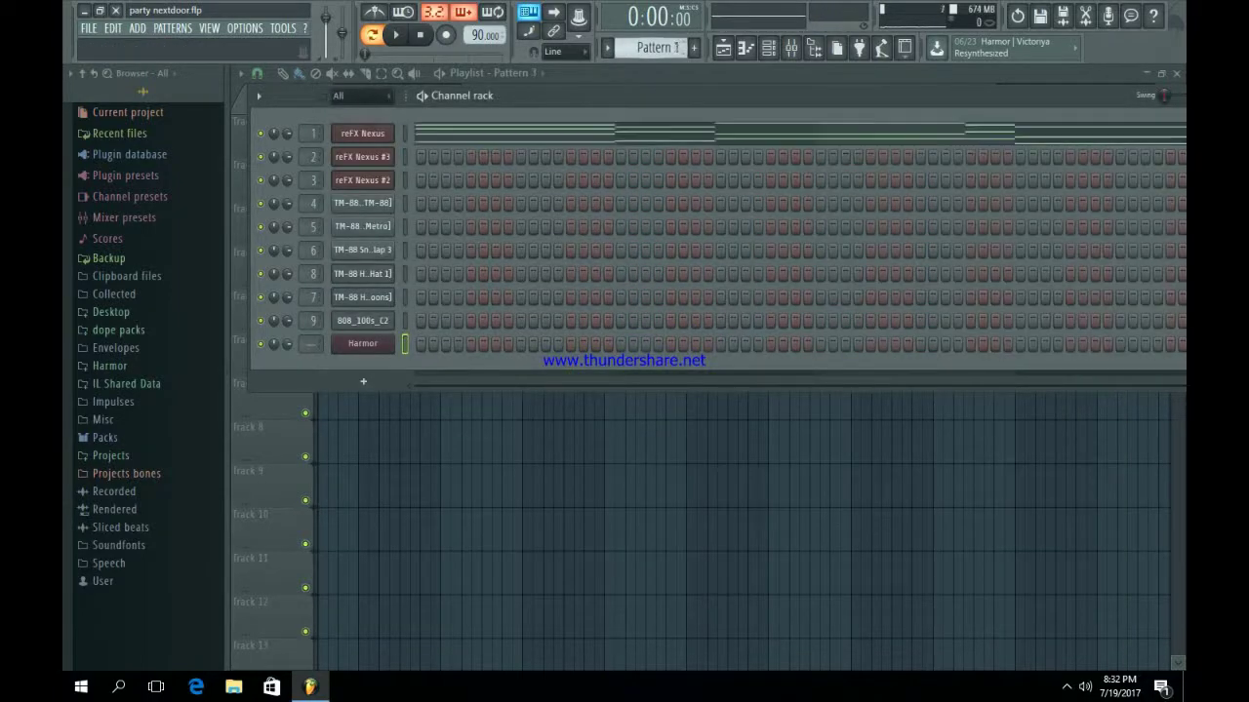
pyautogui.press('Right')
pyautogui.press('Right')
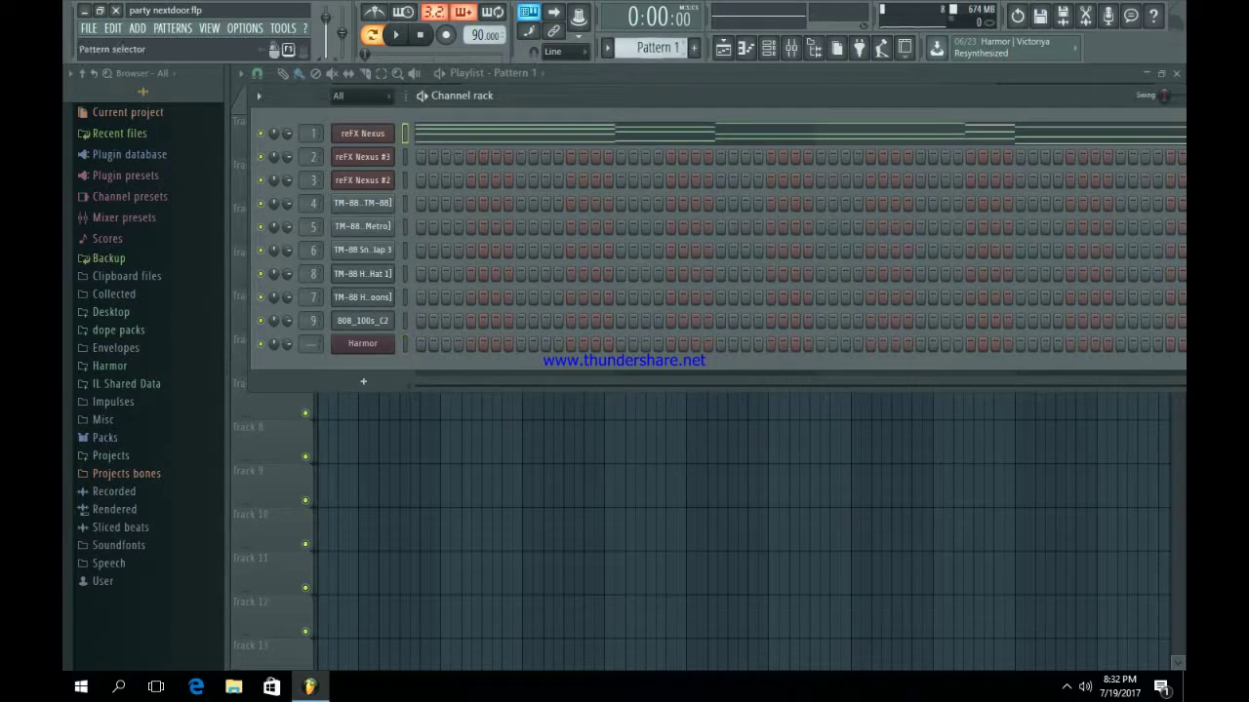
pyautogui.press('Right')
pyautogui.press('Right')
pyautogui.press('Right')
pyautogui.press('Right')
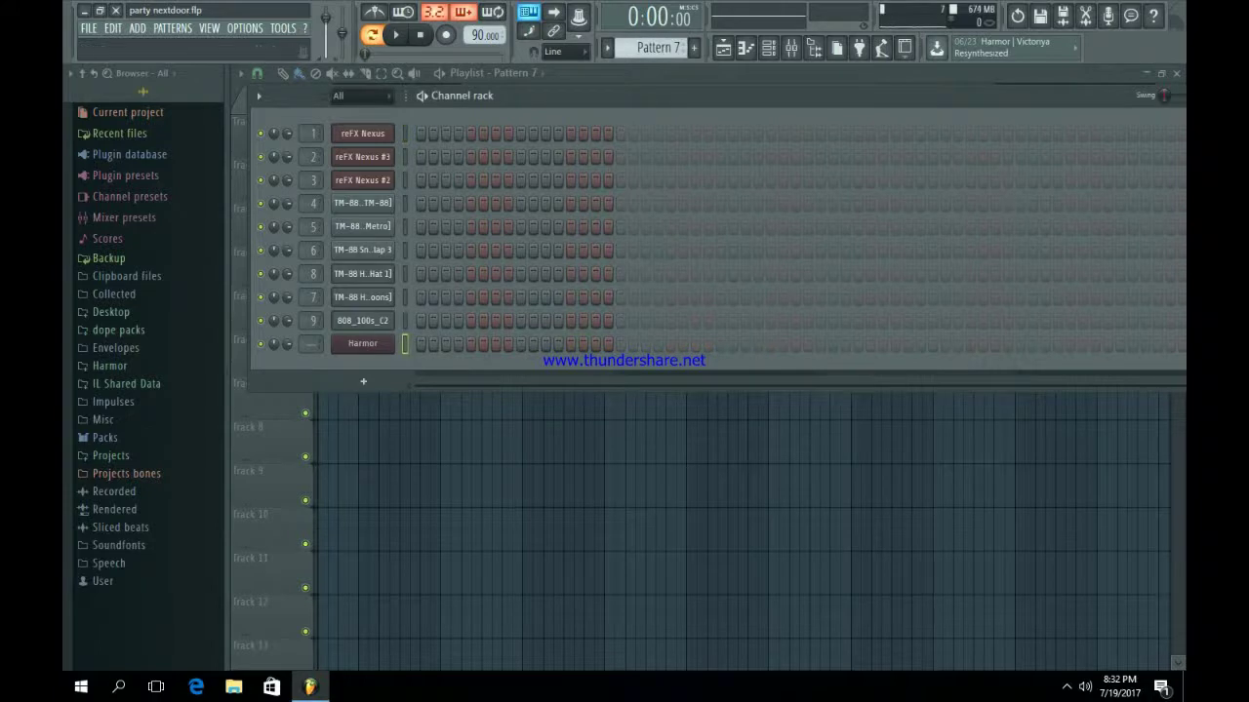
pyautogui.press('F7')
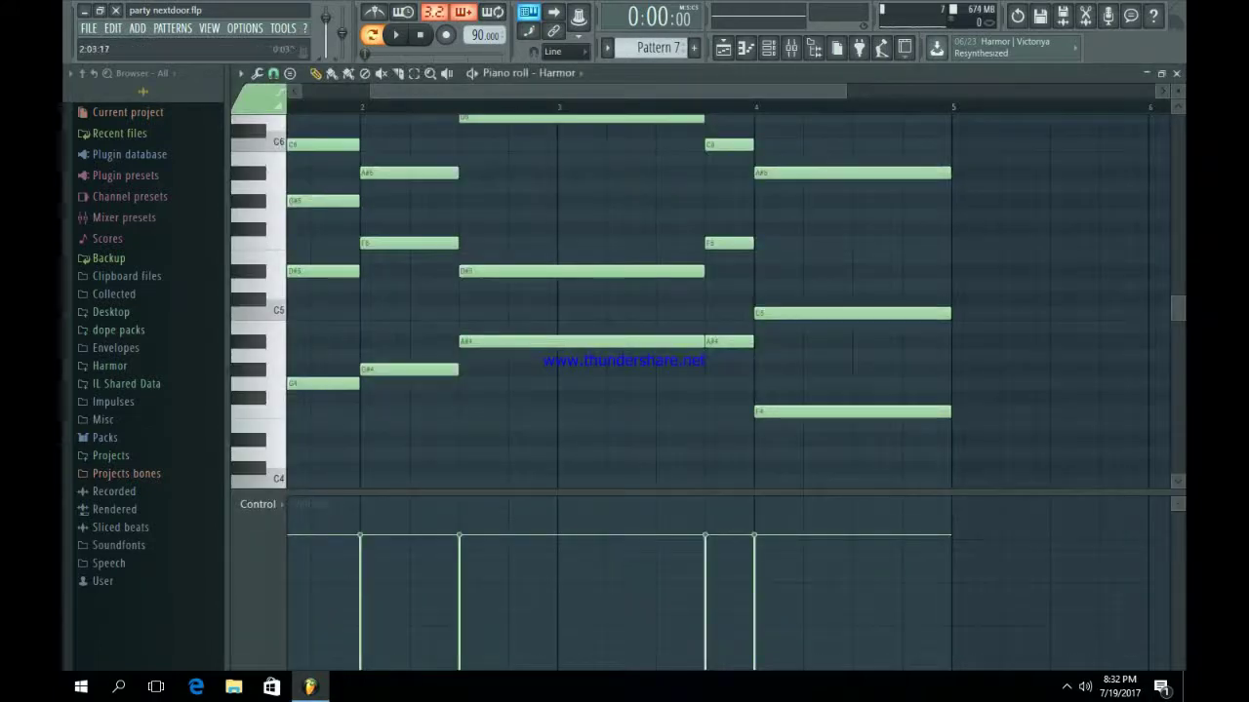
# Delete the upper chord notes in Harmor's piano roll, keeping the lowest note of each chord.
pyautogui.moveTo(372, 91); pyautogui.dragTo(299, 91)
pyautogui.rightClick(370, 271)
pyautogui.rightClick(371, 201)
pyautogui.rightClick(375, 145)
pyautogui.scroll(2, 429, 176)
pyautogui.rightClick(499, 270)
pyautogui.rightClick(502, 341)
pyautogui.rightClick(617, 214)
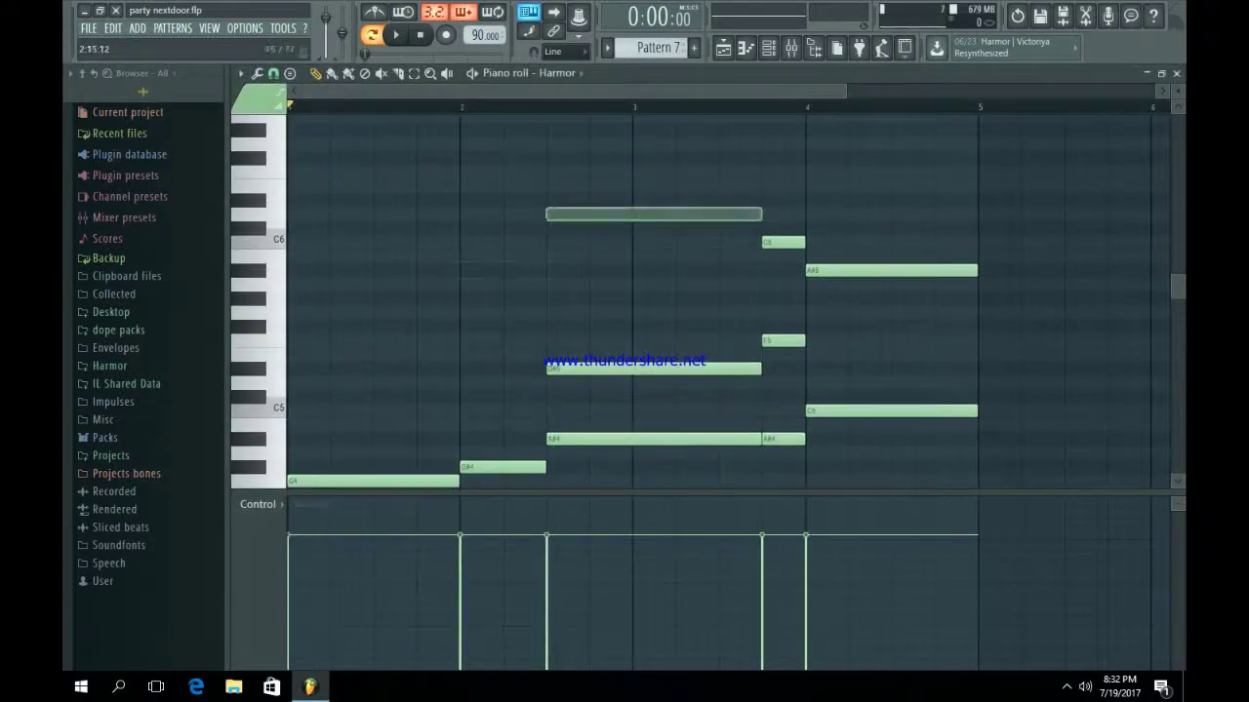
pyautogui.rightClick(745, 369)
pyautogui.rightClick(817, 270)
pyautogui.scroll(-3, 778, 310)
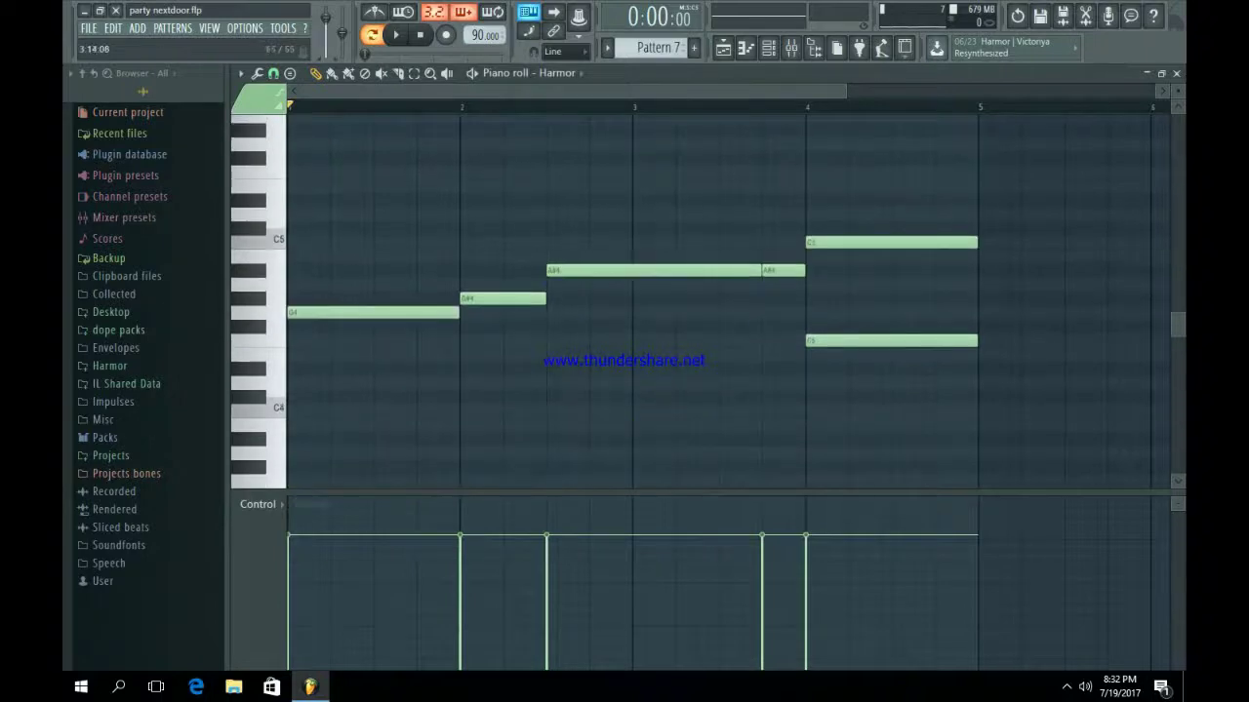
# Check the Harmor plugin settings, return to its piano roll and play back Pattern 7.
pyautogui.press('F6')
pyautogui.press('F6')
pyautogui.click(768, 47)
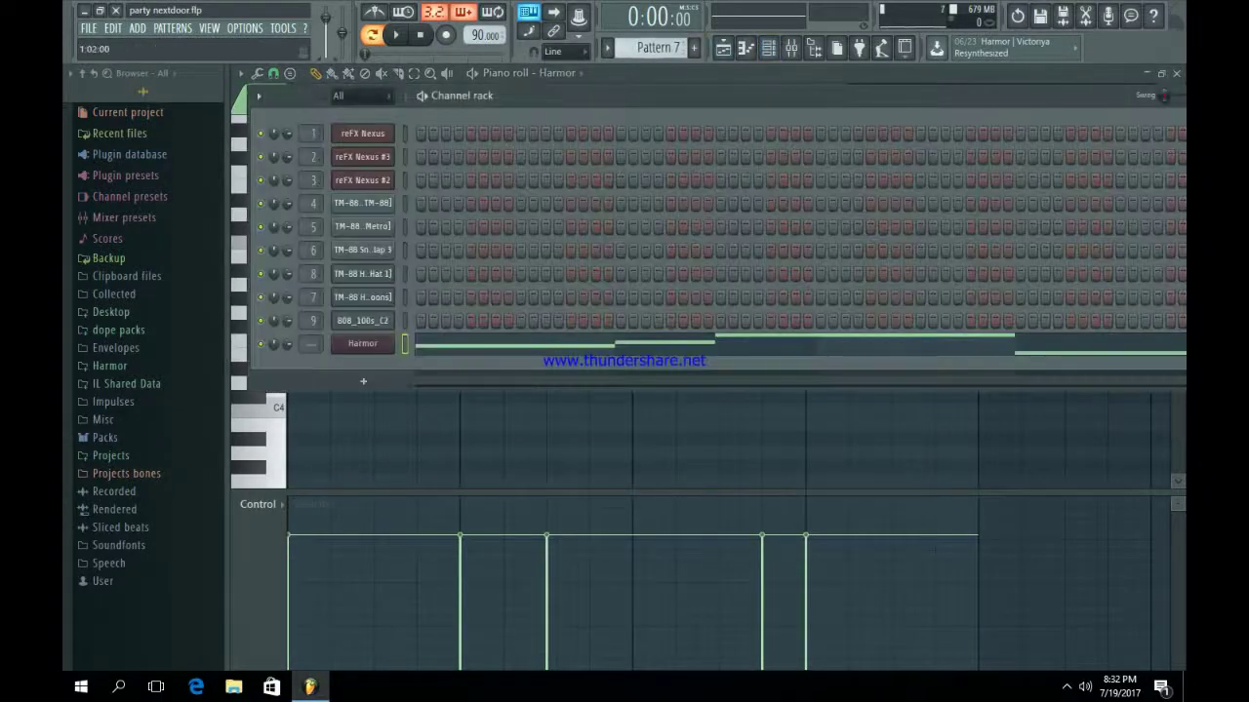
pyautogui.click(357, 343)
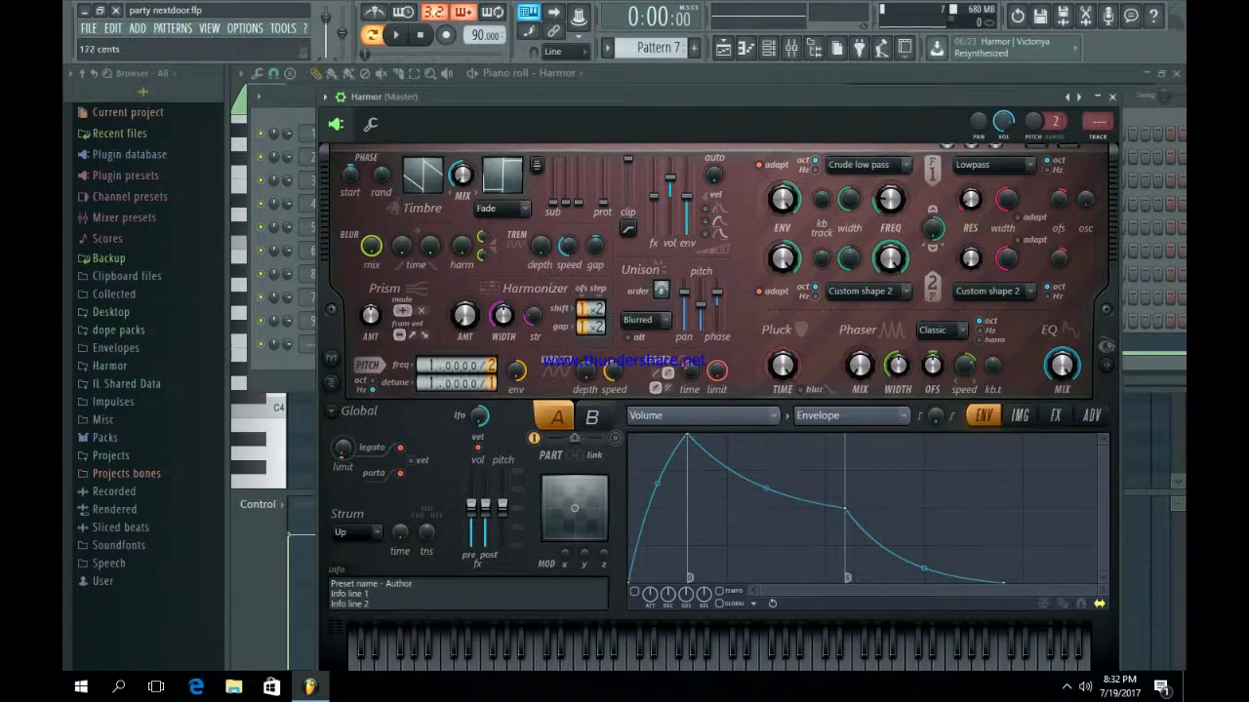
pyautogui.click(1112, 97)
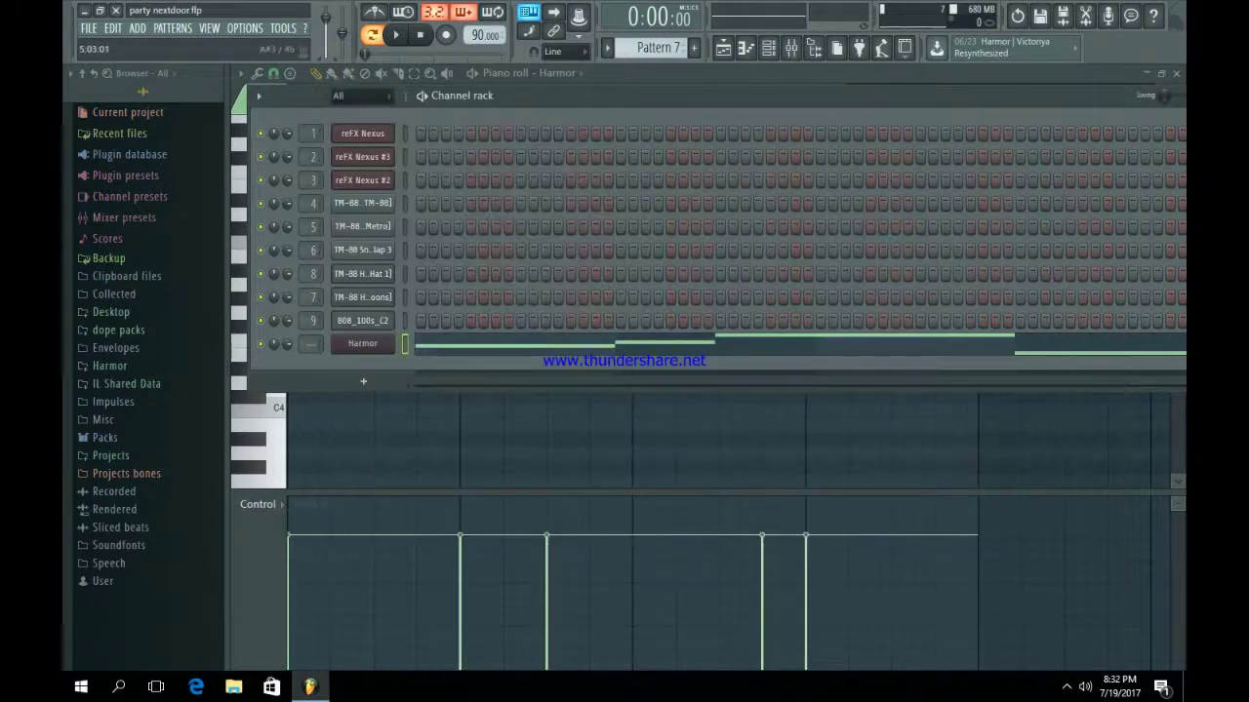
pyautogui.press('F6')
pyautogui.press('space')
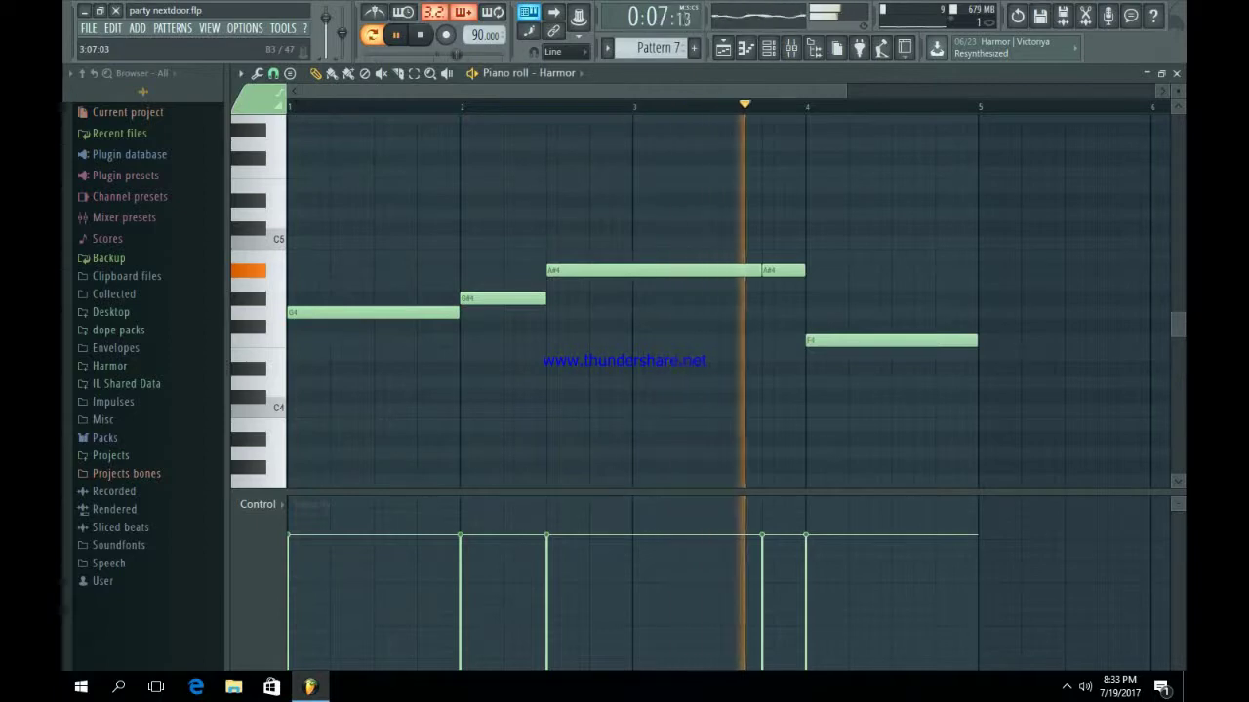
# Route the Harmor channel to mixer track 10 and lower that track's volume.
pyautogui.click(769, 48)
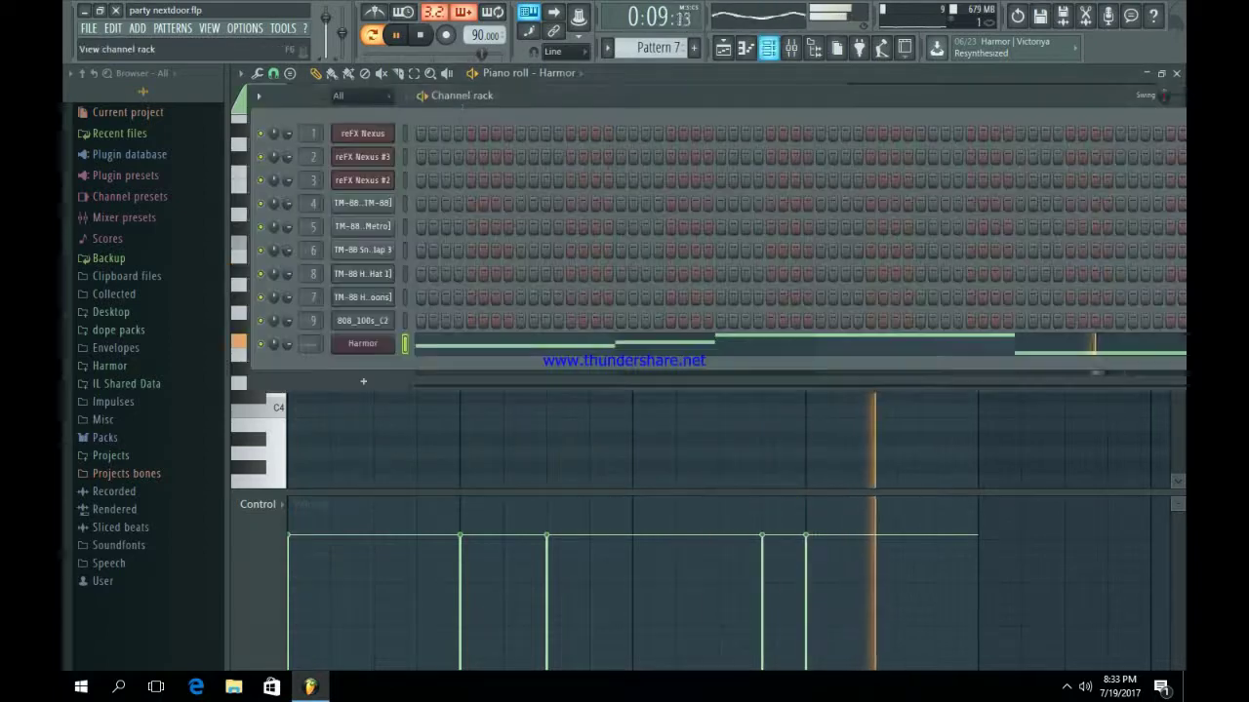
pyautogui.click(359, 344)
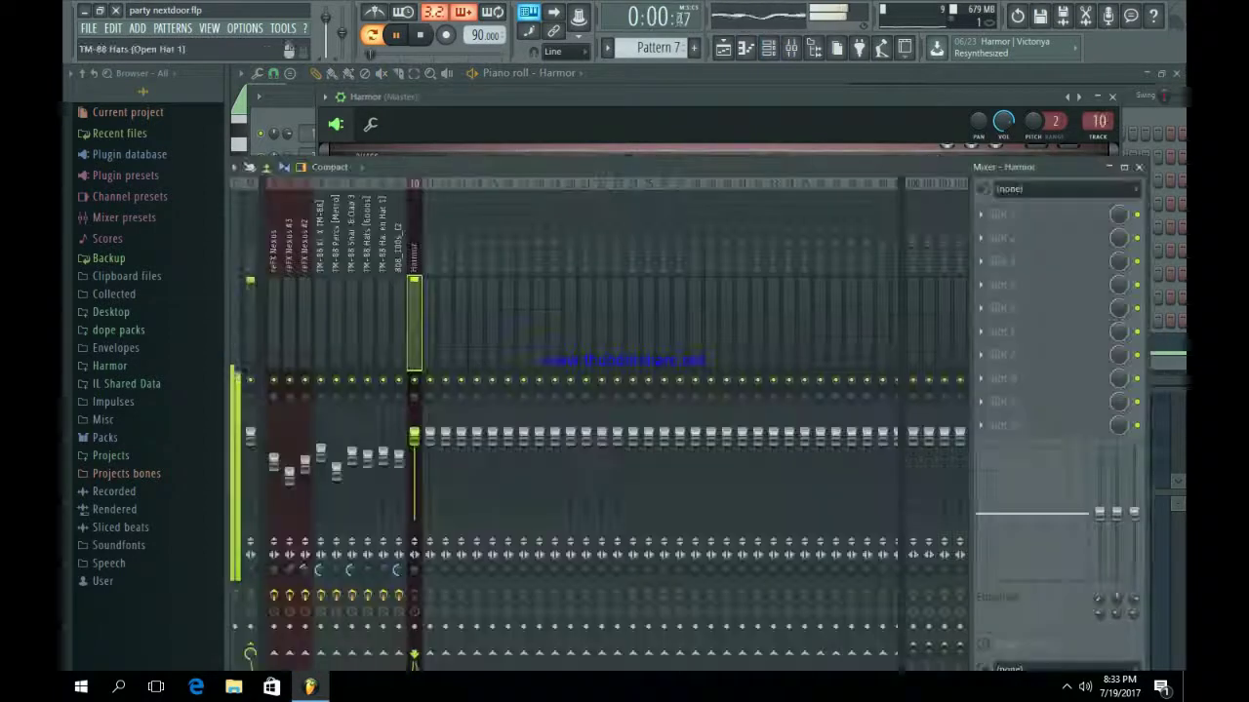
pyautogui.press('F9')
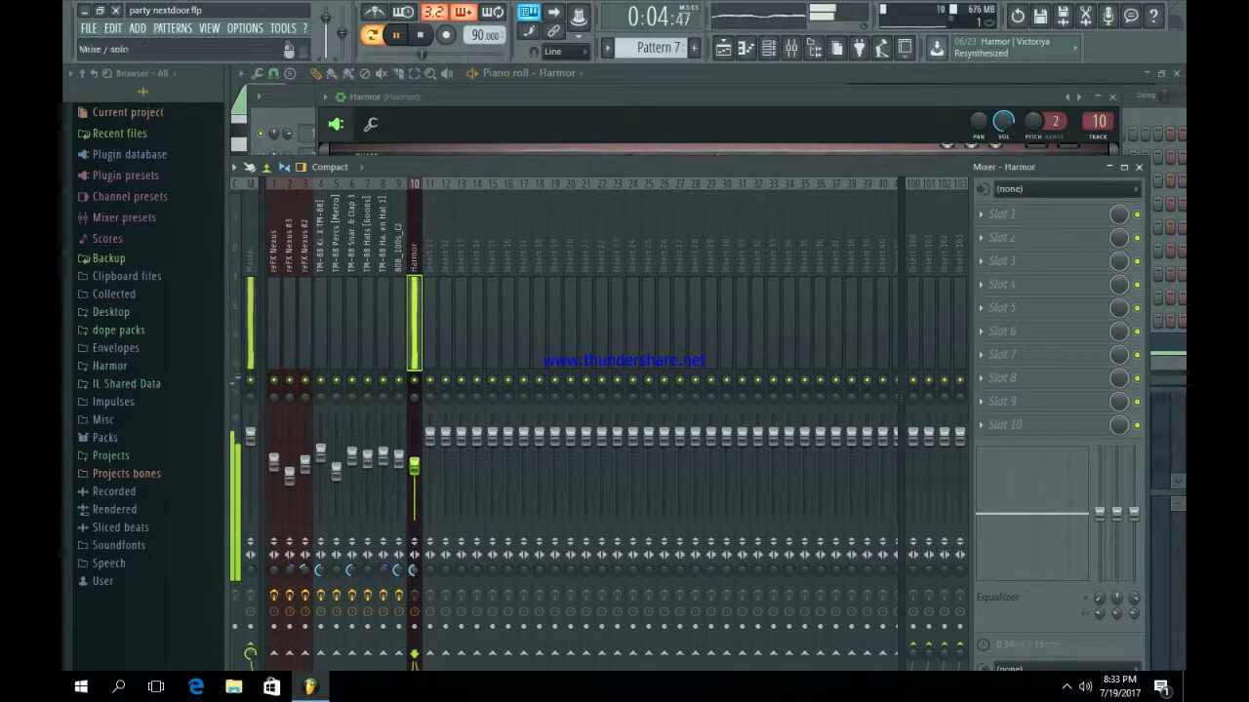
# Add Fruity Parametric EQ 2 in slot 1 of the Harmor track, cut its lows and highs, and adjust band 2.
pyautogui.click(1005, 213)
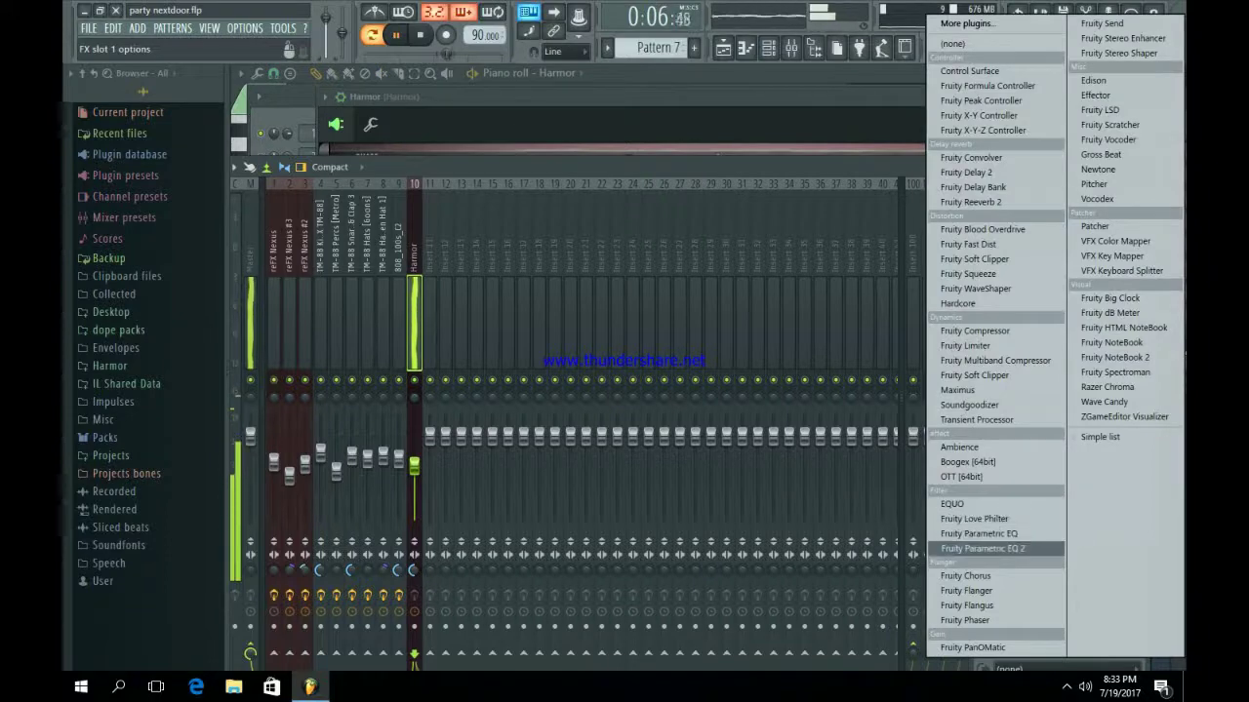
pyautogui.click(975, 549)
pyautogui.moveTo(433, 394); pyautogui.dragTo(384, 461)
pyautogui.moveTo(640, 394); pyautogui.dragTo(595, 460)
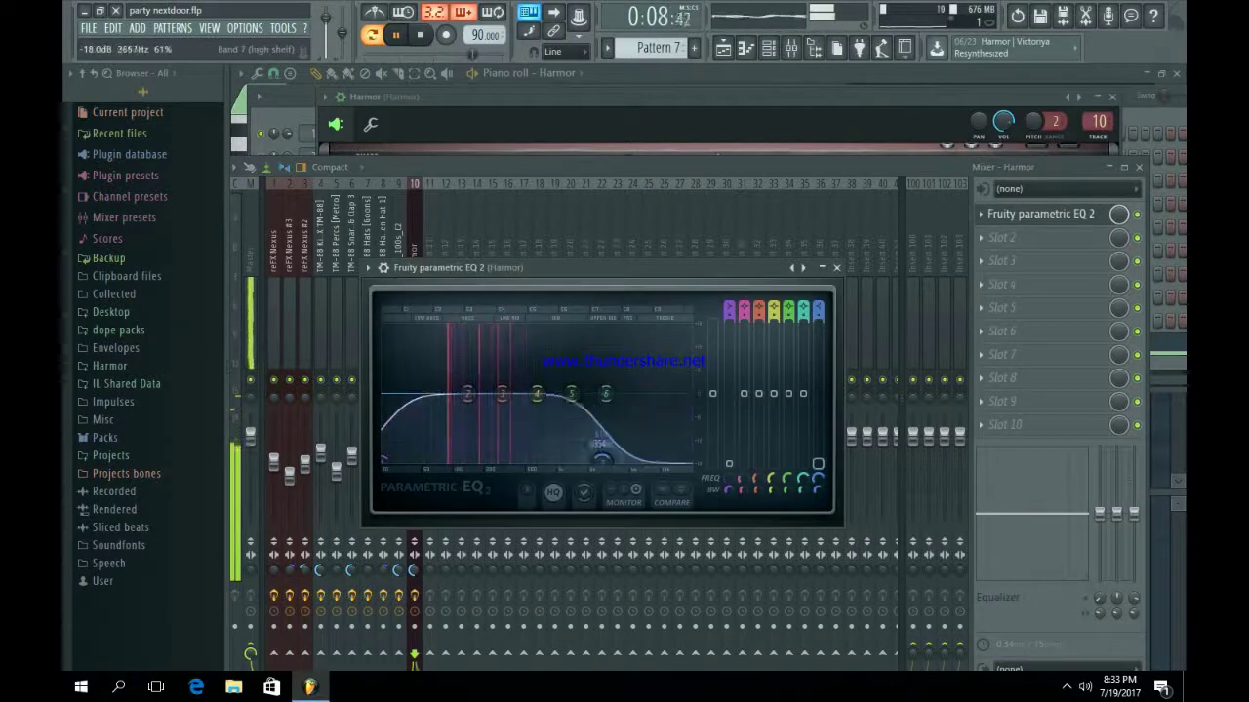
pyautogui.moveTo(467, 394); pyautogui.dragTo(450, 389)
pyautogui.click(836, 268)
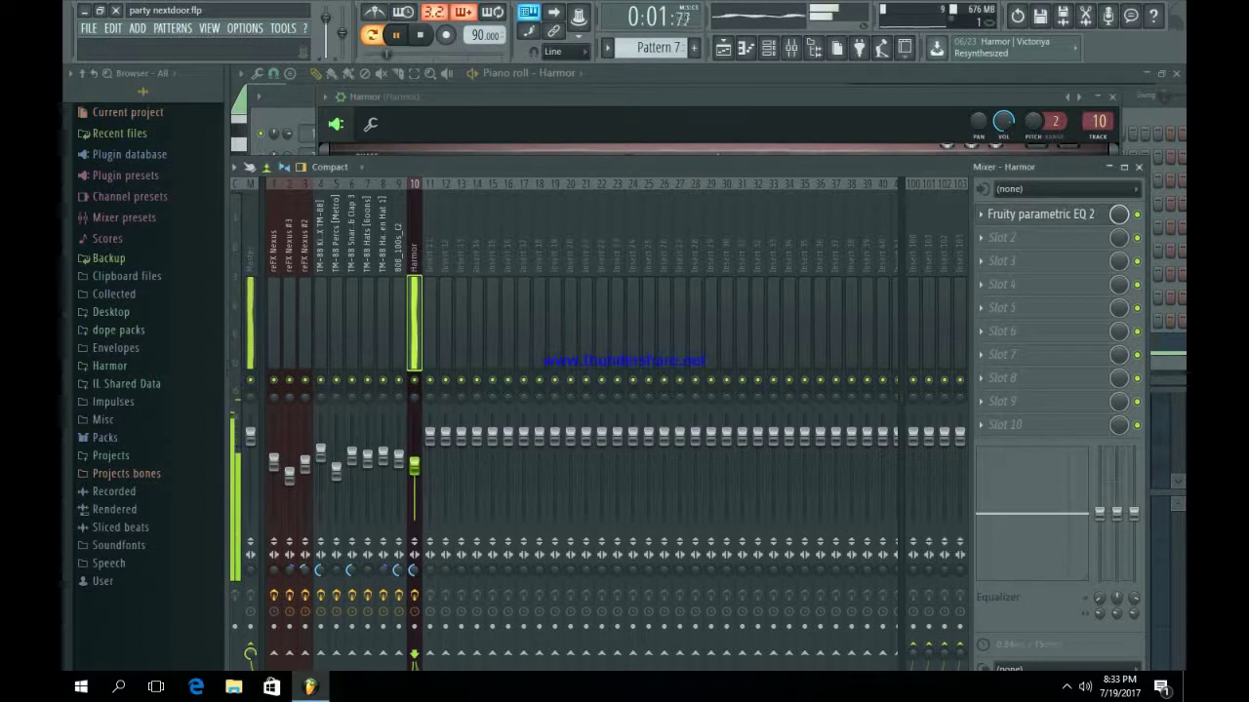
# Place Pattern 7 clips on playlist Track 5 at bars 41 and 45.
pyautogui.click(723, 47)
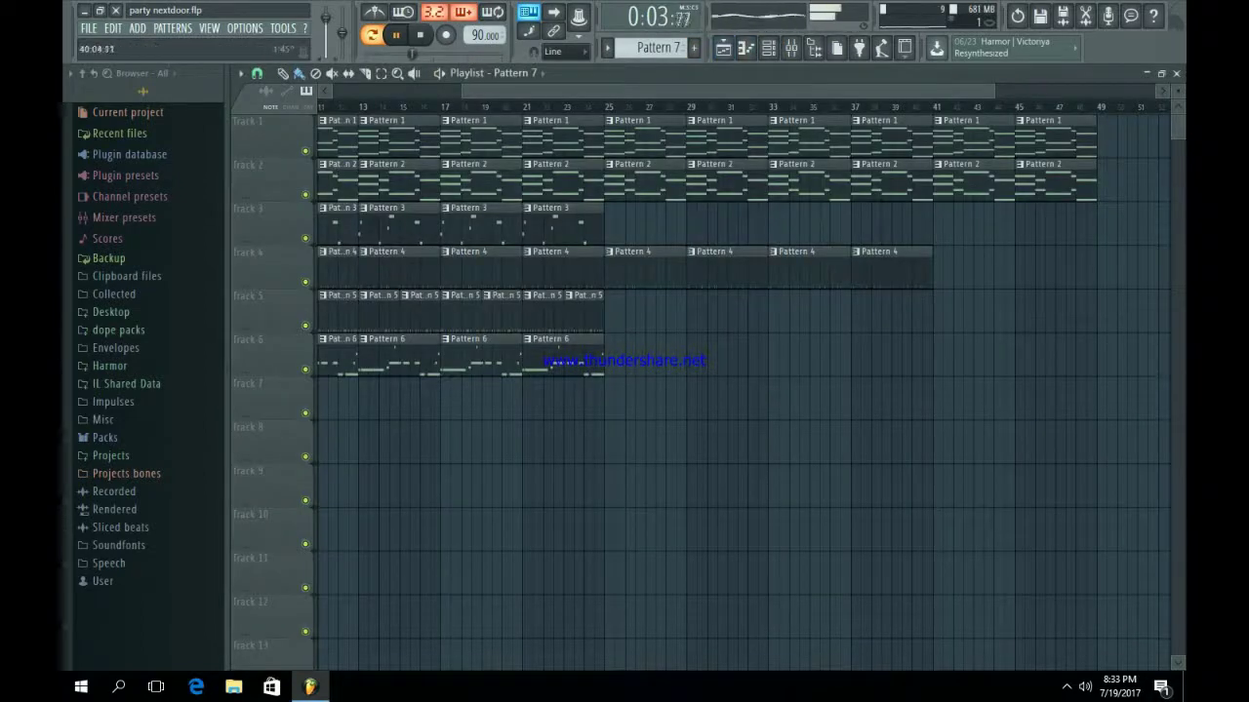
pyautogui.moveTo(993, 90); pyautogui.dragTo(928, 91)
pyautogui.click(636, 312)
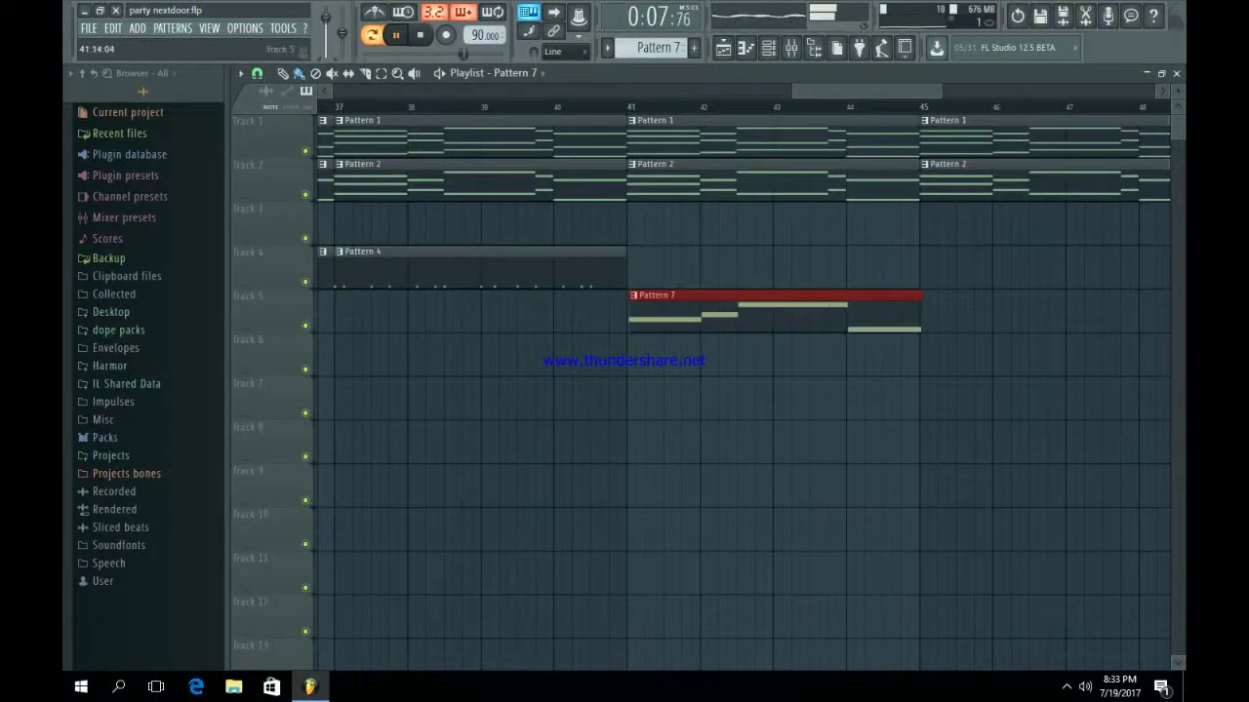
pyautogui.moveTo(636, 313); pyautogui.dragTo(934, 313)
# Duplicate the block of Pattern 1 to 6 clips from bars 9 to 25 and place the copy just after bar 49.
pyautogui.moveTo(816, 91); pyautogui.dragTo(333, 91)
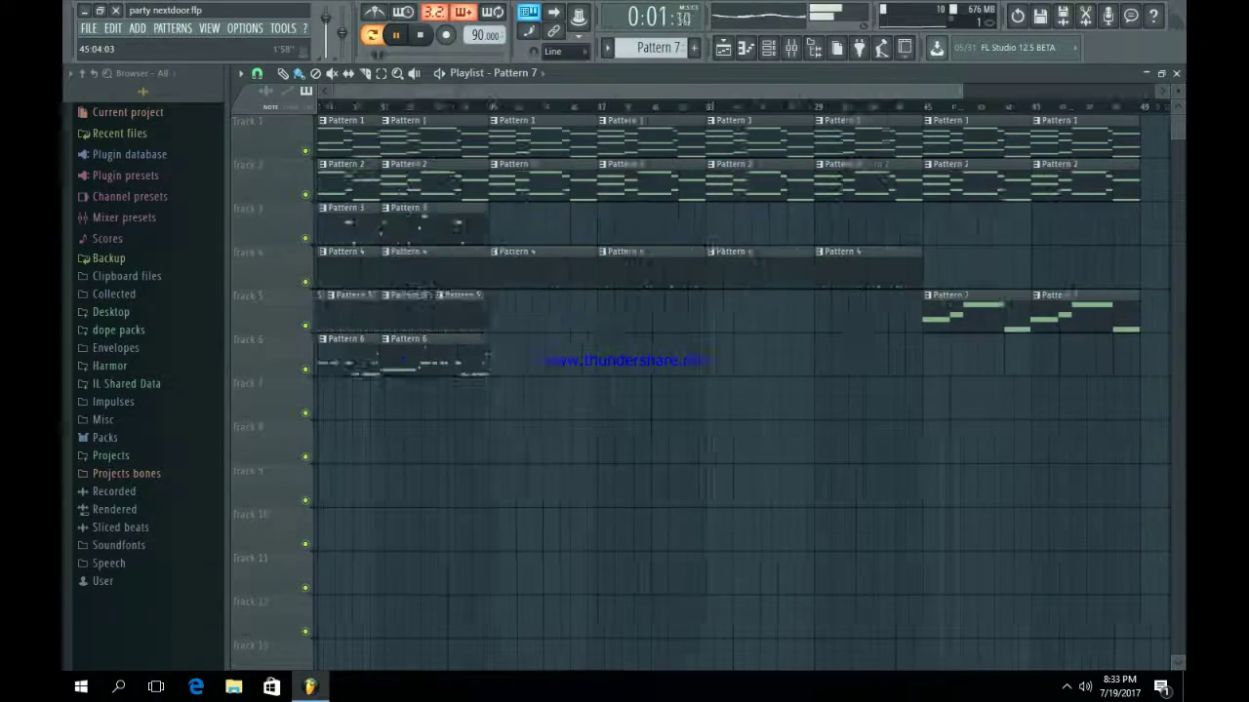
pyautogui.moveTo(640, 444); pyautogui.dragTo(497, 113)
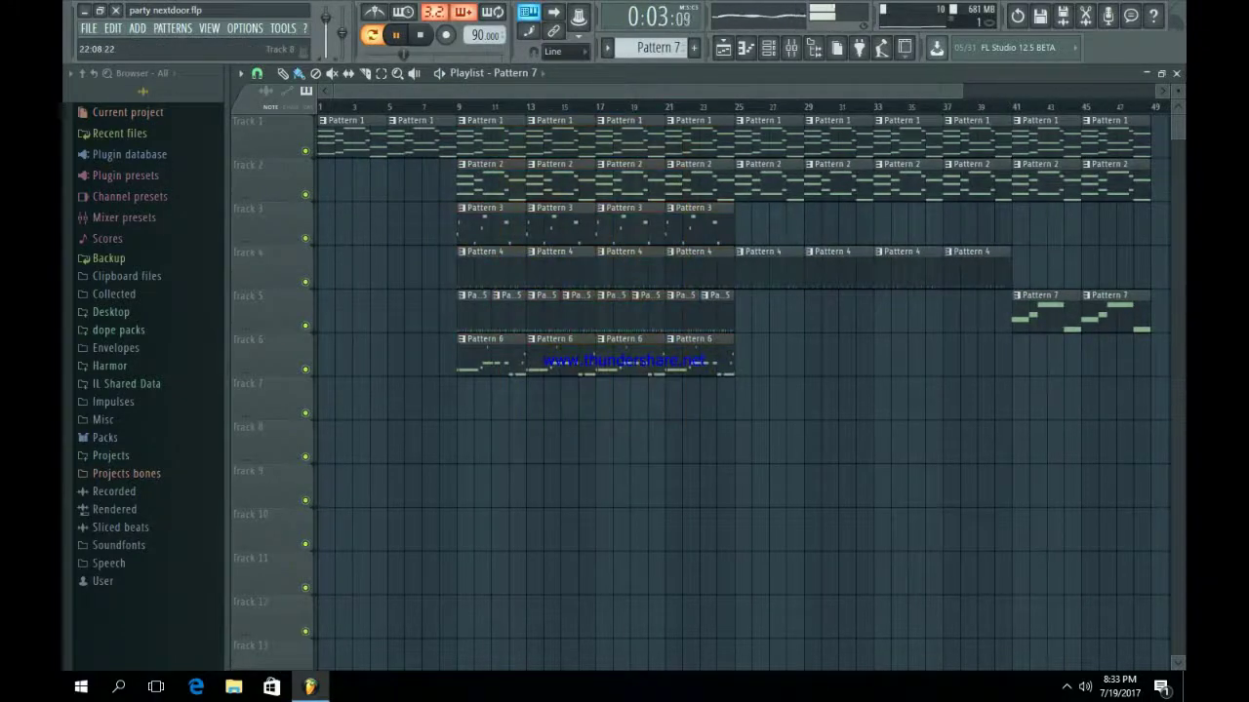
pyautogui.moveTo(719, 462); pyautogui.dragTo(462, 116)
pyautogui.hotkey('ctrl', 'b')
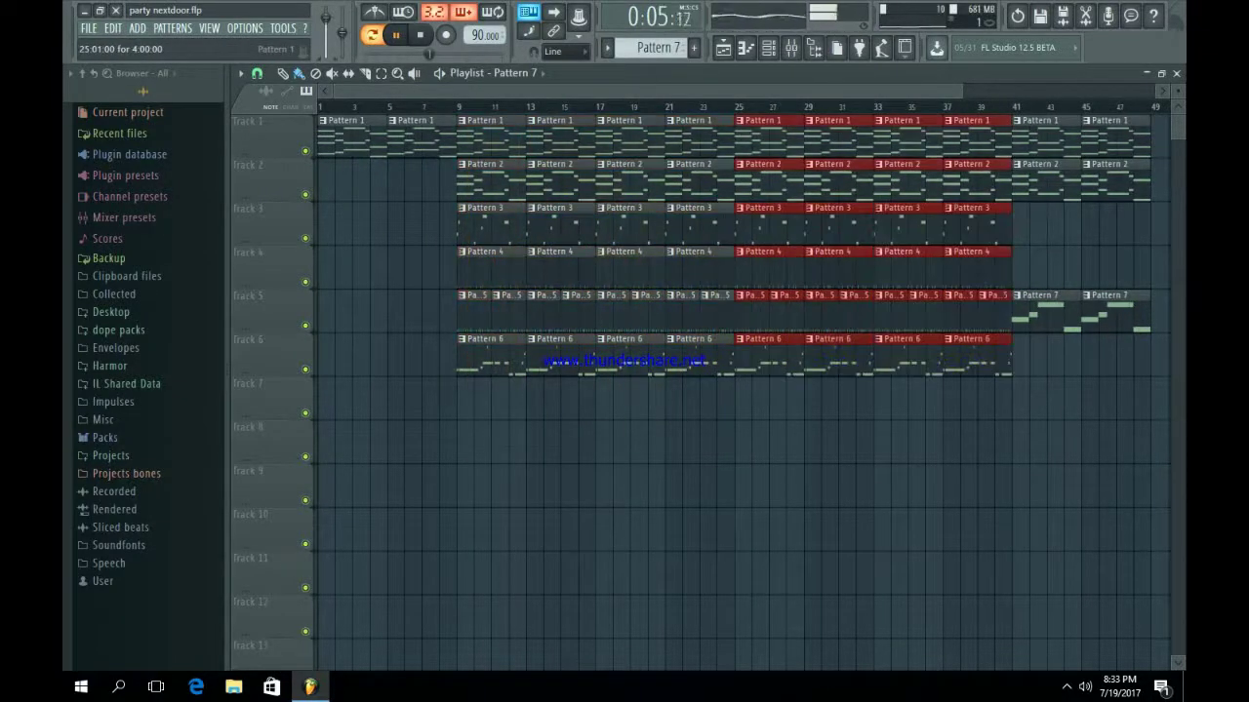
pyautogui.moveTo(771, 135); pyautogui.dragTo(1050, 135)
pyautogui.scroll(4, 625, 390)
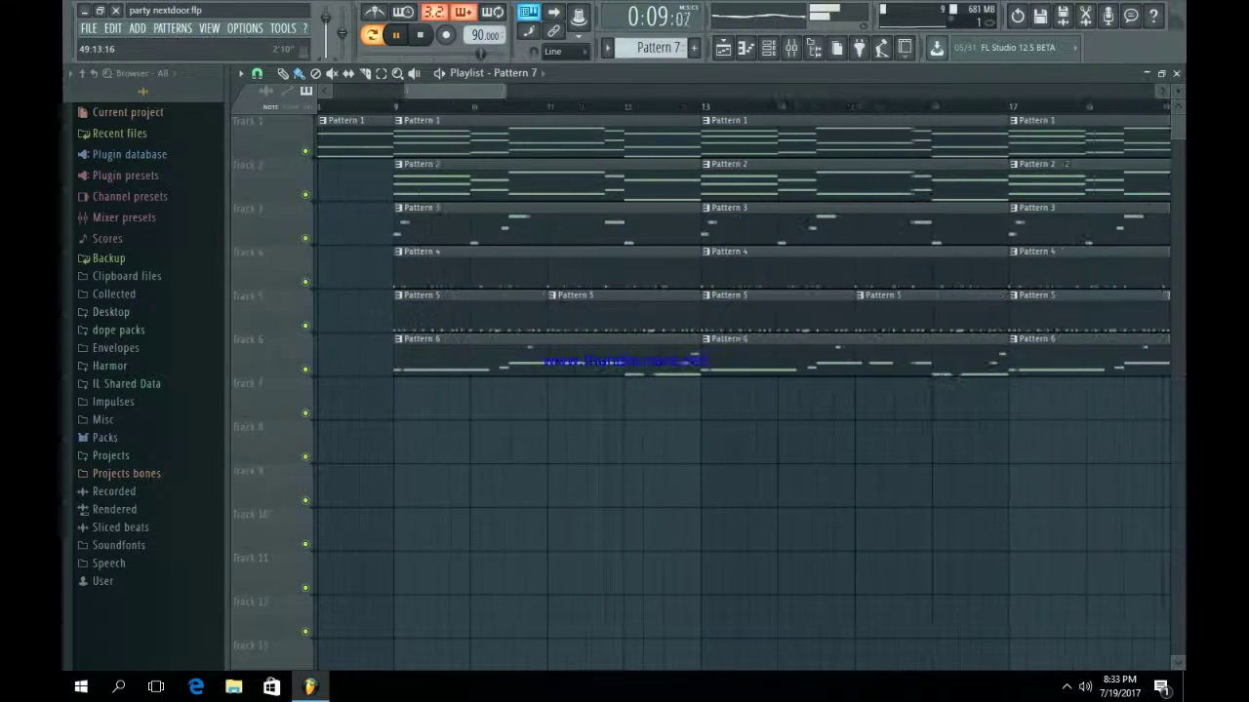
pyautogui.hotkey('ctrl', 'v')
pyautogui.scroll(4, 653, 390)
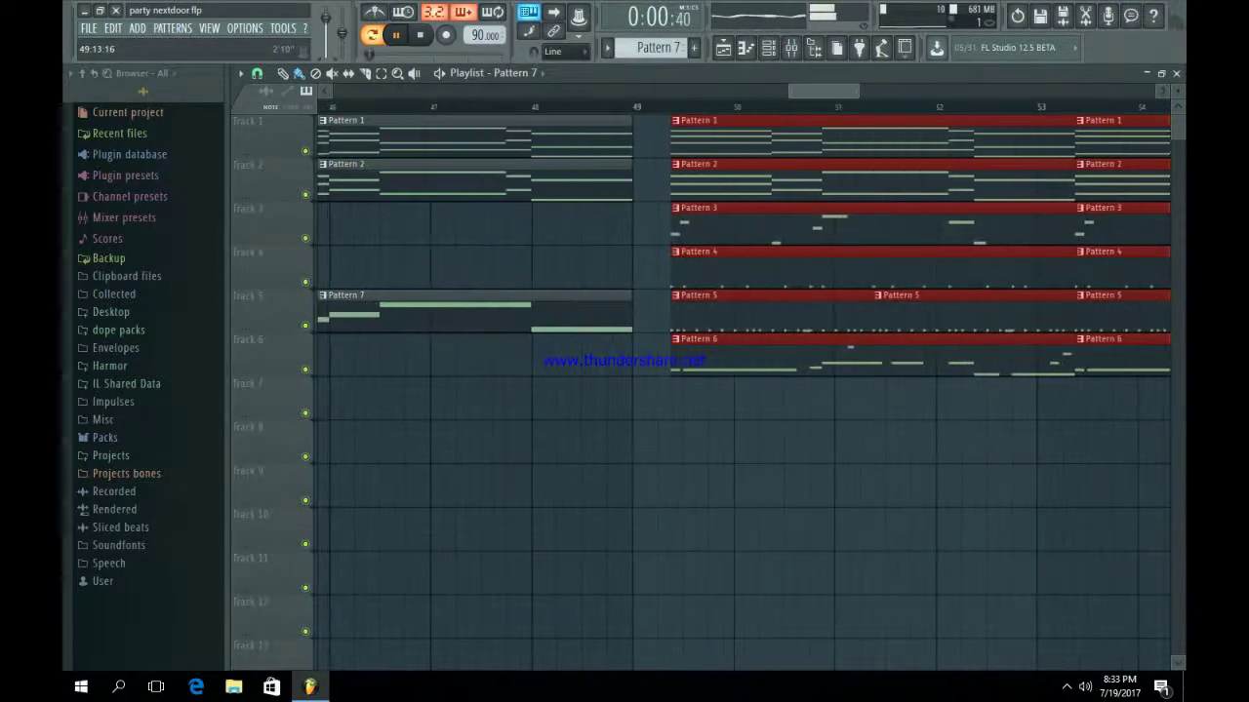
# Align the copied clips to start exactly at bar 49, deselect them and save the project.
pyautogui.moveTo(992, 136); pyautogui.dragTo(923, 136)
pyautogui.scroll(4, 743, 390)
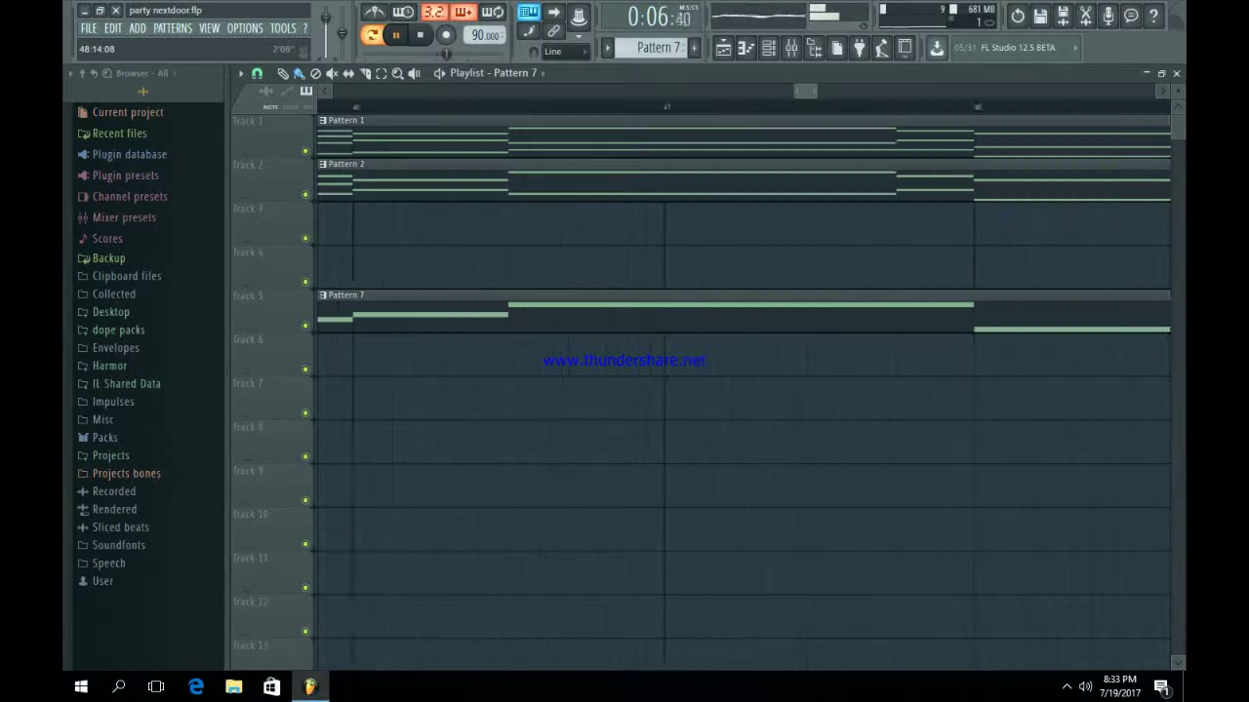
pyautogui.scroll(-3, 743, 390)
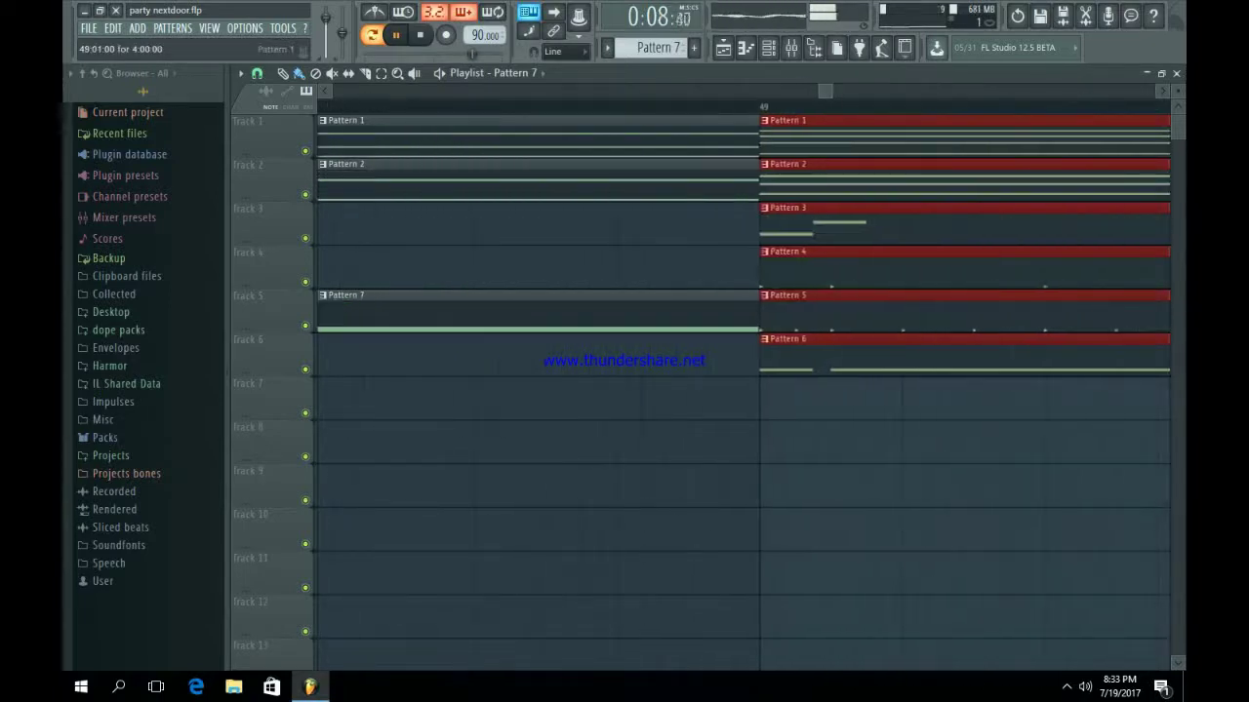
pyautogui.hotkey('ctrl', 'd')
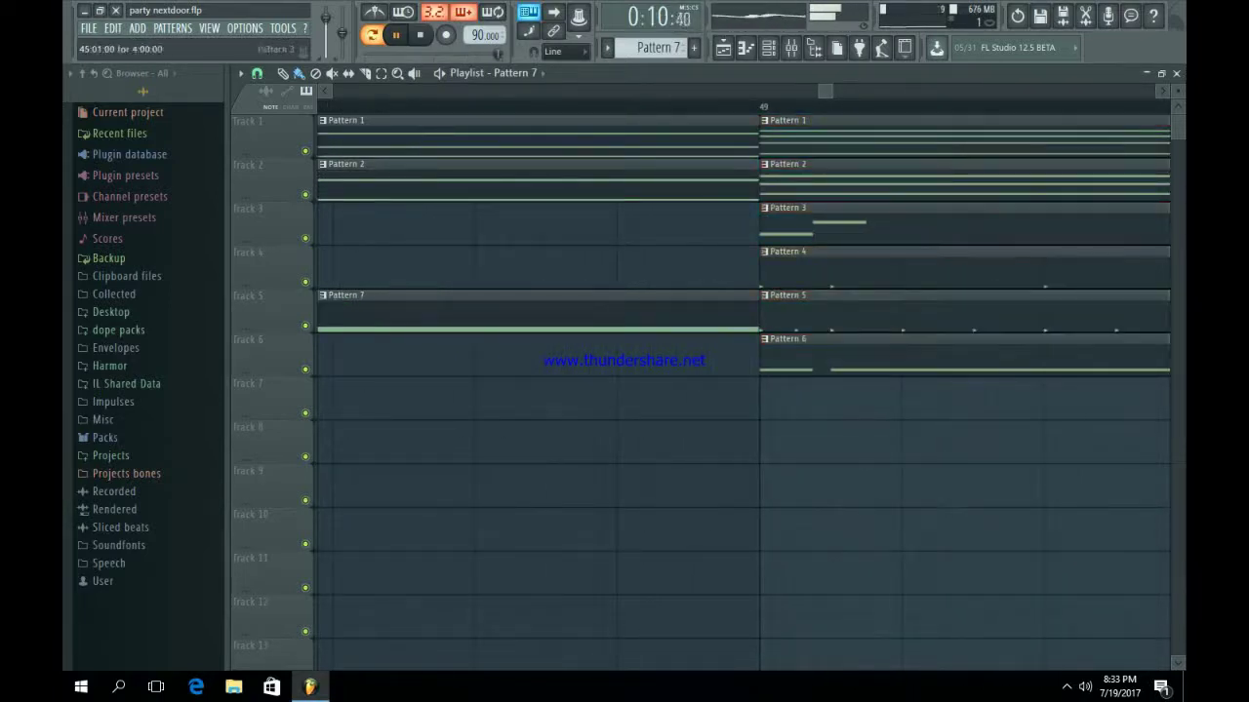
pyautogui.moveTo(819, 90); pyautogui.dragTo(334, 91)
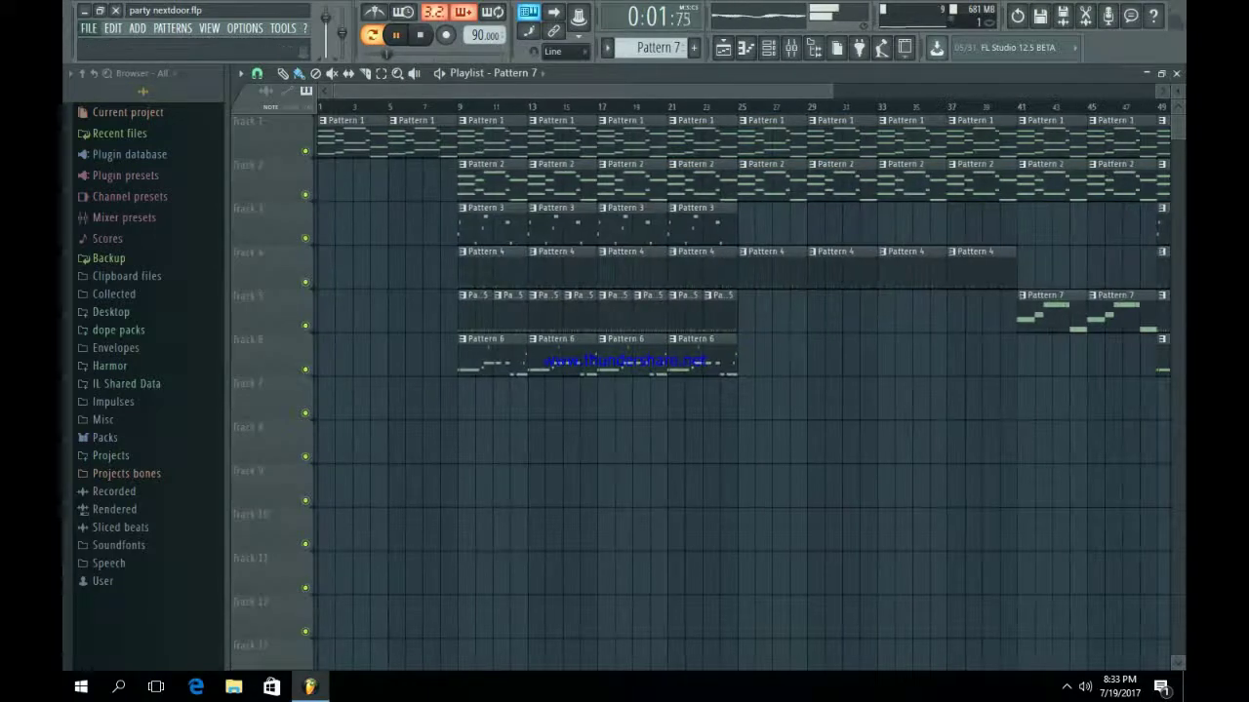
pyautogui.click(88, 29)
pyautogui.click(102, 94)
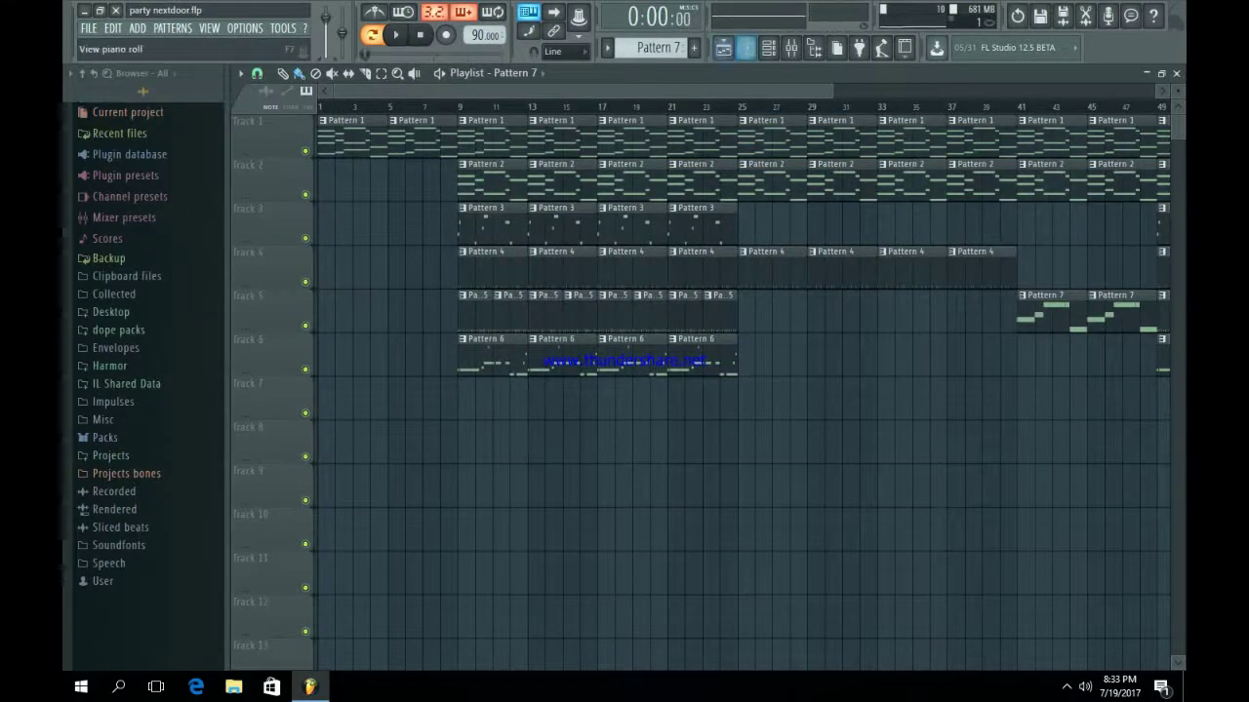
# Check the cut group settings of the TM-88 Kicks channel in the channel rack.
pyautogui.click(769, 46)
pyautogui.click(363, 204)
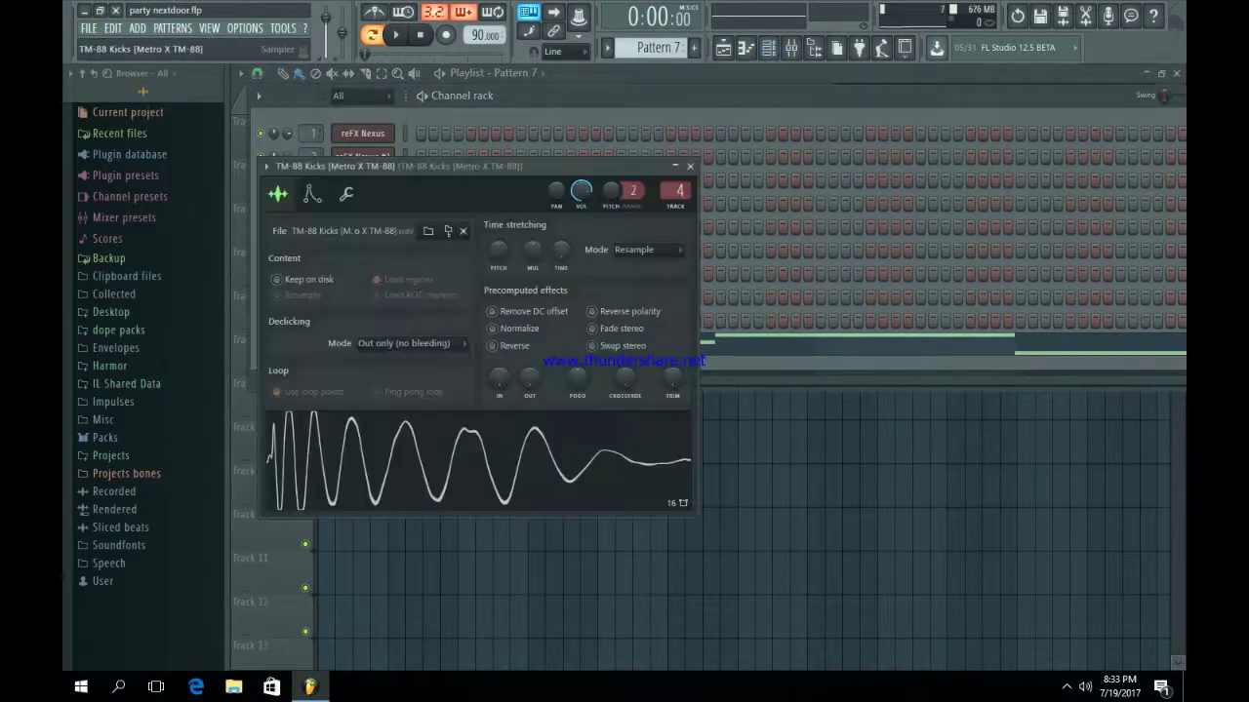
pyautogui.click(346, 193)
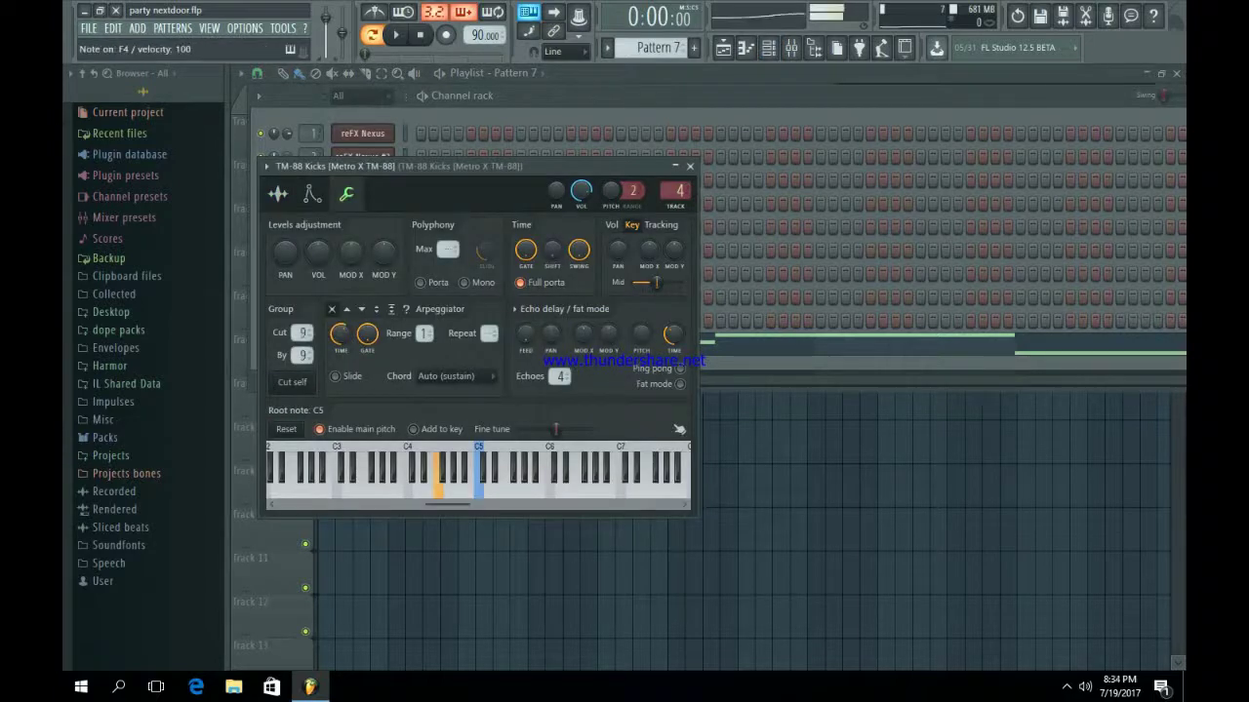
pyautogui.press('Escape')
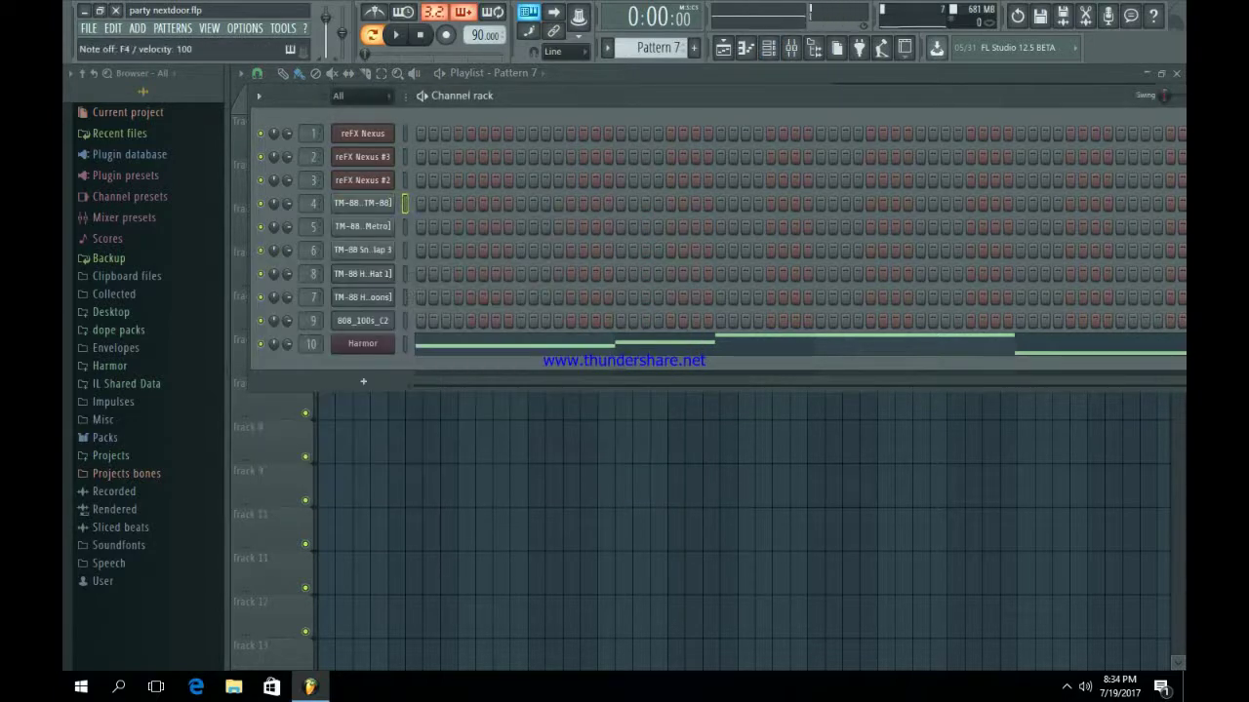
# Make the 808_100s_C2 channel cut itself, with both its cut and cut-by groups at 9.
pyautogui.click(363, 320)
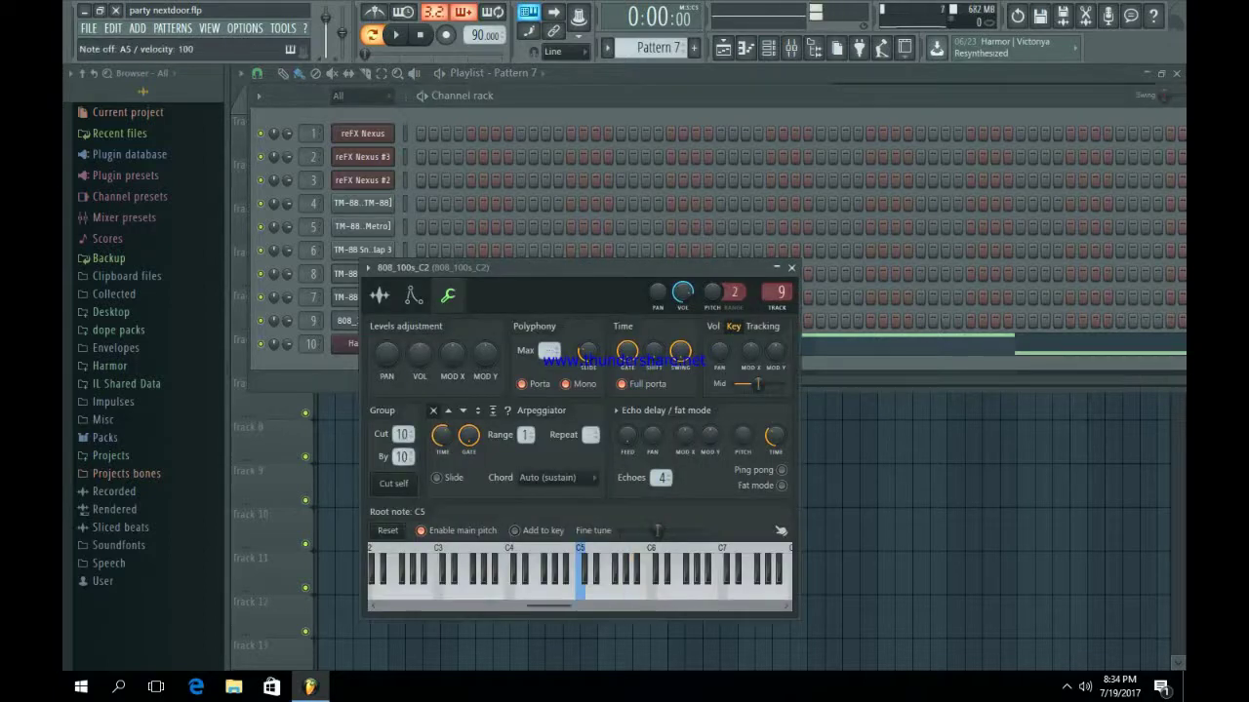
pyautogui.click(395, 483)
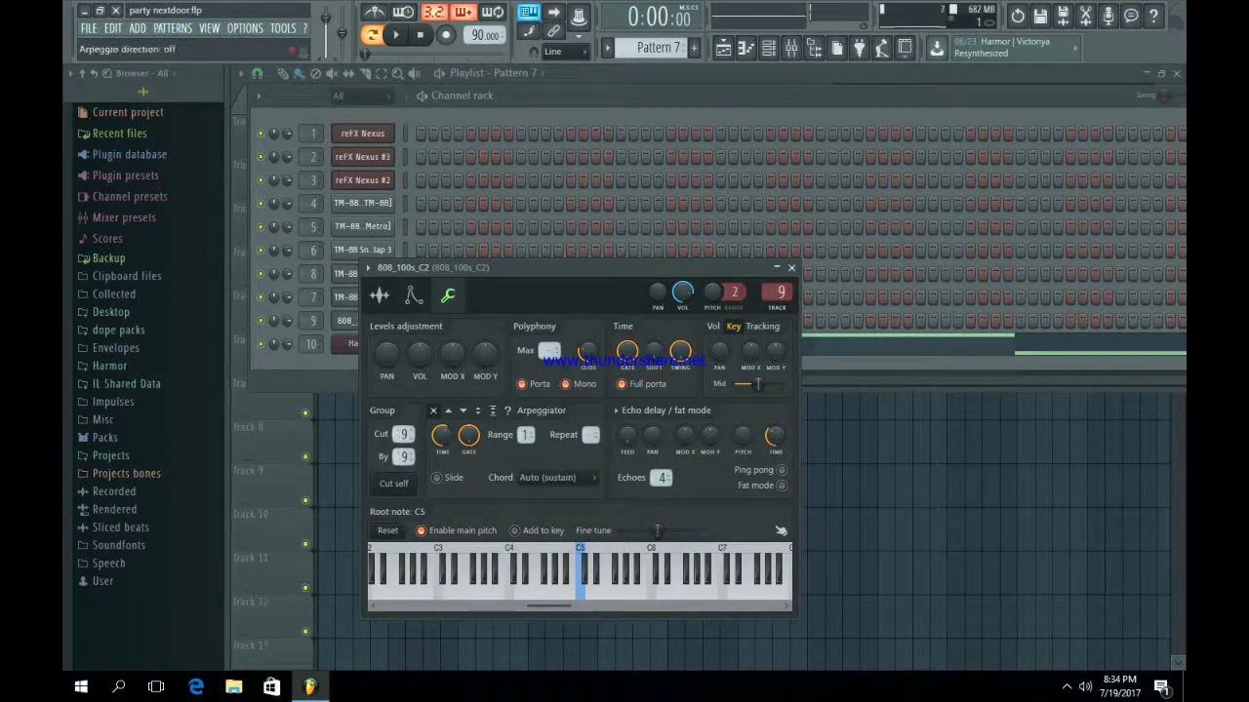
pyautogui.click(792, 267)
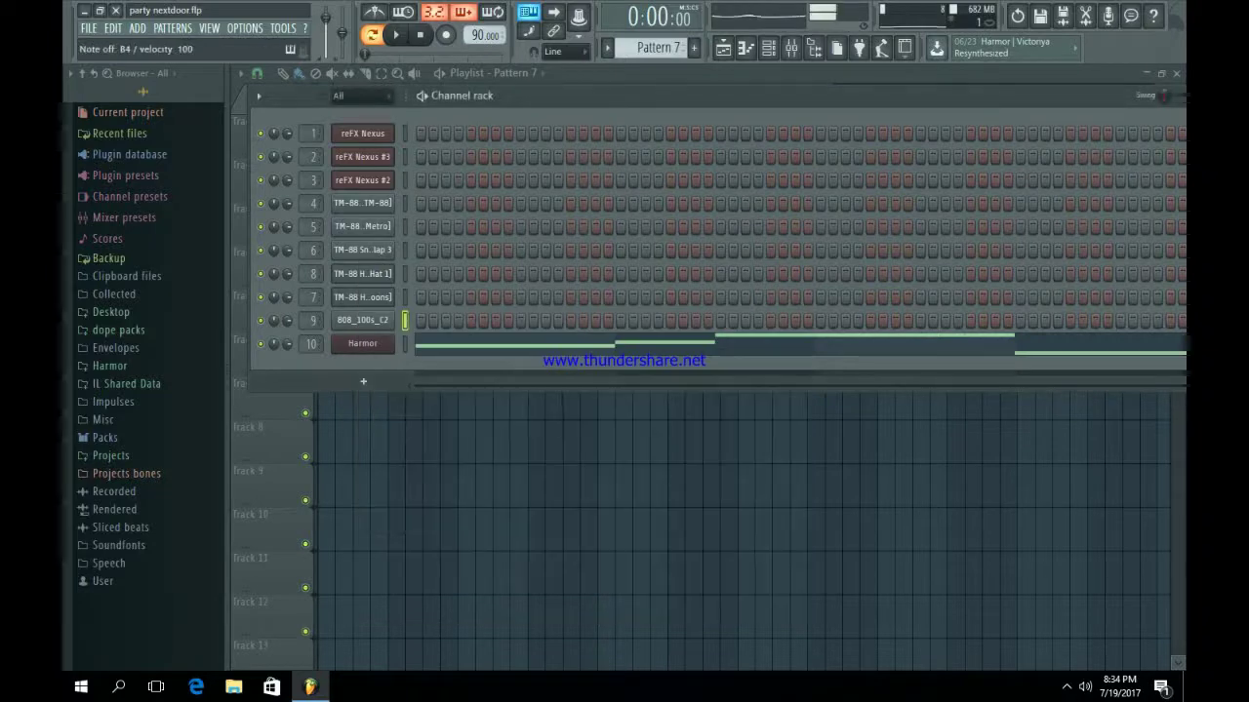
# Set the Harmor channel's cut-by group to 9 and return to the playlist showing the full arrangement.
pyautogui.click(363, 344)
pyautogui.click(370, 123)
pyautogui.moveTo(361, 286); pyautogui.dragTo(361, 280)
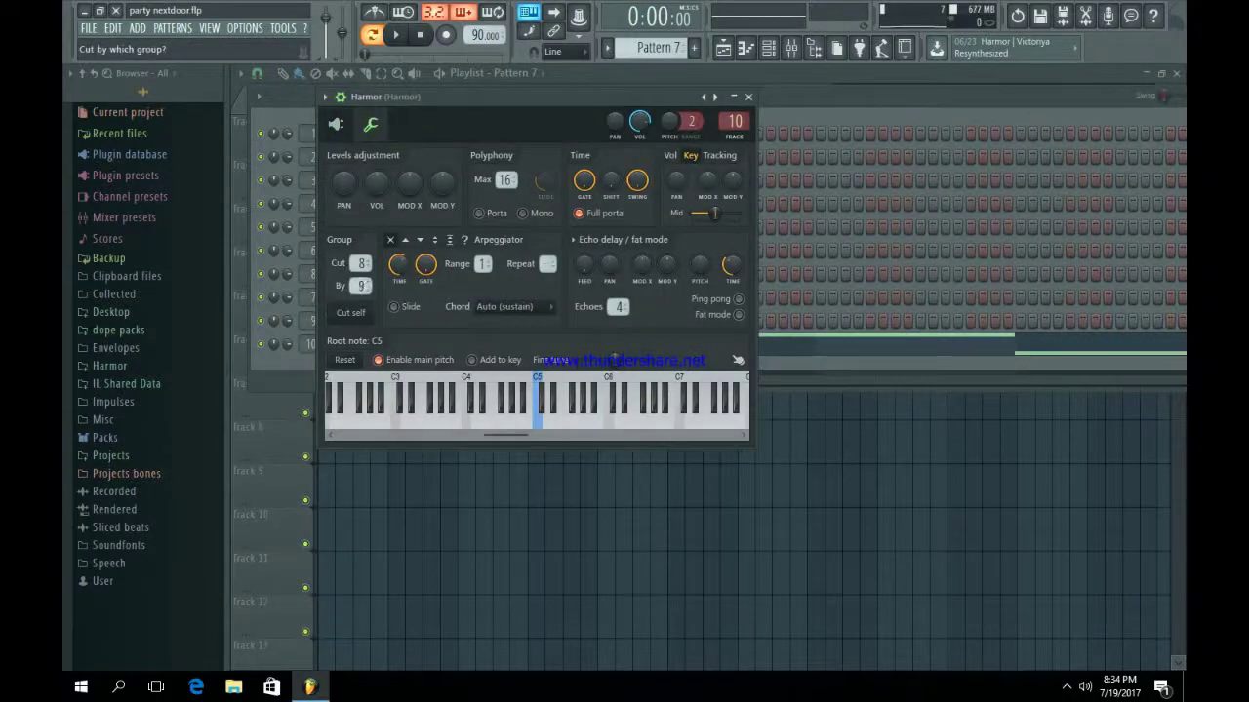
pyautogui.click(748, 96)
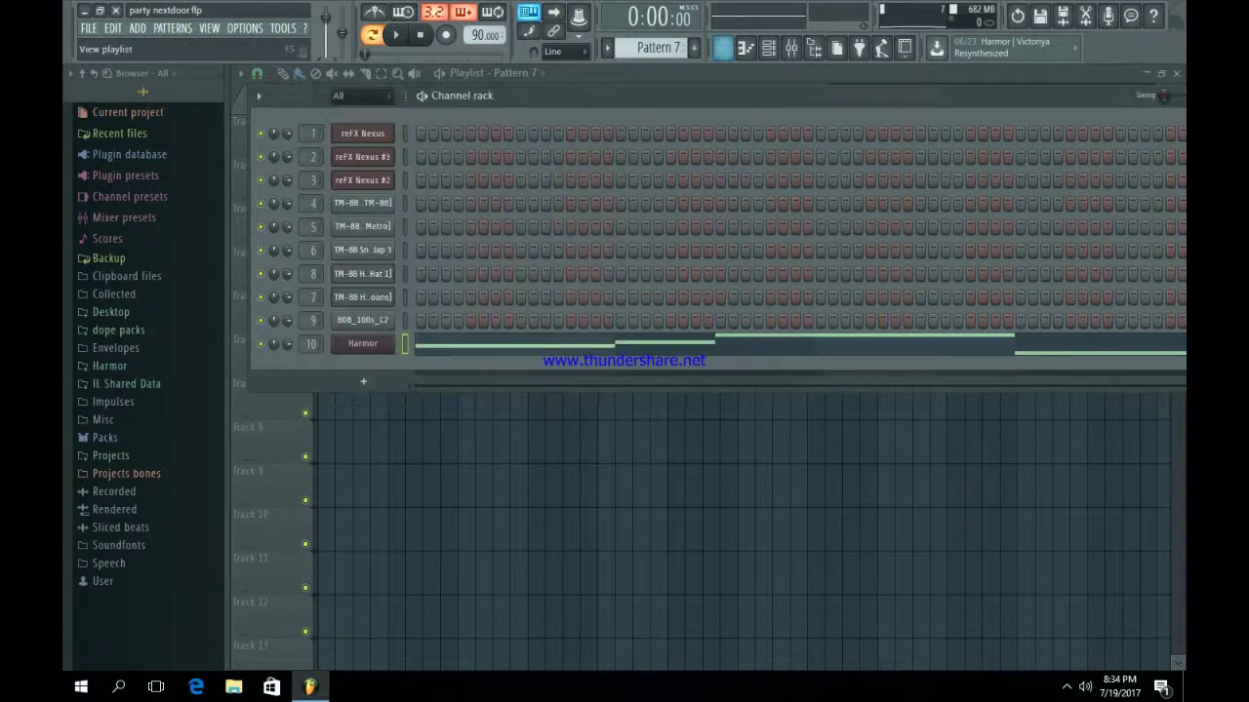
pyautogui.click(723, 48)
pyautogui.moveTo(832, 90); pyautogui.dragTo(1159, 91)
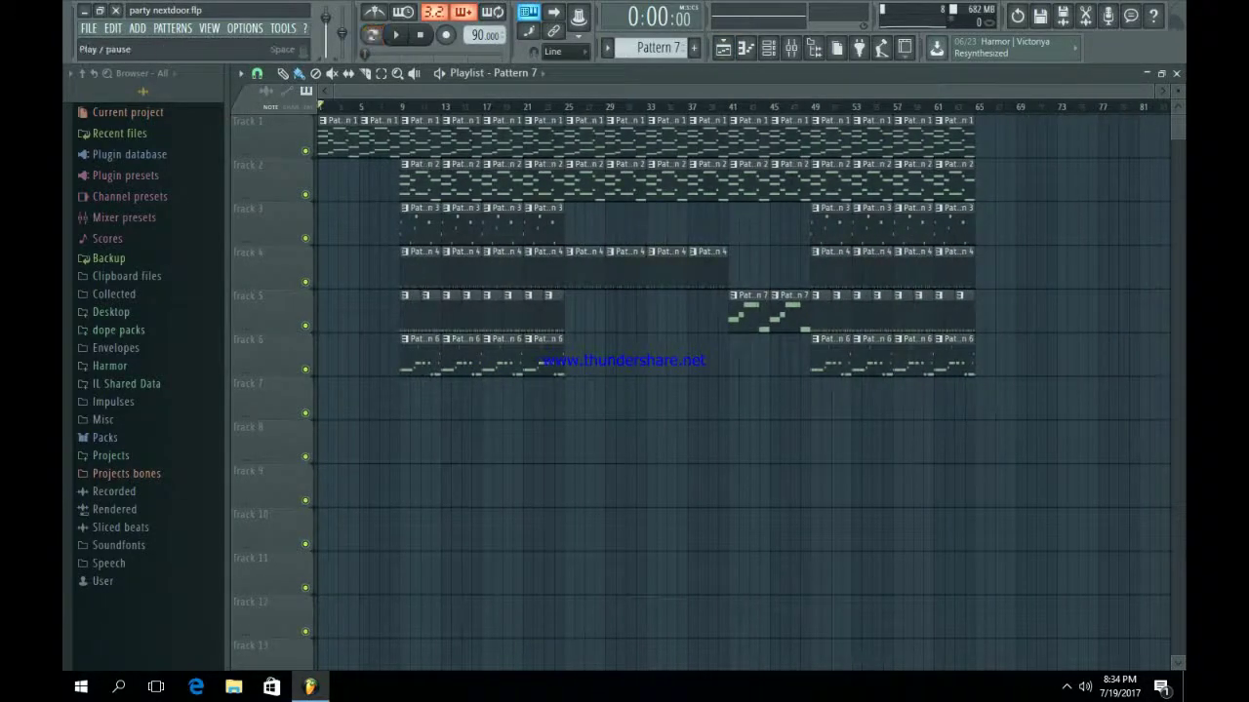